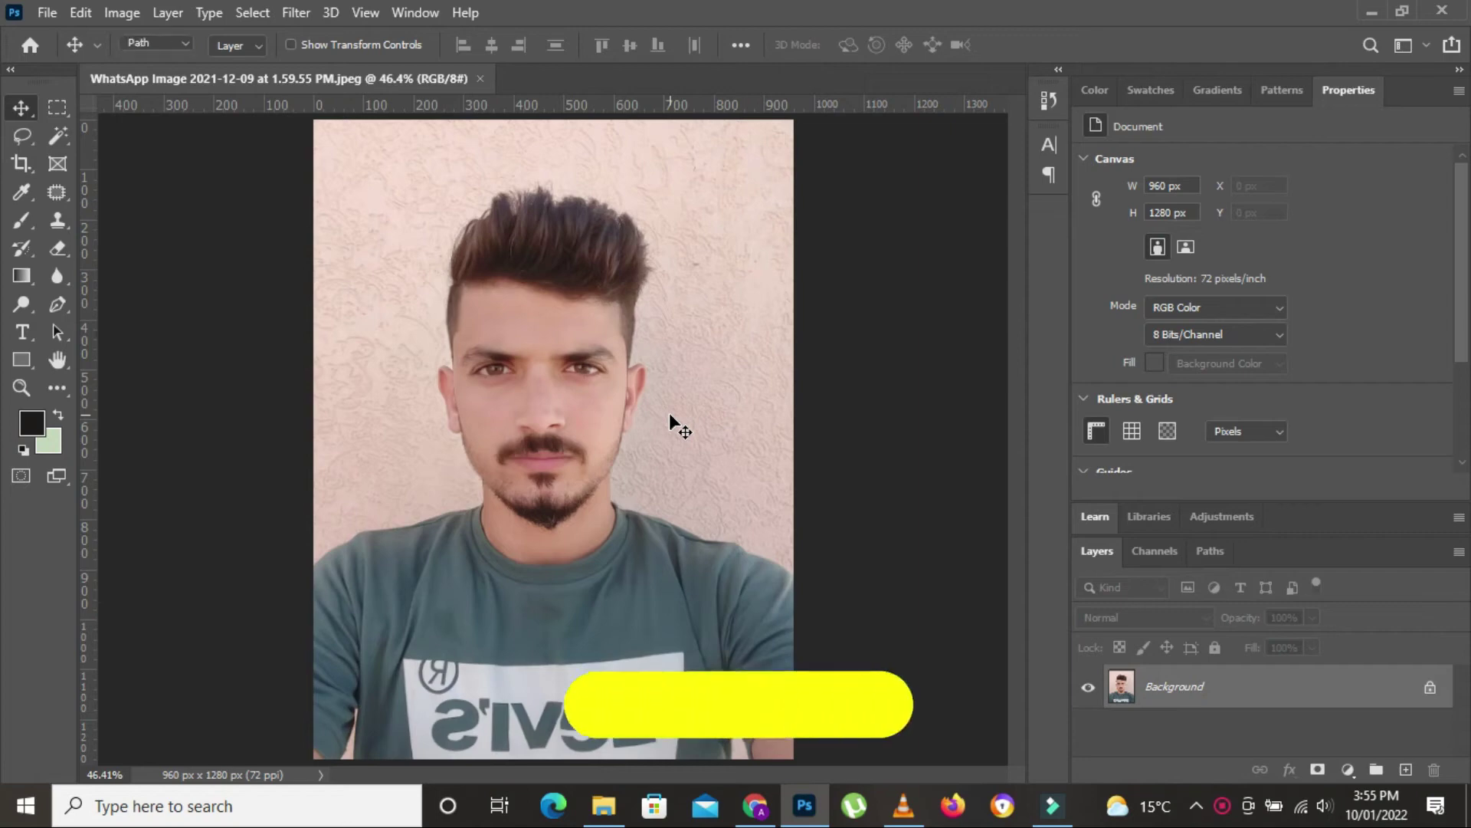
Step: Zoom in on the face, pan to the left sideburn and place the first hair-path anchor there
{"action": "key", "text": "ctrl+plus"}
{"action": "key", "text": "ctrl+plus"}
{"action": "key", "text": "ctrl+plus"}
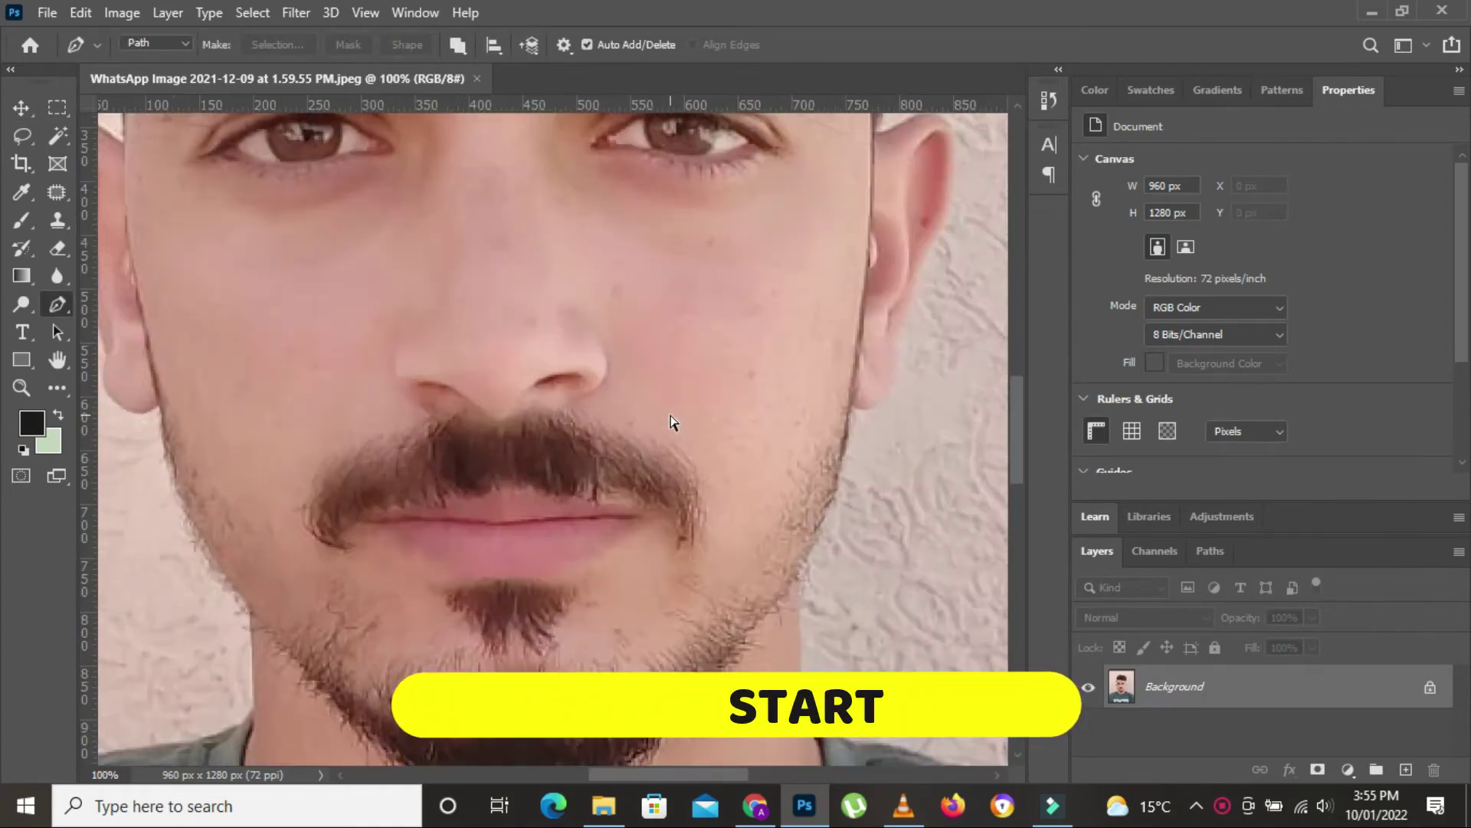
{"action": "key", "text": "ctrl+plus"}
{"action": "mouse_move", "coordinate": [626, 282]}
{"action": "left_mouse_down"}
{"action": "mouse_move", "coordinate": [617, 470]}
{"action": "mouse_move", "coordinate": [545, 354]}
{"action": "mouse_move", "coordinate": [602, 613]}
{"action": "left_mouse_up"}
{"action": "left_click_drag", "start_coordinate": [552, 549], "coordinate": [587, 407]}
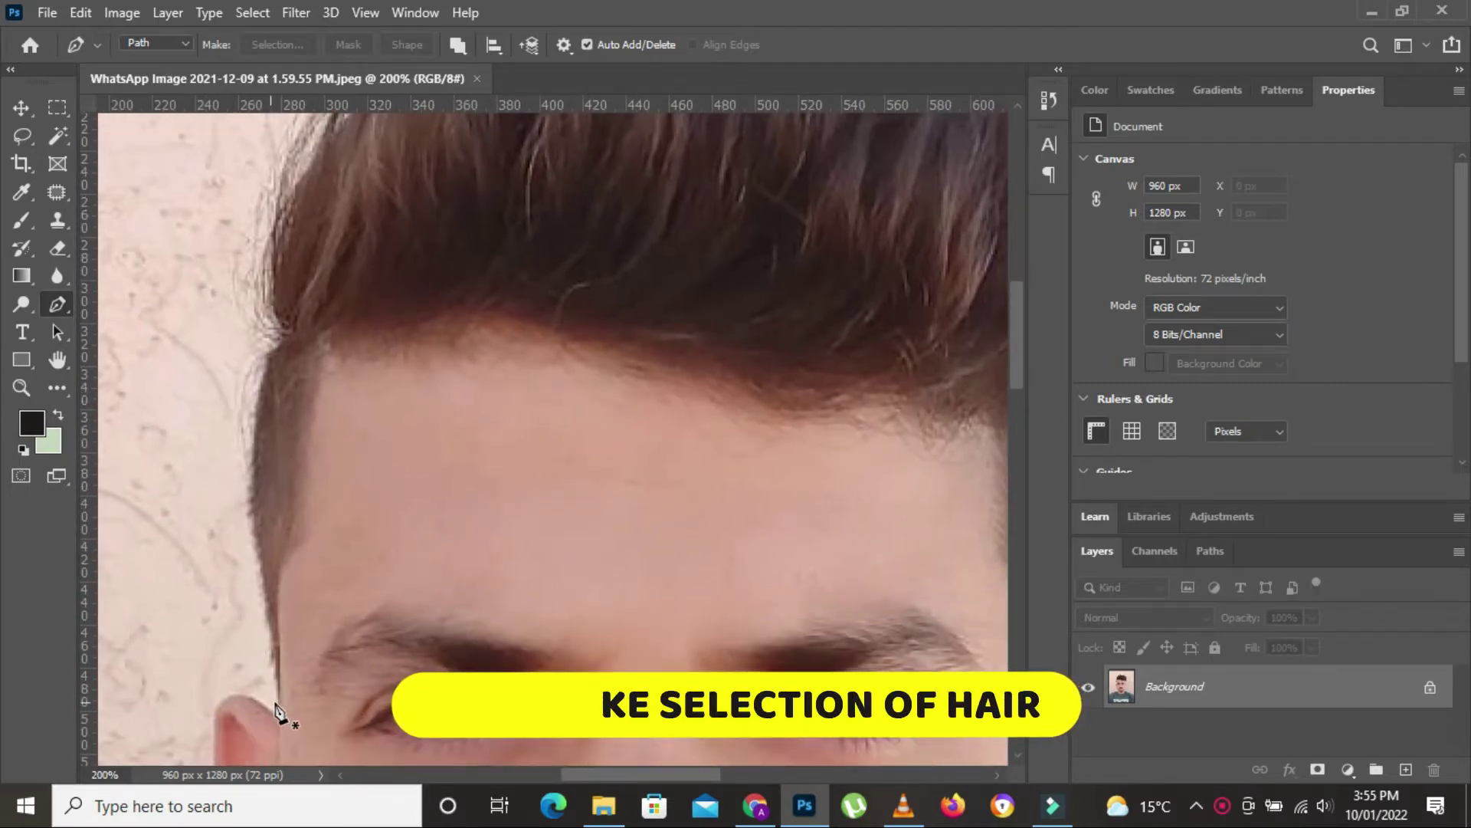
{"action": "left_click_drag", "start_coordinate": [281, 703], "coordinate": [335, 767]}
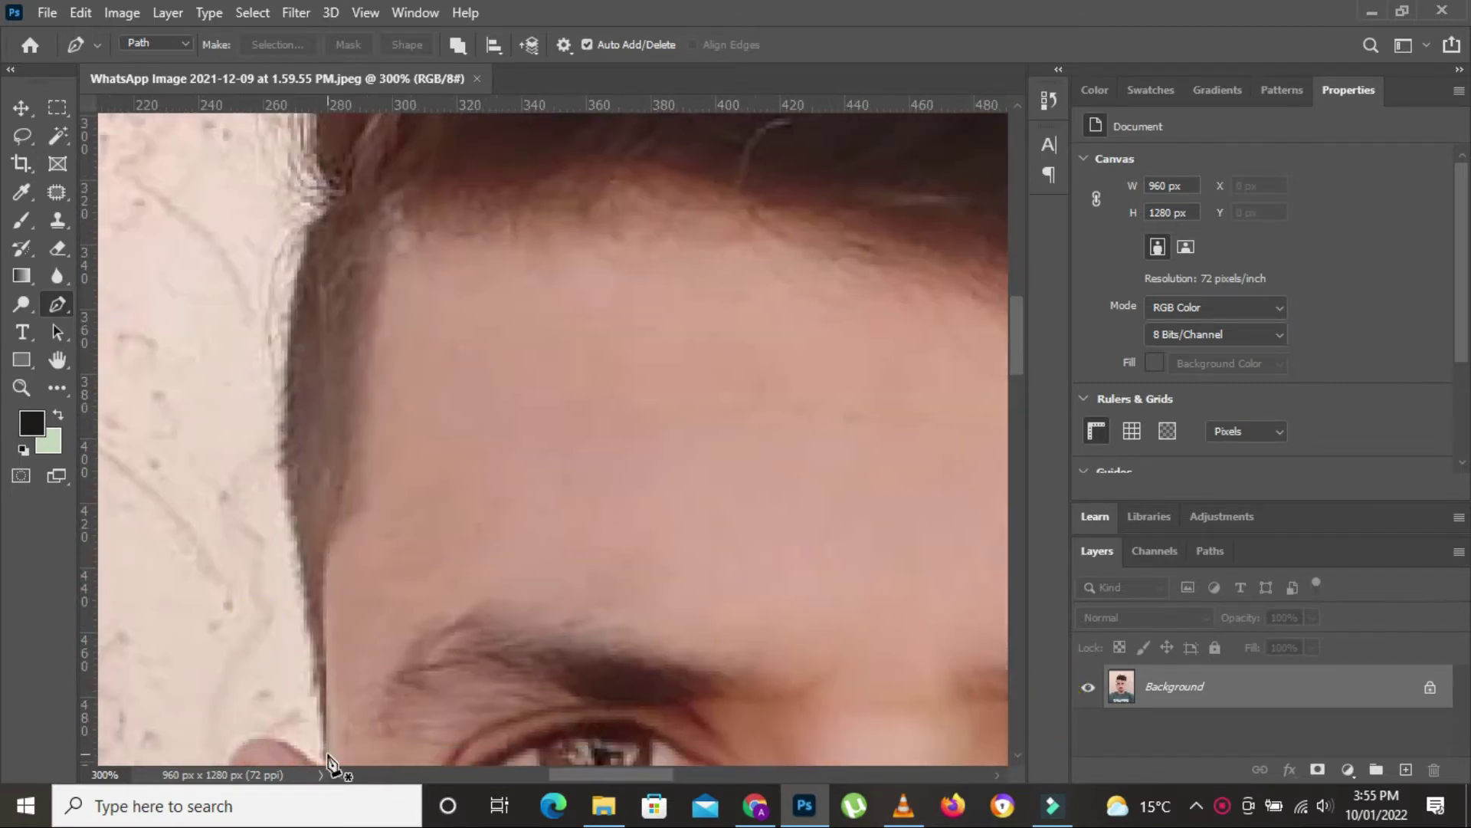
{"action": "left_click", "coordinate": [330, 751]}
Step: Trace the hair path along the hairline, down the sideburn and up the hair's right edge
{"action": "key", "text": "ctrl+plus"}
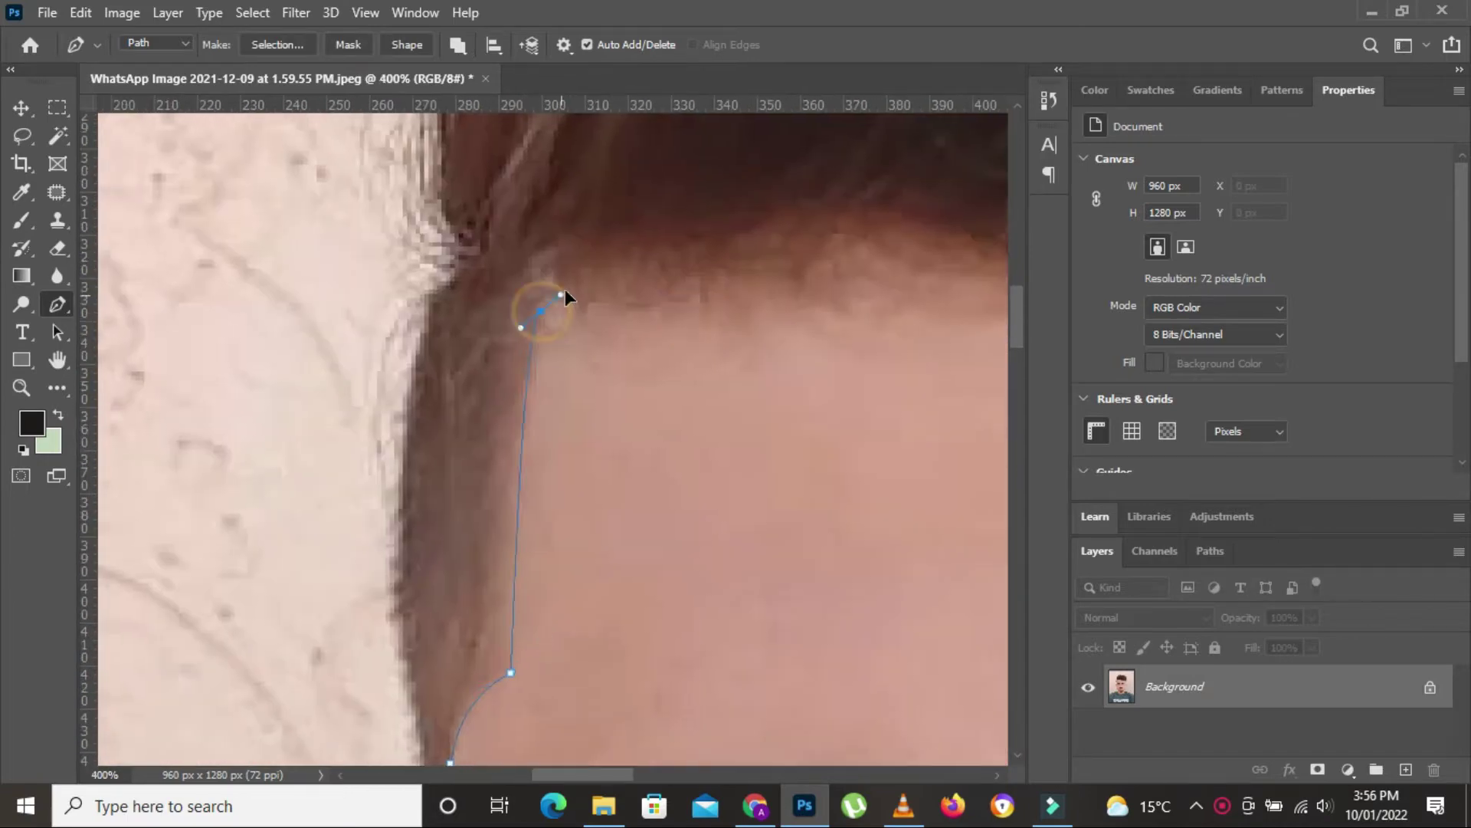
{"action": "left_click", "coordinate": [312, 559]}
{"action": "left_click_drag", "start_coordinate": [513, 538], "coordinate": [553, 581]}
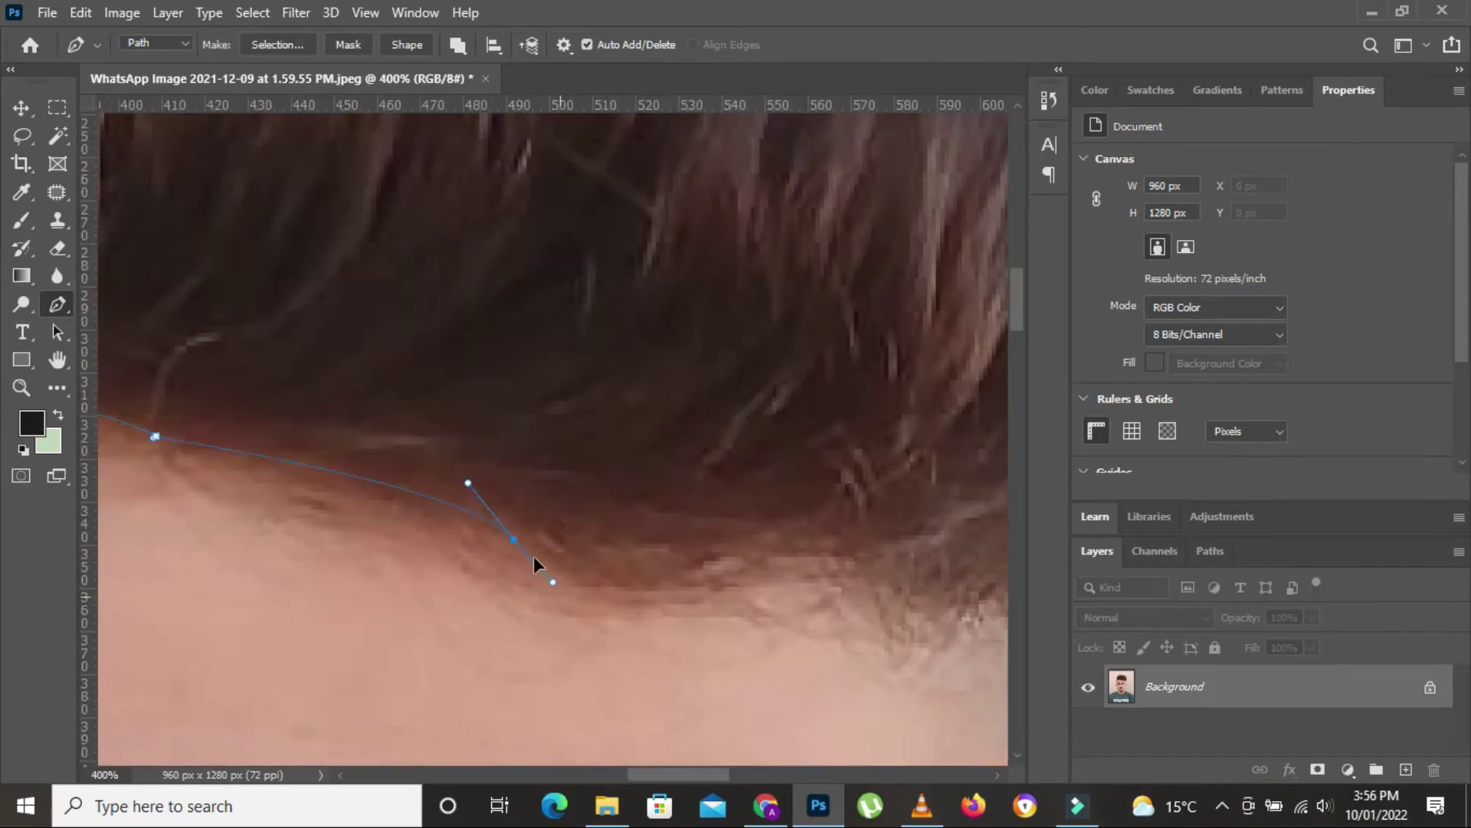
{"action": "left_click_drag", "start_coordinate": [851, 556], "coordinate": [605, 620]}
{"action": "left_click", "coordinate": [558, 362]}
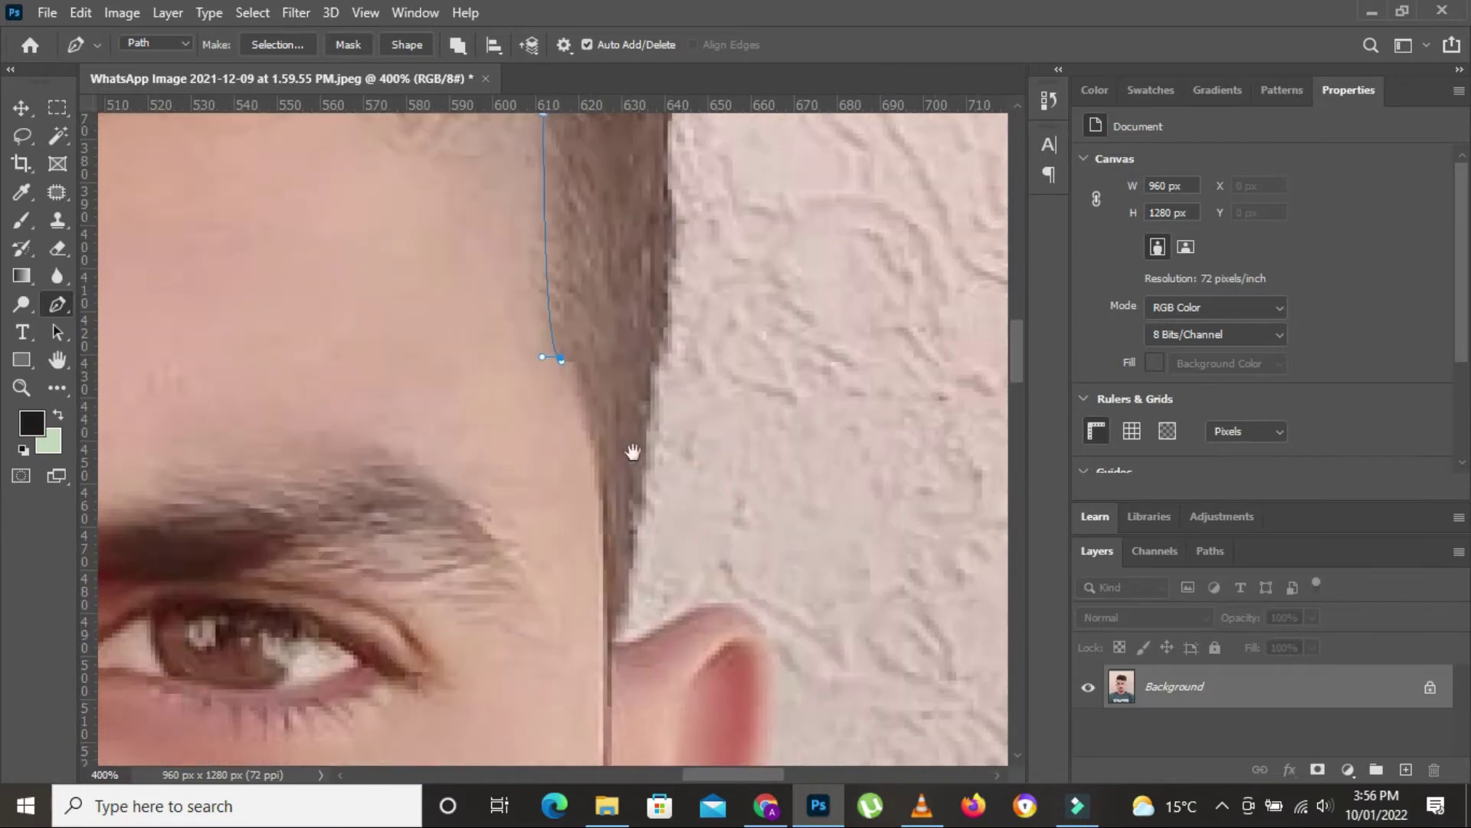
{"action": "mouse_move", "coordinate": [631, 450]}
{"action": "left_mouse_down"}
{"action": "mouse_move", "coordinate": [595, 252]}
{"action": "mouse_move", "coordinate": [626, 700]}
{"action": "left_mouse_up"}
{"action": "left_click", "coordinate": [619, 578]}
{"action": "left_click", "coordinate": [655, 528]}
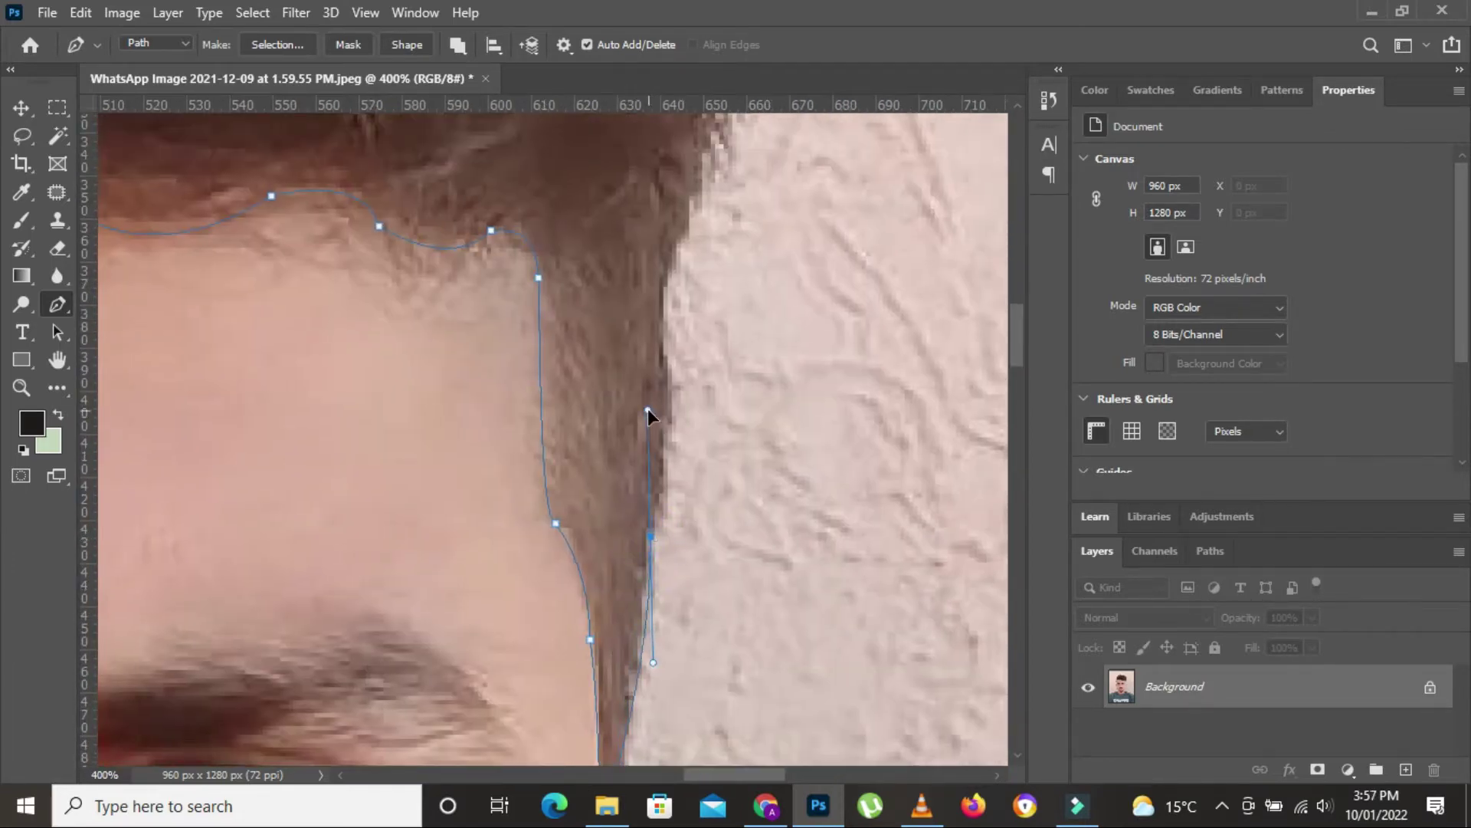
{"action": "left_click_drag", "start_coordinate": [647, 410], "coordinate": [634, 536]}
{"action": "mouse_move", "coordinate": [655, 483]}
{"action": "left_mouse_down"}
{"action": "mouse_move", "coordinate": [645, 412]}
{"action": "mouse_move", "coordinate": [641, 602]}
{"action": "left_mouse_up"}
{"action": "left_click", "coordinate": [645, 580]}
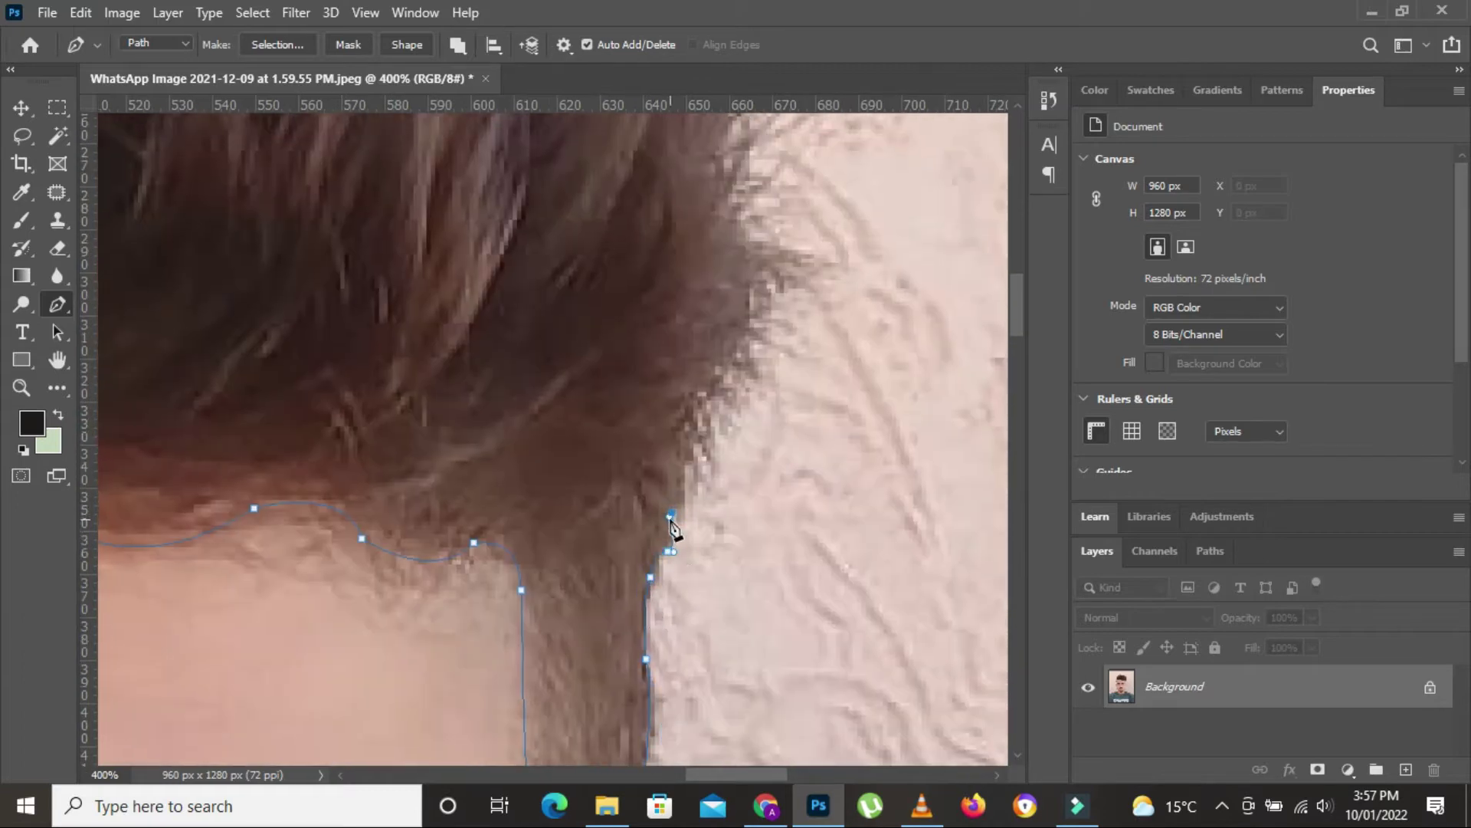
{"action": "left_click_drag", "start_coordinate": [684, 457], "coordinate": [729, 537]}
{"action": "key", "text": "ctrl+plus"}
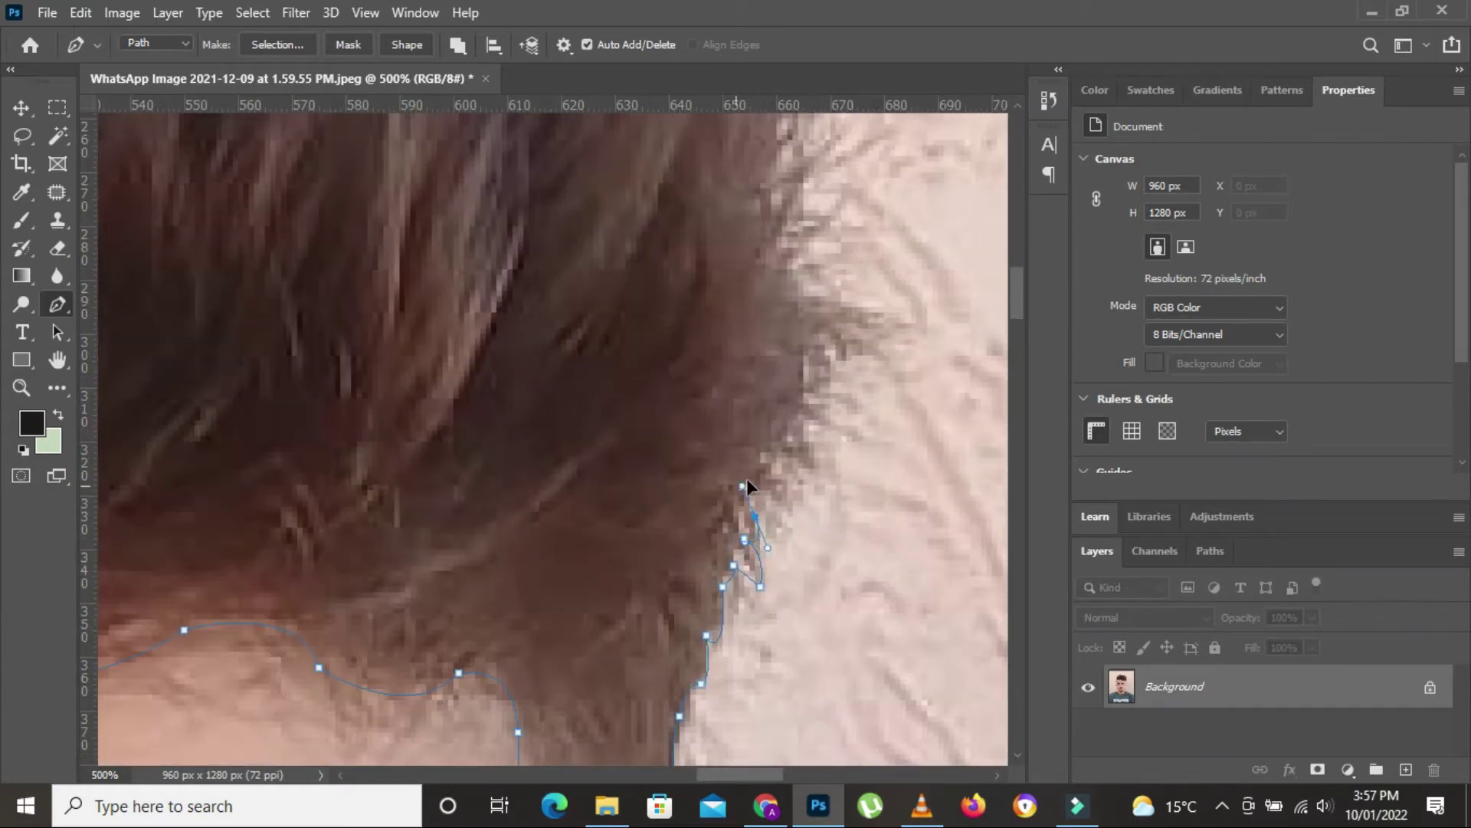
{"action": "left_click_drag", "start_coordinate": [803, 435], "coordinate": [764, 566]}
{"action": "left_click_drag", "start_coordinate": [768, 539], "coordinate": [816, 561]}
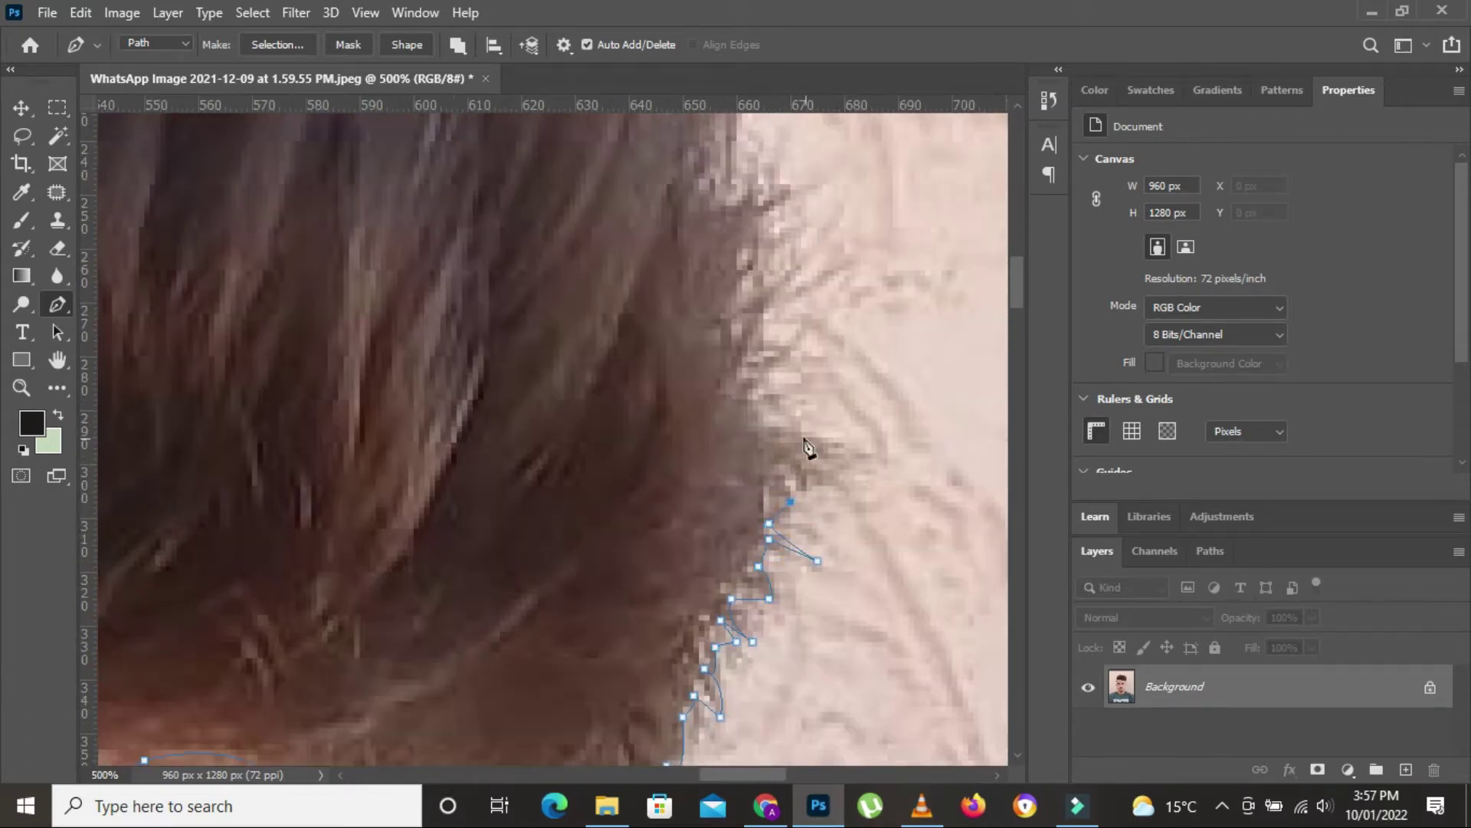
{"action": "left_click_drag", "start_coordinate": [804, 447], "coordinate": [764, 634]}
{"action": "left_click_drag", "start_coordinate": [734, 616], "coordinate": [725, 594]}
{"action": "left_click_drag", "start_coordinate": [764, 418], "coordinate": [748, 579]}
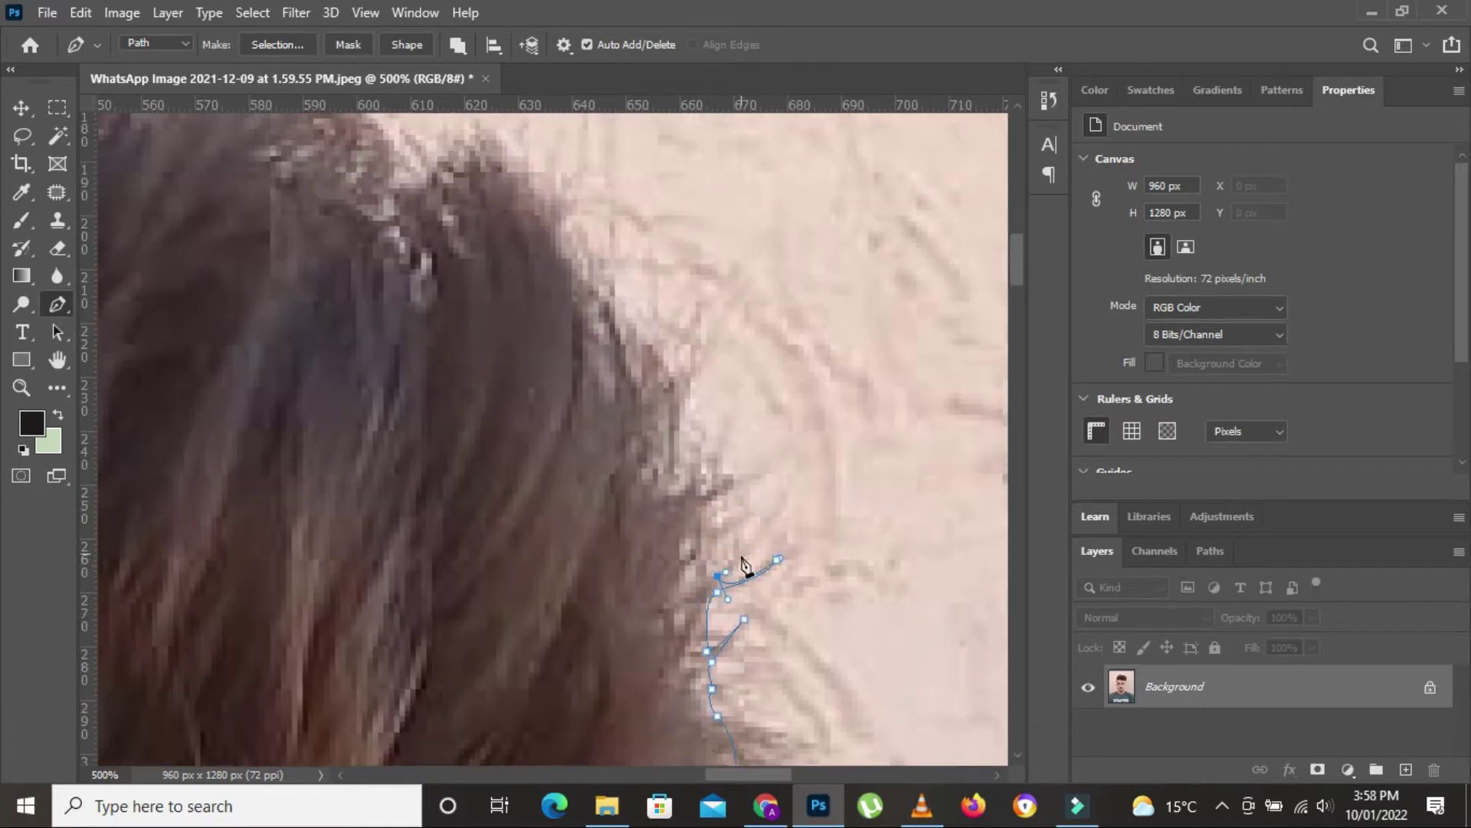
{"action": "left_click_drag", "start_coordinate": [718, 626], "coordinate": [750, 611]}
Step: Continue the hair path across the top of the hair, curving around the tufts and spiky tips
{"action": "left_click_drag", "start_coordinate": [708, 548], "coordinate": [929, 762]}
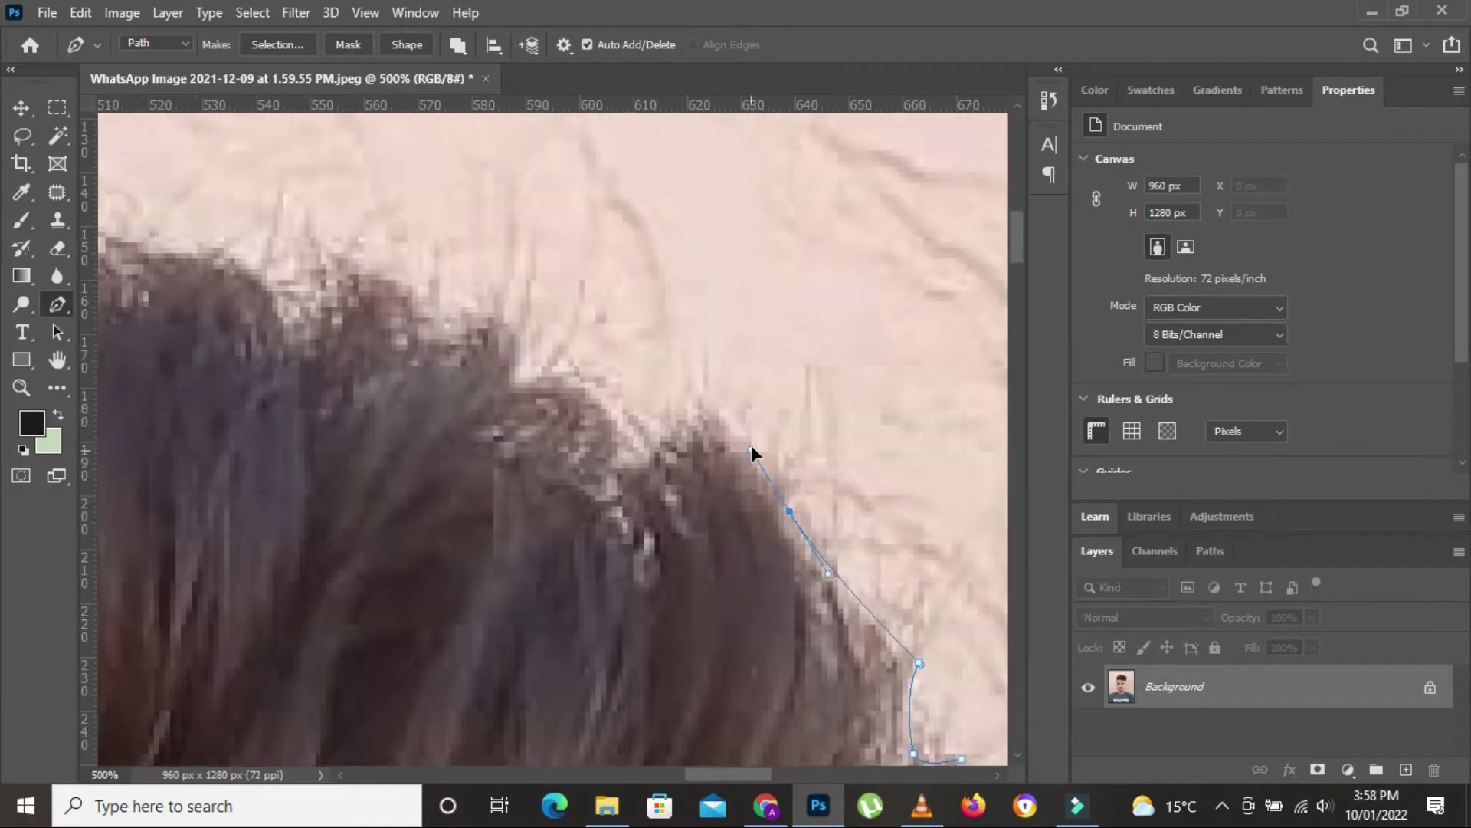
{"action": "left_click", "coordinate": [788, 510]}
{"action": "mouse_move", "coordinate": [647, 448]}
{"action": "left_mouse_down"}
{"action": "mouse_move", "coordinate": [608, 499]}
{"action": "mouse_move", "coordinate": [644, 582]}
{"action": "left_mouse_up"}
{"action": "left_click", "coordinate": [632, 460]}
{"action": "left_click", "coordinate": [644, 605]}
{"action": "scroll", "coordinate": [646, 599], "scroll_direction": "left", "scroll_amount": 5}
{"action": "left_click", "coordinate": [808, 610]}
{"action": "left_click", "coordinate": [763, 588]}
{"action": "scroll", "coordinate": [683, 633], "scroll_direction": "left", "scroll_amount": 1}
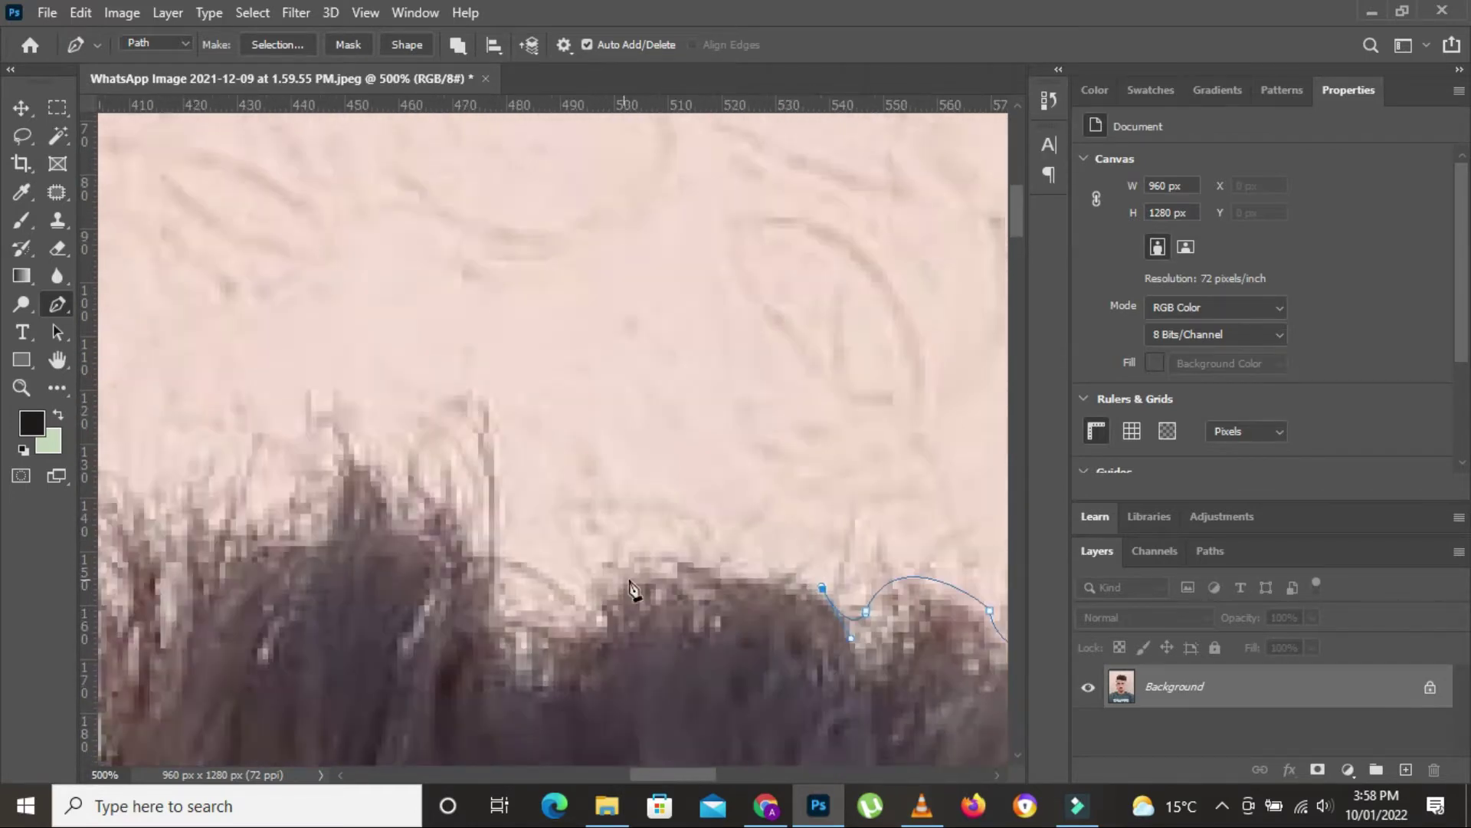
{"action": "scroll", "coordinate": [756, 574], "scroll_direction": "left", "scroll_amount": 2}
{"action": "left_click_drag", "start_coordinate": [814, 532], "coordinate": [805, 517]}
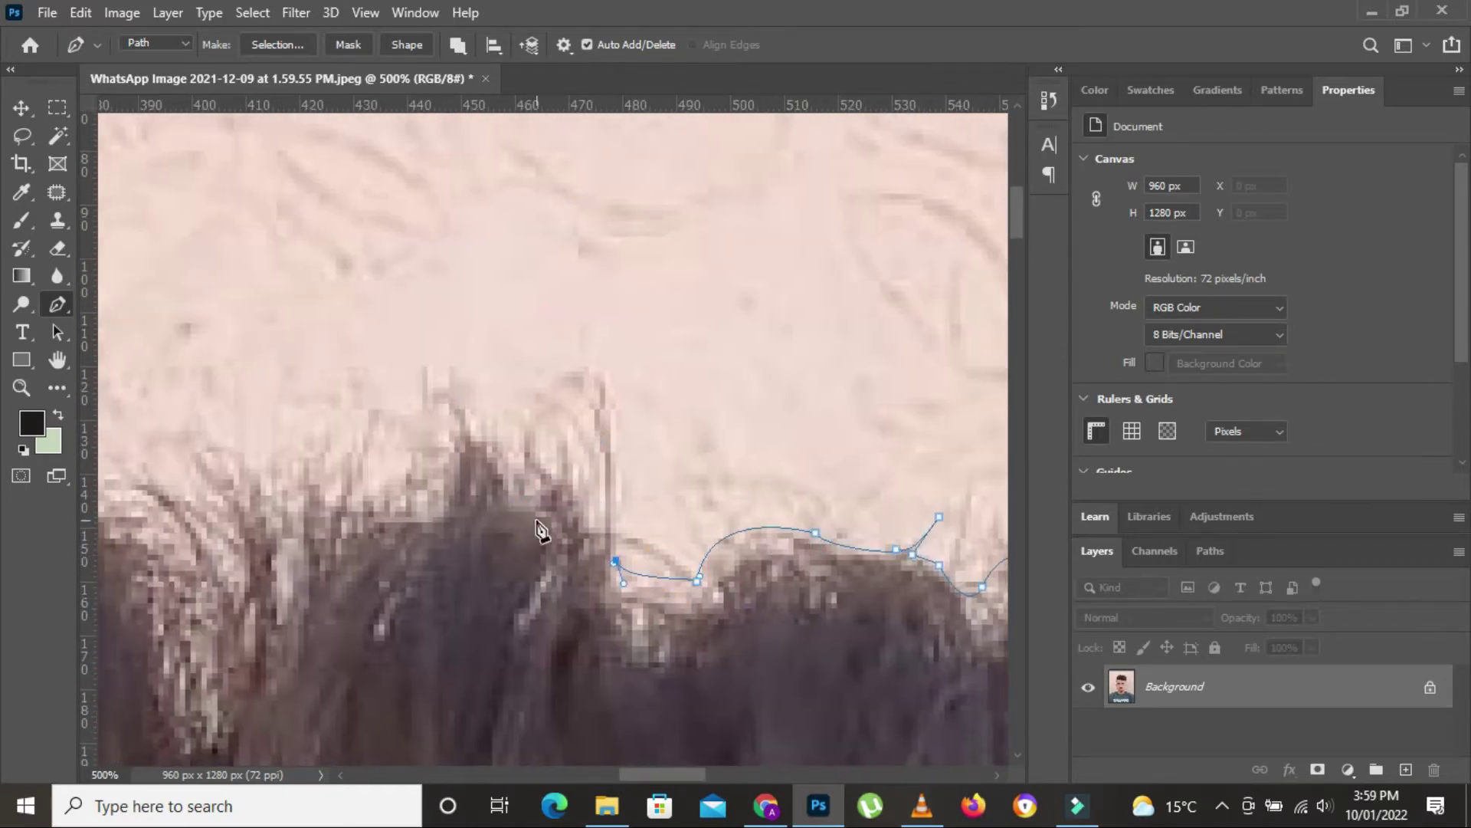
{"action": "scroll", "coordinate": [541, 529], "scroll_direction": "left", "scroll_amount": 3}
{"action": "left_click", "coordinate": [711, 394]}
{"action": "mouse_move", "coordinate": [705, 492]}
{"action": "left_mouse_down"}
{"action": "mouse_move", "coordinate": [690, 452]}
{"action": "mouse_move", "coordinate": [768, 475]}
{"action": "left_mouse_up"}
{"action": "scroll", "coordinate": [690, 453], "scroll_direction": "left", "scroll_amount": 1}
{"action": "left_click", "coordinate": [612, 458]}
{"action": "scroll", "coordinate": [690, 459], "scroll_direction": "left", "scroll_amount": 4}
{"action": "scroll", "coordinate": [690, 460], "scroll_direction": "up", "scroll_amount": 1}
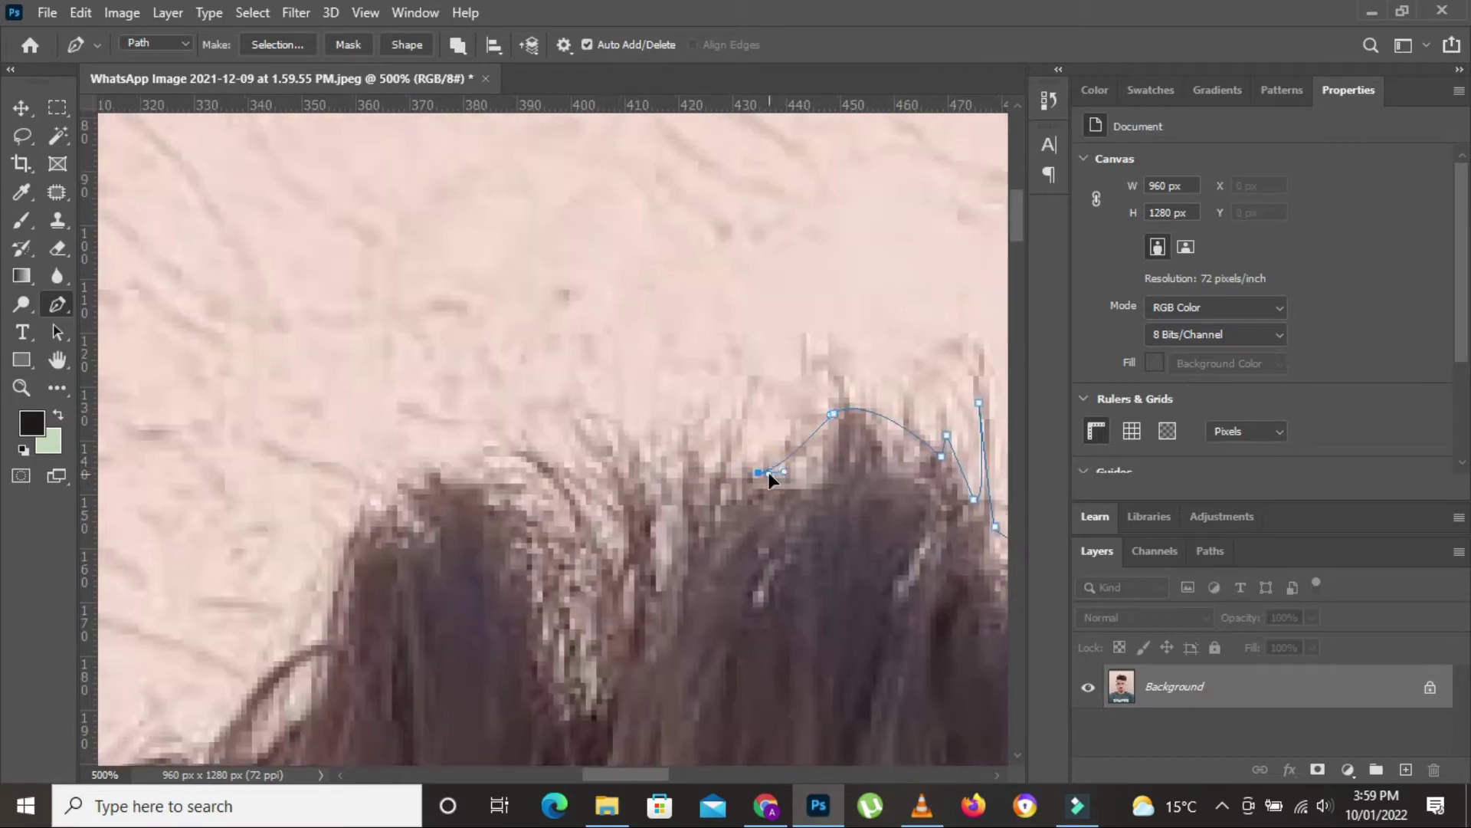
{"action": "scroll", "coordinate": [805, 537], "scroll_direction": "down", "scroll_amount": 3}
{"action": "scroll", "coordinate": [805, 536], "scroll_direction": "left", "scroll_amount": 2}
{"action": "left_click", "coordinate": [851, 221]}
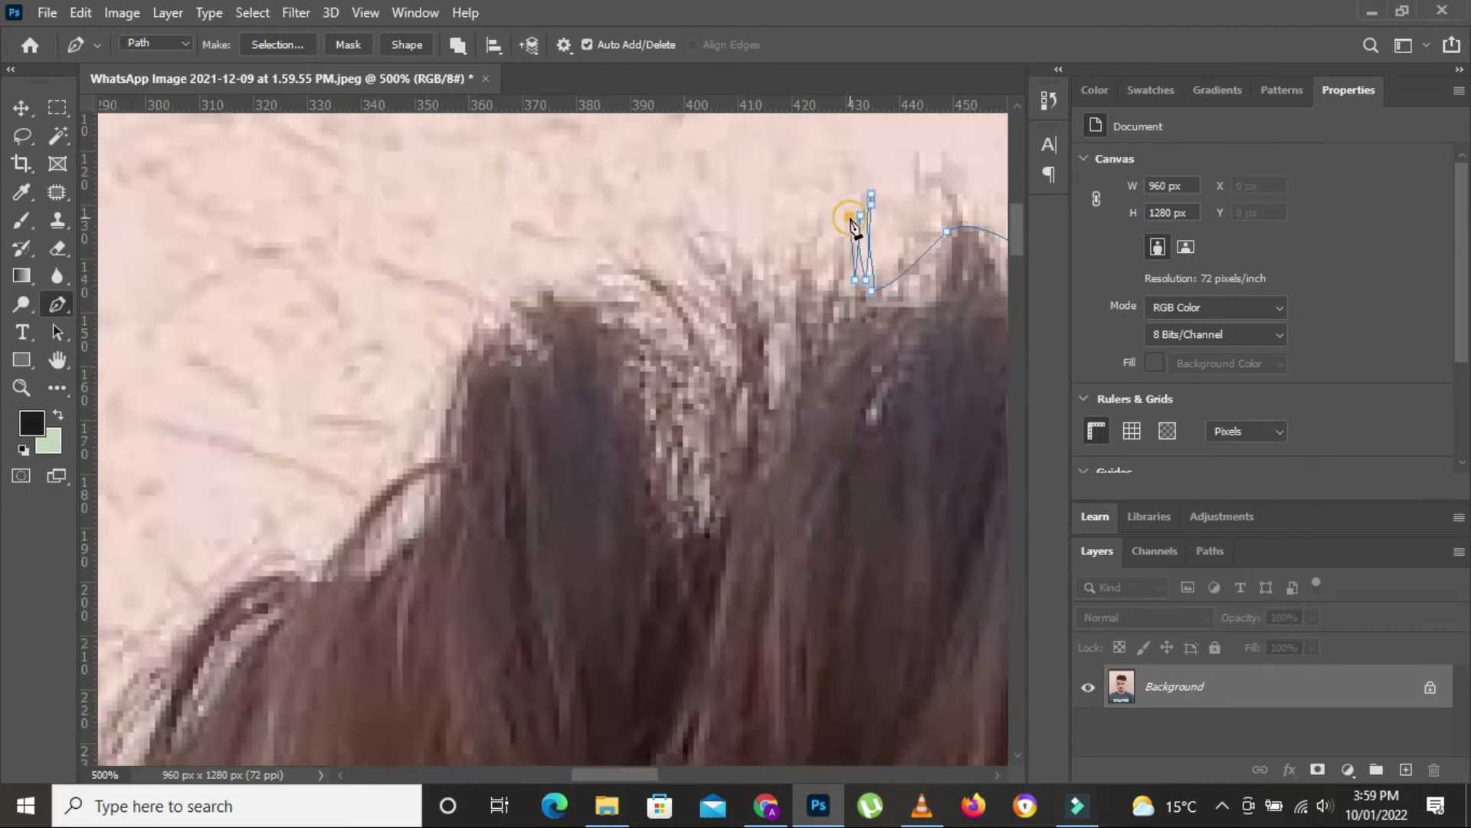
{"action": "left_click_drag", "start_coordinate": [803, 238], "coordinate": [801, 190]}
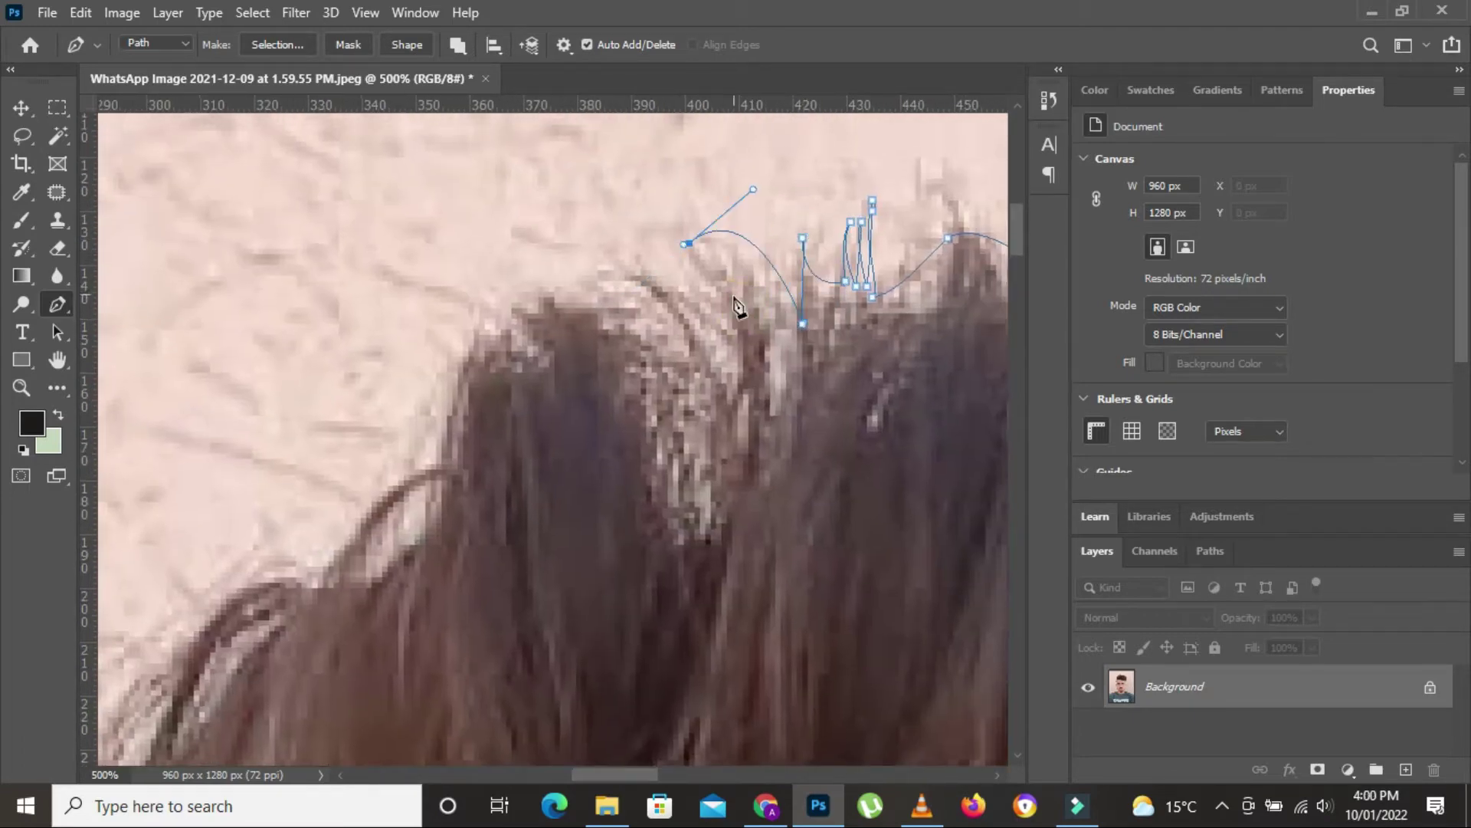
{"action": "scroll", "coordinate": [538, 305], "scroll_direction": "left", "scroll_amount": 2}
{"action": "scroll", "coordinate": [538, 306], "scroll_direction": "down", "scroll_amount": 1}
Step: Carry the hair path down the hair's left side into the left sideburn, completing the outline
{"action": "left_click", "coordinate": [583, 305]}
{"action": "left_click_drag", "start_coordinate": [544, 423], "coordinate": [540, 476]}
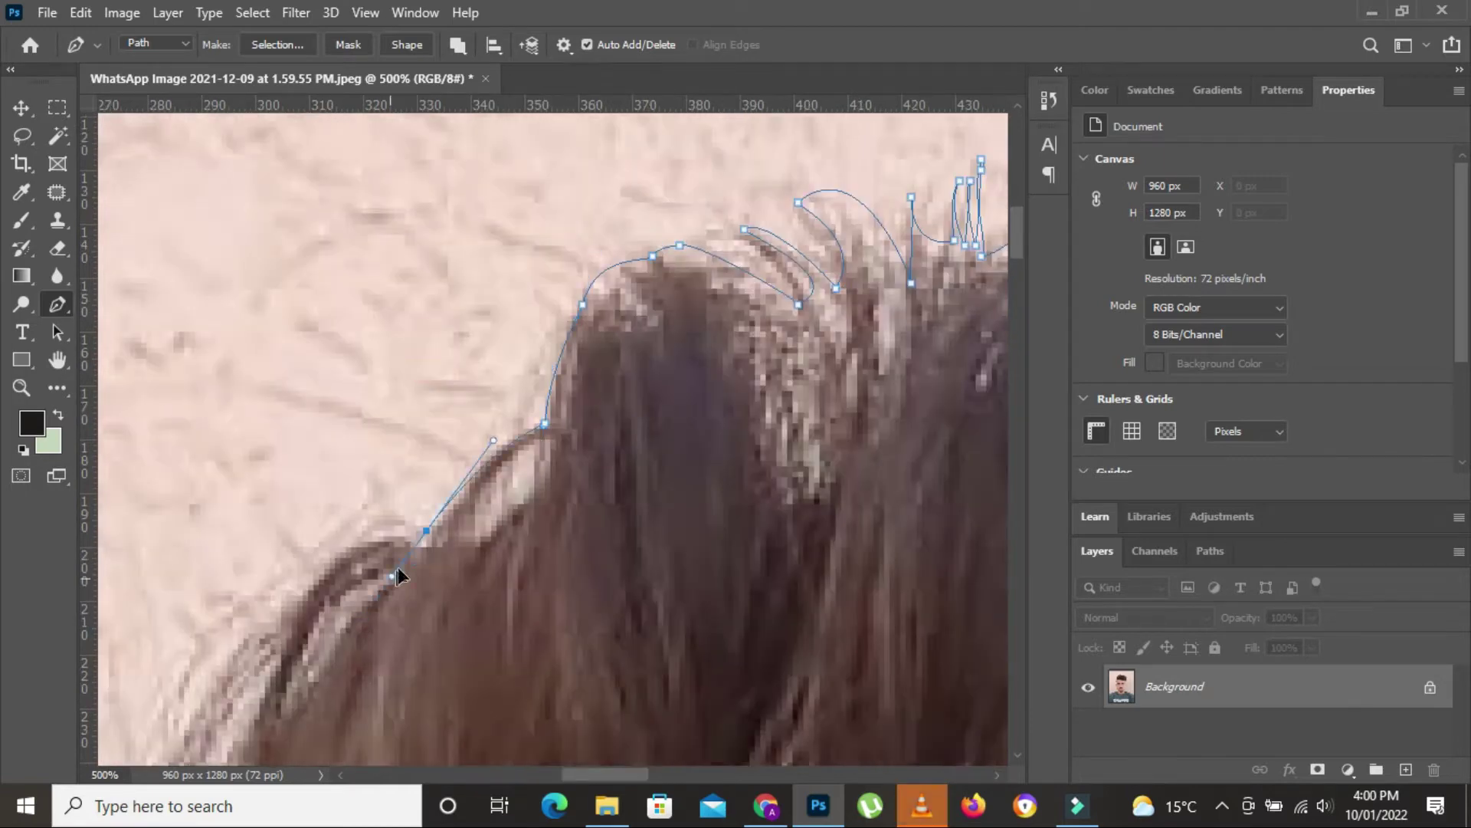
{"action": "scroll", "coordinate": [337, 460], "scroll_direction": "down", "scroll_amount": 1}
{"action": "left_click", "coordinate": [305, 551]}
{"action": "scroll", "coordinate": [322, 506], "scroll_direction": "down", "scroll_amount": 5}
{"action": "scroll", "coordinate": [322, 506], "scroll_direction": "left", "scroll_amount": 2}
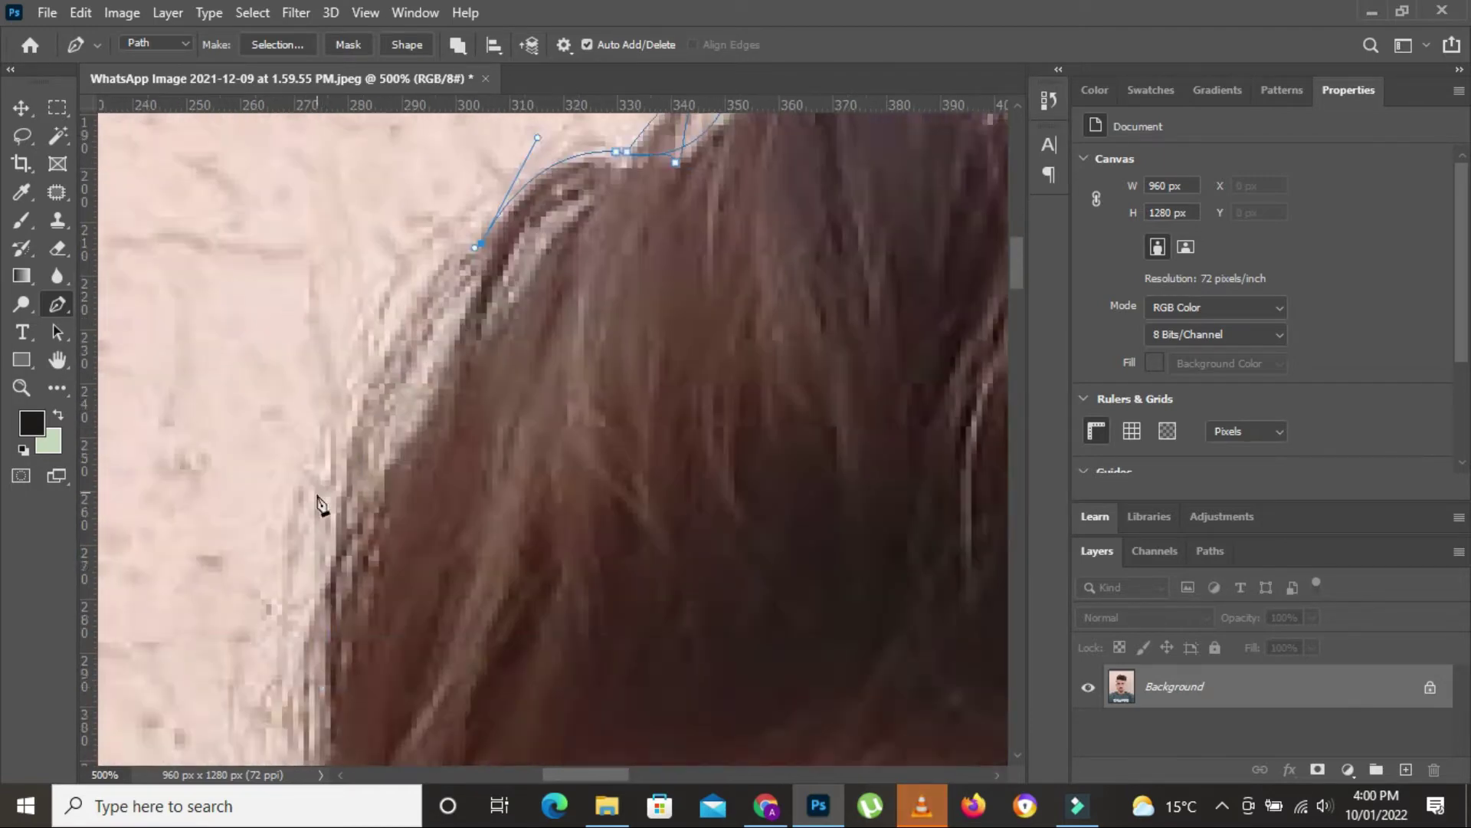
{"action": "scroll", "coordinate": [322, 506], "scroll_direction": "down", "scroll_amount": 5}
{"action": "left_click_drag", "start_coordinate": [348, 320], "coordinate": [346, 341]}
{"action": "scroll", "coordinate": [361, 587], "scroll_direction": "down", "scroll_amount": 5}
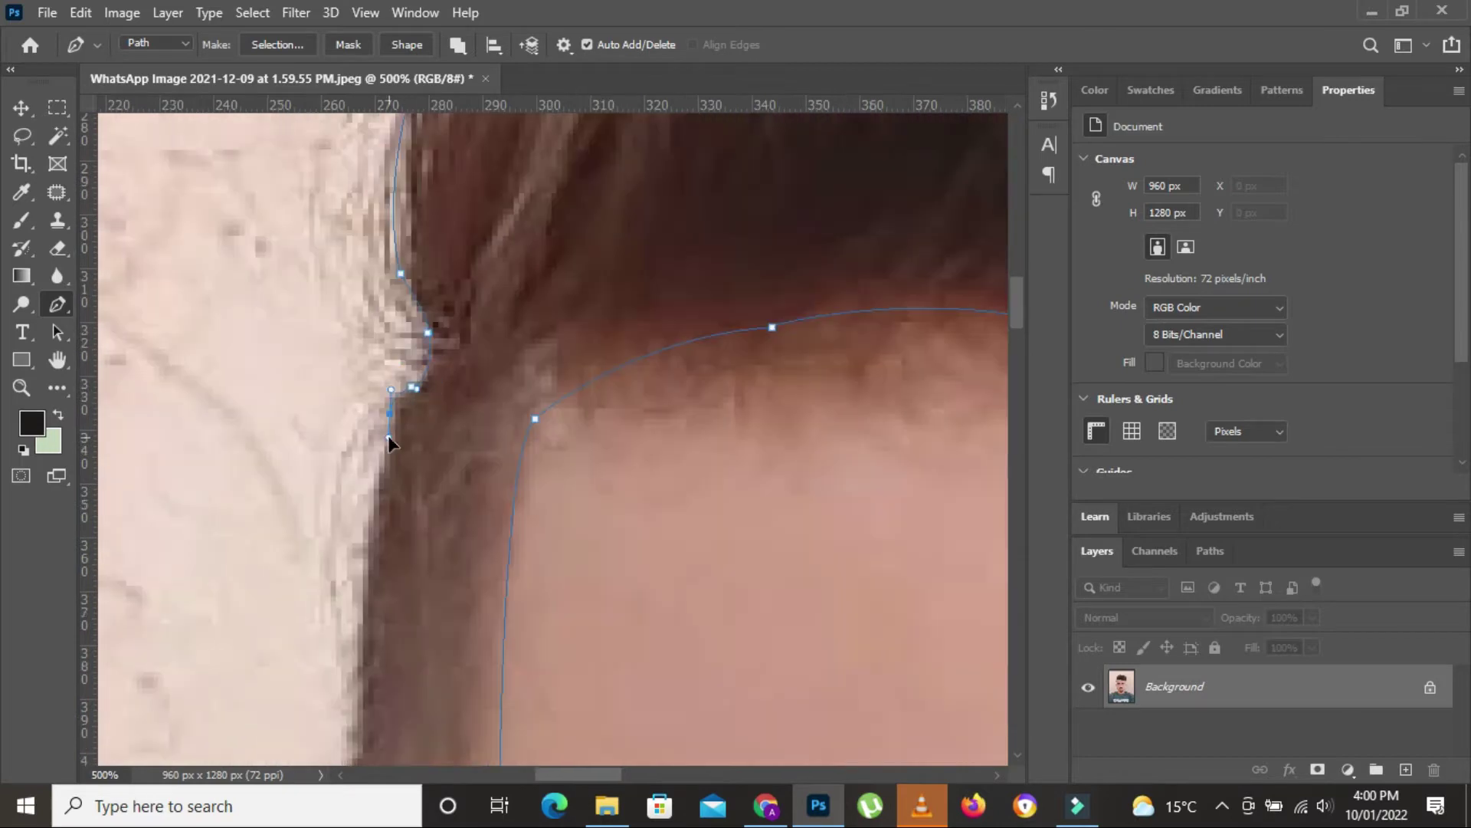
{"action": "scroll", "coordinate": [399, 345], "scroll_direction": "down", "scroll_amount": 4}
{"action": "left_click", "coordinate": [421, 337]}
{"action": "scroll", "coordinate": [422, 361], "scroll_direction": "down", "scroll_amount": 4}
{"action": "left_click", "coordinate": [422, 367]}
{"action": "left_click_drag", "start_coordinate": [427, 438], "coordinate": [435, 521]}
{"action": "scroll", "coordinate": [437, 460], "scroll_direction": "down", "scroll_amount": 3}
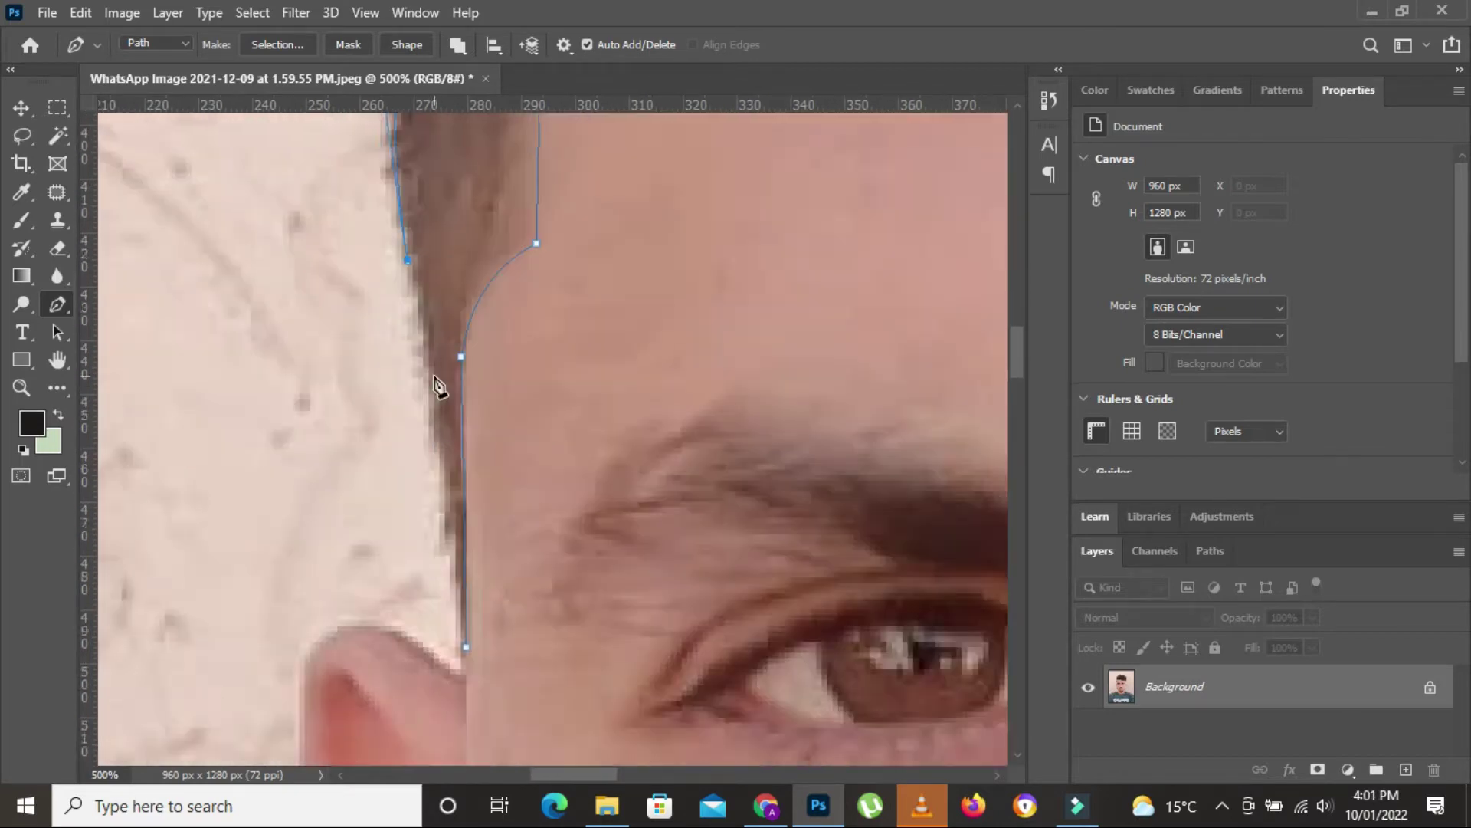
Step: Set the foreground colour to dark brown 342522 by sampling the hair
{"action": "key", "text": "ctrl+0"}
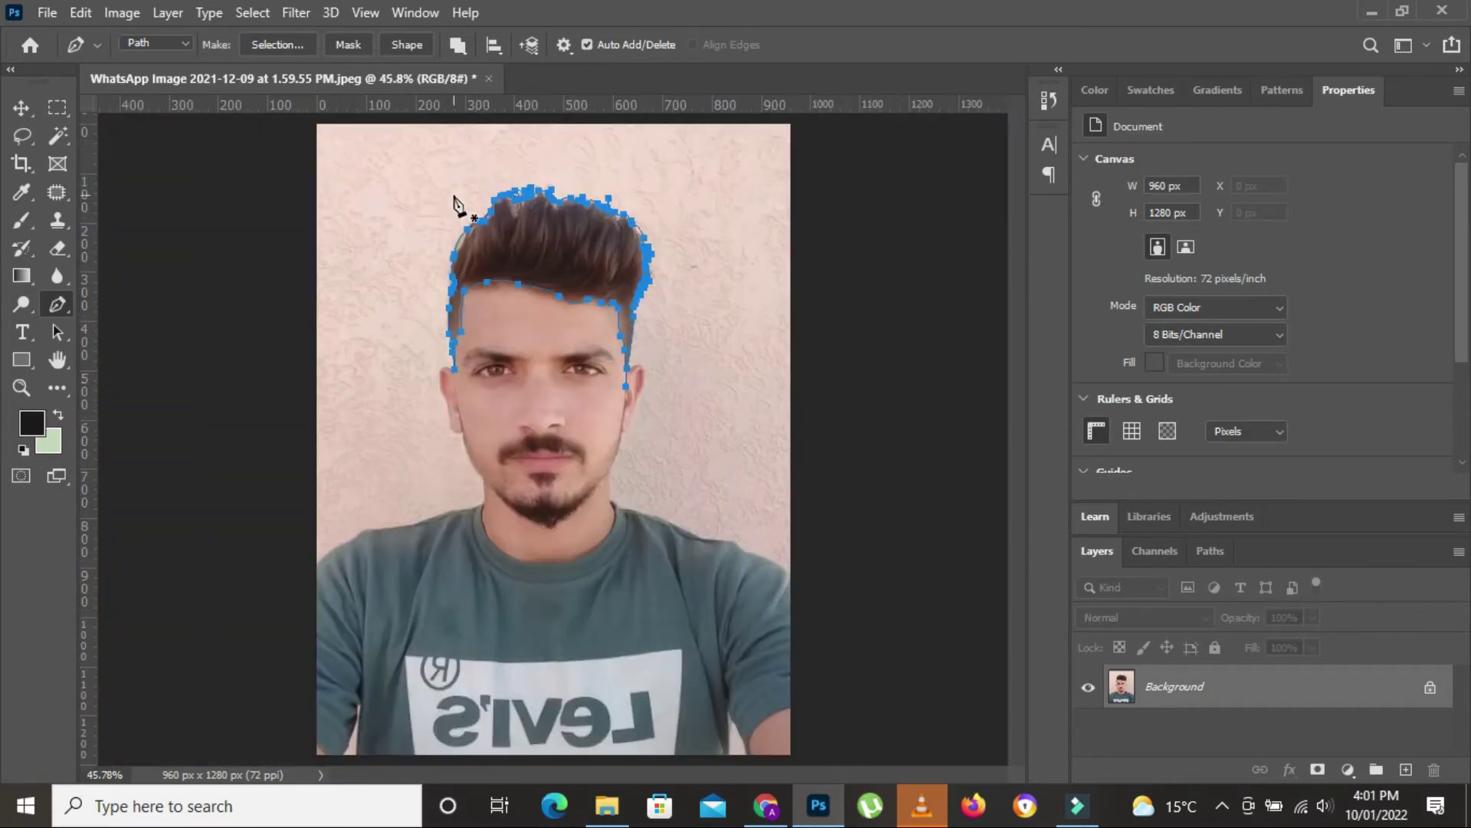
{"action": "left_click", "coordinate": [29, 430]}
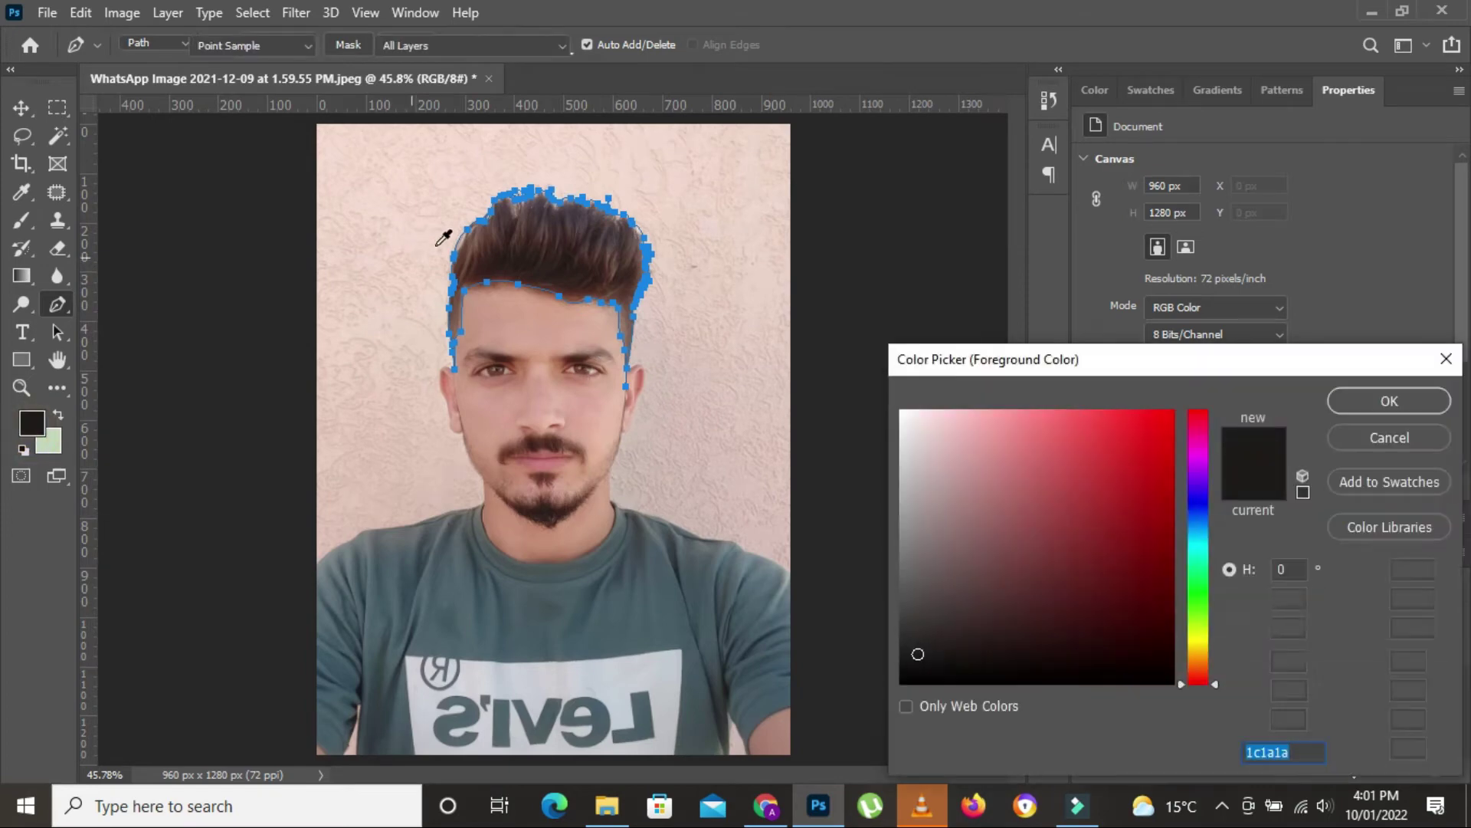
{"action": "left_click", "coordinate": [558, 252]}
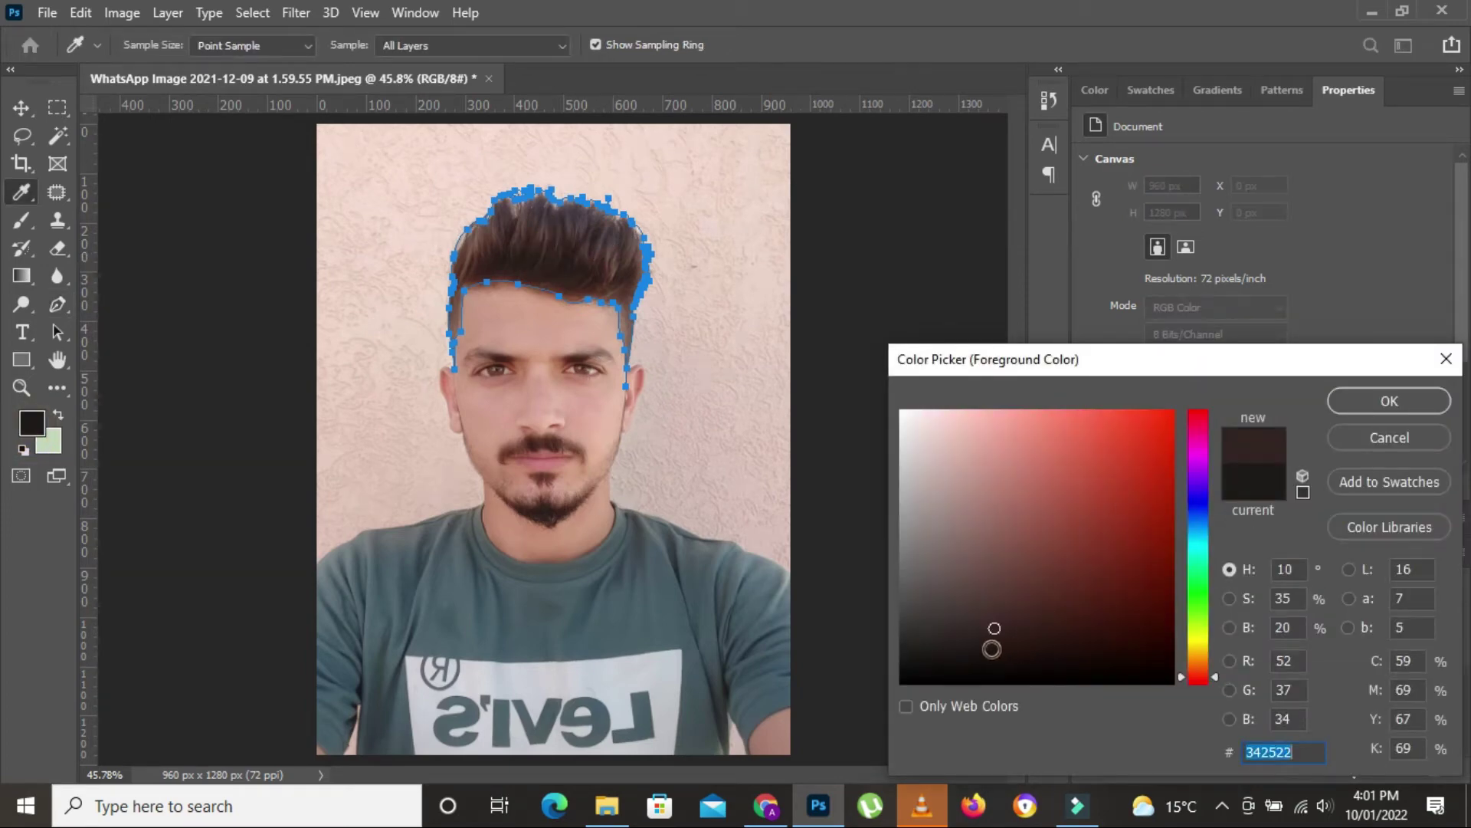
{"action": "left_click", "coordinate": [1379, 401]}
Step: Convert the hair path to a selection, fill it dark brown on a new layer, and deselect
{"action": "key", "text": "p"}
{"action": "right_click", "coordinate": [654, 302]}
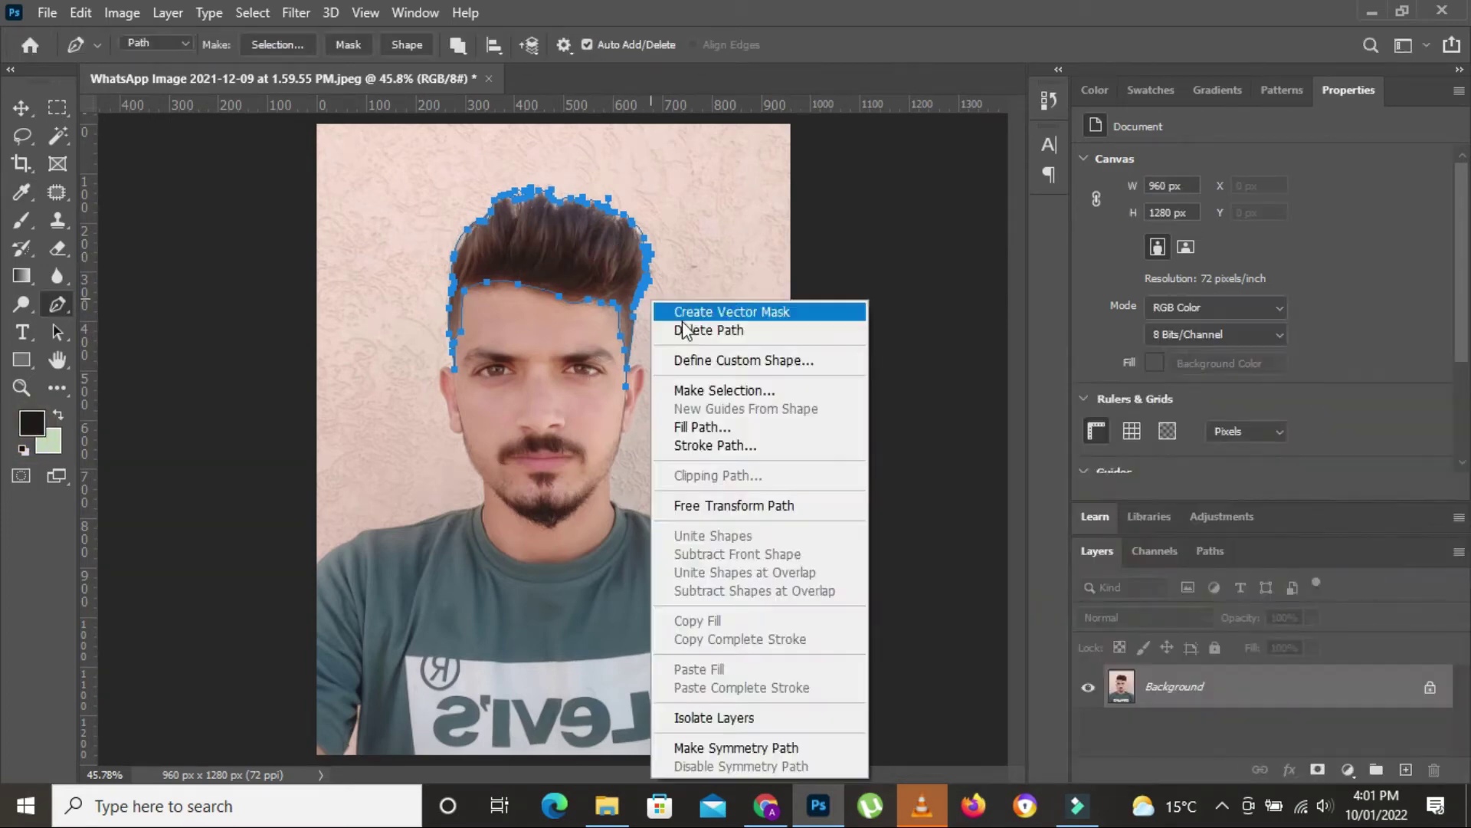
{"action": "left_click", "coordinate": [679, 390]}
{"action": "left_click", "coordinate": [842, 194]}
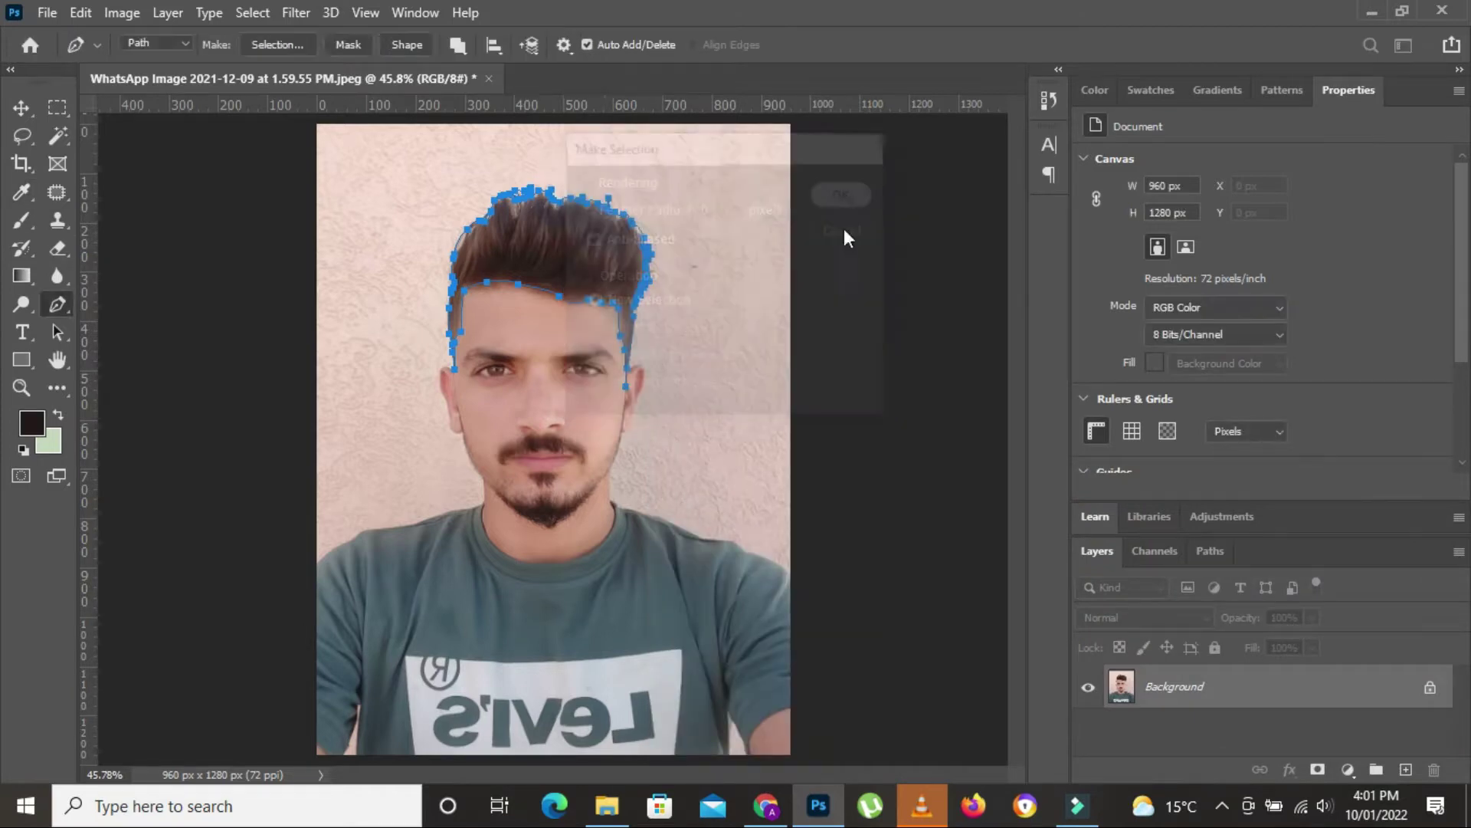
{"action": "left_click", "coordinate": [1405, 769]}
{"action": "key", "text": "alt+BackSpace"}
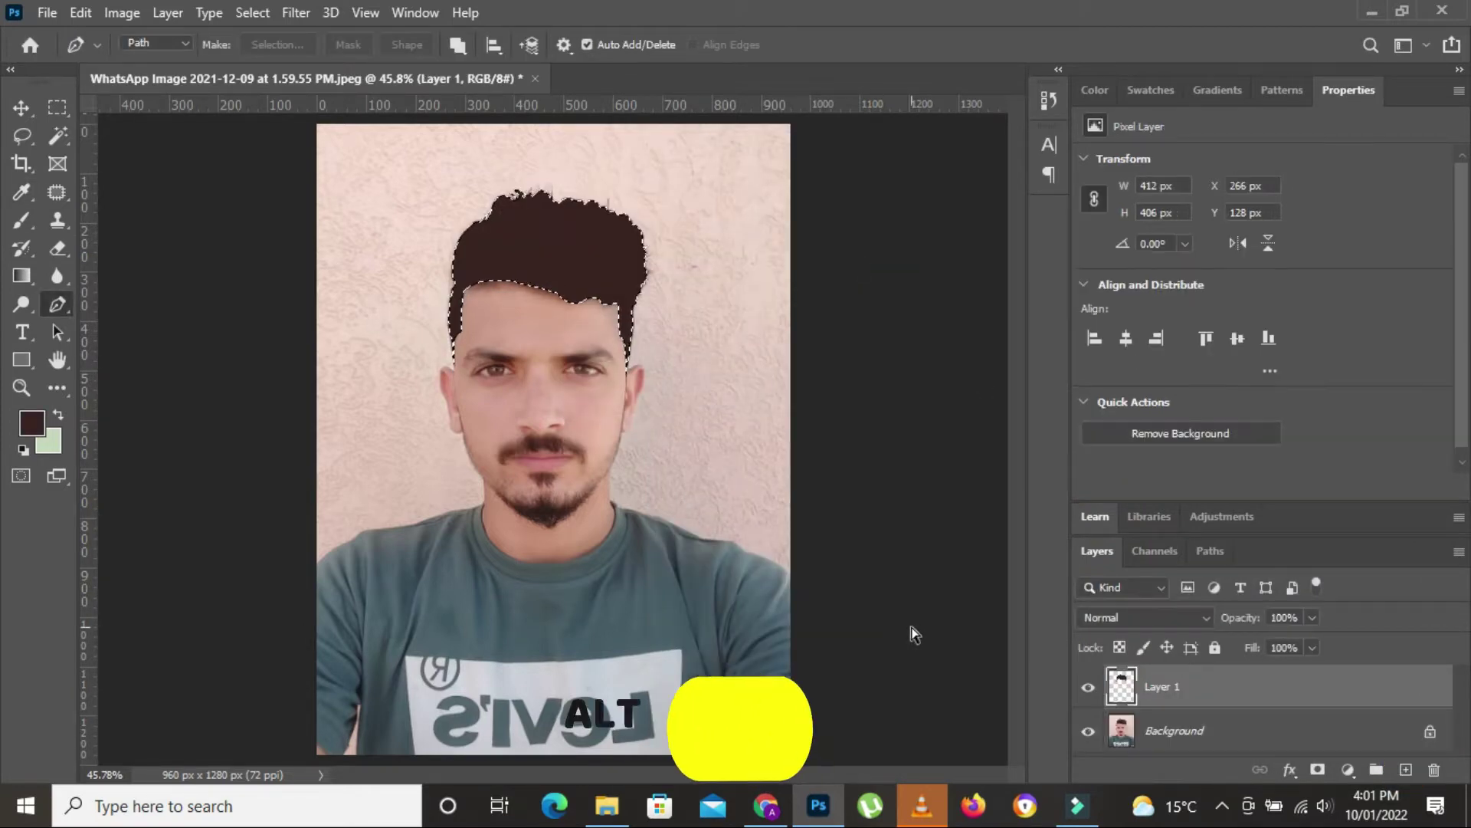
{"action": "key", "text": "ctrl+d"}
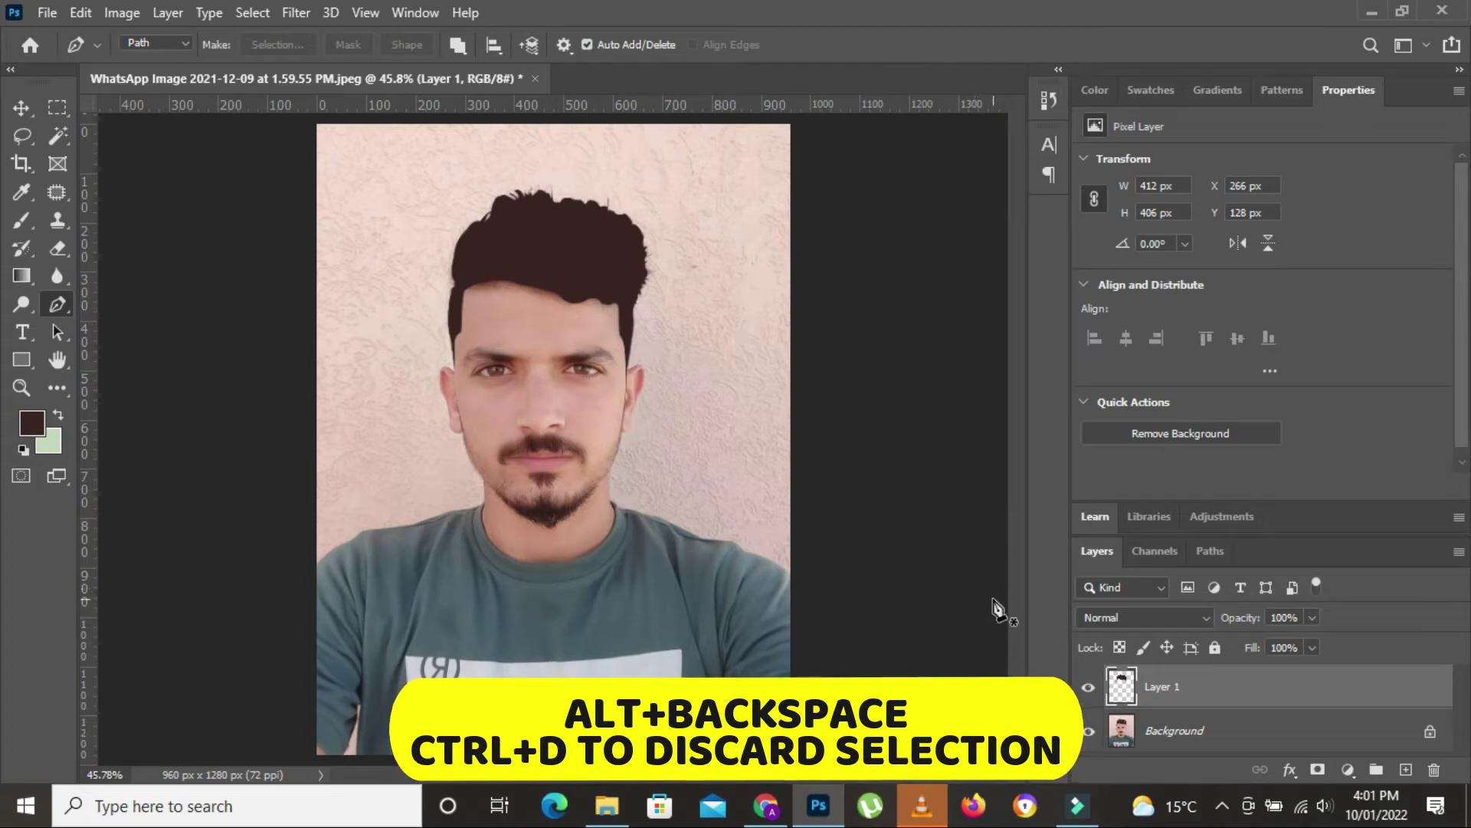
Step: Add an empty Layer 2, zoom in on the moustache and make Layer 1 active
{"action": "left_click", "coordinate": [1406, 769], "text": "ctrl"}
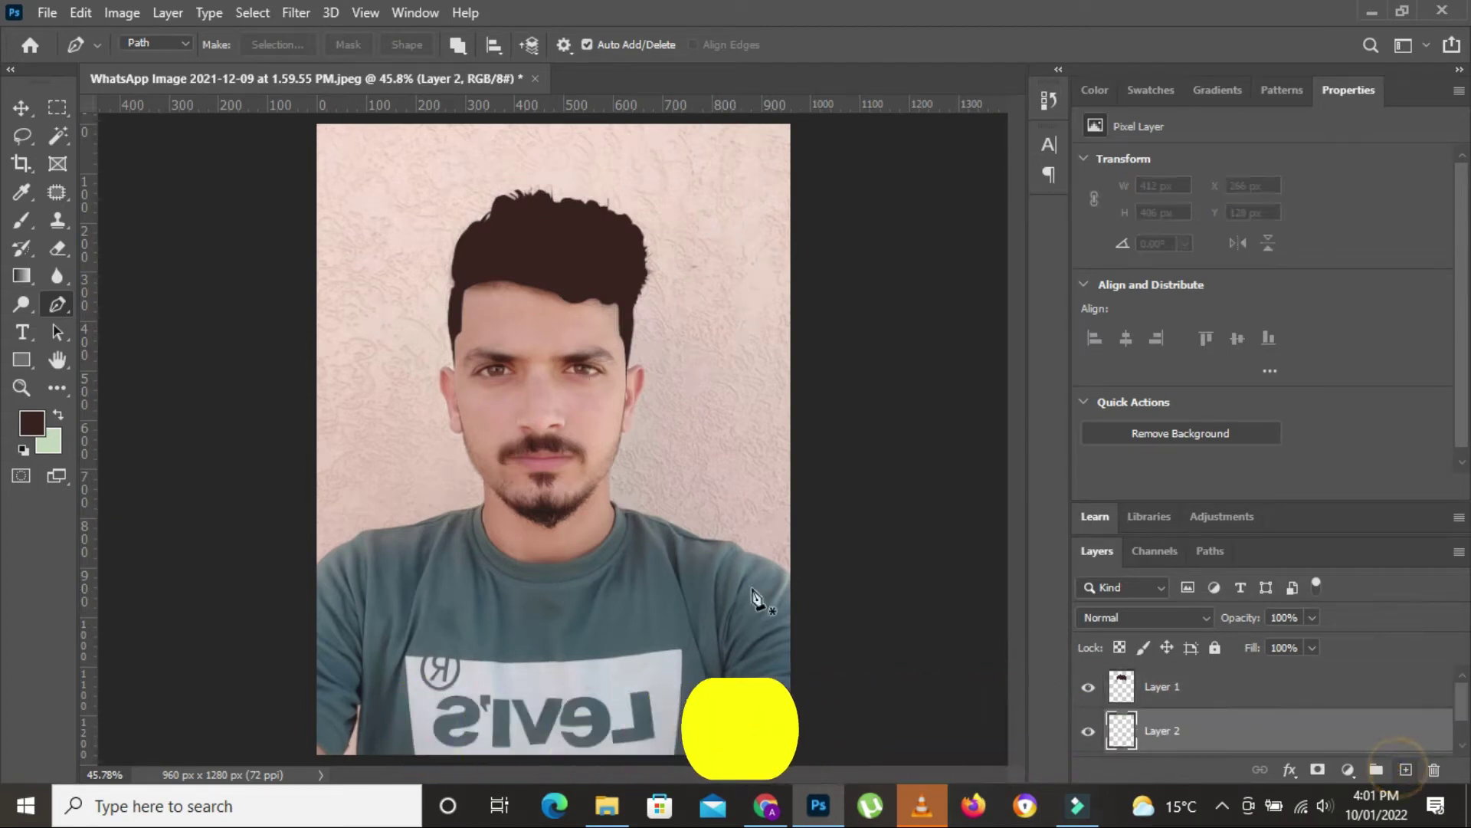
{"action": "scroll", "coordinate": [602, 507], "scroll_direction": "up", "scroll_amount": 1}
{"action": "scroll", "coordinate": [602, 508], "scroll_direction": "up", "scroll_amount": 1}
{"action": "scroll", "coordinate": [602, 507], "scroll_direction": "up", "scroll_amount": 1}
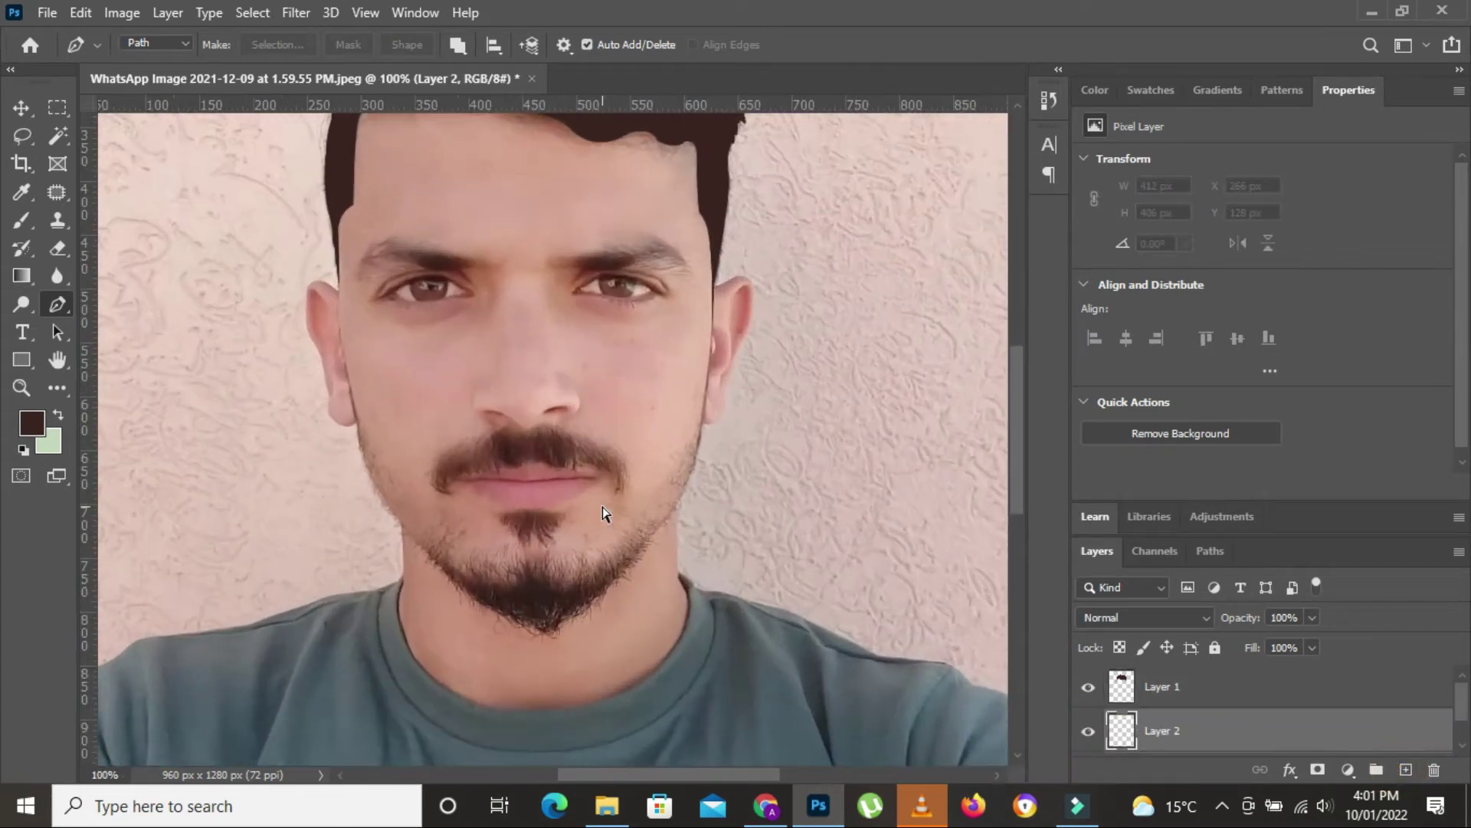
{"action": "scroll", "coordinate": [603, 507], "scroll_direction": "up", "scroll_amount": 1}
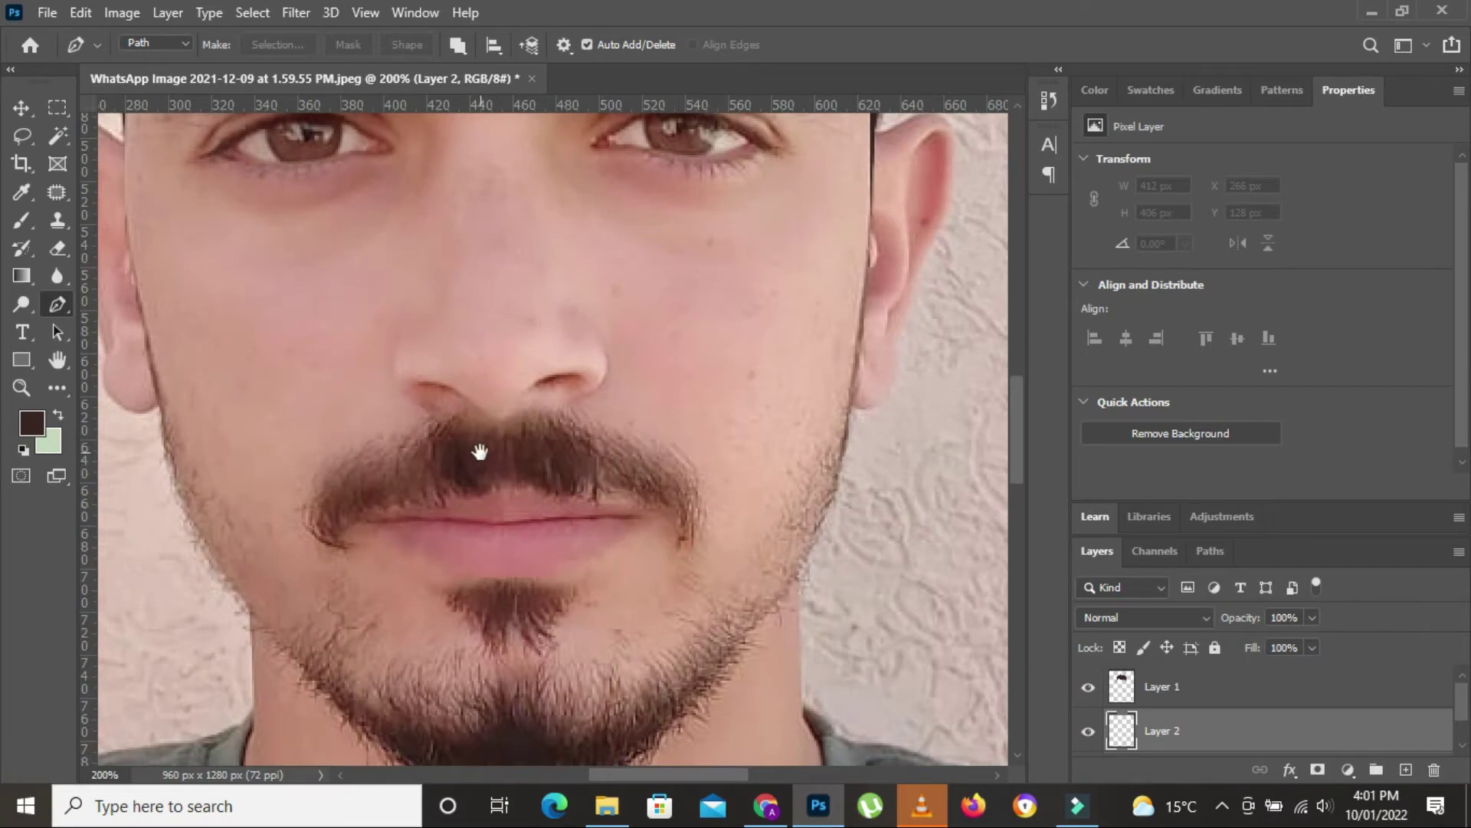
{"action": "mouse_move", "coordinate": [480, 452]}
{"action": "left_mouse_down"}
{"action": "mouse_move", "coordinate": [543, 509]}
{"action": "mouse_move", "coordinate": [561, 377]}
{"action": "left_mouse_up"}
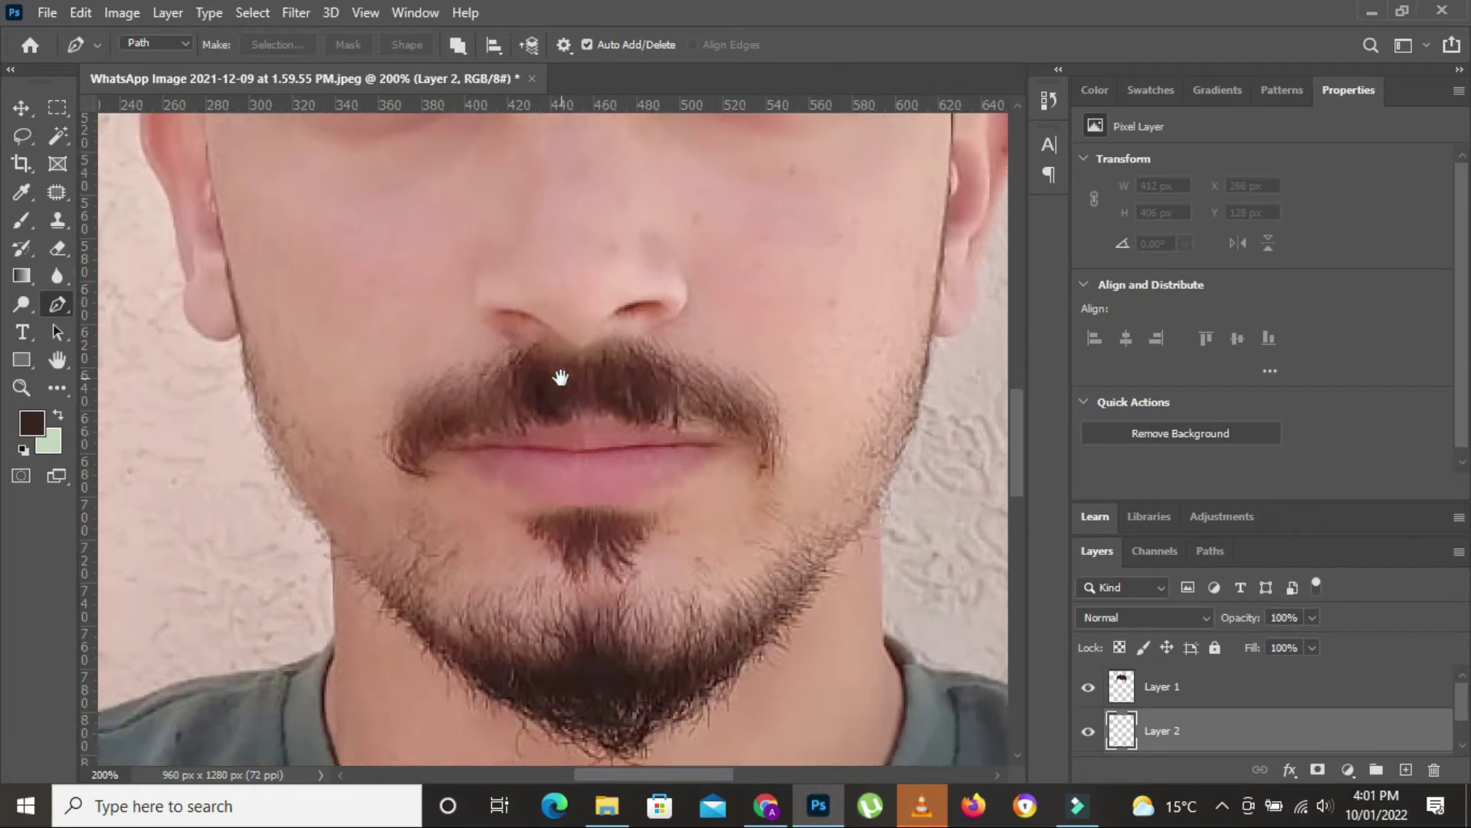
{"action": "left_click", "coordinate": [1157, 684]}
{"action": "left_click", "coordinate": [432, 473]}
Step: Trace the moustache's lower edge from the left mouth corner to the right side
{"action": "key", "text": "ctrl+plus"}
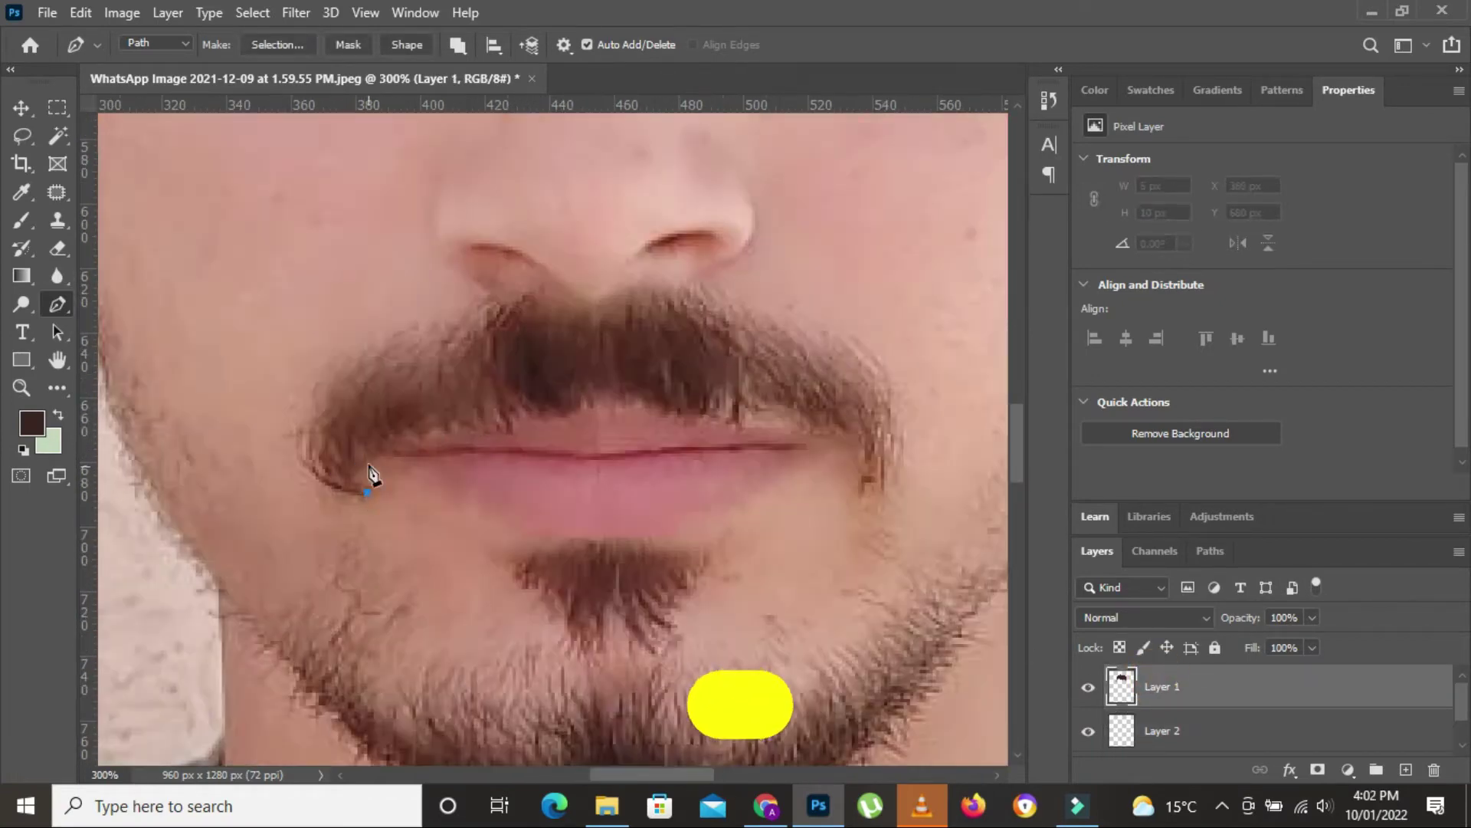
{"action": "left_click", "coordinate": [370, 446]}
{"action": "left_click", "coordinate": [395, 430]}
{"action": "left_click", "coordinate": [441, 418]}
{"action": "left_click", "coordinate": [522, 411]}
{"action": "left_click", "coordinate": [577, 401]}
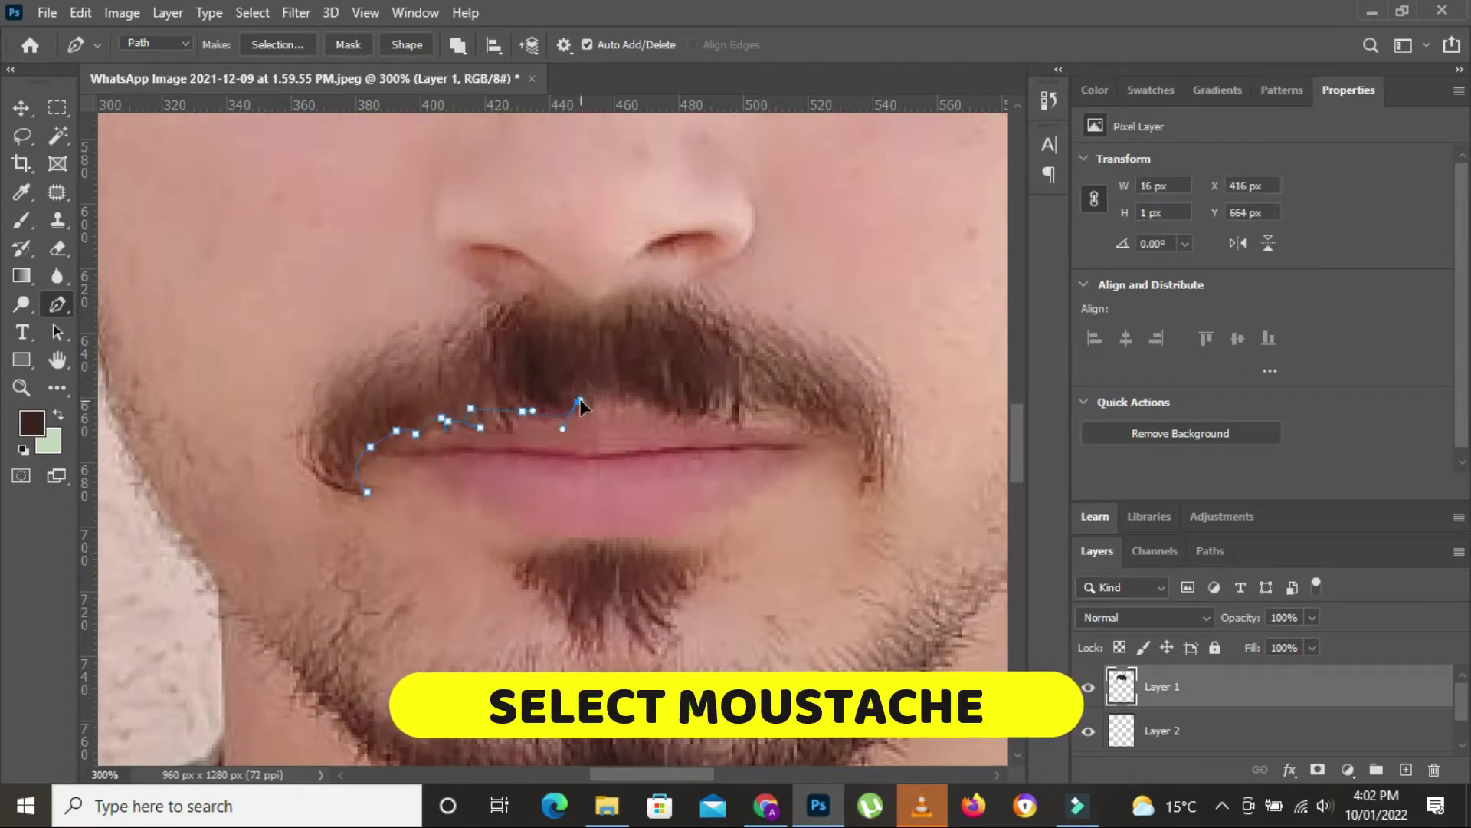
{"action": "key", "text": "ctrl+plus"}
{"action": "left_click", "coordinate": [609, 391]}
{"action": "left_click", "coordinate": [635, 397]}
{"action": "left_click", "coordinate": [657, 404]}
{"action": "left_click", "coordinate": [678, 416]}
{"action": "left_click", "coordinate": [697, 418]}
{"action": "left_click_drag", "start_coordinate": [743, 366], "coordinate": [527, 336]}
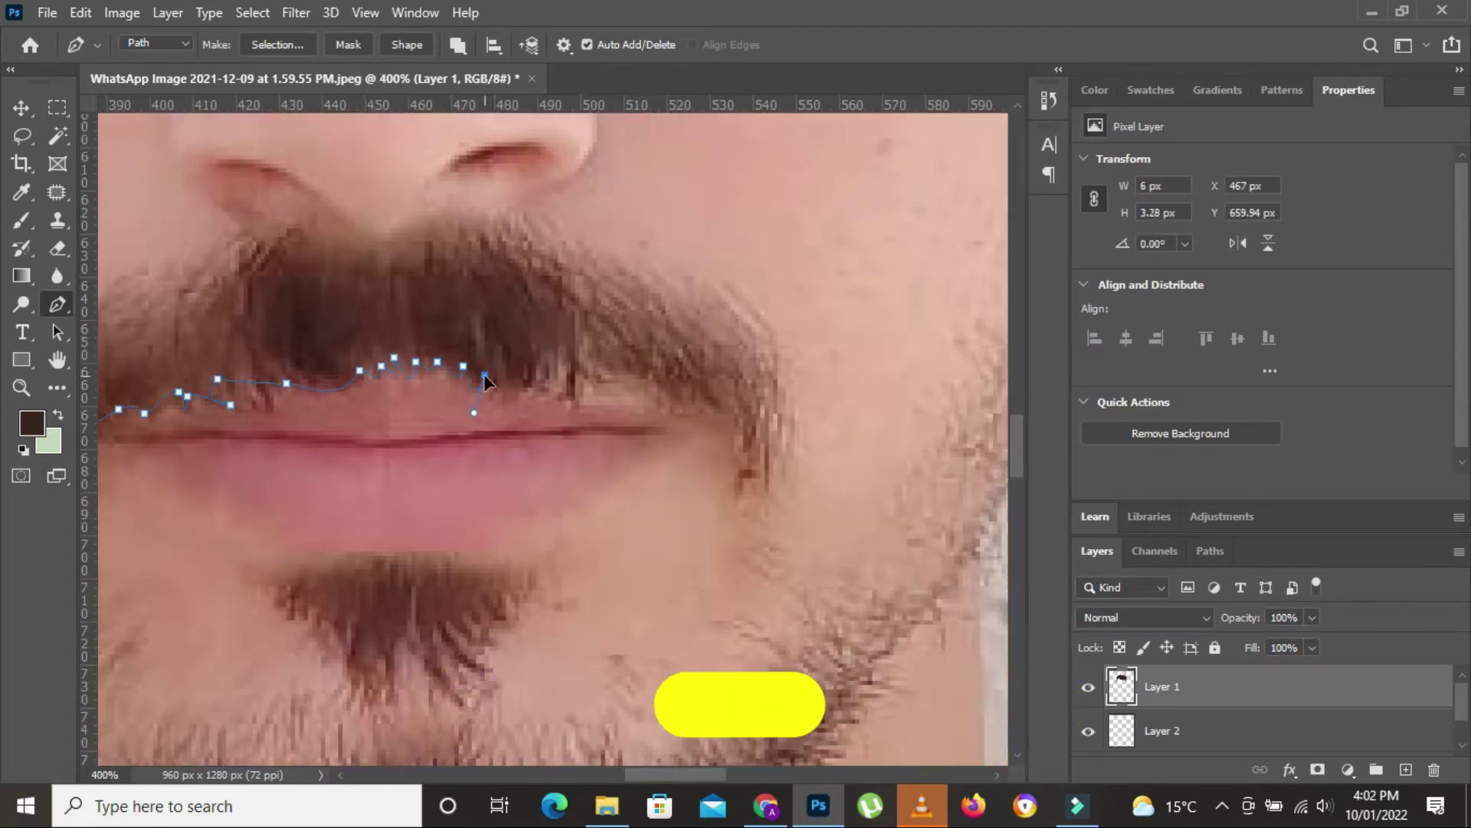
Step: Continue the moustache path around its right end, along the top edge and back to the left end
{"action": "left_click", "coordinate": [609, 377]}
{"action": "left_click", "coordinate": [682, 399]}
{"action": "left_click", "coordinate": [623, 401]}
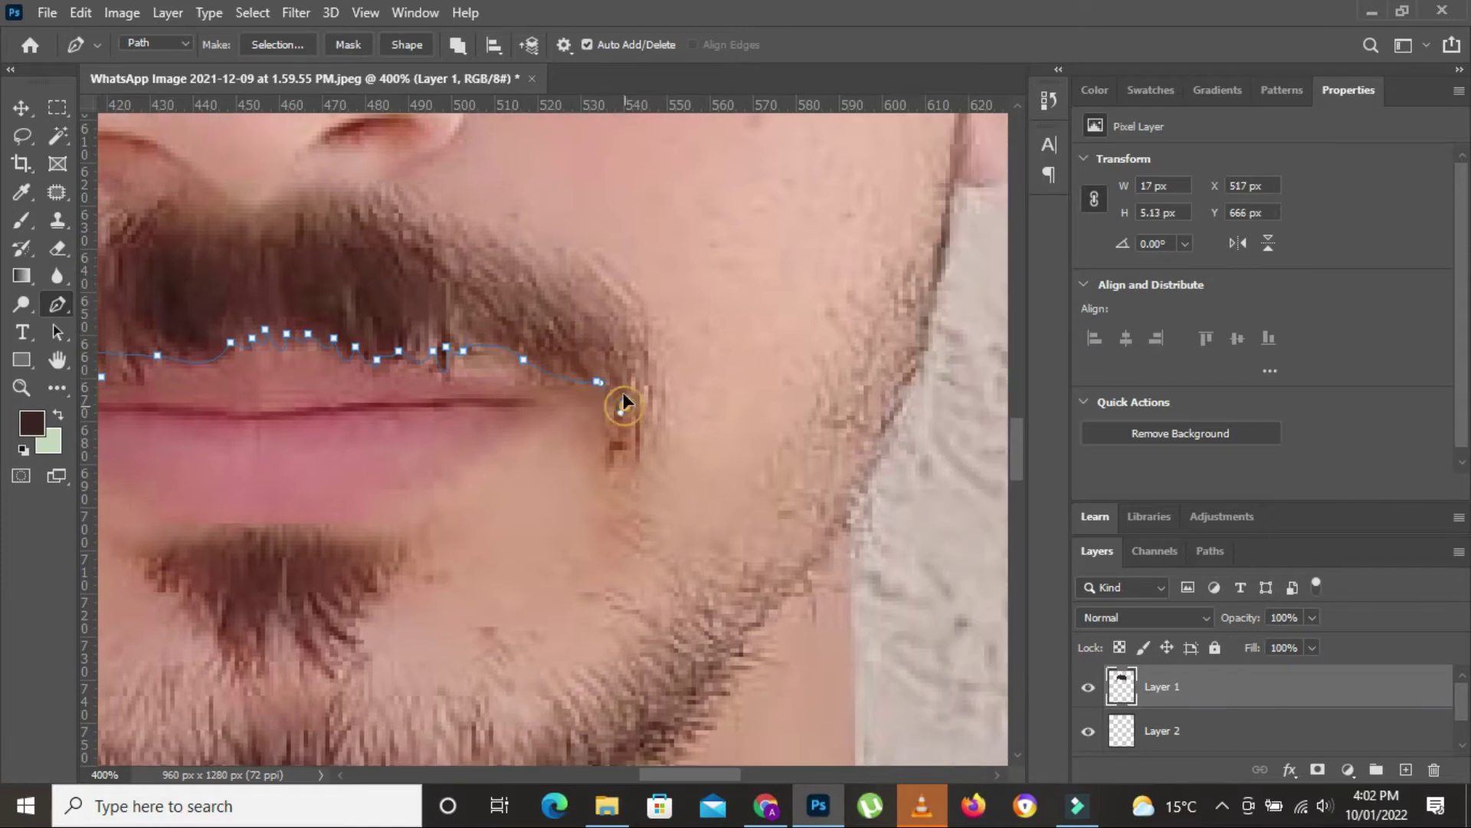
{"action": "left_click", "coordinate": [650, 355]}
{"action": "left_click", "coordinate": [743, 316]}
{"action": "left_click", "coordinate": [623, 272]}
{"action": "left_click", "coordinate": [472, 259]}
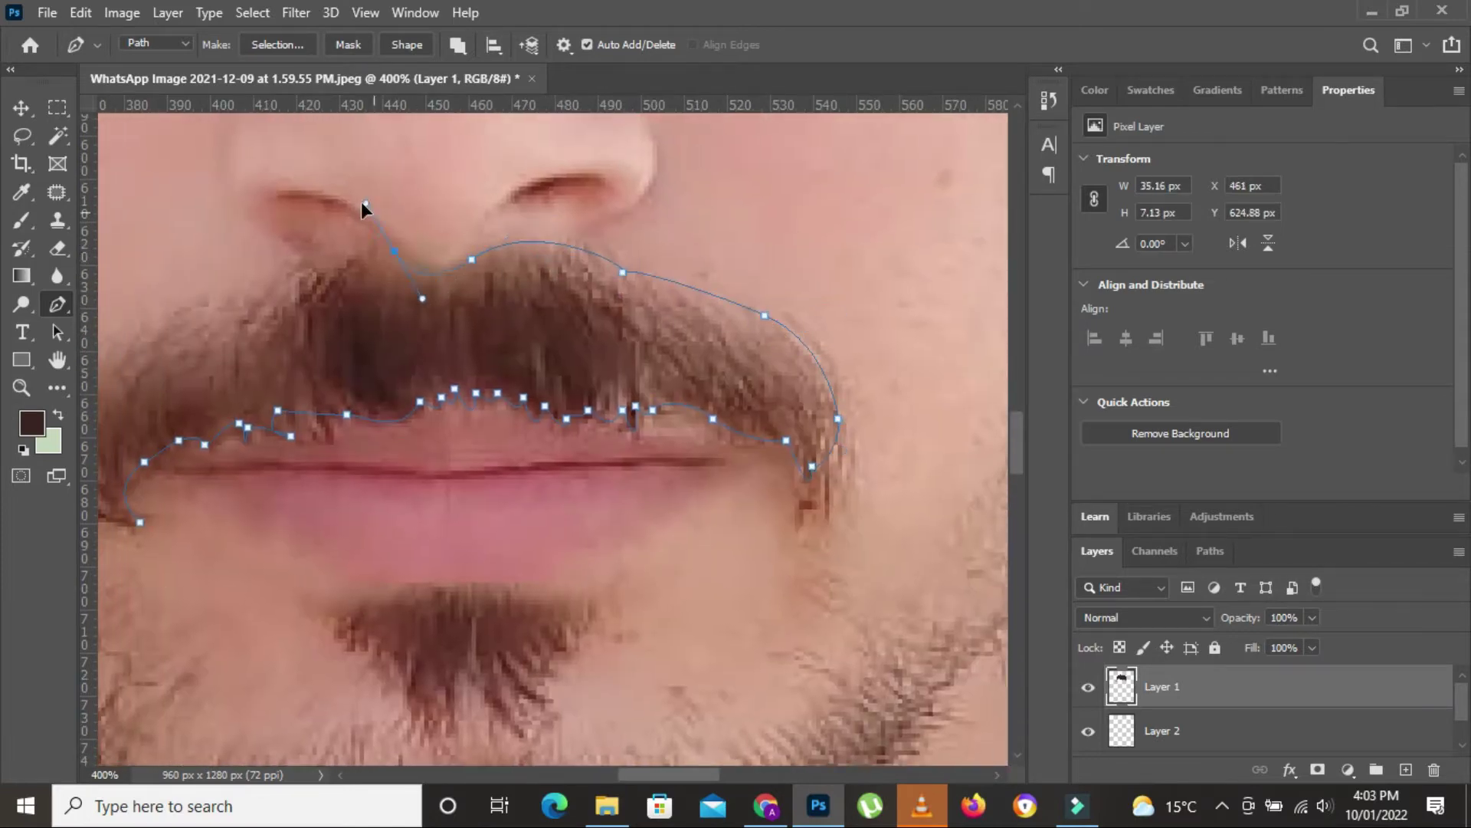
{"action": "left_click", "coordinate": [394, 249]}
{"action": "left_click_drag", "start_coordinate": [291, 266], "coordinate": [466, 296]}
{"action": "left_click", "coordinate": [466, 296]}
{"action": "left_click", "coordinate": [409, 326]}
{"action": "left_click_drag", "start_coordinate": [243, 438], "coordinate": [242, 500]}
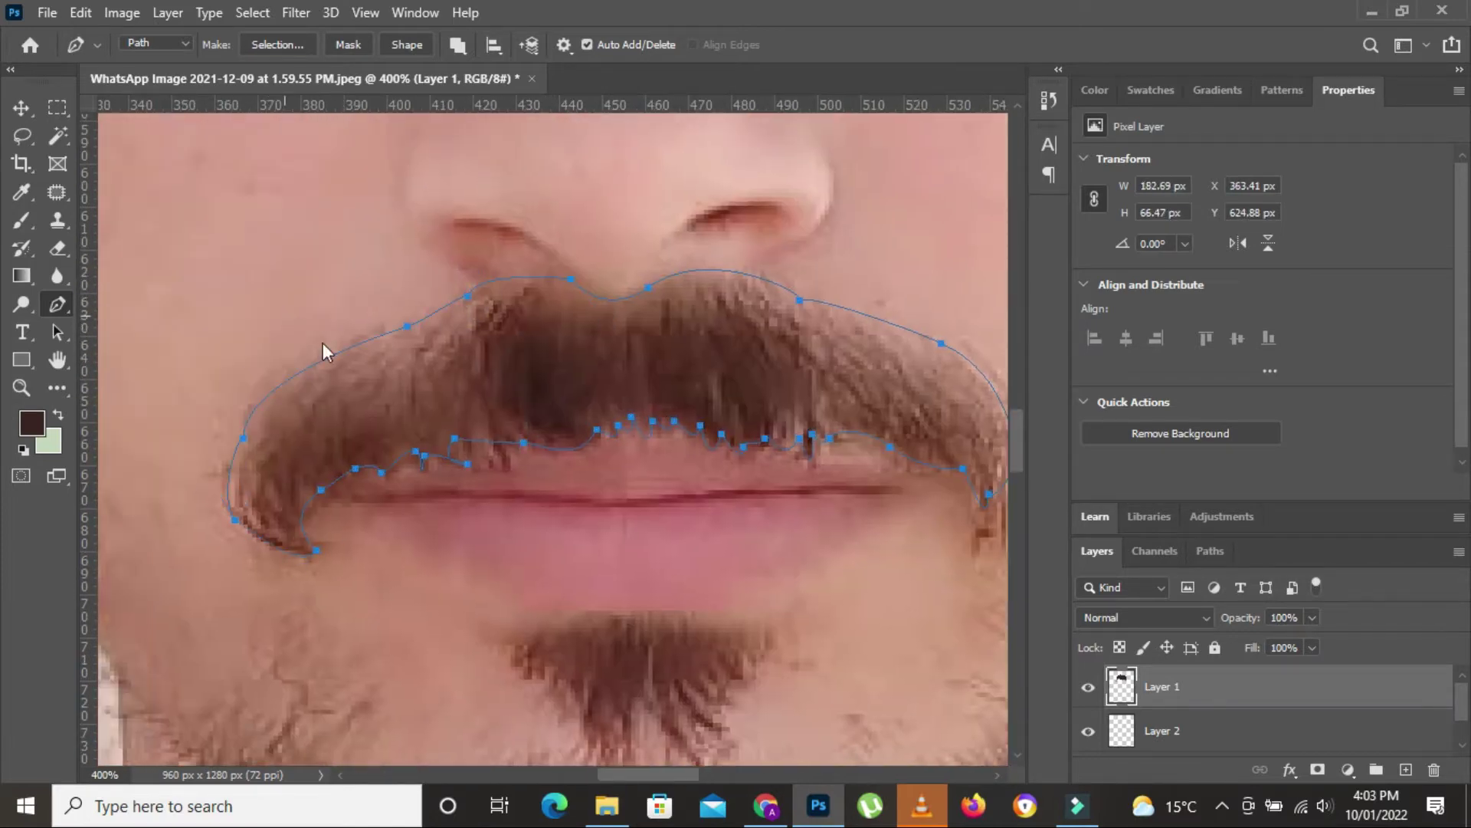
Step: Convert the moustache path to a selection, fill it dark brown and deselect
{"action": "right_click", "coordinate": [283, 304]}
{"action": "left_click", "coordinate": [345, 391]}
{"action": "left_click", "coordinate": [838, 196]}
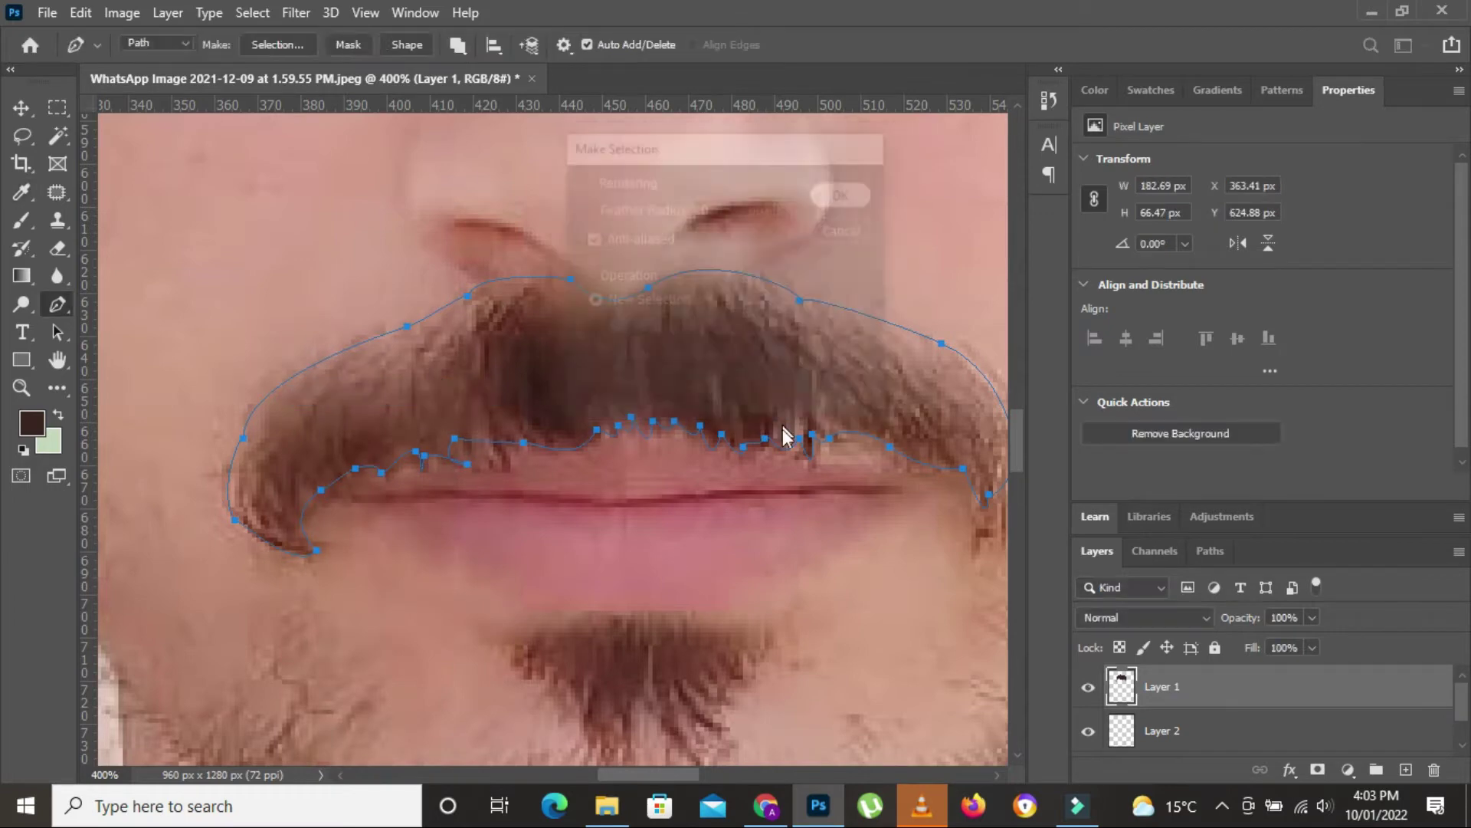
{"action": "key", "text": "alt+BackSpace"}
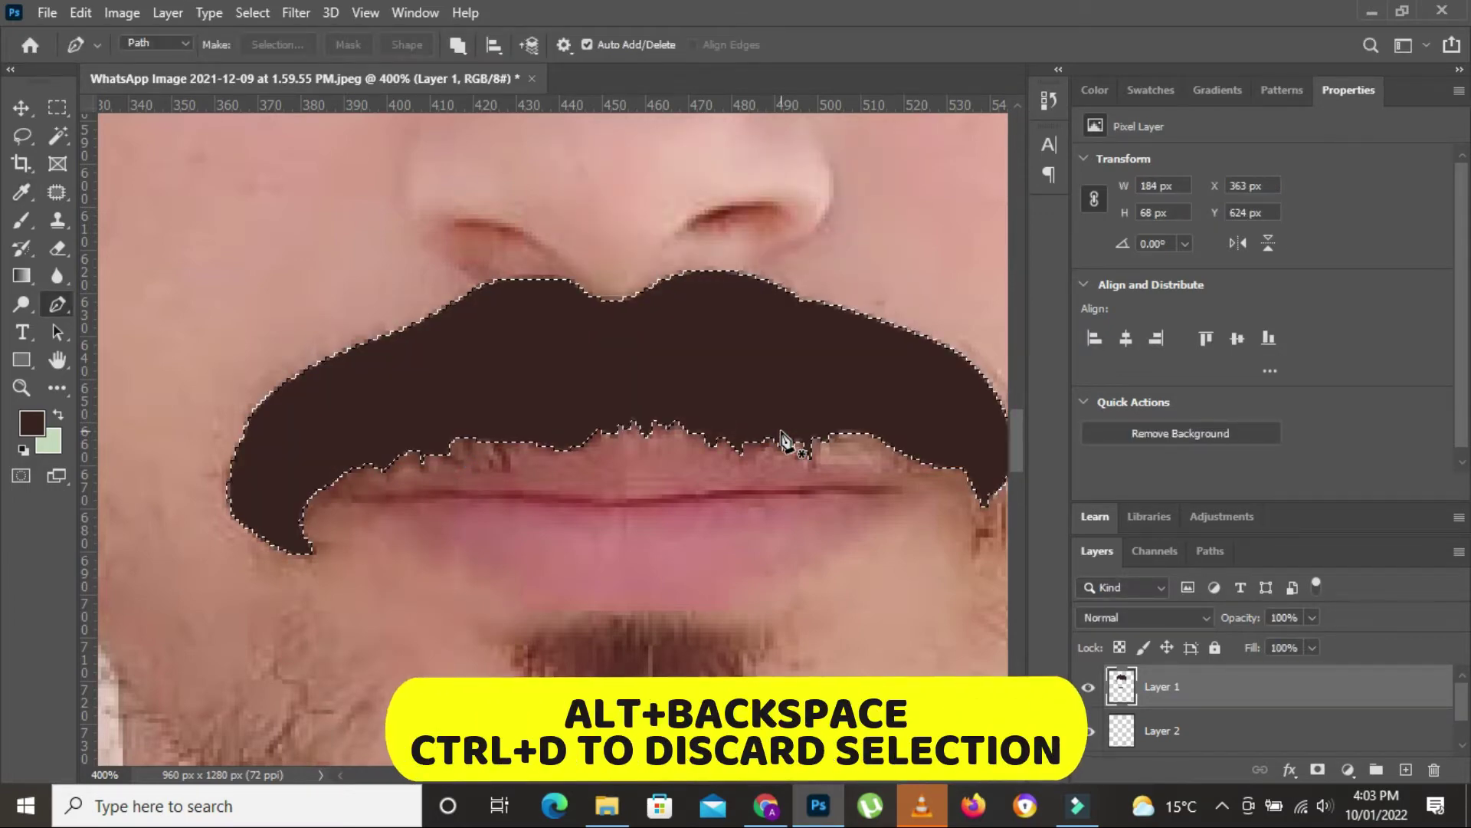
{"action": "key", "text": "ctrl+d"}
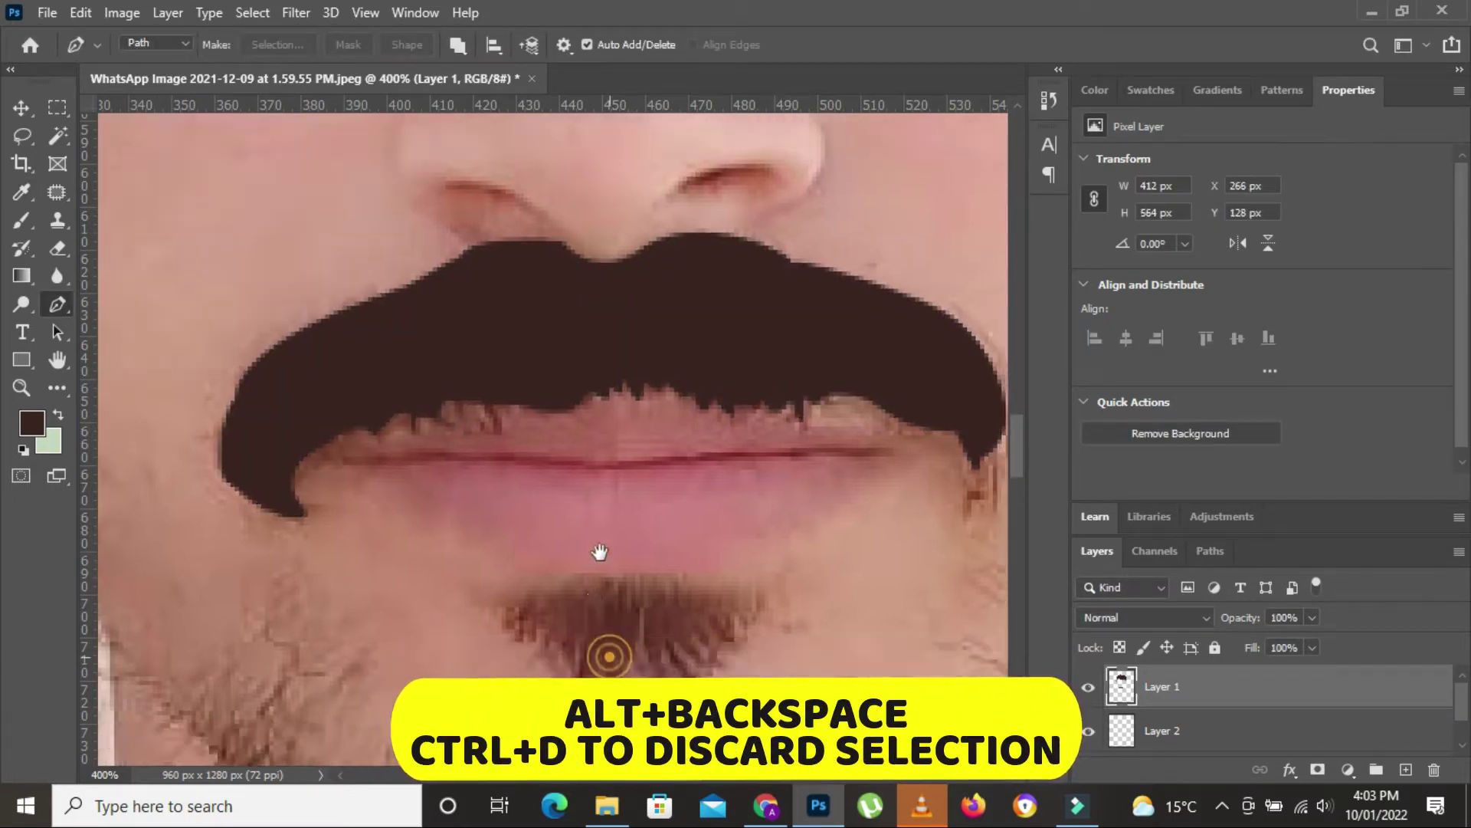
{"action": "left_click_drag", "start_coordinate": [607, 657], "coordinate": [559, 417]}
Step: Outline the soul patch below the lip, convert it to a selection, fill dark brown and deselect
{"action": "left_click", "coordinate": [474, 381]}
{"action": "left_click_drag", "start_coordinate": [454, 412], "coordinate": [467, 423]}
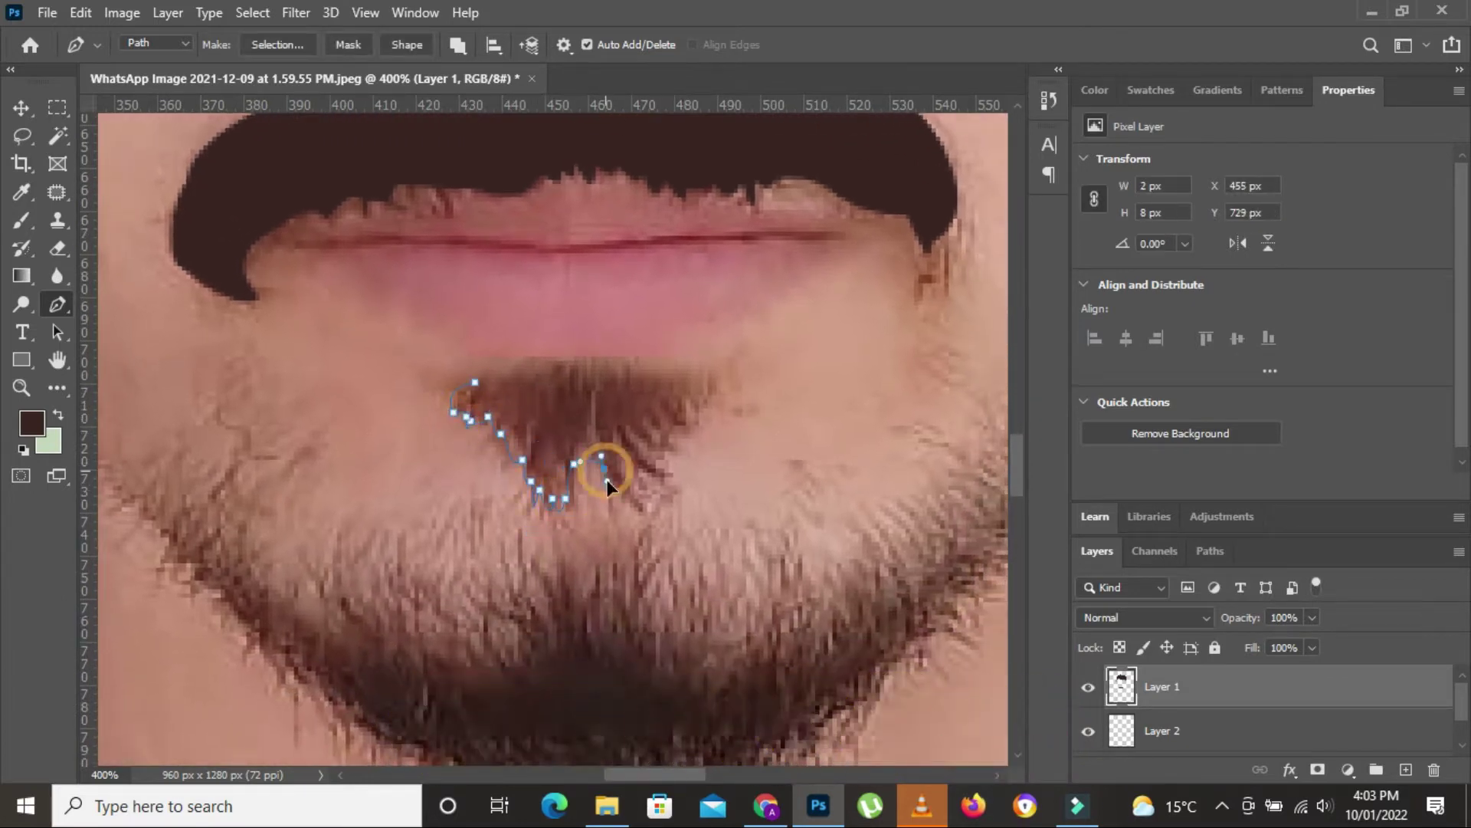
{"action": "right_click", "coordinate": [693, 247]}
{"action": "left_click", "coordinate": [758, 325]}
{"action": "left_click", "coordinate": [851, 194]}
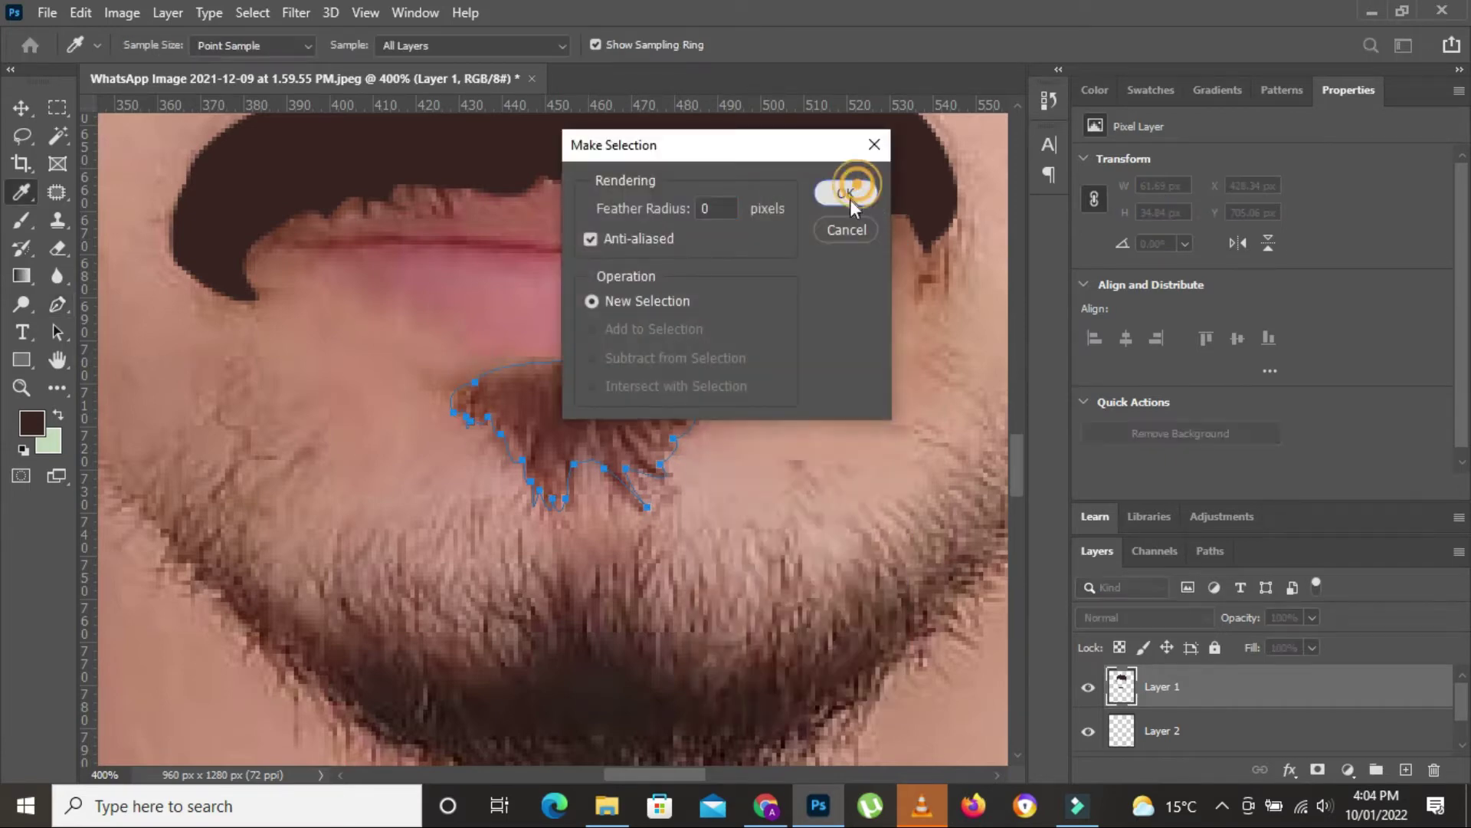
{"action": "key", "text": "alt+BackSpace"}
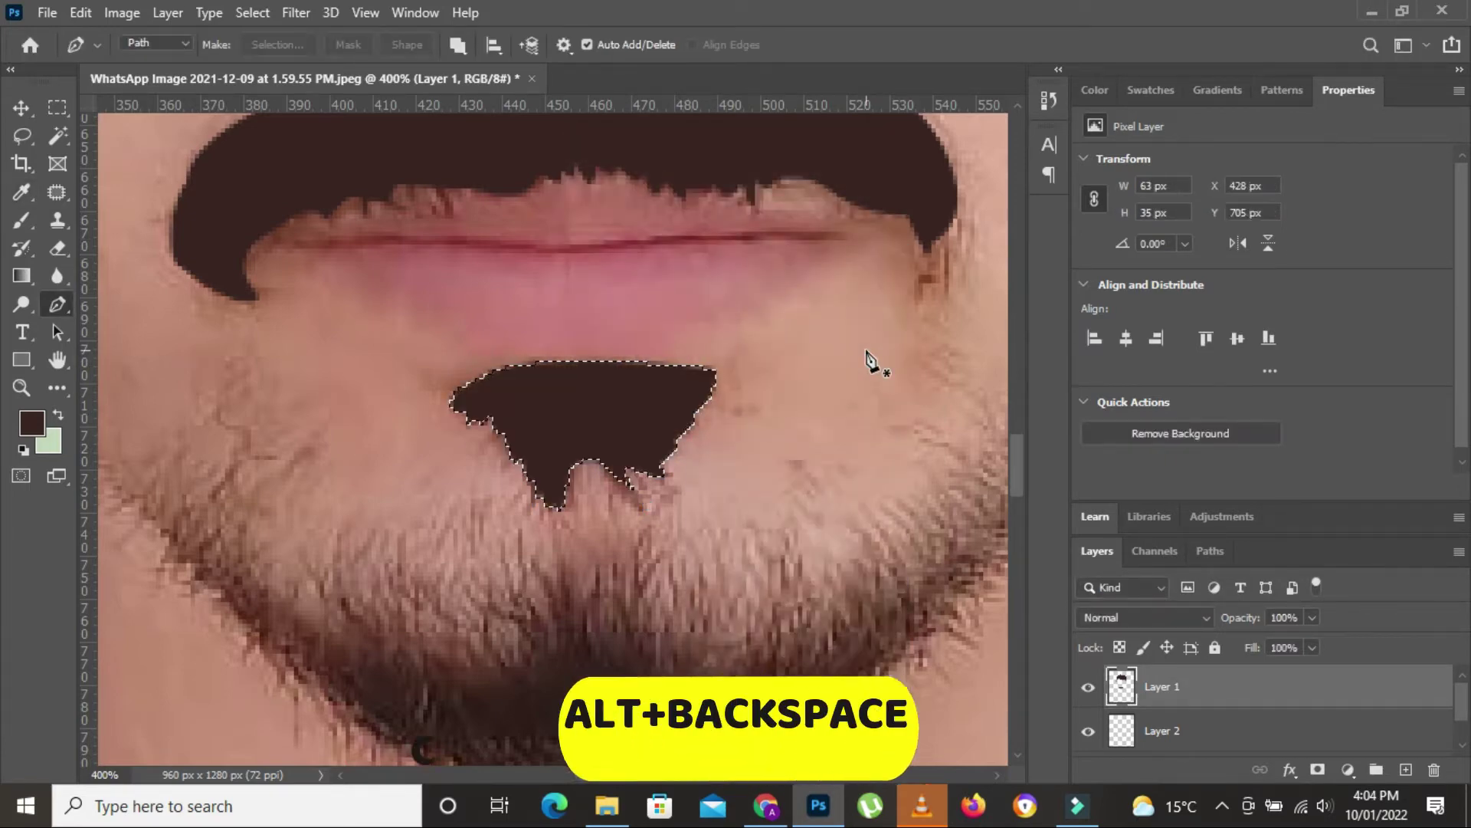
{"action": "key", "text": "ctrl+d"}
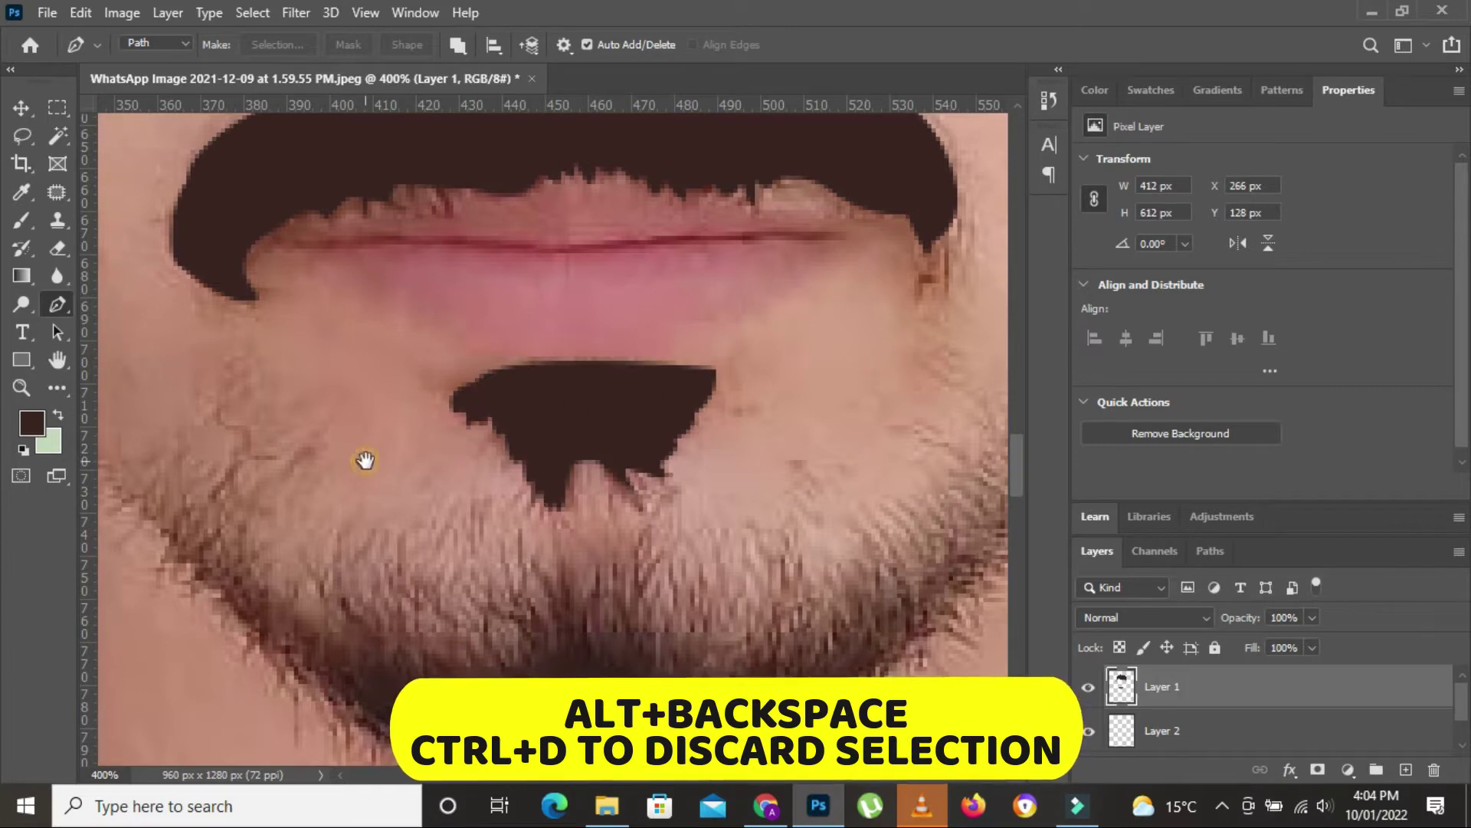
{"action": "mouse_move", "coordinate": [364, 460]}
{"action": "left_mouse_down"}
{"action": "mouse_move", "coordinate": [460, 256]}
{"action": "mouse_move", "coordinate": [387, 319]}
{"action": "mouse_move", "coordinate": [222, 338]}
{"action": "left_mouse_up"}
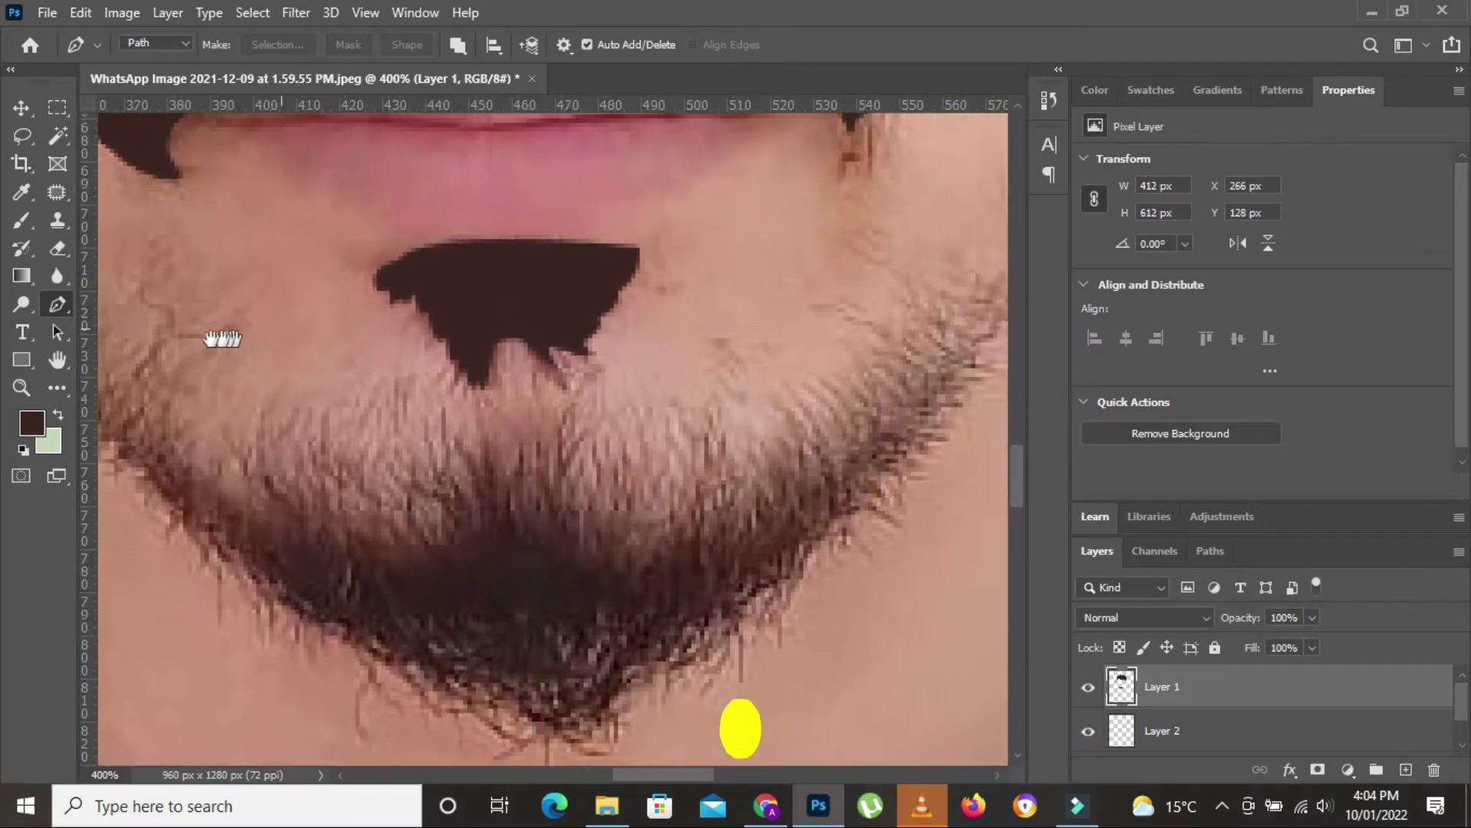
Step: Pen-trace the beard's upper edge from the right jawline to its left end
{"action": "left_click_drag", "start_coordinate": [378, 319], "coordinate": [291, 346]}
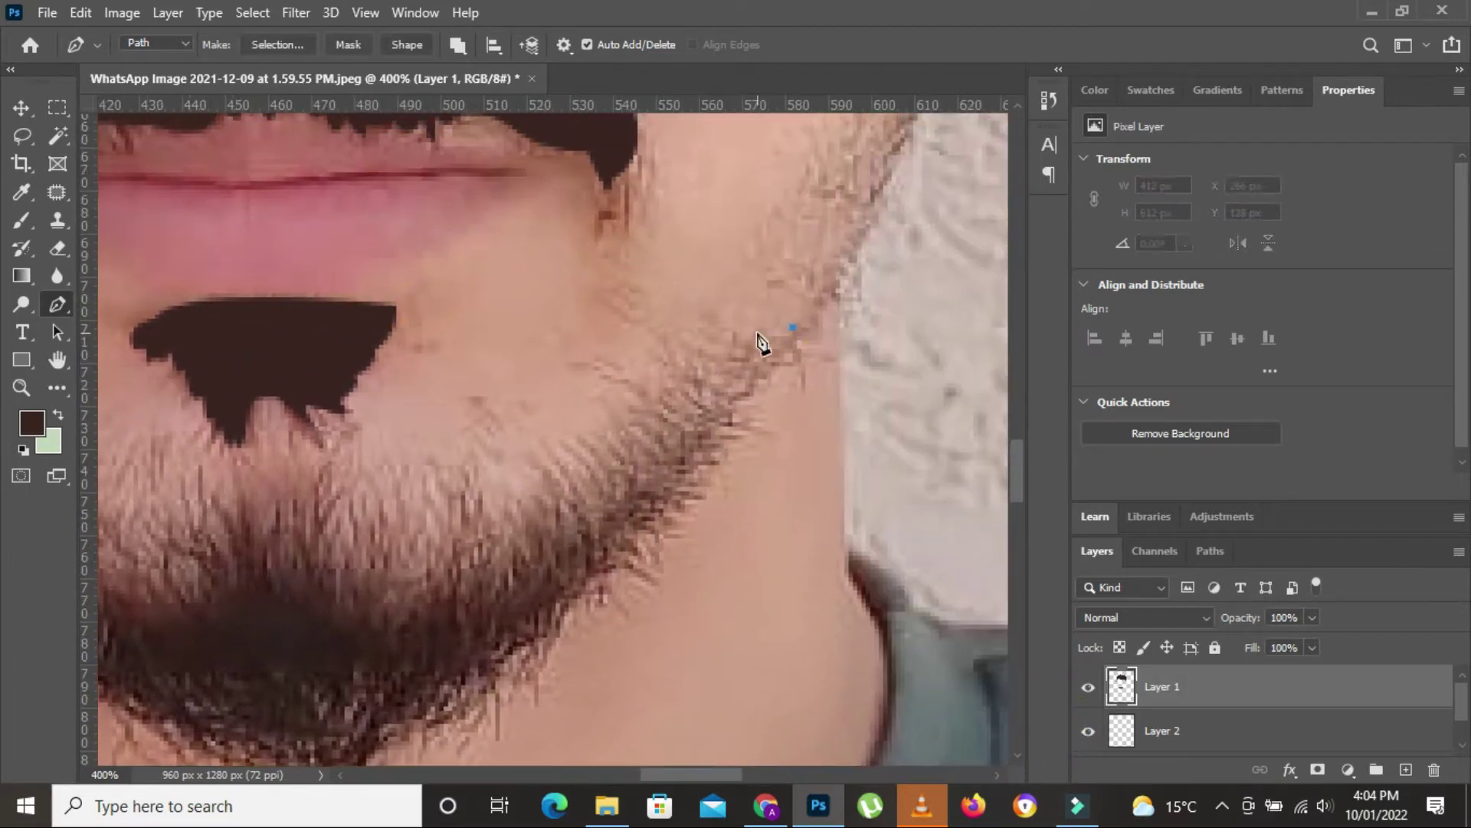
{"action": "left_click", "coordinate": [792, 328]}
{"action": "left_click", "coordinate": [757, 332]}
{"action": "left_click", "coordinate": [729, 338]}
{"action": "left_click", "coordinate": [584, 433]}
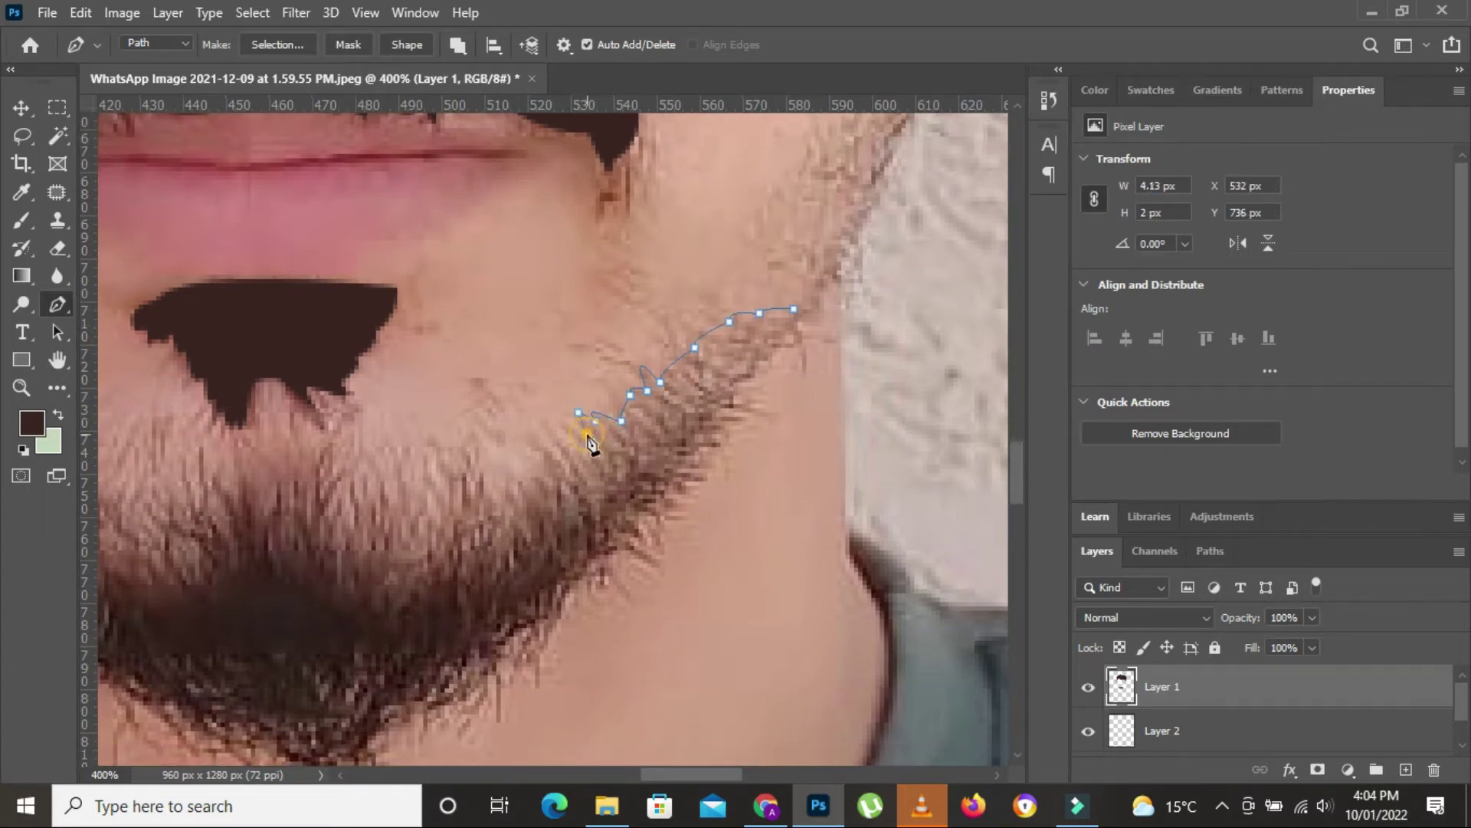
{"action": "scroll", "coordinate": [546, 467], "scroll_direction": "left", "scroll_amount": 5}
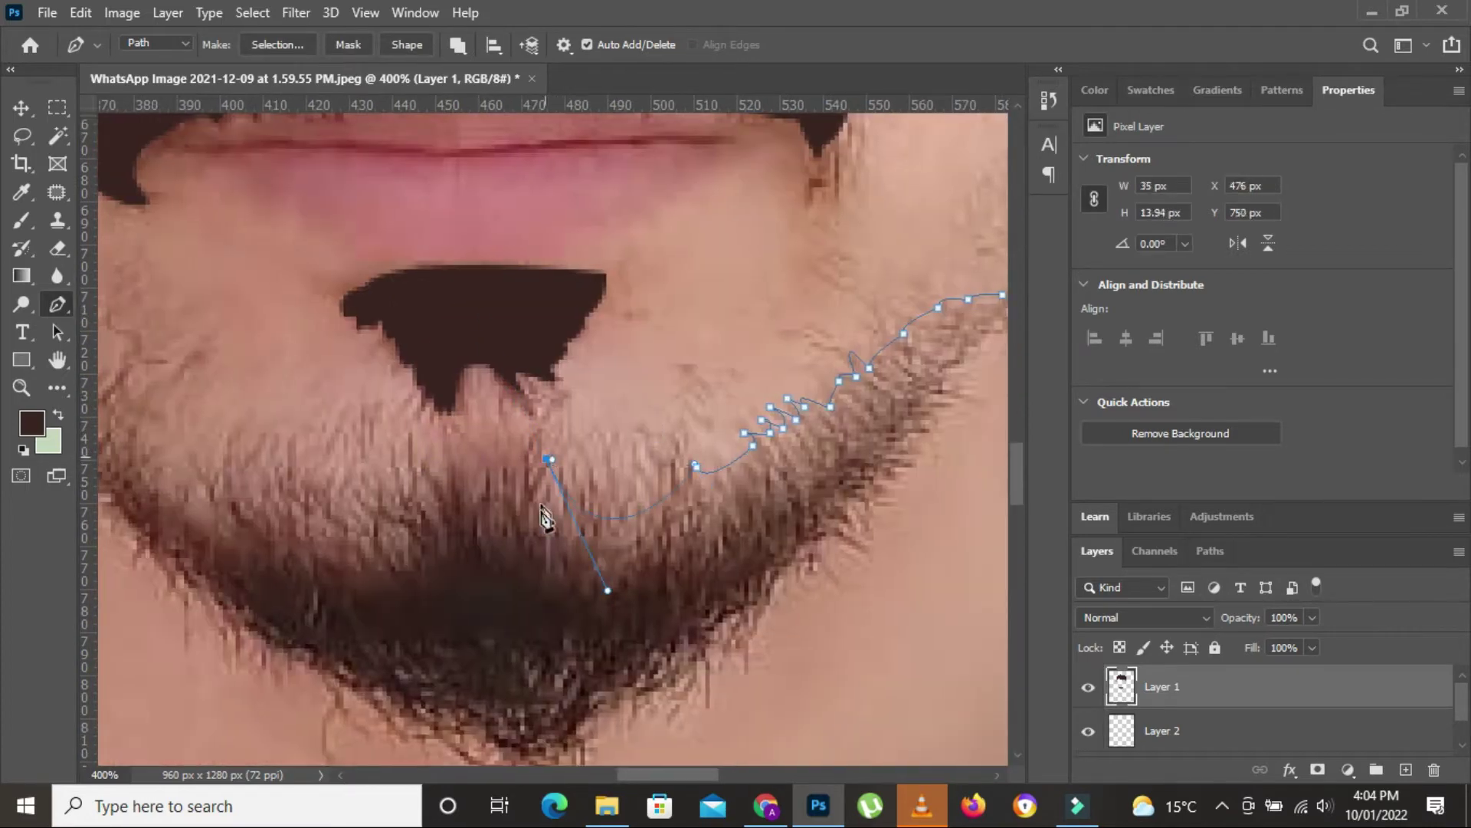
{"action": "left_click", "coordinate": [423, 489]}
{"action": "scroll", "coordinate": [536, 498], "scroll_direction": "left", "scroll_amount": 5}
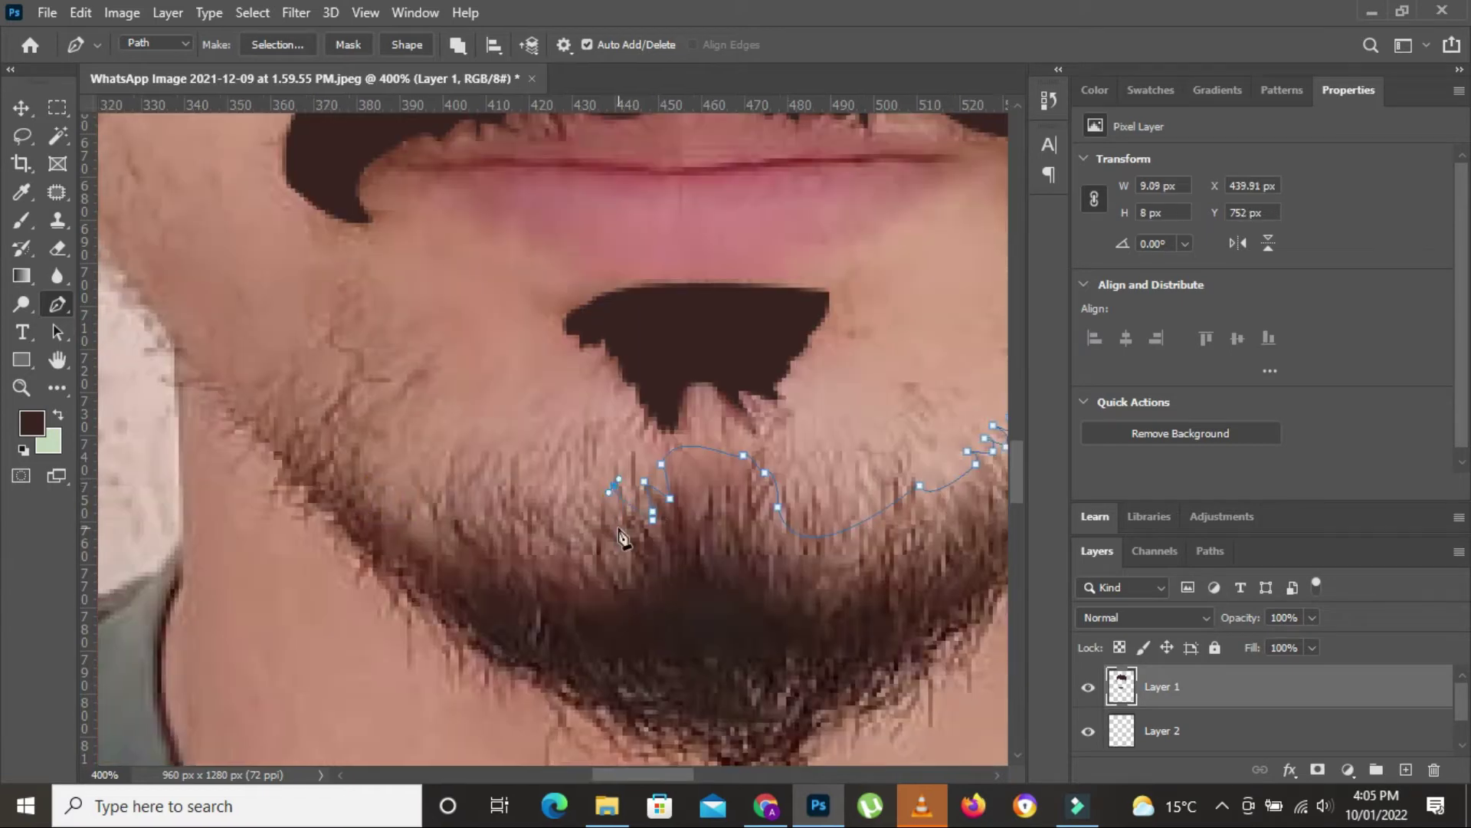
{"action": "left_click_drag", "start_coordinate": [508, 527], "coordinate": [606, 529]}
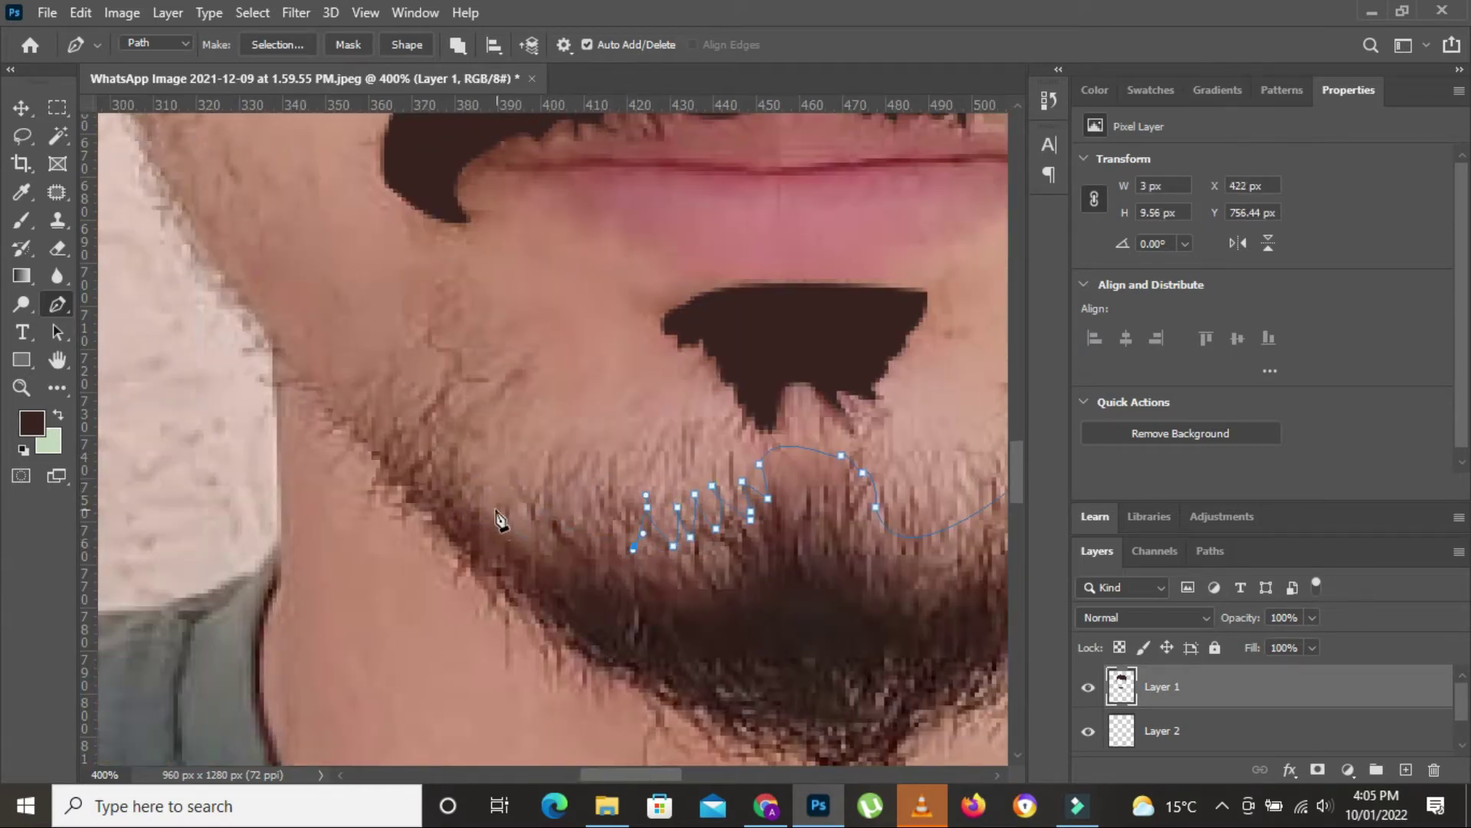
{"action": "key", "text": "ctrl+plus"}
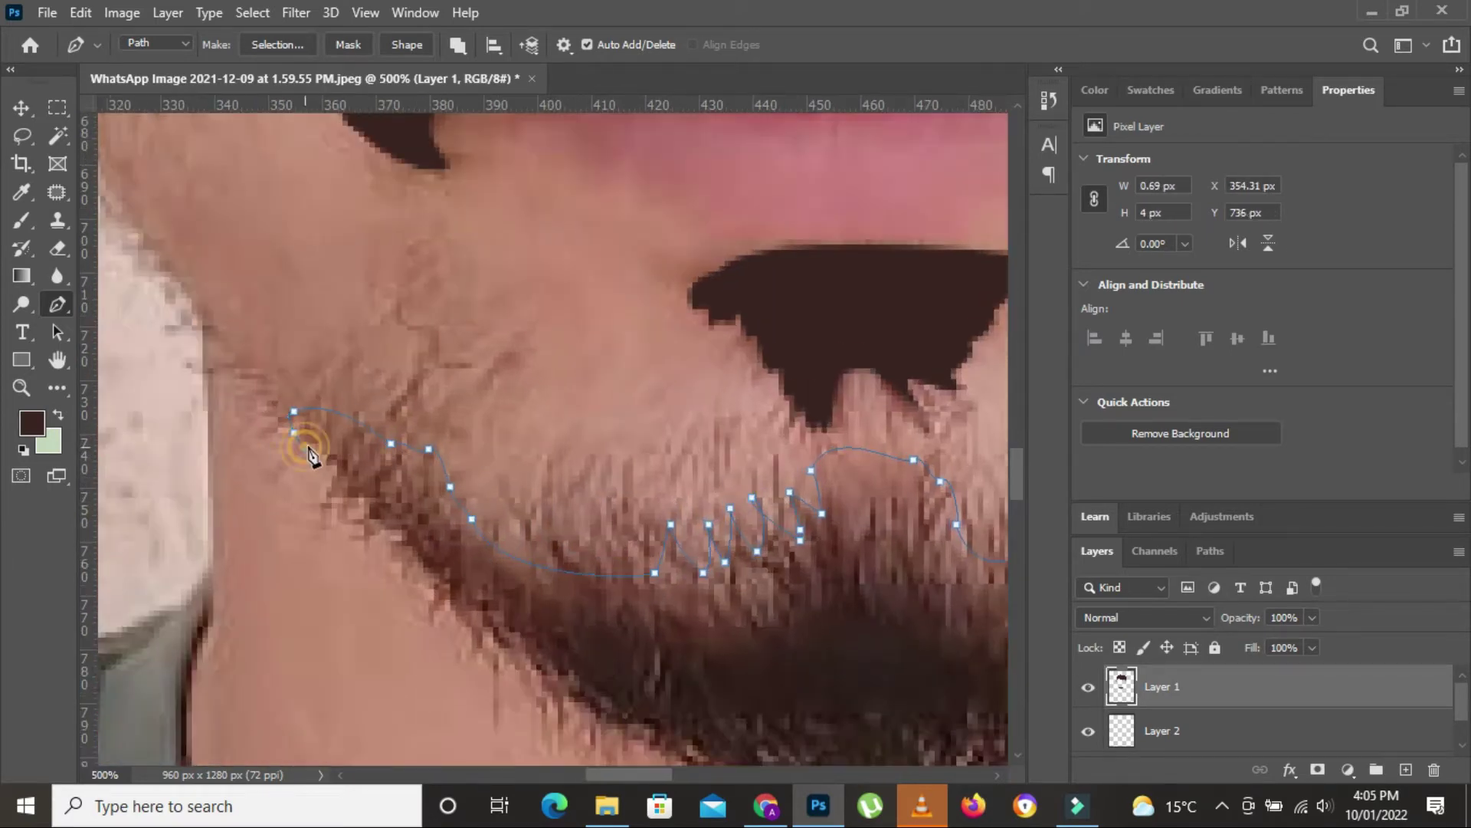
{"action": "left_click", "coordinate": [310, 460]}
{"action": "left_click", "coordinate": [348, 448]}
Step: Continue the beard outline along its lower edge to the bottom of the chin
{"action": "left_click", "coordinate": [395, 500]}
{"action": "mouse_move", "coordinate": [430, 547]}
{"action": "left_mouse_down"}
{"action": "mouse_move", "coordinate": [401, 459]}
{"action": "mouse_move", "coordinate": [296, 443]}
{"action": "left_mouse_up"}
{"action": "left_click", "coordinate": [364, 513]}
{"action": "left_click", "coordinate": [407, 531]}
{"action": "left_click", "coordinate": [445, 561]}
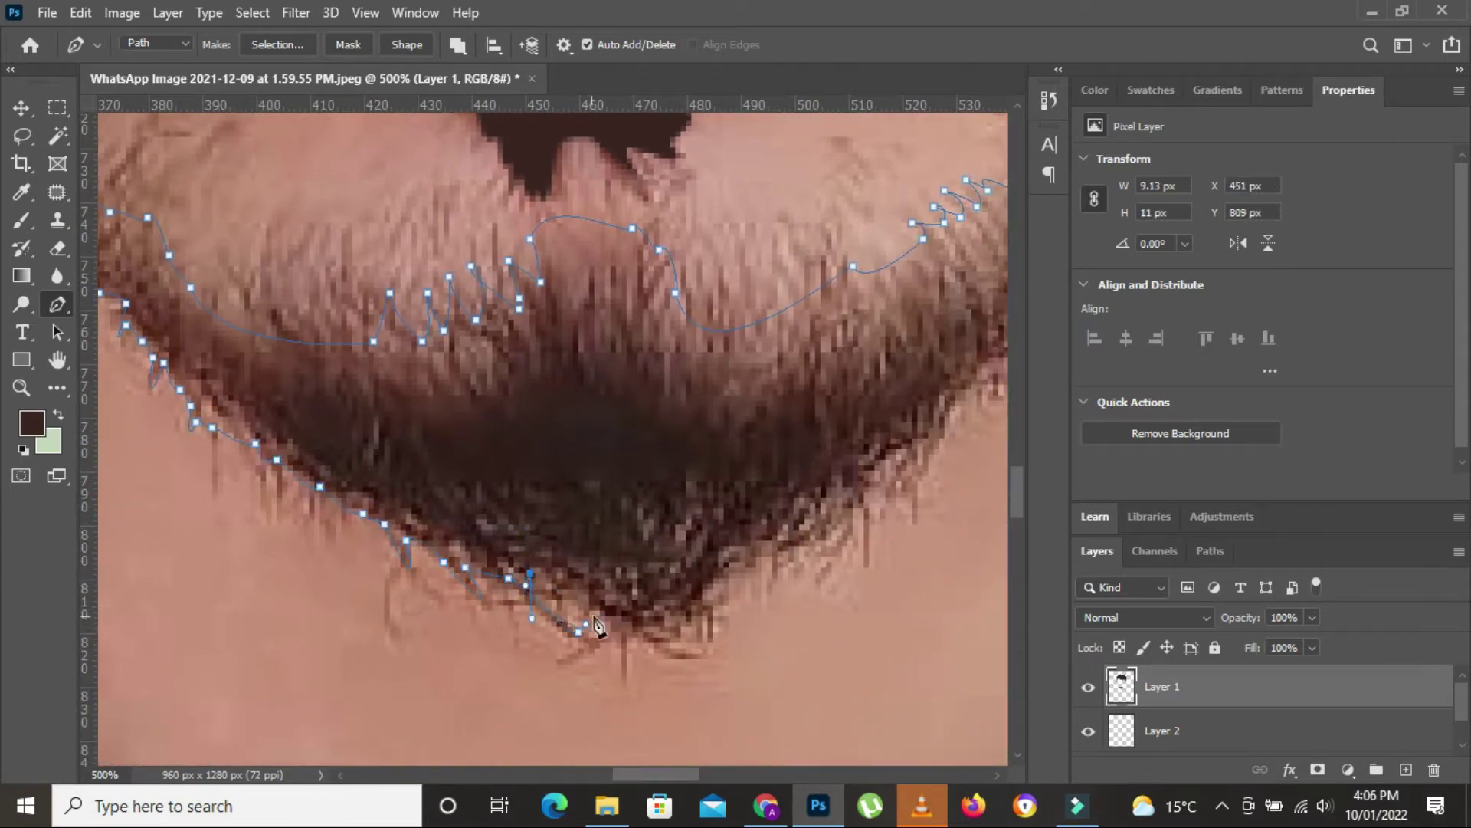
{"action": "left_click", "coordinate": [648, 625]}
{"action": "left_click_drag", "start_coordinate": [767, 582], "coordinate": [652, 582]}
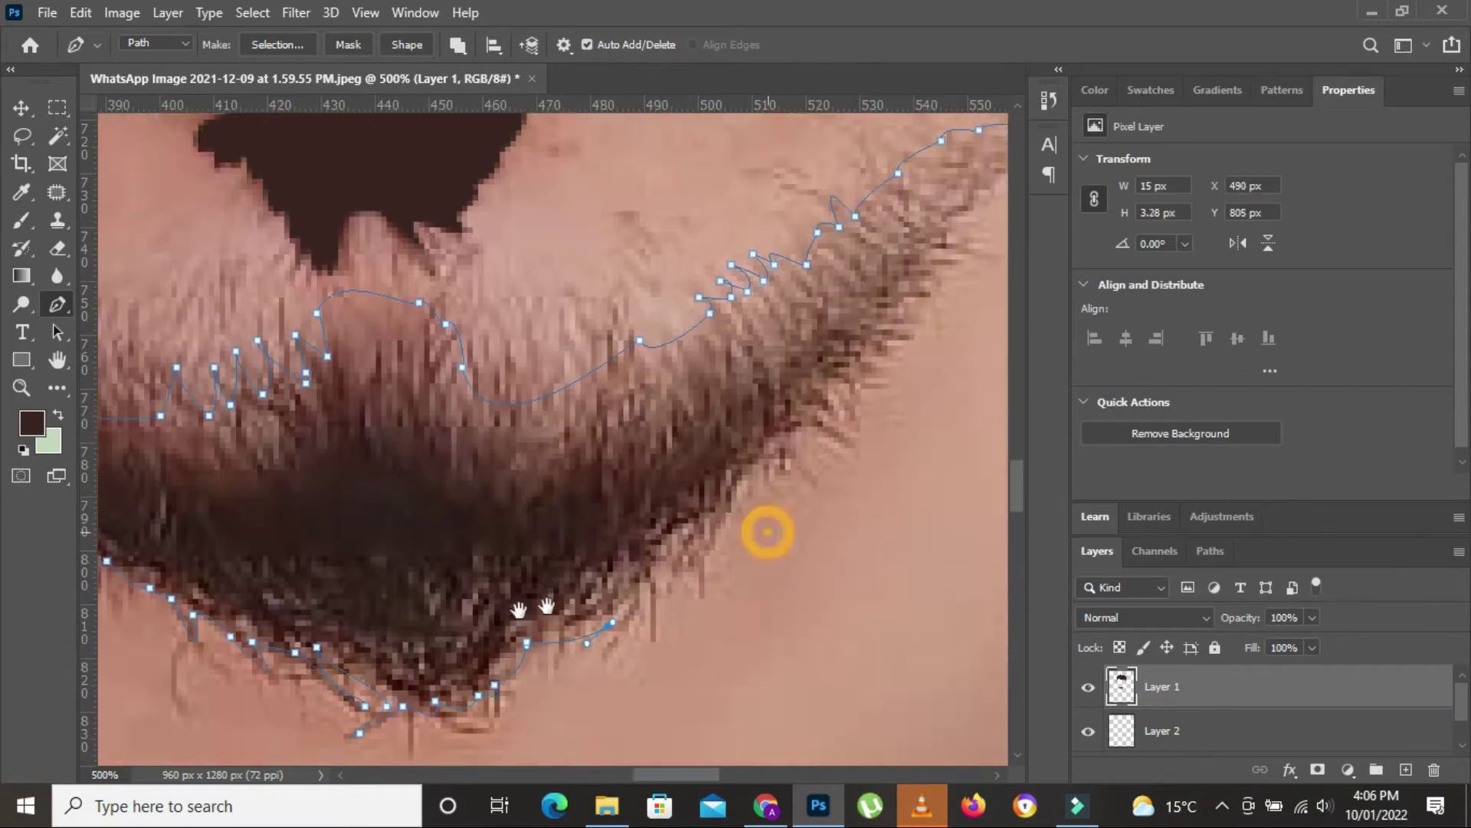
Step: Trace up the beard's right edge to close the outline near the starting anchor
{"action": "left_click_drag", "start_coordinate": [768, 532], "coordinate": [575, 598]}
{"action": "mouse_move", "coordinate": [523, 644]}
{"action": "left_mouse_down"}
{"action": "mouse_move", "coordinate": [526, 609]}
{"action": "mouse_move", "coordinate": [433, 722]}
{"action": "left_mouse_up"}
{"action": "left_click", "coordinate": [505, 649]}
{"action": "left_click", "coordinate": [548, 594]}
{"action": "left_click", "coordinate": [590, 627]}
{"action": "left_click_drag", "start_coordinate": [602, 579], "coordinate": [630, 590]}
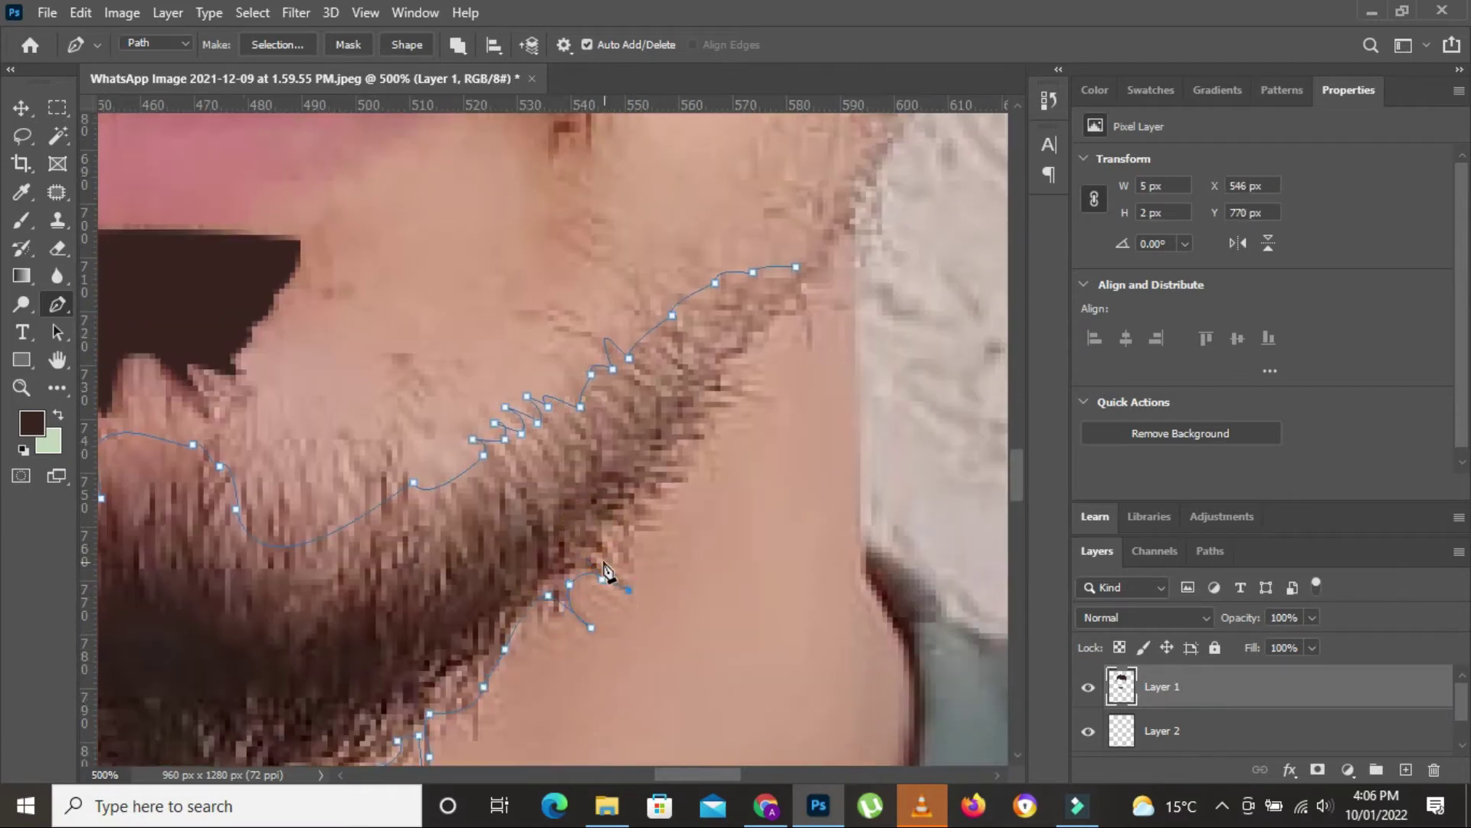
{"action": "left_click_drag", "start_coordinate": [666, 532], "coordinate": [611, 643]}
{"action": "left_click", "coordinate": [607, 630]}
{"action": "left_click", "coordinate": [580, 625]}
{"action": "left_click", "coordinate": [605, 594]}
{"action": "left_click", "coordinate": [628, 593]}
{"action": "scroll", "coordinate": [640, 567], "scroll_direction": "down", "scroll_amount": 3}
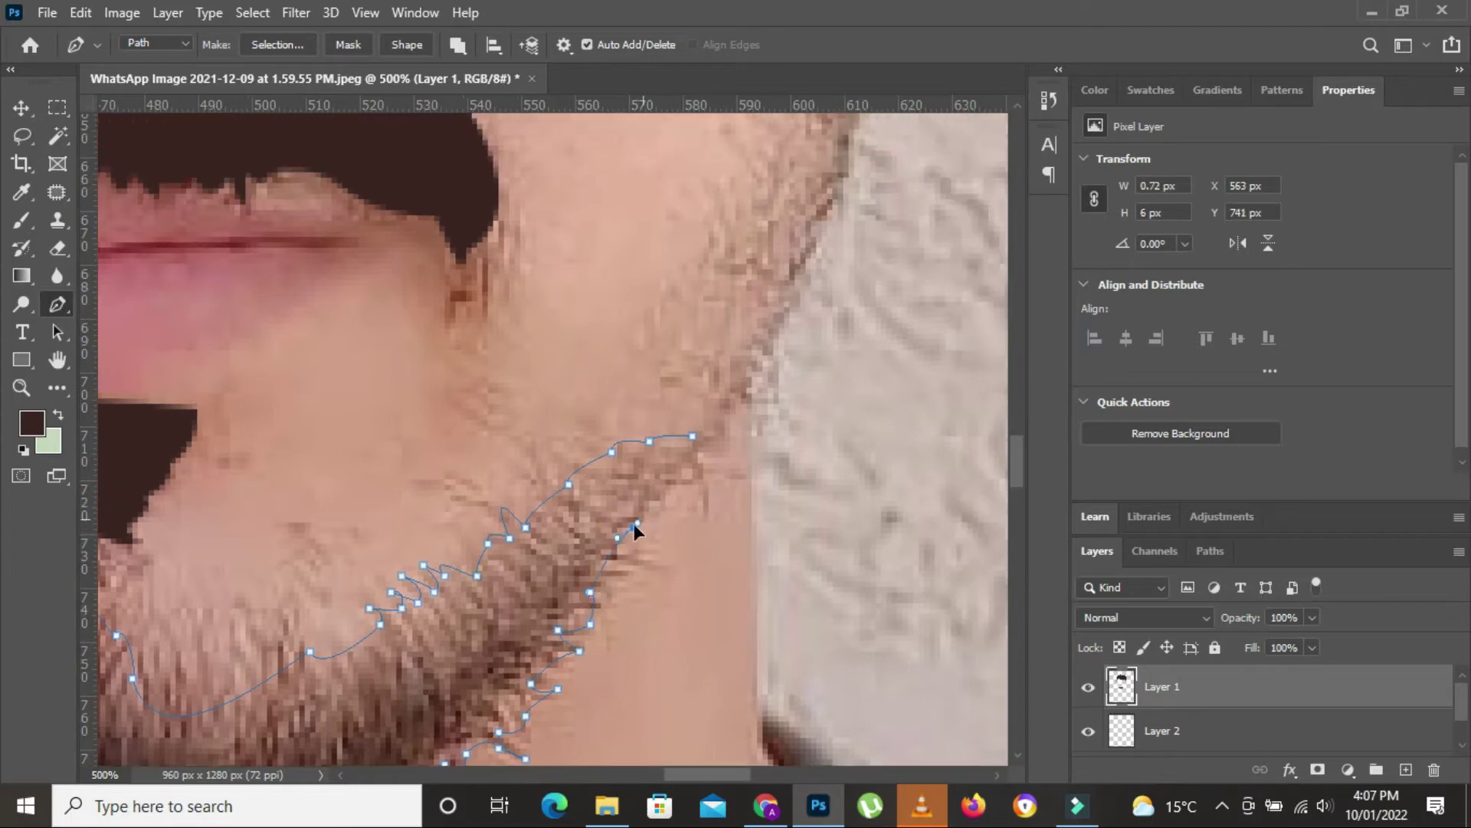
{"action": "scroll", "coordinate": [755, 406], "scroll_direction": "up", "scroll_amount": 2}
Step: Convert the beard path to a selection, fill it dark brown, and deselect
{"action": "right_click", "coordinate": [602, 209]}
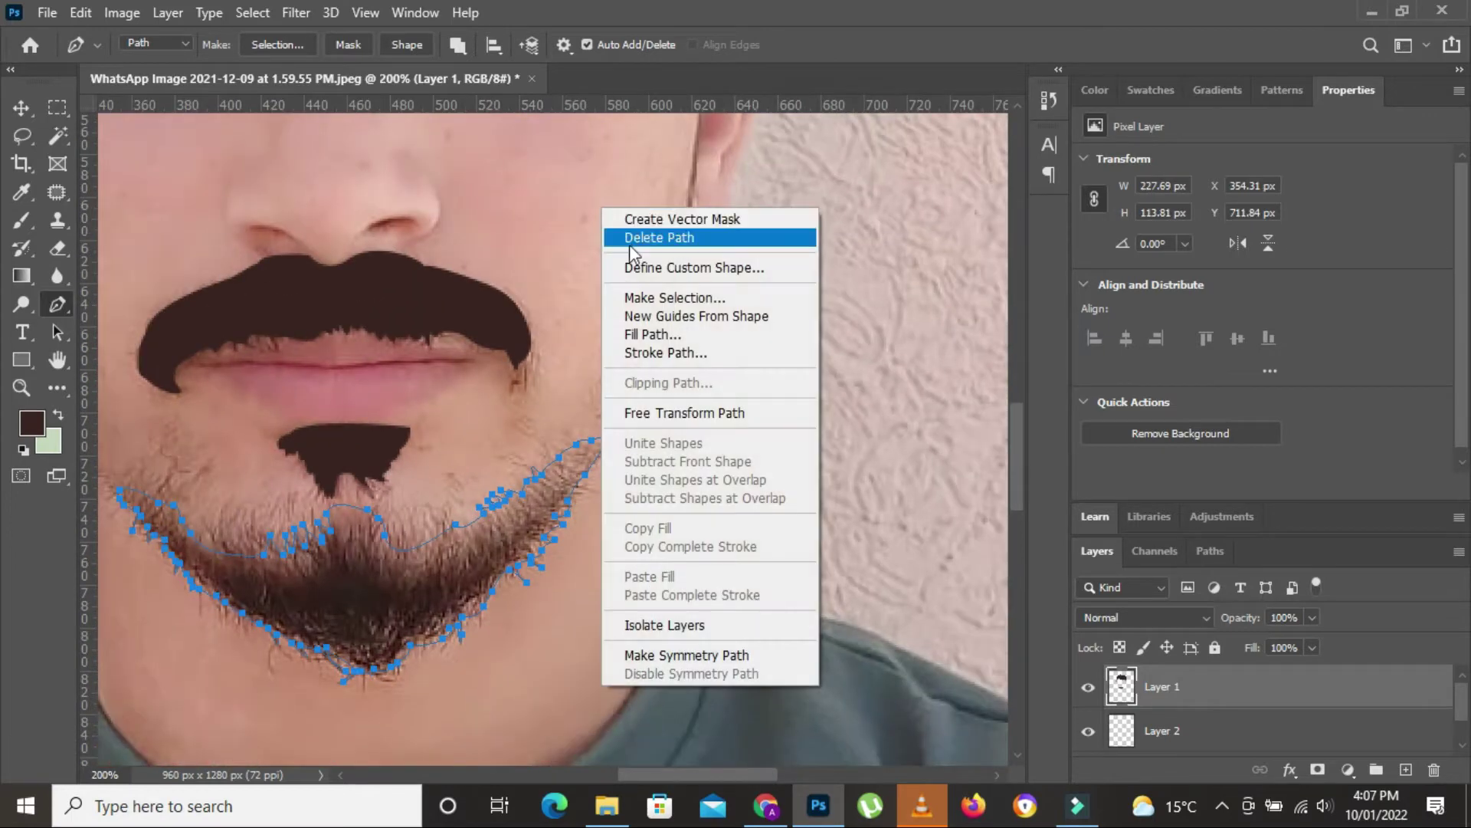
{"action": "left_click", "coordinate": [640, 299]}
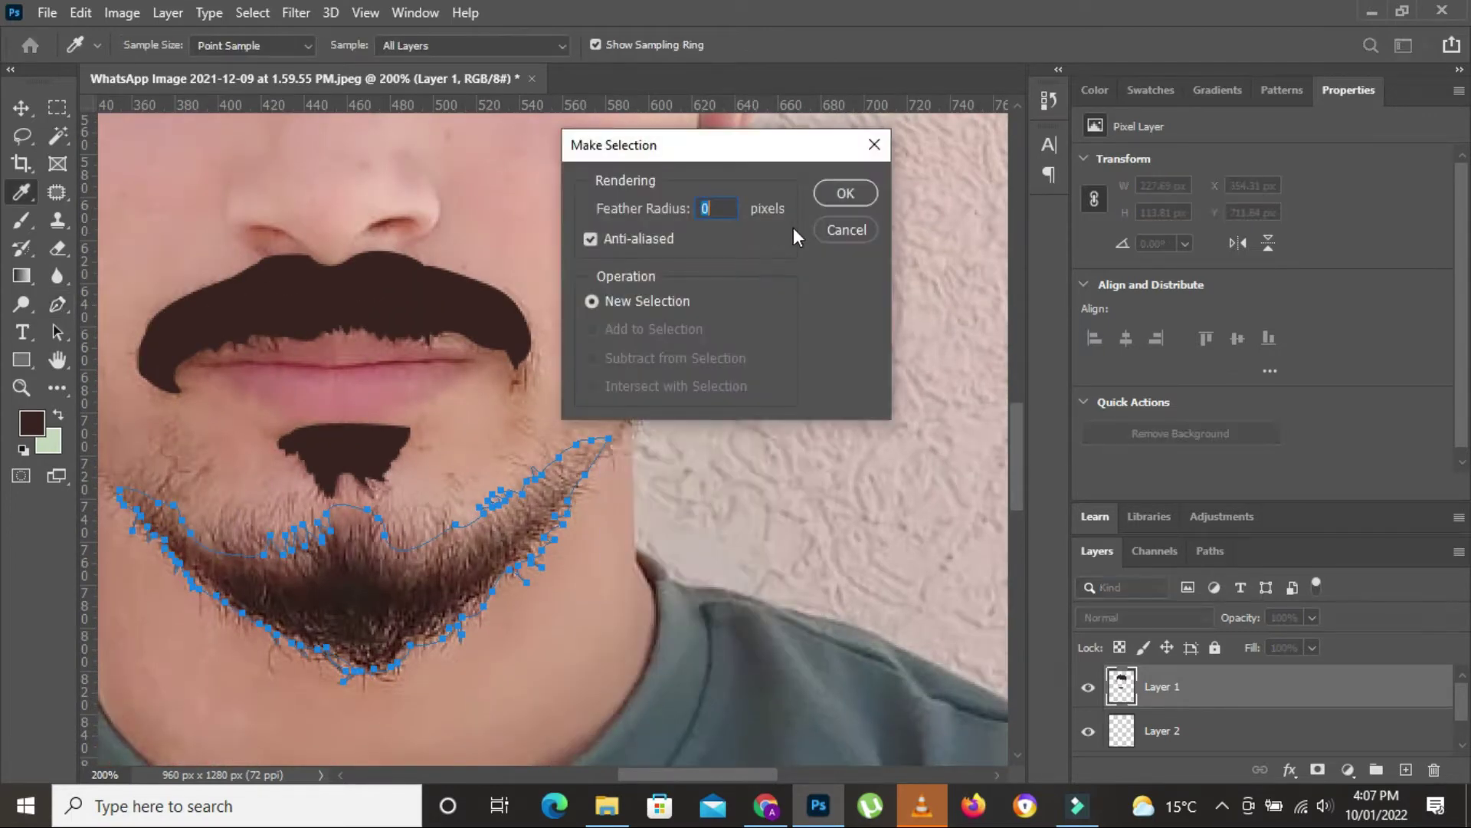
{"action": "left_click", "coordinate": [835, 193]}
{"action": "key", "text": "alt+BackSpace"}
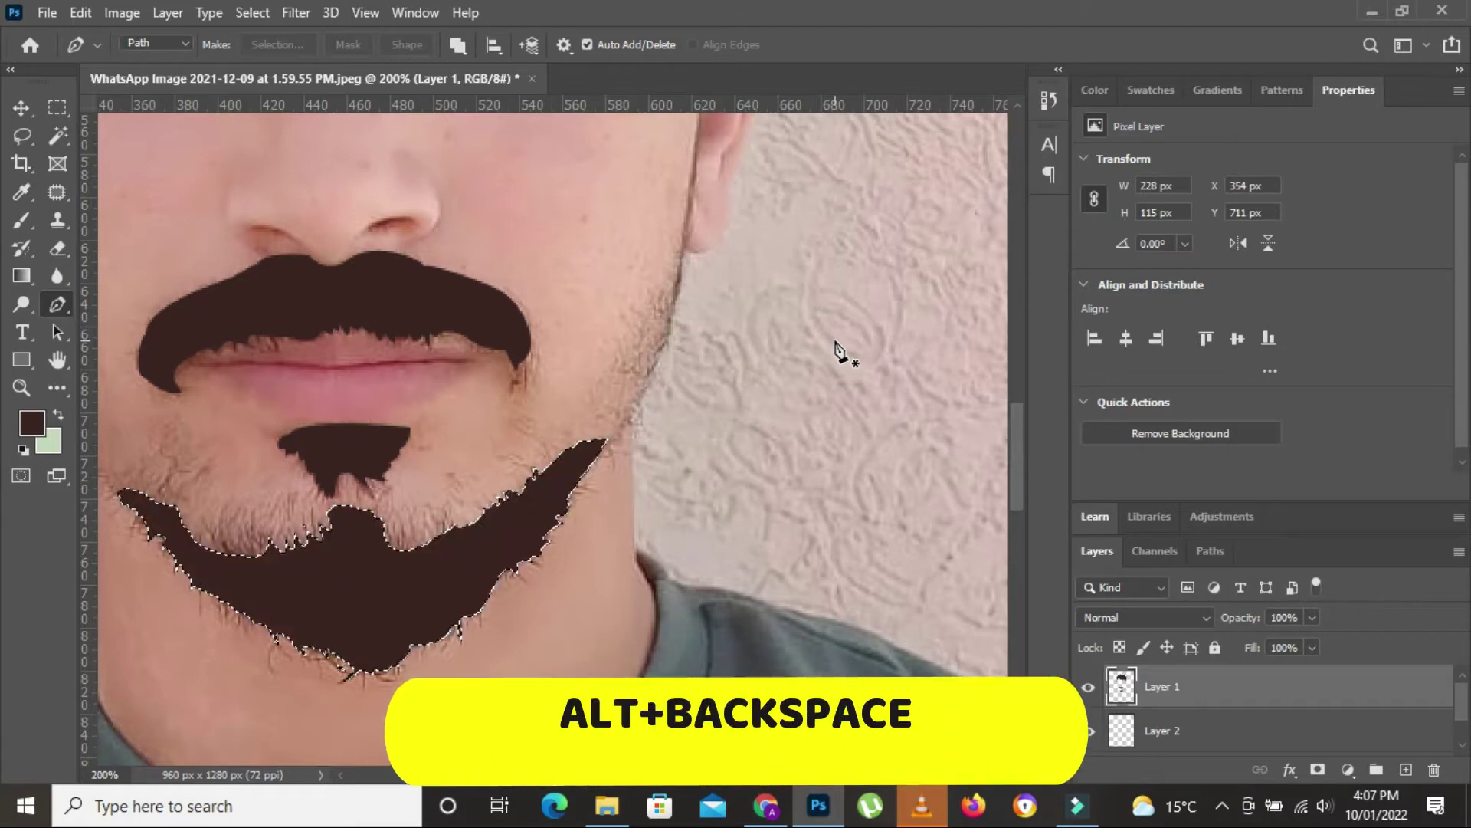
{"action": "key", "text": "ctrl+d"}
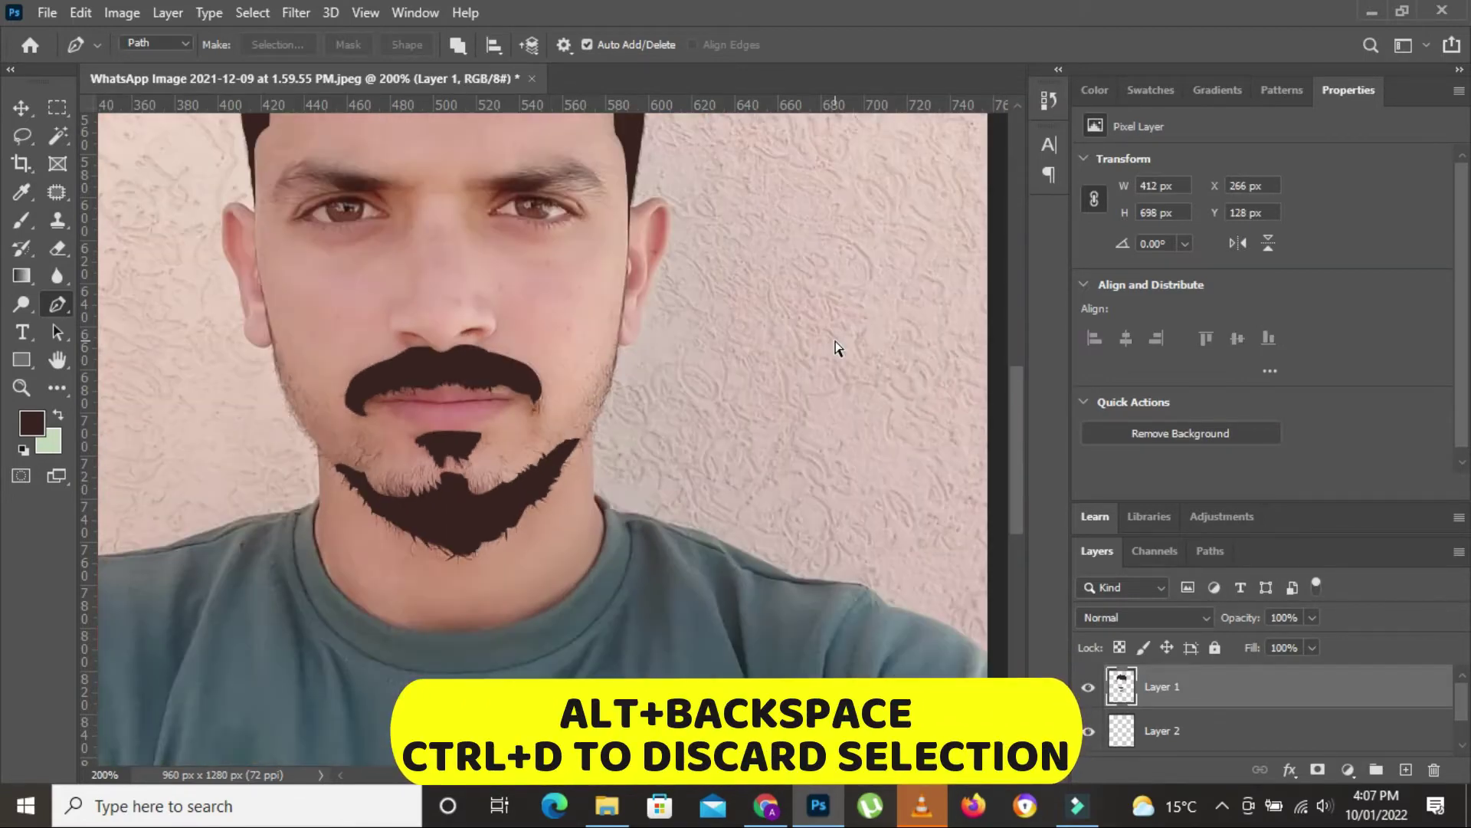
Step: Zoom out and make Layer 2 the active layer
{"action": "scroll", "coordinate": [837, 348], "scroll_direction": "down", "scroll_amount": 3}
{"action": "scroll", "coordinate": [837, 347], "scroll_direction": "down", "scroll_amount": 2}
{"action": "scroll", "coordinate": [837, 347], "scroll_direction": "down", "scroll_amount": 1}
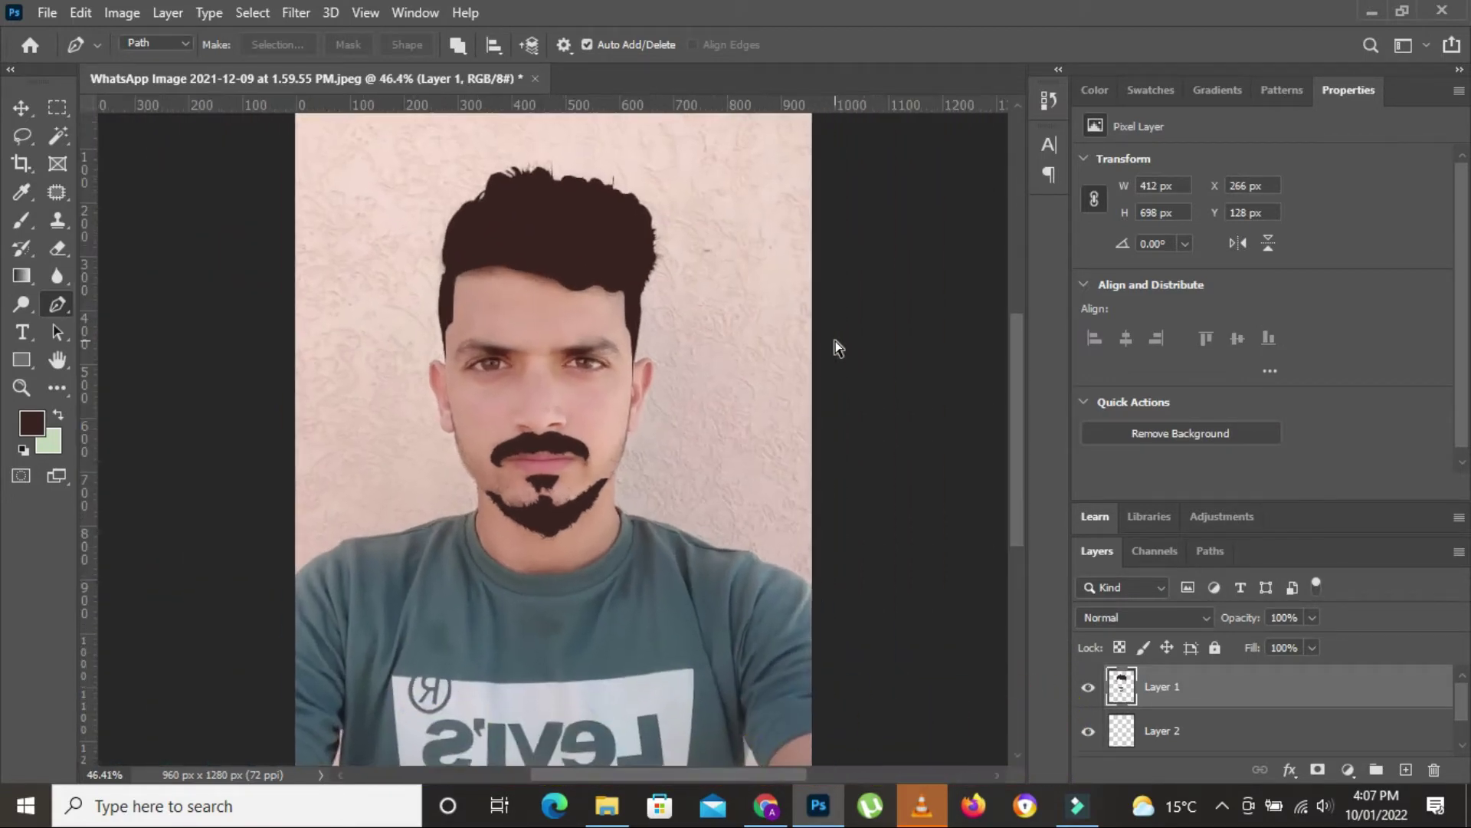
{"action": "scroll", "coordinate": [837, 347], "scroll_direction": "up", "scroll_amount": 2}
{"action": "scroll", "coordinate": [837, 347], "scroll_direction": "up", "scroll_amount": 1}
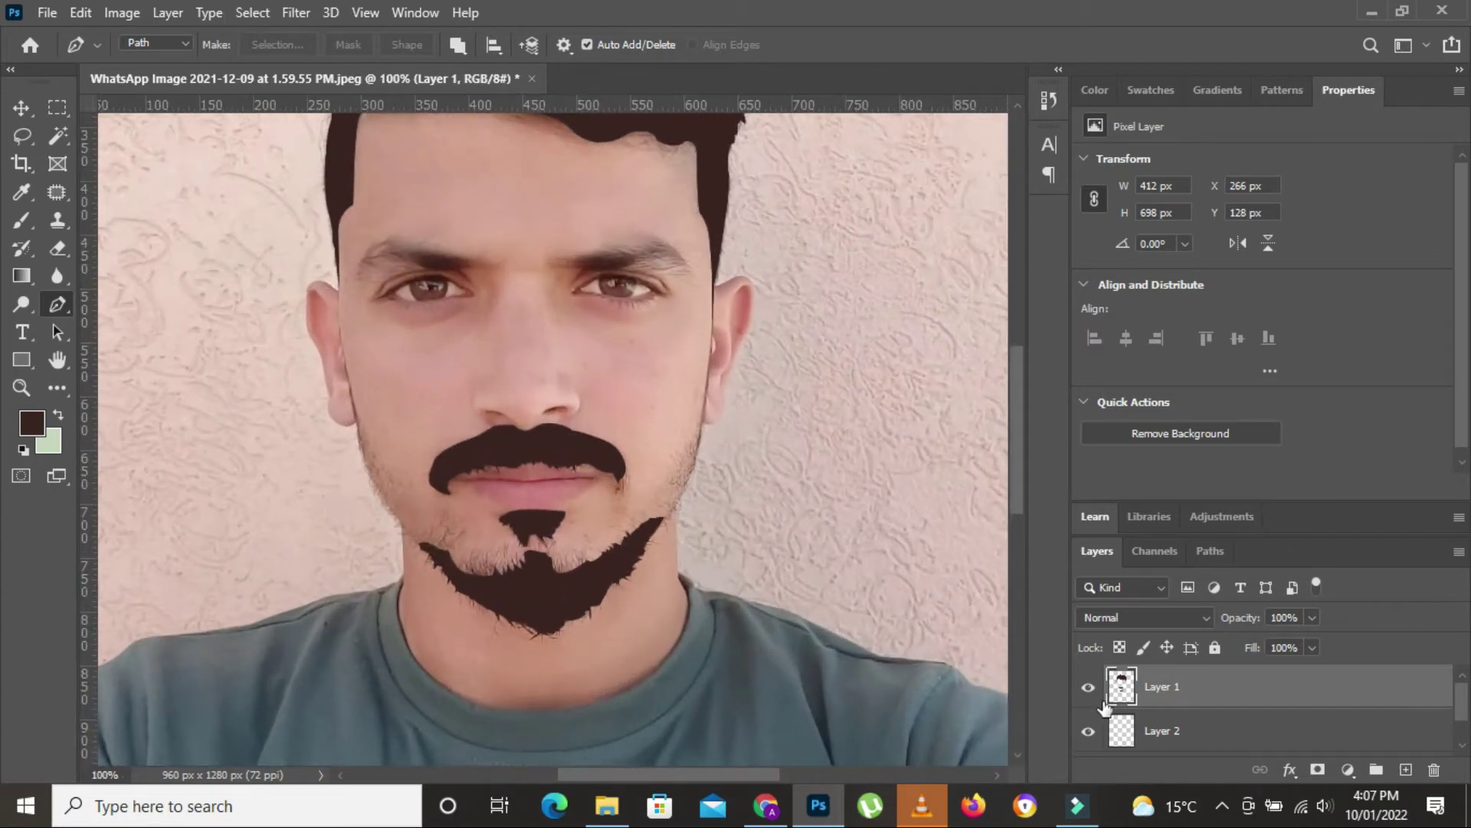
{"action": "left_click", "coordinate": [1155, 751]}
{"action": "left_click_drag", "start_coordinate": [538, 416], "coordinate": [546, 545]}
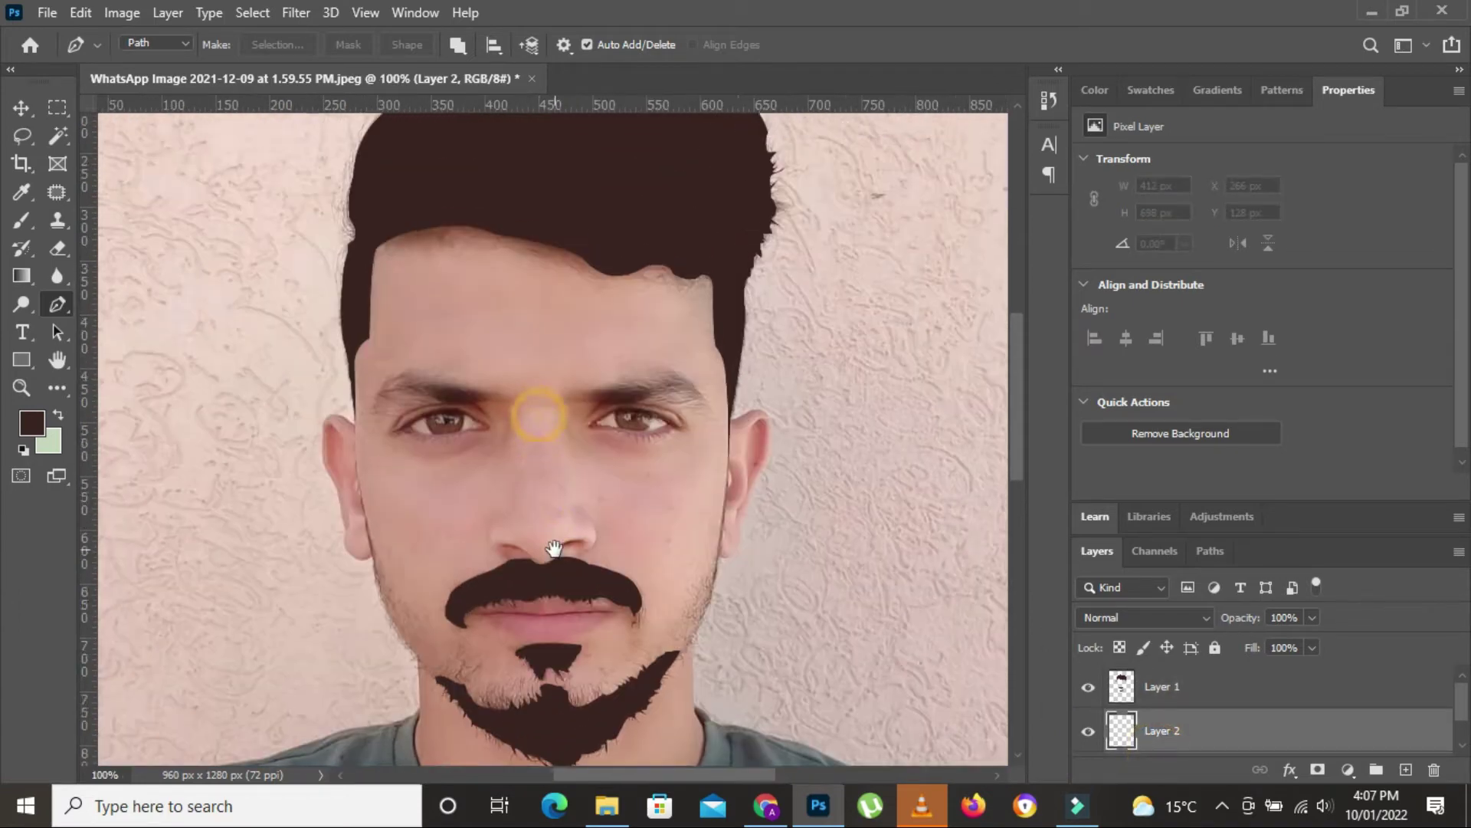
Step: Set the foreground colour to a pink skin tone sampled from the cheek
{"action": "left_click", "coordinate": [29, 433]}
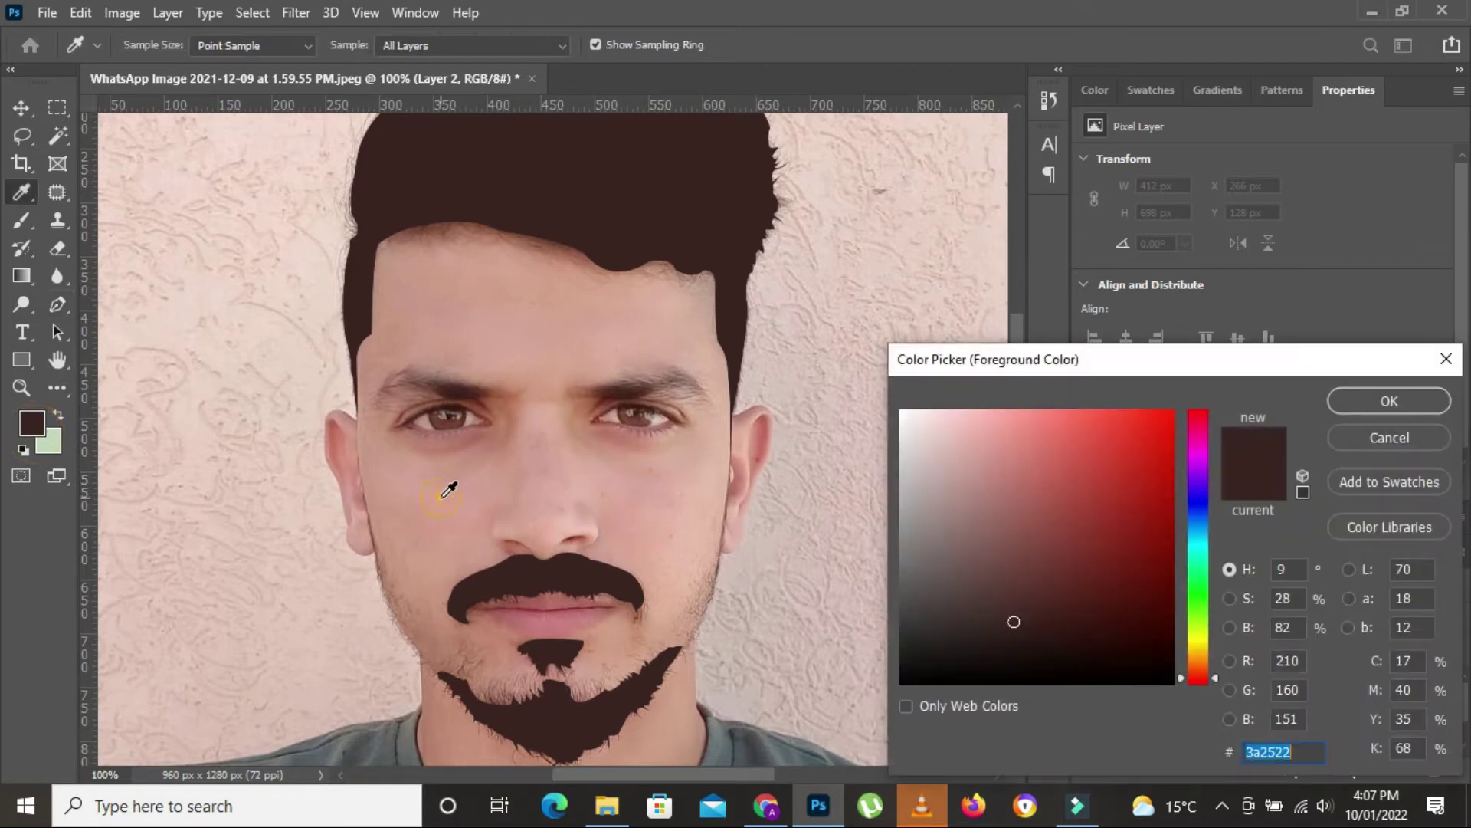
{"action": "left_click", "coordinate": [471, 493]}
{"action": "left_click", "coordinate": [1340, 395]}
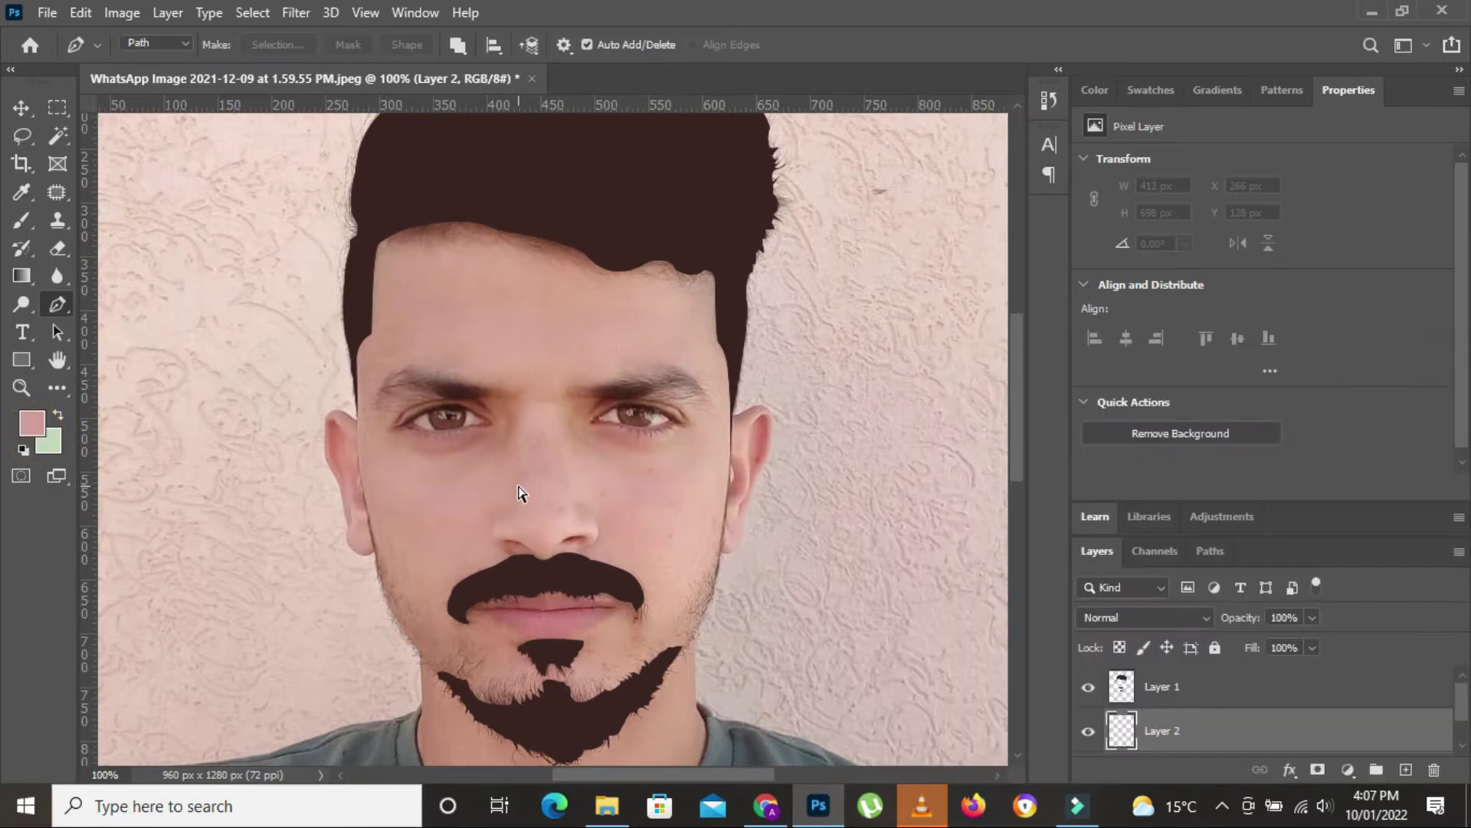
{"action": "key", "text": "ctrl+plus"}
{"action": "key", "text": "ctrl+plus"}
{"action": "key", "text": "ctrl+plus"}
{"action": "key", "text": "ctrl+plus"}
Step: Start the face outline at the temple and trace around the left ear
{"action": "left_click", "coordinate": [654, 312]}
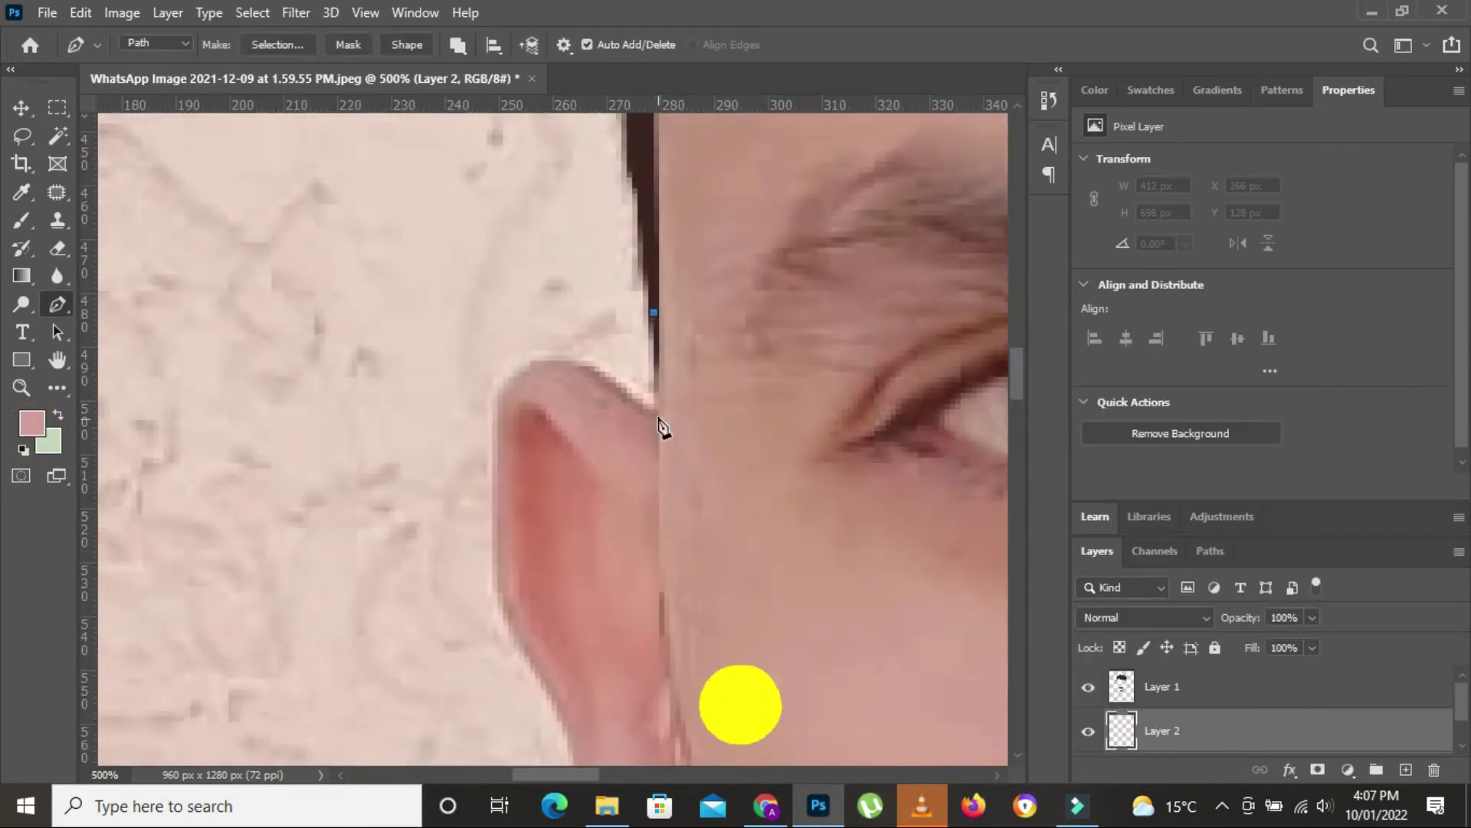
{"action": "left_click", "coordinate": [659, 403]}
{"action": "left_click", "coordinate": [637, 399]}
{"action": "left_click", "coordinate": [520, 372]}
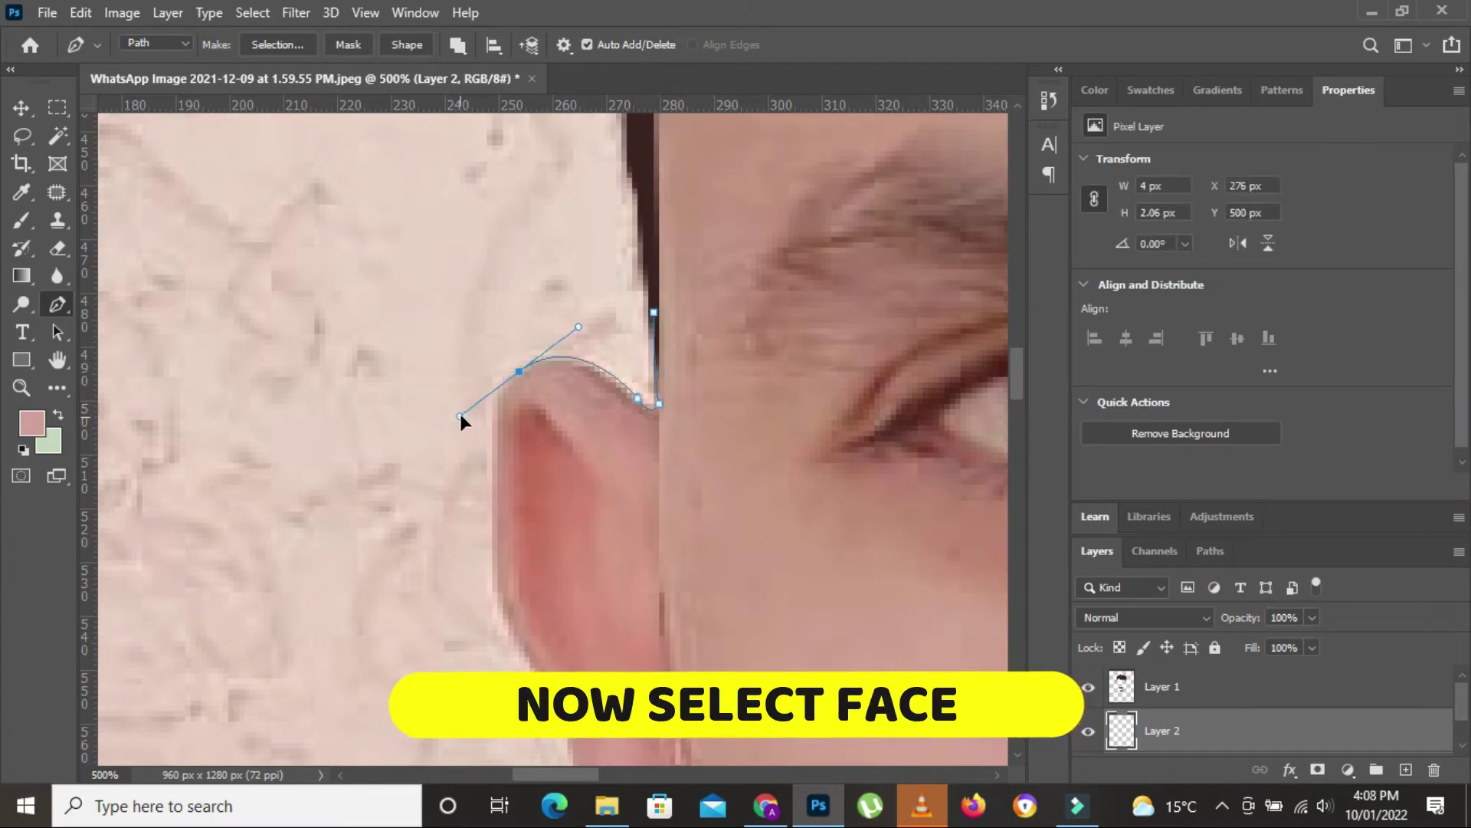
{"action": "left_click", "coordinate": [498, 410]}
{"action": "scroll", "coordinate": [498, 429], "scroll_direction": "down", "scroll_amount": 3}
{"action": "left_click", "coordinate": [498, 439]}
{"action": "scroll", "coordinate": [497, 464], "scroll_direction": "down", "scroll_amount": 2}
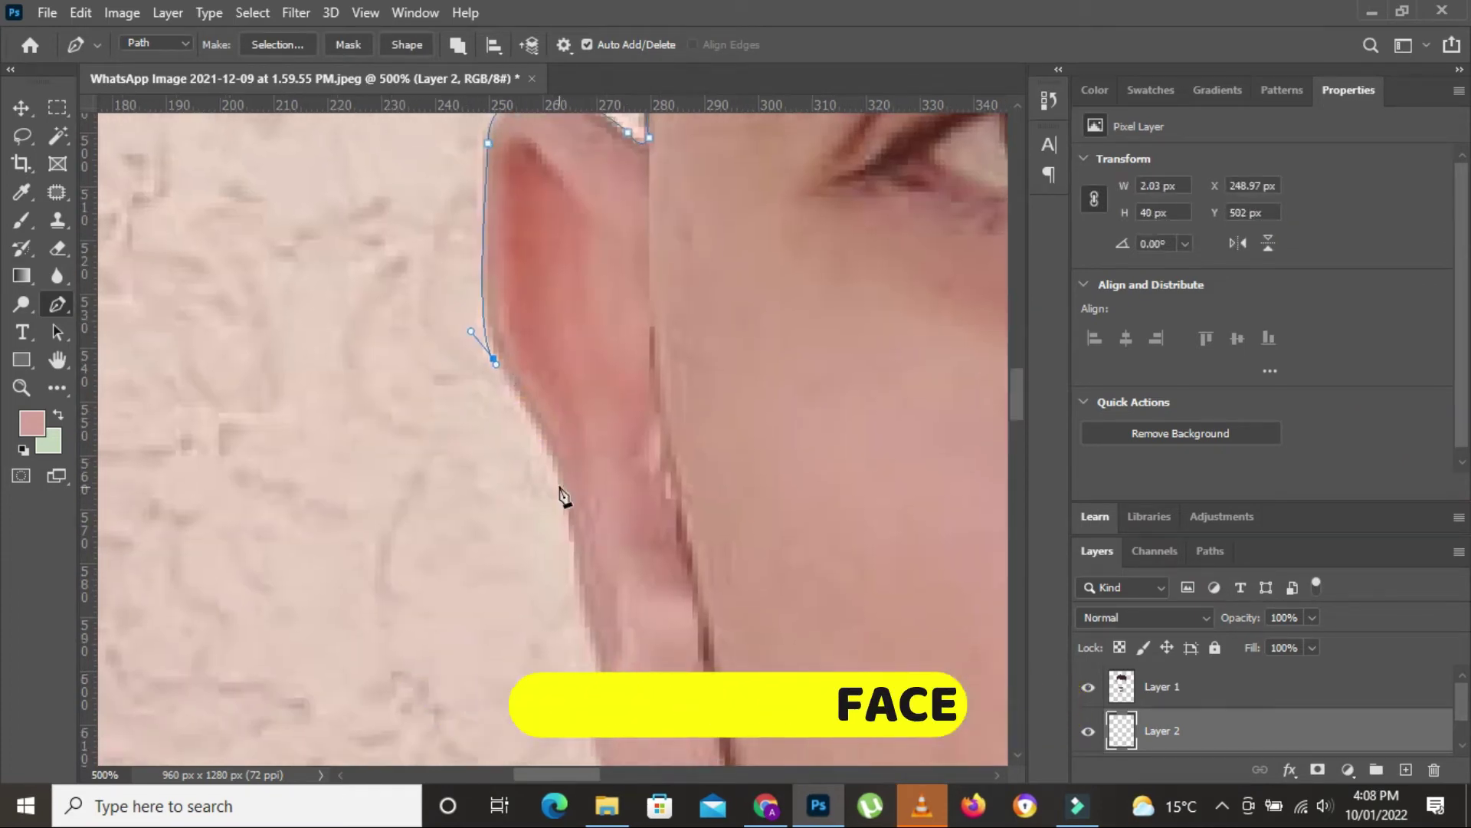
{"action": "left_click", "coordinate": [559, 492]}
{"action": "scroll", "coordinate": [559, 492], "scroll_direction": "down", "scroll_amount": 3}
{"action": "left_click", "coordinate": [526, 535]}
Step: Extend the face outline from the ear lobe down along the jawline
{"action": "scroll", "coordinate": [542, 552], "scroll_direction": "down", "scroll_amount": 3}
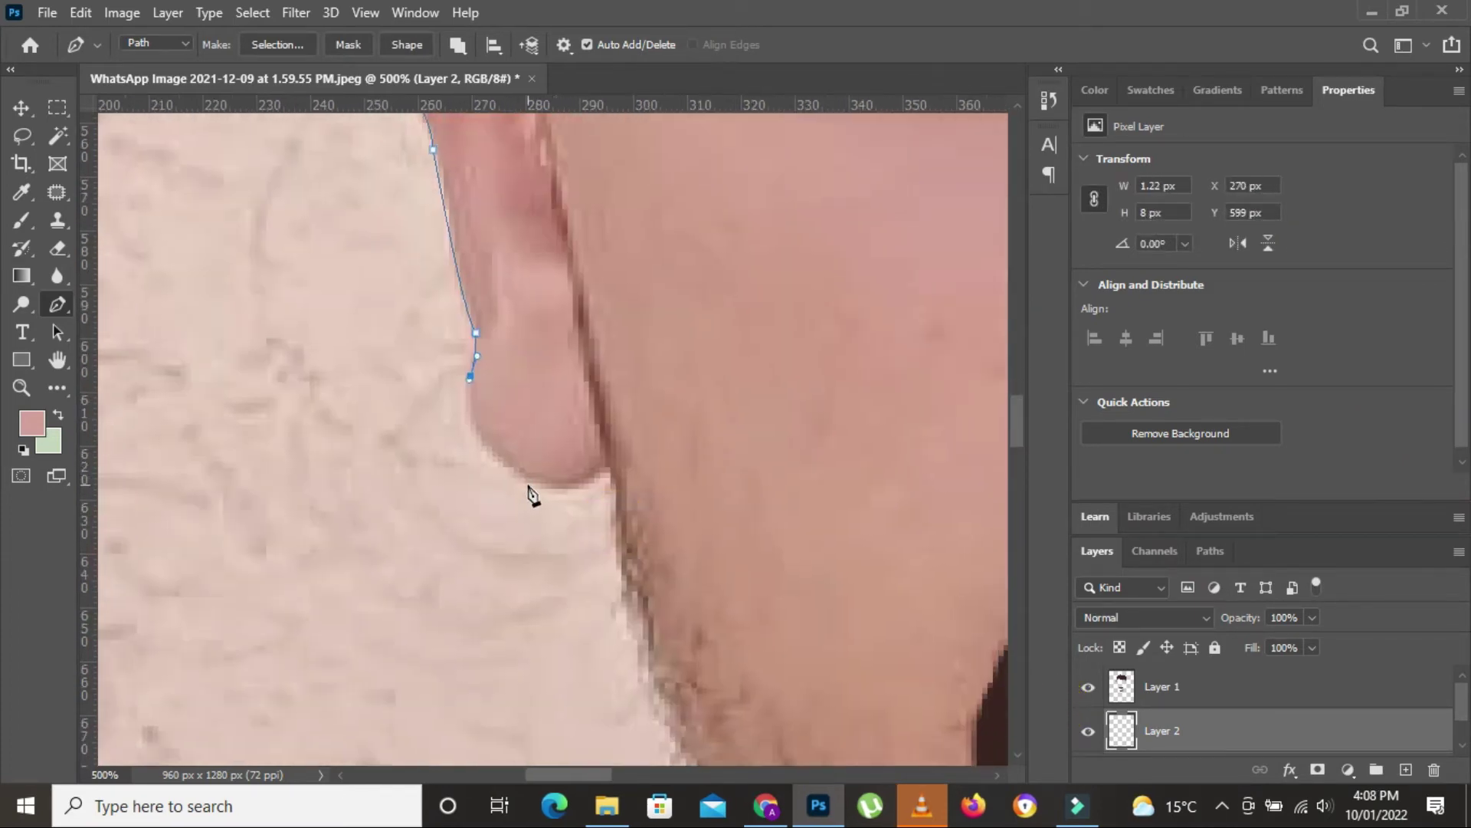
{"action": "left_click", "coordinate": [600, 477]}
{"action": "scroll", "coordinate": [600, 477], "scroll_direction": "down", "scroll_amount": 2}
{"action": "scroll", "coordinate": [600, 476], "scroll_direction": "right", "scroll_amount": 3}
{"action": "left_click_drag", "start_coordinate": [410, 395], "coordinate": [400, 457]}
{"action": "scroll", "coordinate": [412, 407], "scroll_direction": "down", "scroll_amount": 1}
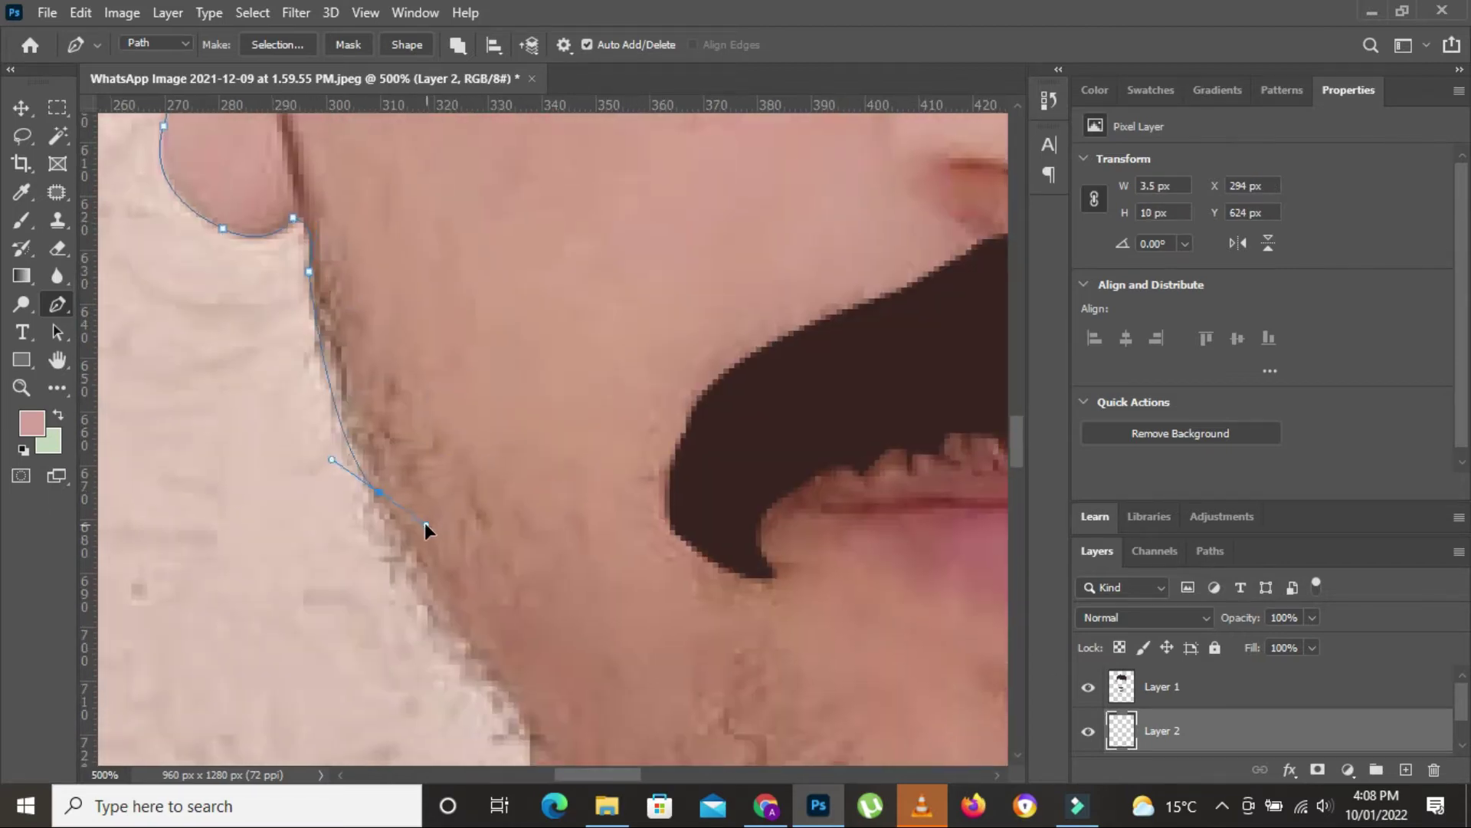
{"action": "left_click", "coordinate": [408, 465]}
{"action": "scroll", "coordinate": [460, 537], "scroll_direction": "down", "scroll_amount": 2}
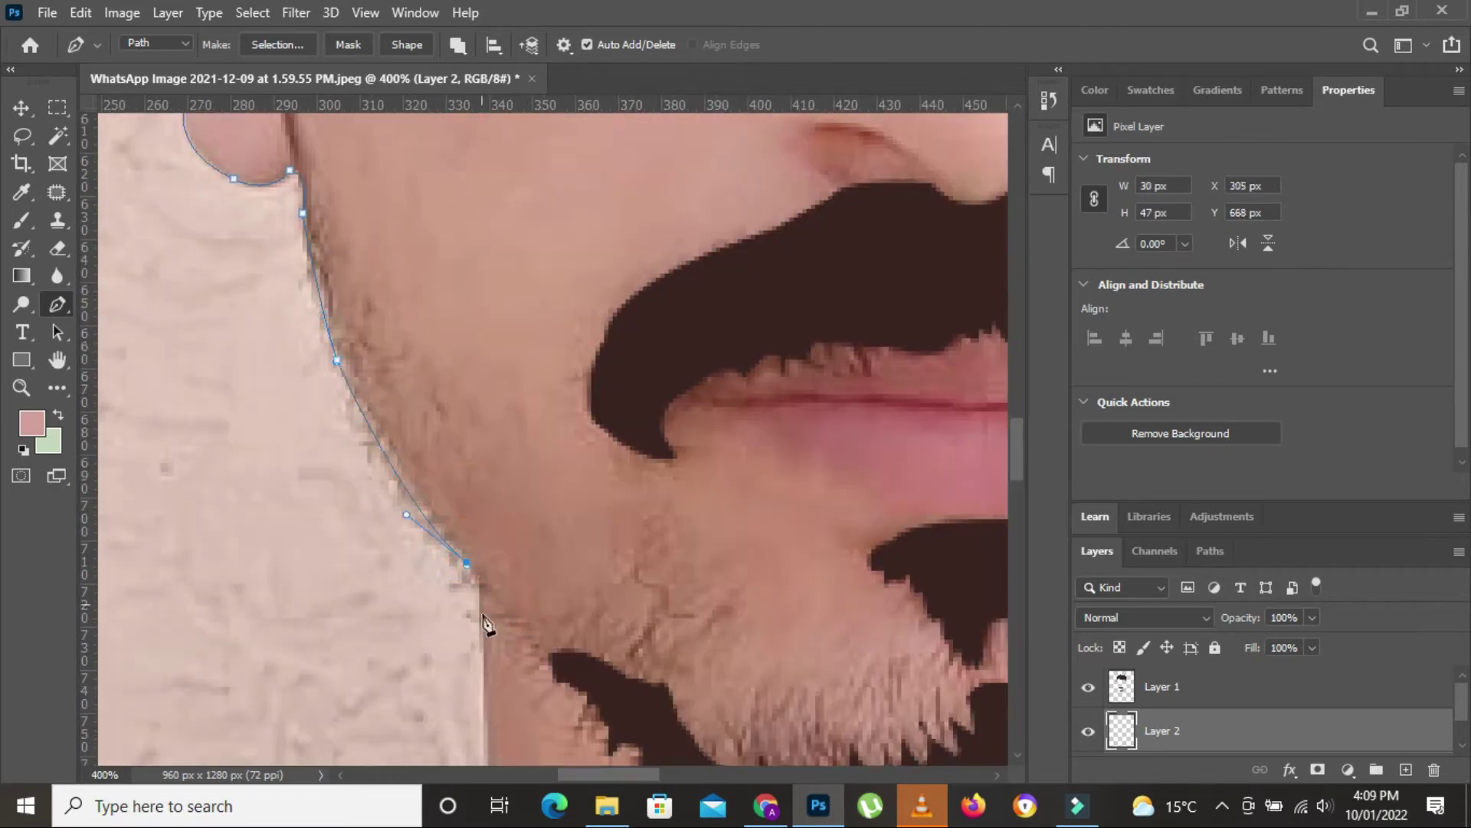
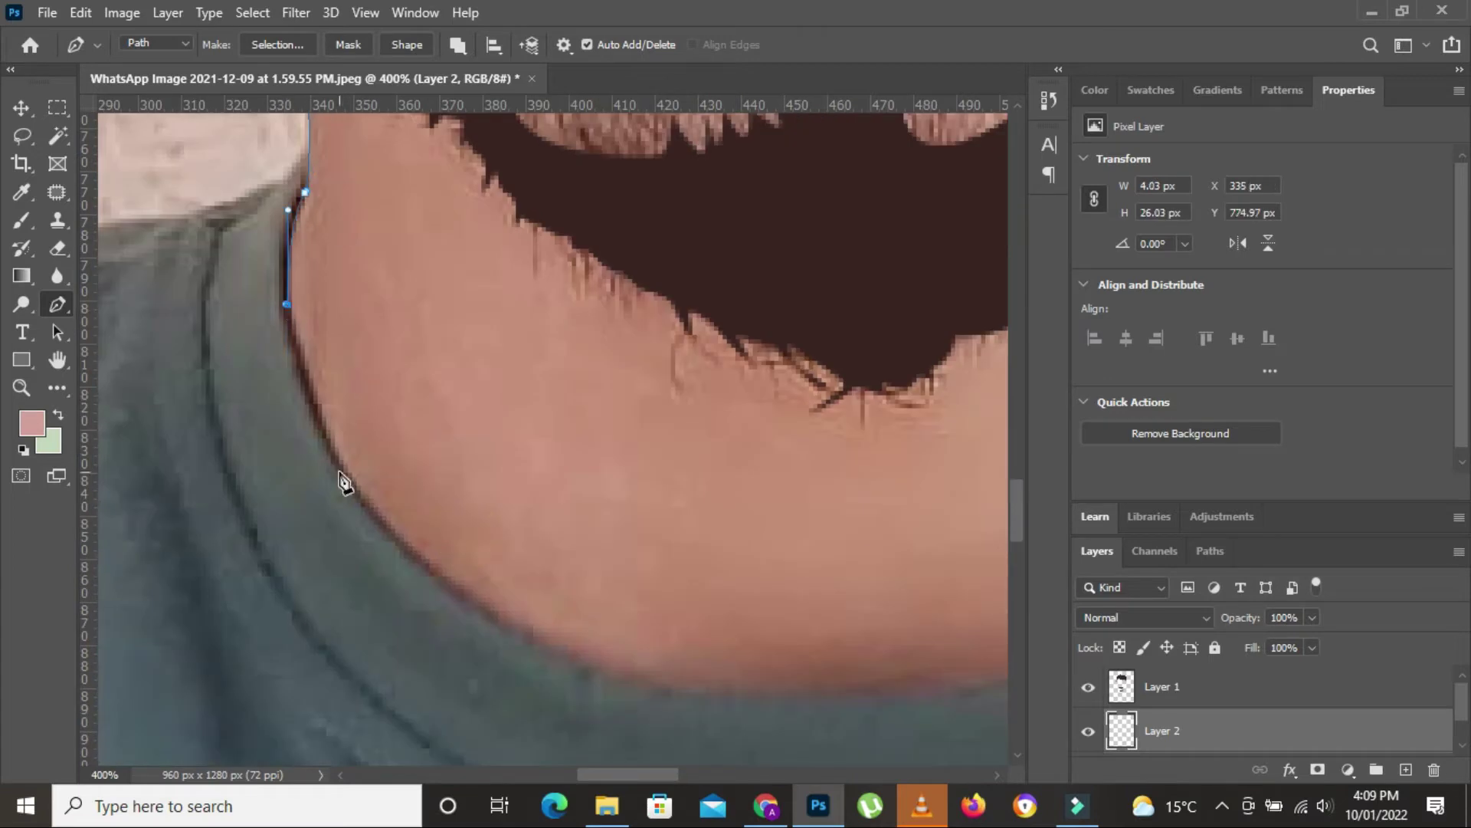
Step: Finish the Pen outline along the jawline, ear and cheek, closing it at its start point
{"action": "scroll", "coordinate": [342, 475], "scroll_direction": "down", "scroll_amount": 3}
{"action": "scroll", "coordinate": [342, 476], "scroll_direction": "right", "scroll_amount": 2}
{"action": "left_click_drag", "start_coordinate": [400, 439], "coordinate": [410, 442]}
{"action": "scroll", "coordinate": [747, 496], "scroll_direction": "up", "scroll_amount": 3}
{"action": "scroll", "coordinate": [748, 496], "scroll_direction": "right", "scroll_amount": 3}
{"action": "left_click_drag", "start_coordinate": [755, 580], "coordinate": [783, 571]}
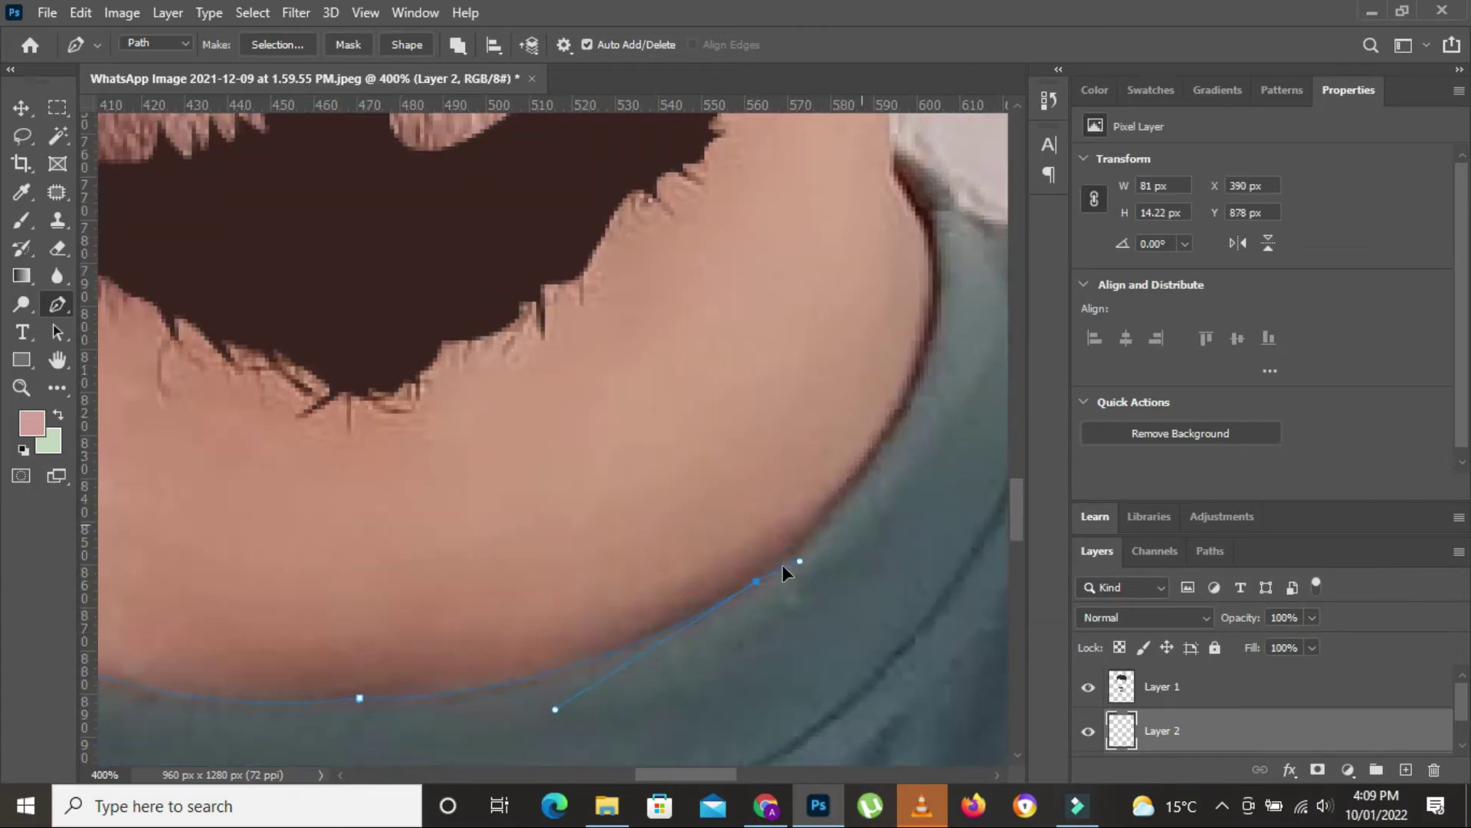
{"action": "scroll", "coordinate": [927, 359], "scroll_direction": "up", "scroll_amount": 3}
{"action": "left_click_drag", "start_coordinate": [883, 373], "coordinate": [764, 566]}
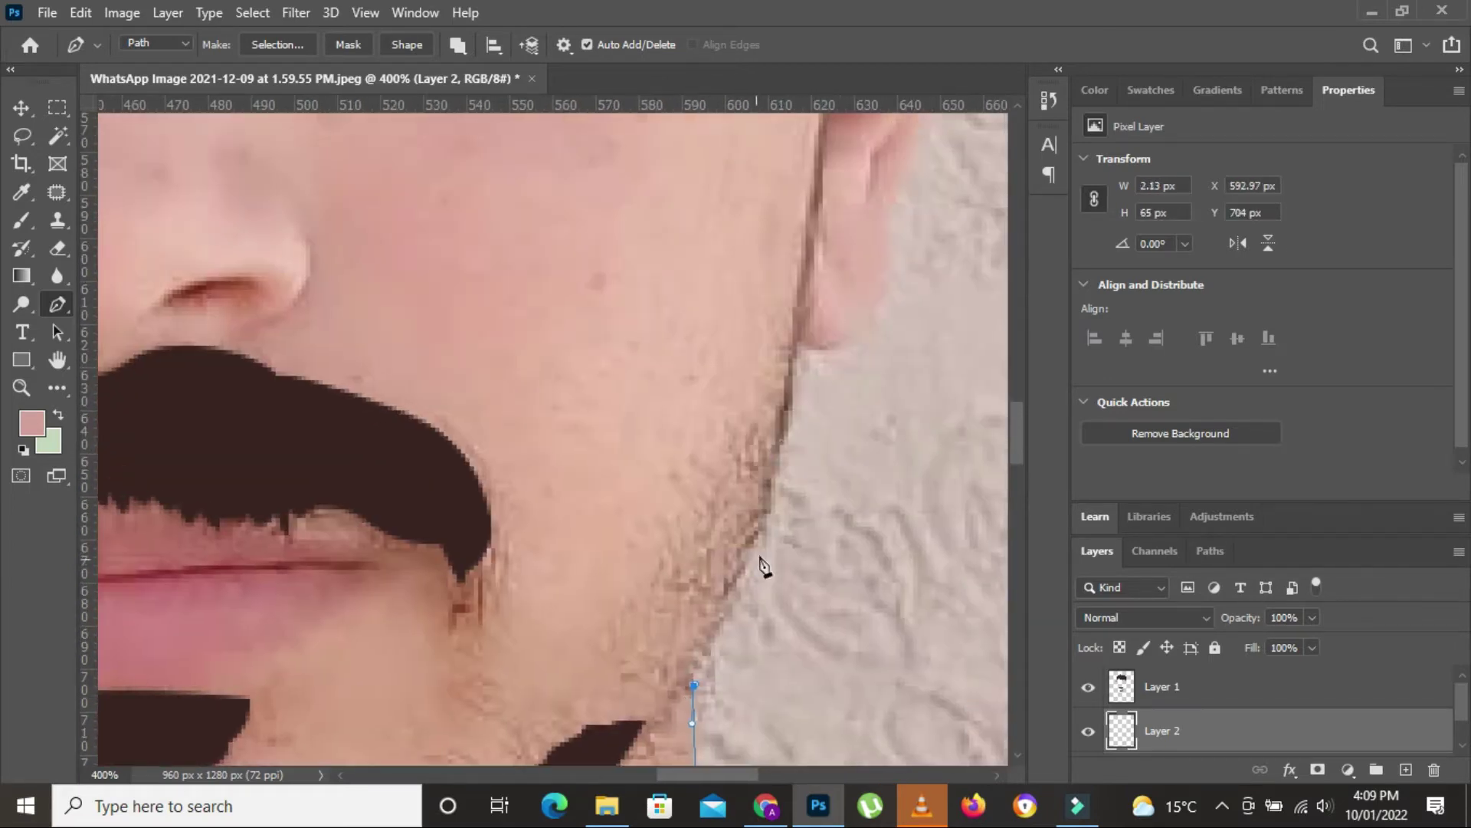
{"action": "scroll", "coordinate": [772, 483], "scroll_direction": "up", "scroll_amount": 5}
{"action": "mouse_move", "coordinate": [830, 441]}
{"action": "left_mouse_down"}
{"action": "mouse_move", "coordinate": [858, 418]}
{"action": "mouse_move", "coordinate": [721, 519]}
{"action": "mouse_move", "coordinate": [783, 494]}
{"action": "left_mouse_up"}
{"action": "scroll", "coordinate": [747, 483], "scroll_direction": "up", "scroll_amount": 3}
{"action": "scroll", "coordinate": [783, 493], "scroll_direction": "up", "scroll_amount": 2}
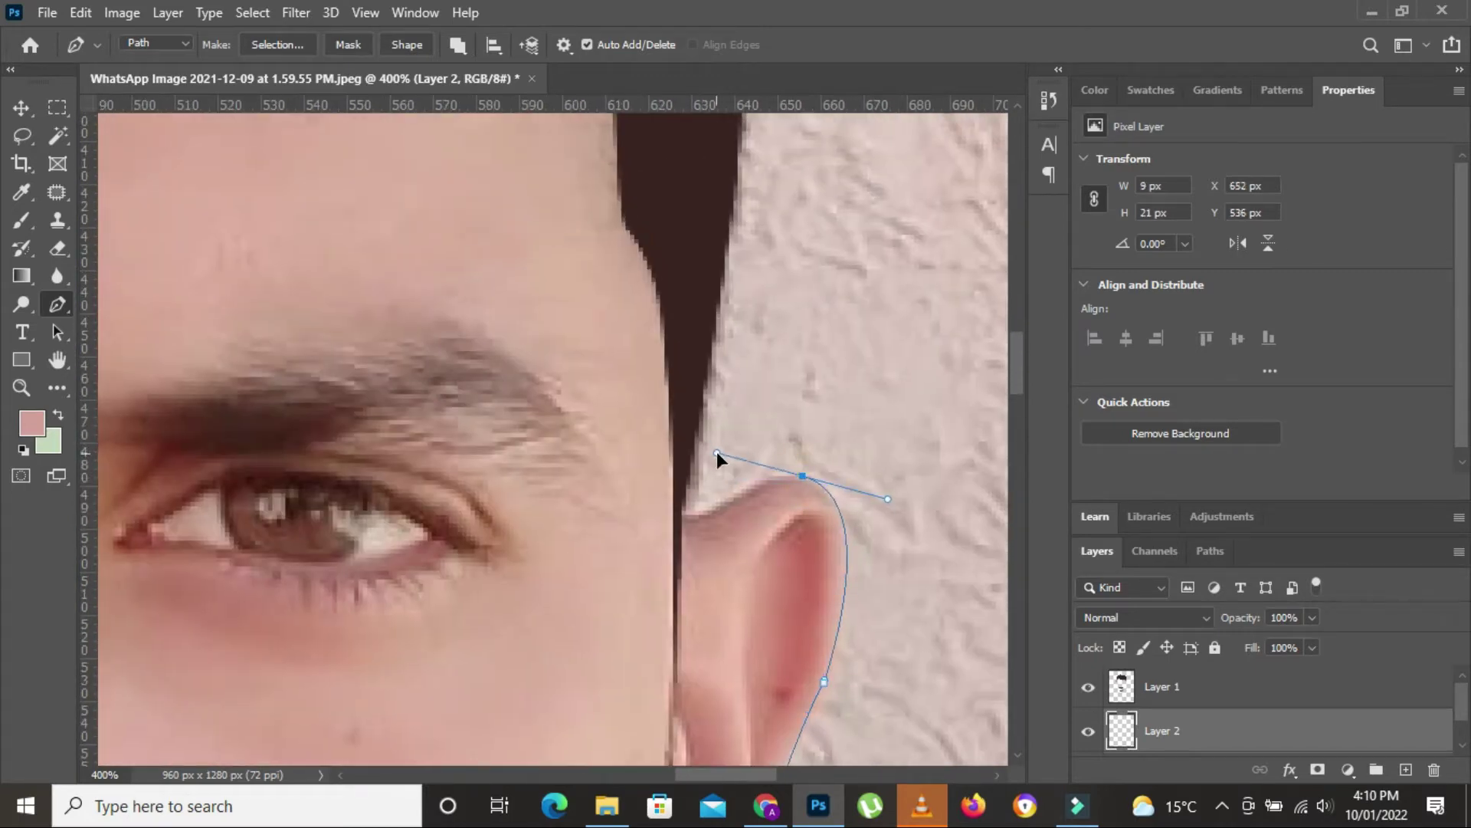
{"action": "scroll", "coordinate": [685, 528], "scroll_direction": "down", "scroll_amount": 3}
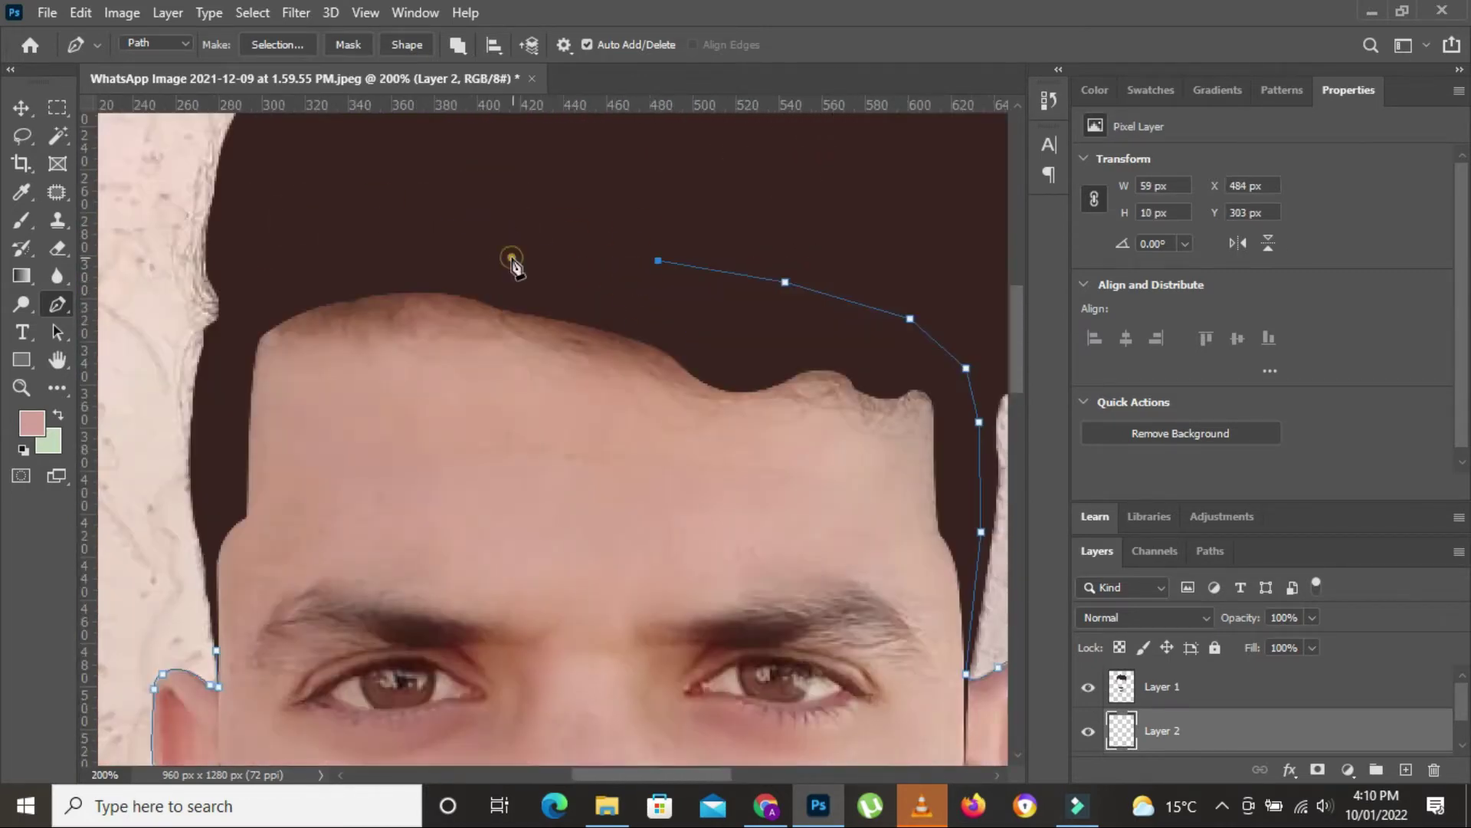
{"action": "left_click", "coordinate": [217, 650]}
Step: Turn the face outline into a selection, fill it with pink skin colour, and deselect
{"action": "right_click", "coordinate": [495, 381]}
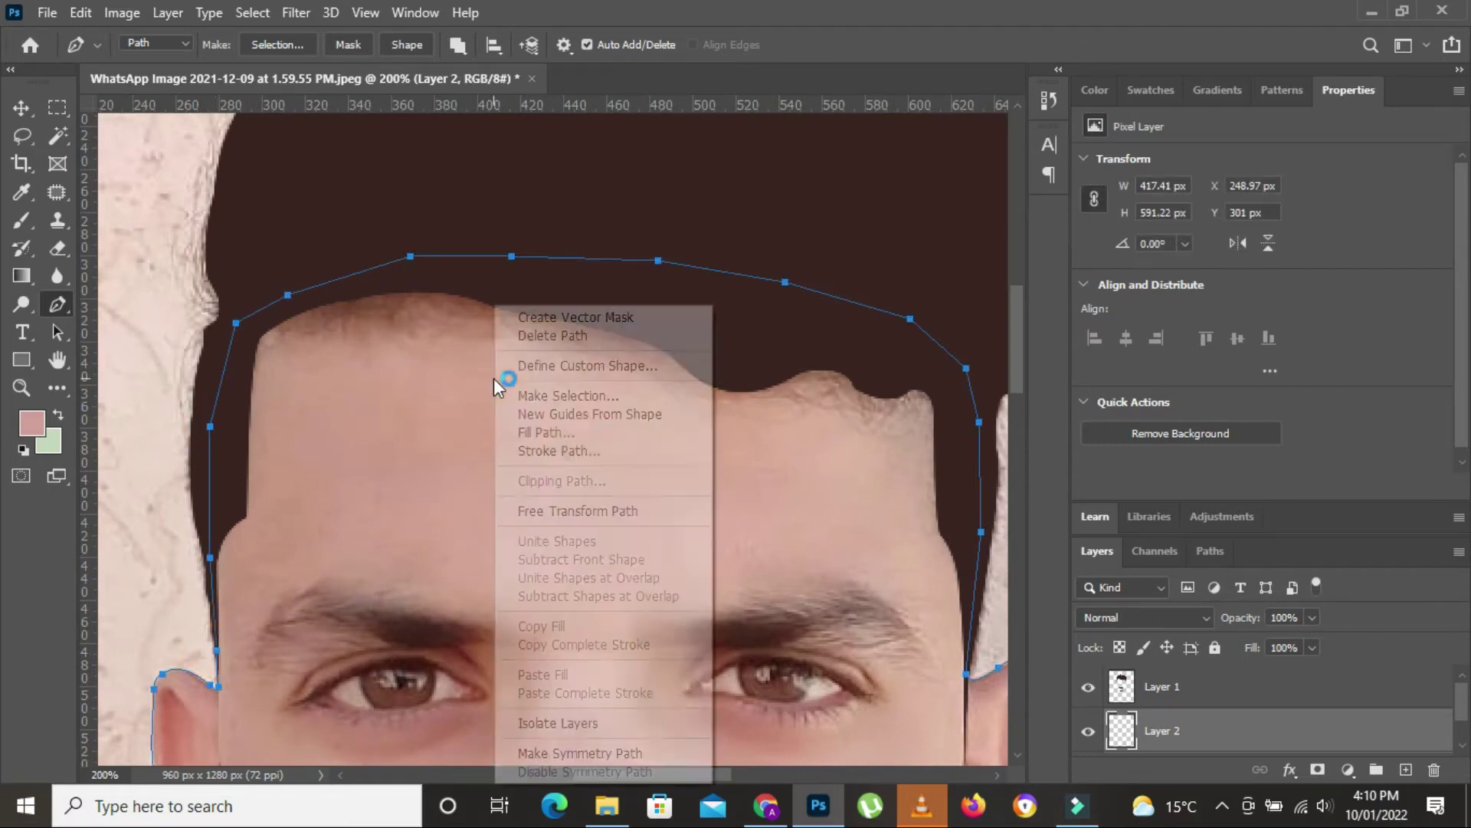
{"action": "left_click", "coordinate": [591, 396]}
{"action": "left_click", "coordinate": [842, 194]}
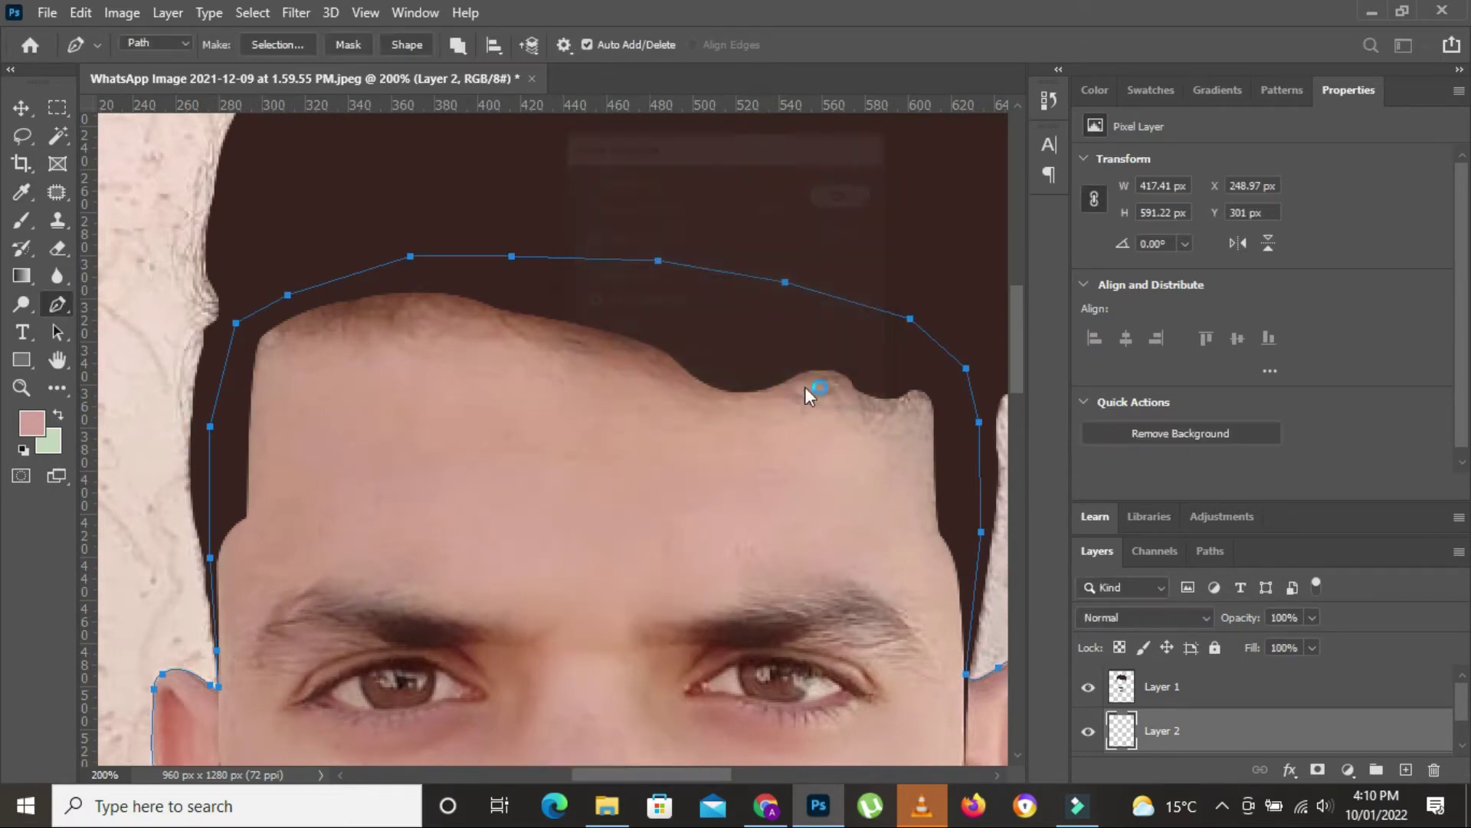
{"action": "key", "text": "alt+BackSpace"}
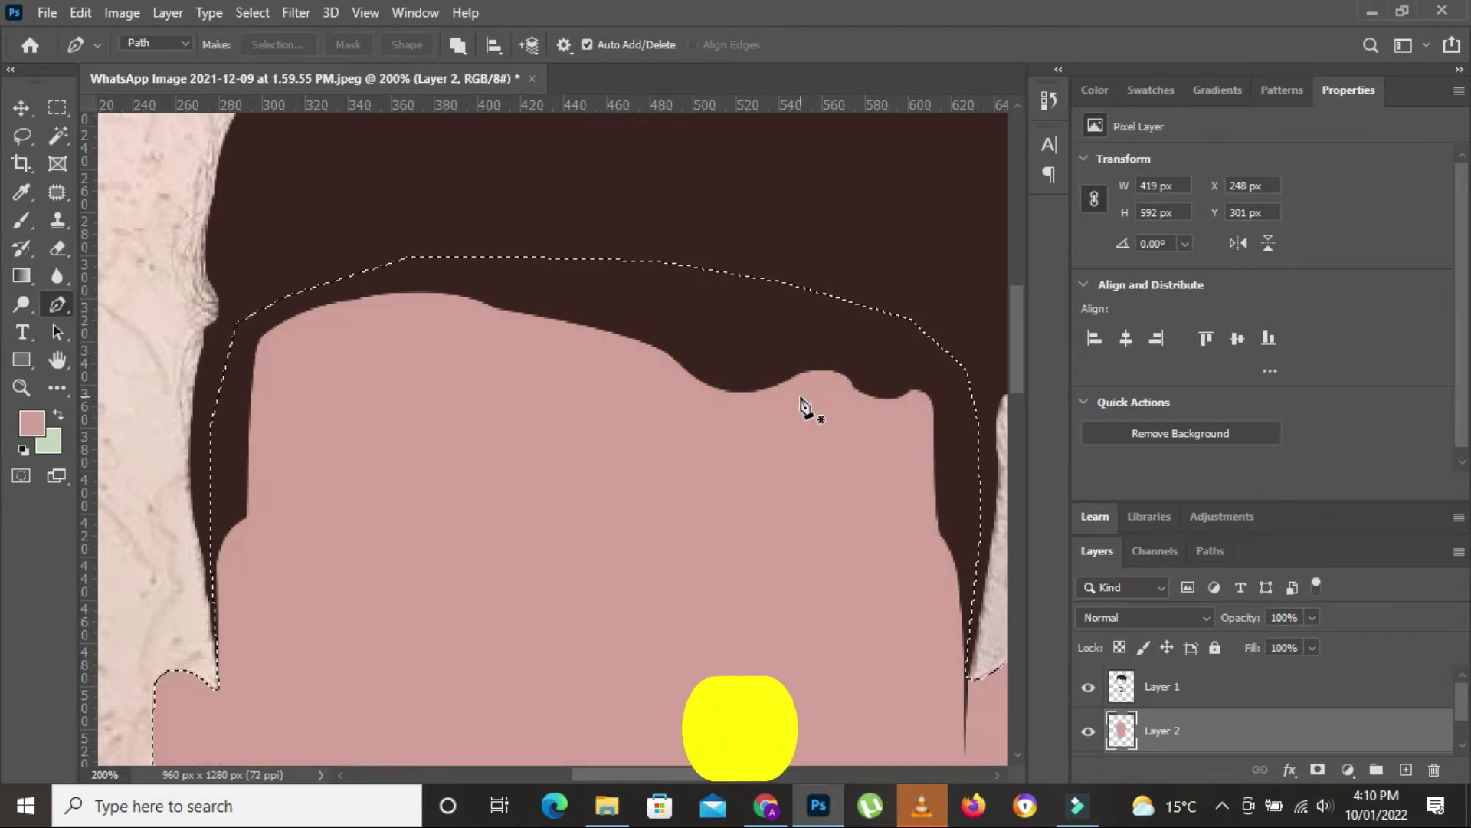
{"action": "key", "text": "ctrl+d"}
Step: Zoom out to review the whole portrait, then zoom back in on the upper face
{"action": "key", "text": "ctrl+minus"}
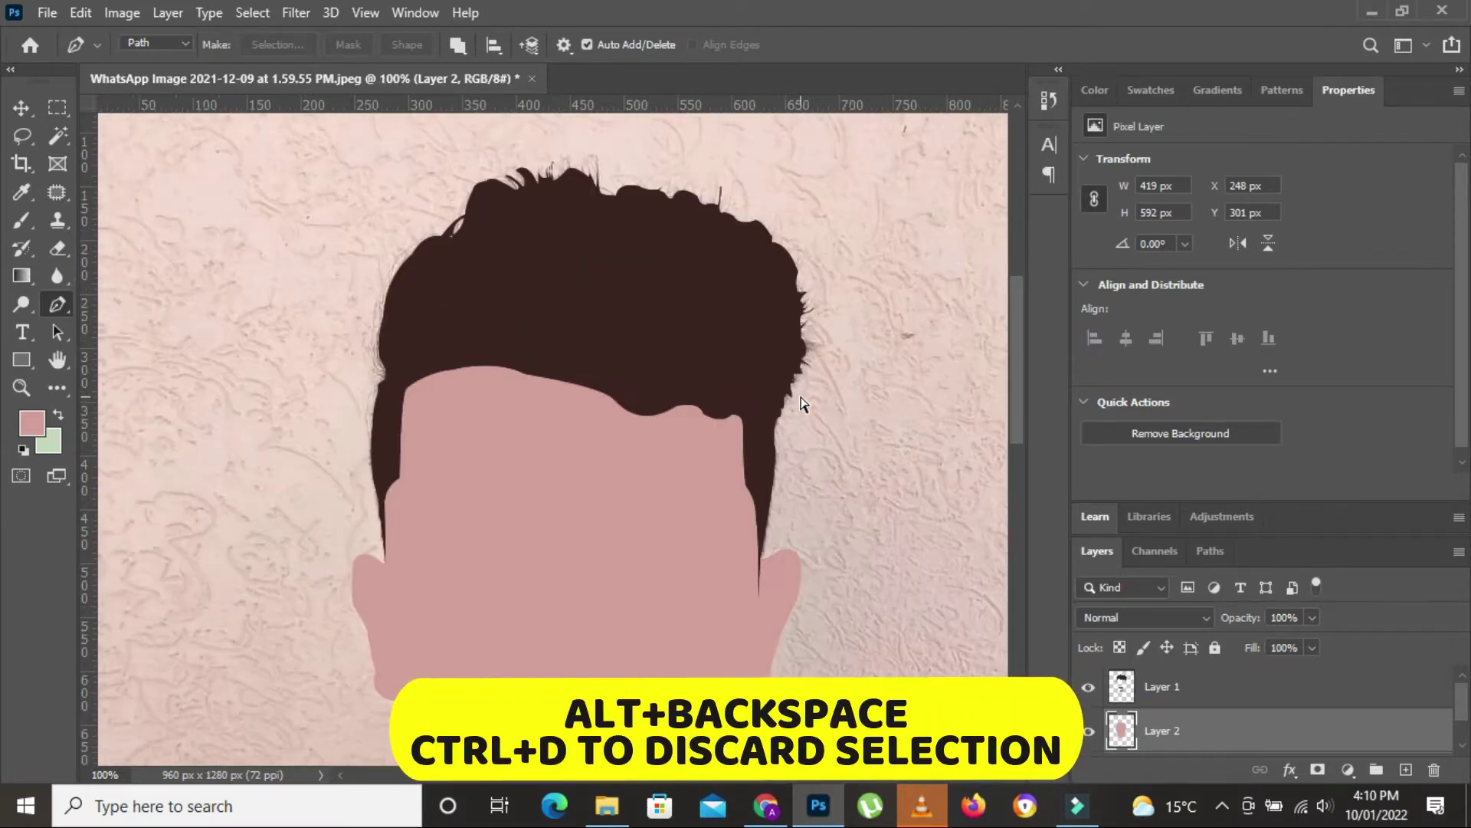
{"action": "key", "text": "ctrl+minus"}
{"action": "key", "text": "ctrl+minus"}
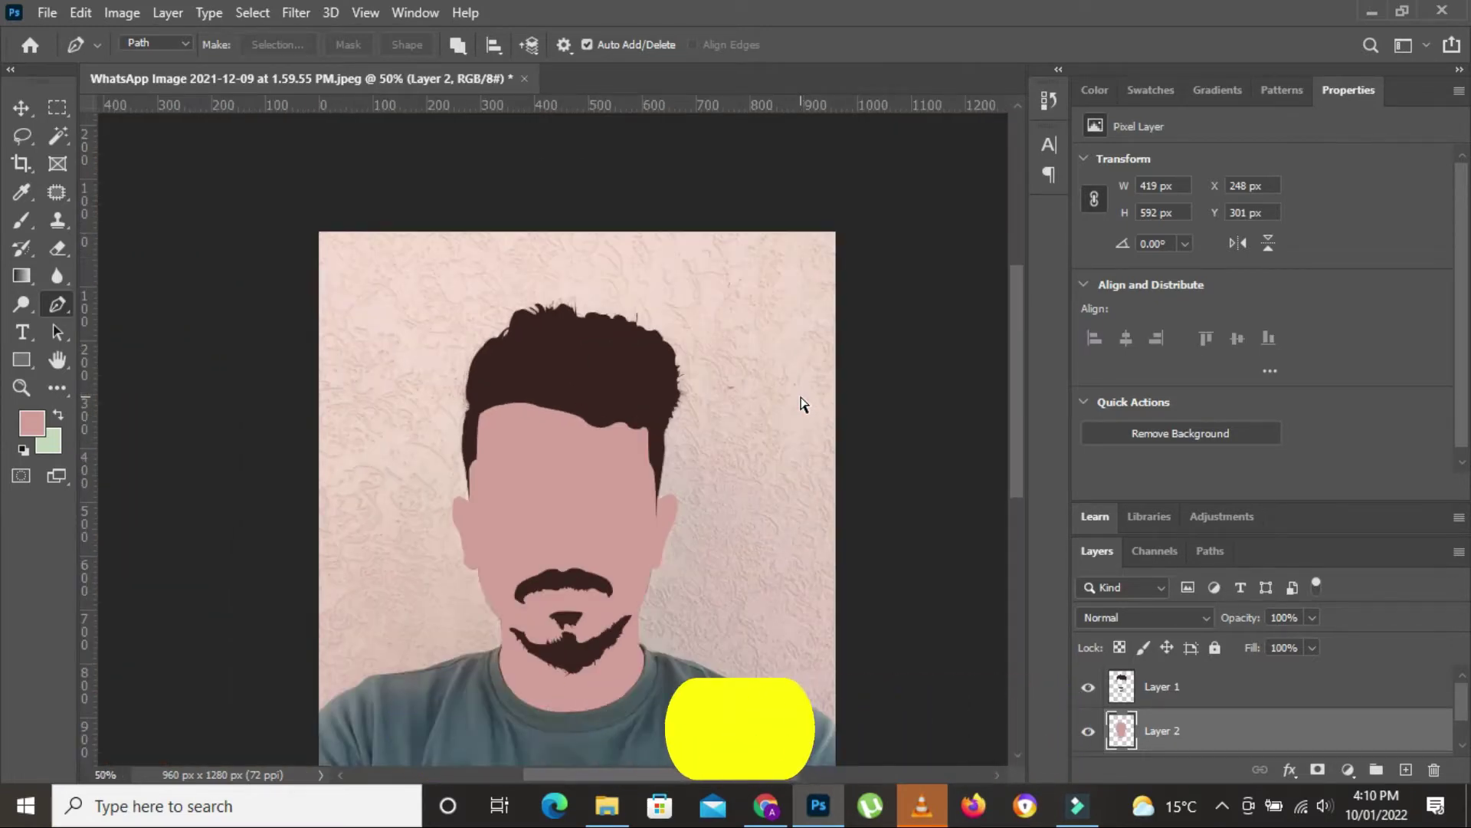
{"action": "left_click_drag", "start_coordinate": [633, 471], "coordinate": [660, 294]}
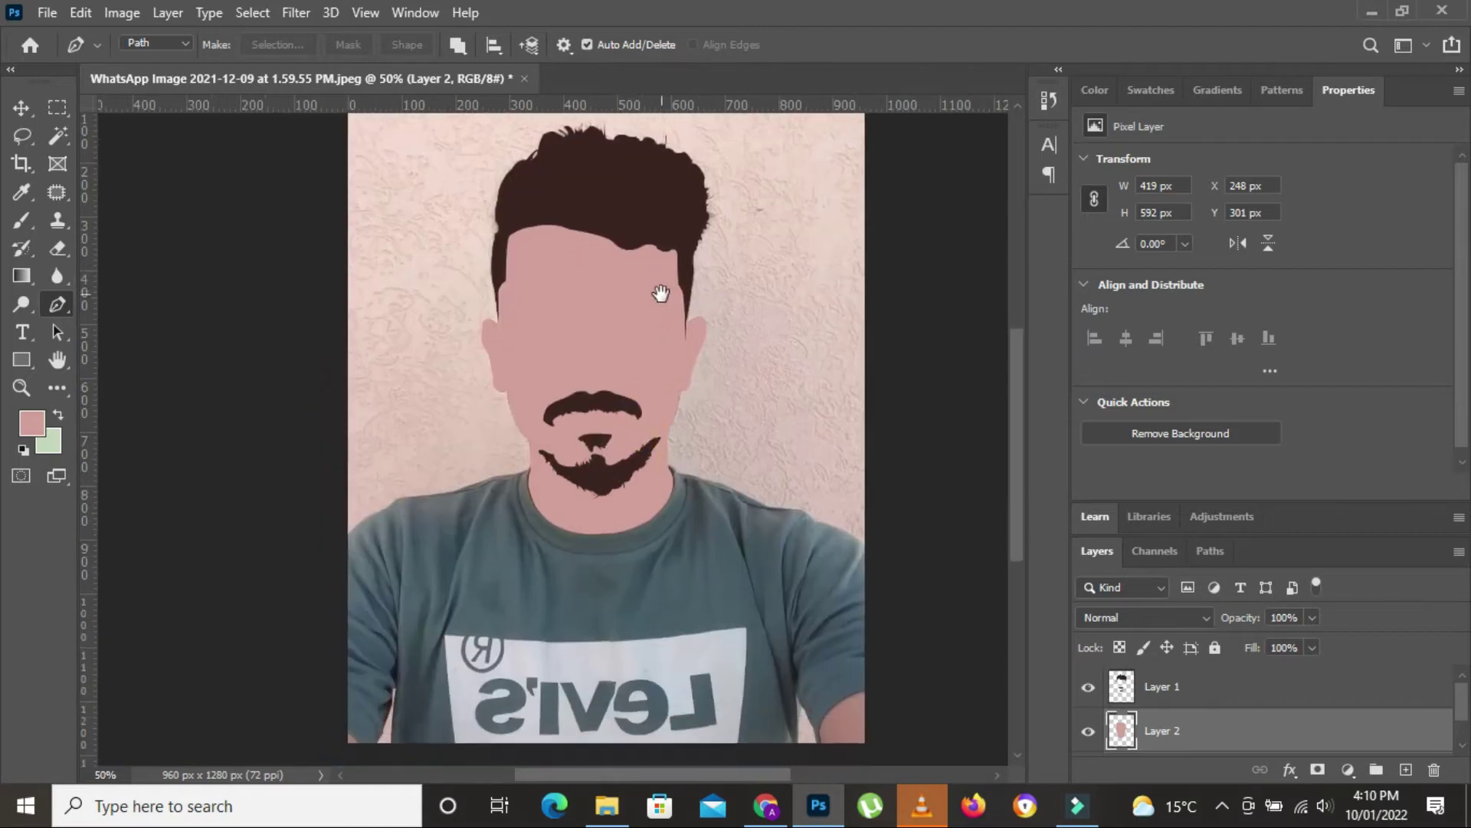
{"action": "key", "text": "ctrl+plus"}
{"action": "key", "text": "ctrl+plus"}
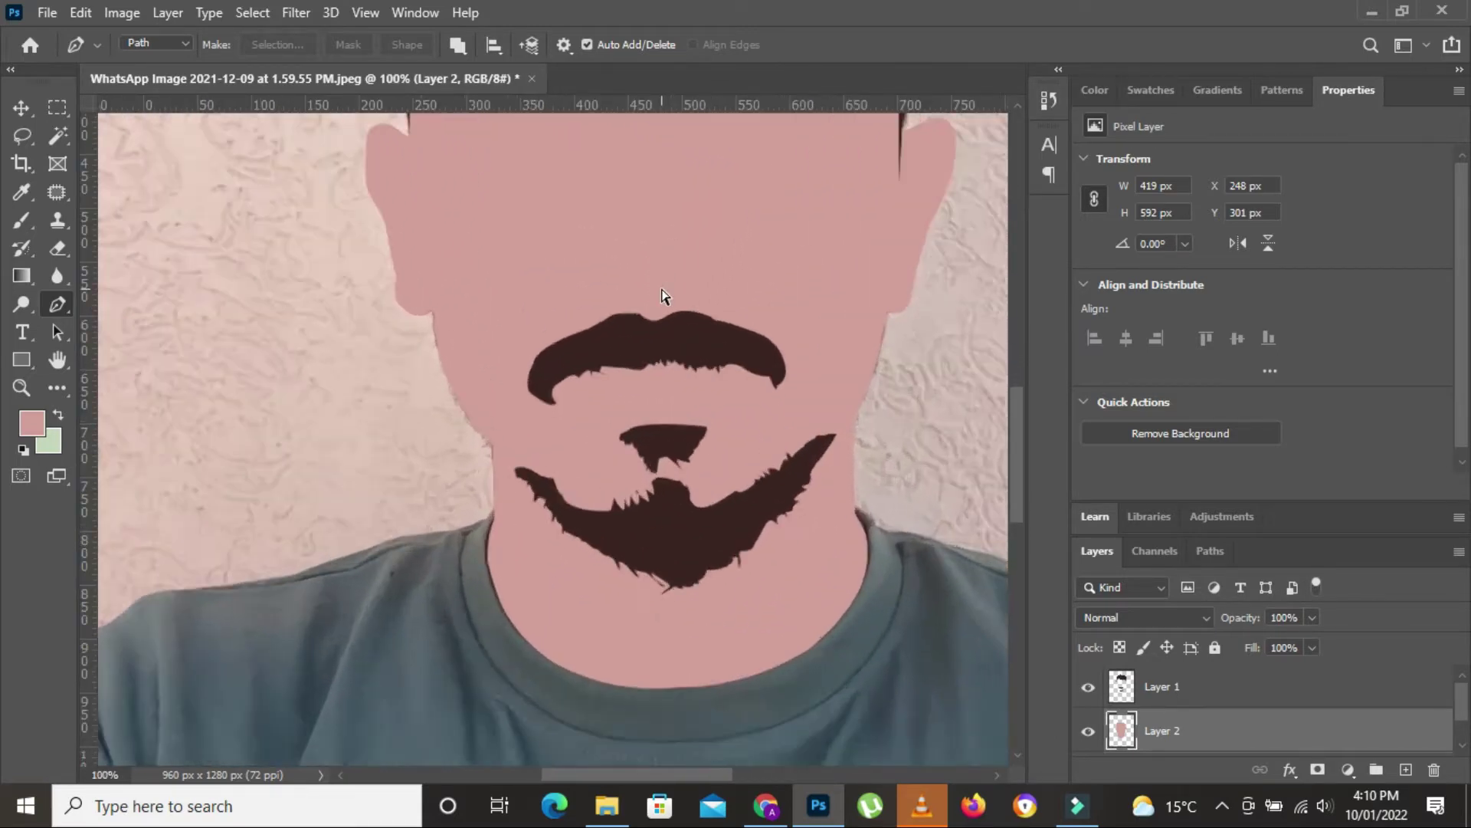
{"action": "key", "text": "ctrl+plus"}
{"action": "mouse_move", "coordinate": [663, 301]}
{"action": "left_mouse_down"}
{"action": "mouse_move", "coordinate": [598, 446]}
{"action": "mouse_move", "coordinate": [678, 630]}
{"action": "left_mouse_up"}
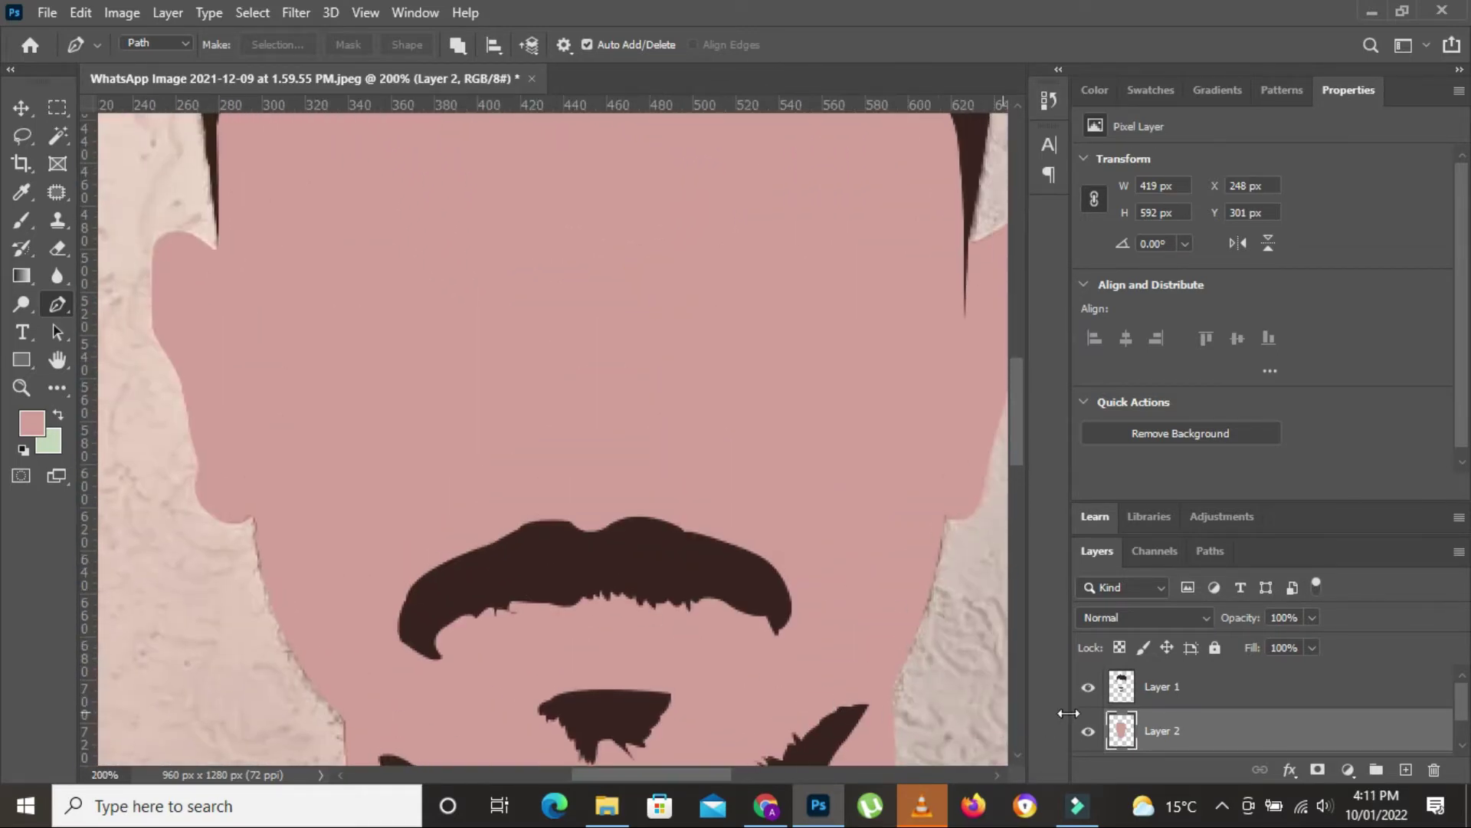
Step: Hide the skin layer, select Layer 1, and Pen-trace the eyebrow on the picture's left
{"action": "left_click", "coordinate": [1092, 732]}
{"action": "left_click_drag", "start_coordinate": [804, 368], "coordinate": [805, 452]}
{"action": "left_click", "coordinate": [1166, 686]}
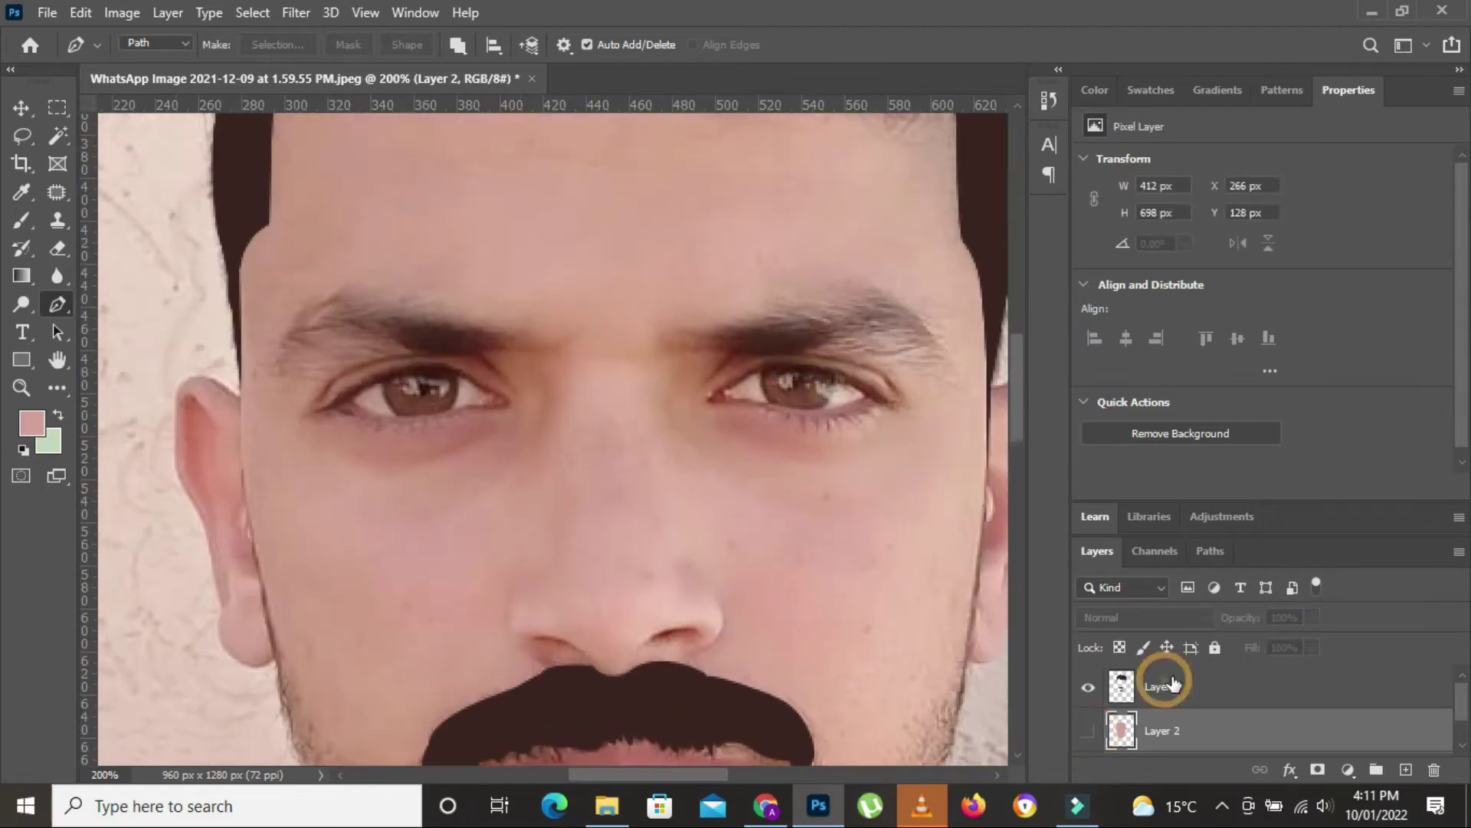
{"action": "left_click", "coordinate": [292, 347]}
{"action": "left_click", "coordinate": [391, 337]}
{"action": "left_click_drag", "start_coordinate": [492, 347], "coordinate": [527, 316]}
{"action": "left_click", "coordinate": [427, 308]}
{"action": "left_click_drag", "start_coordinate": [295, 315], "coordinate": [258, 350]}
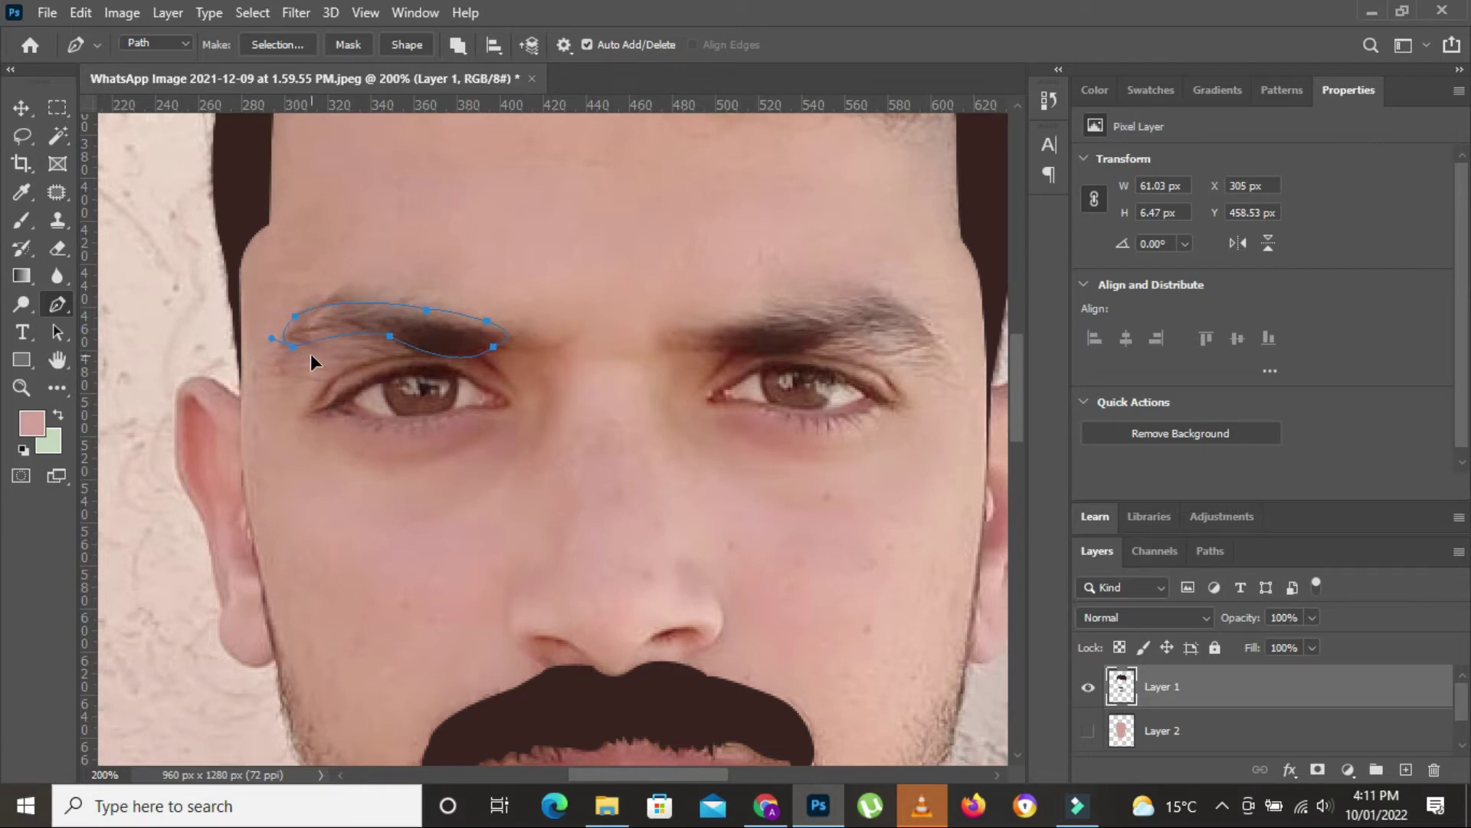
Step: Fill the first eyebrow selection with dark brown sampled from the hair
{"action": "right_click", "coordinate": [527, 216]}
{"action": "left_click", "coordinate": [549, 296]}
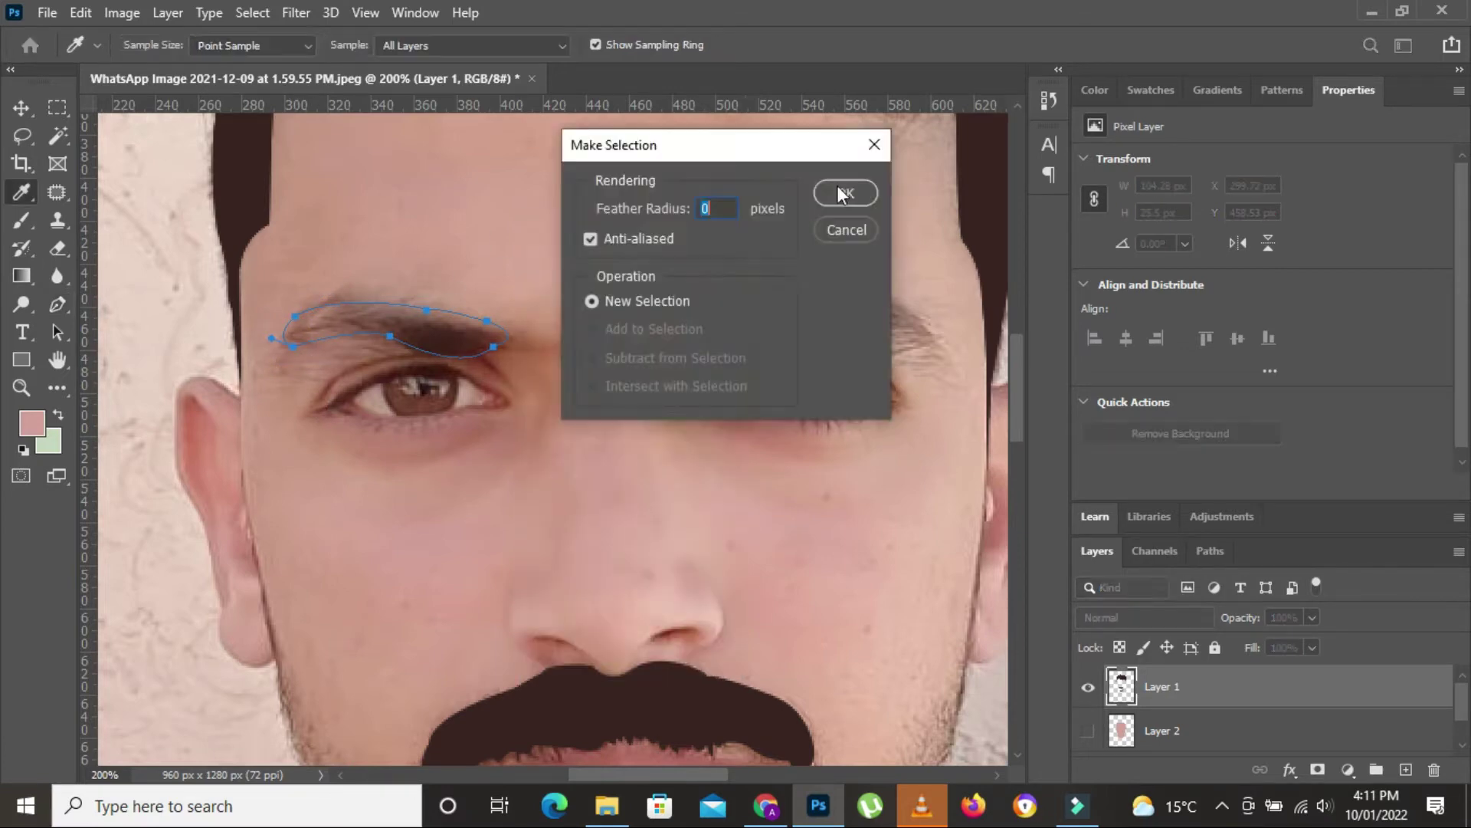
{"action": "left_click", "coordinate": [840, 187]}
{"action": "left_click", "coordinate": [32, 422]}
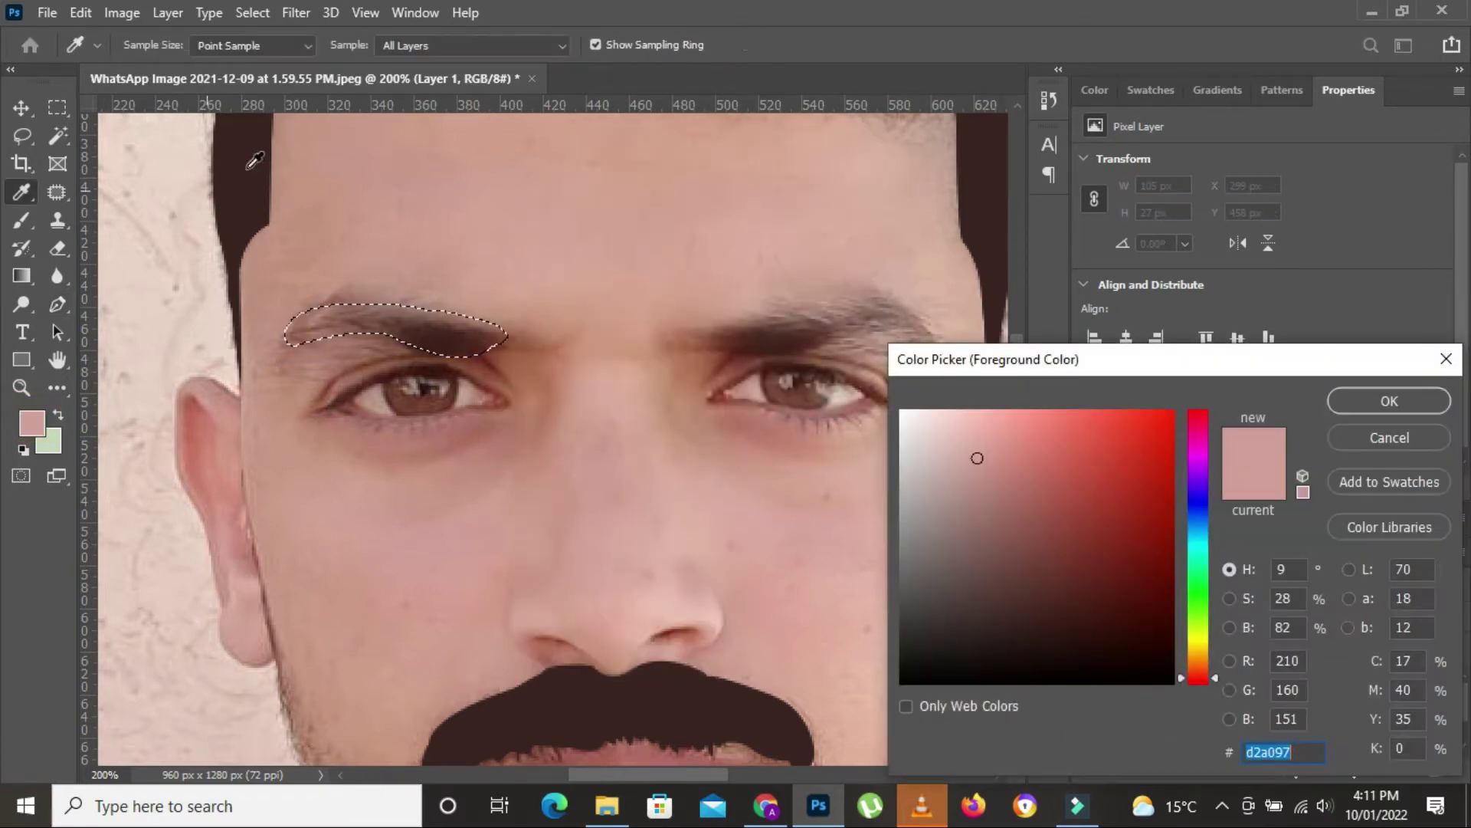
{"action": "left_click", "coordinate": [256, 160]}
{"action": "left_click", "coordinate": [1355, 399]}
{"action": "key", "text": "p"}
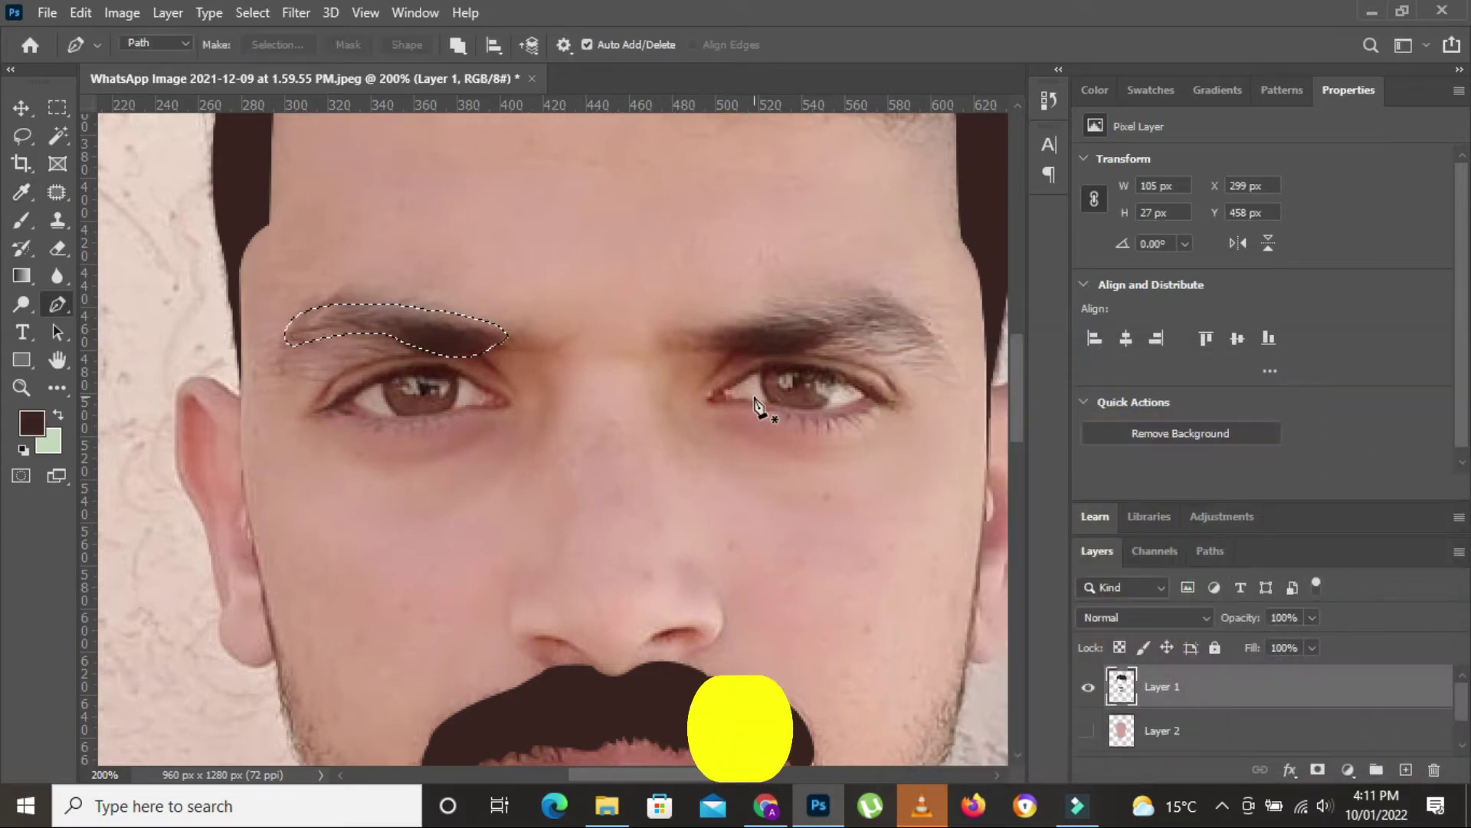
{"action": "key", "text": "alt+BackSpace"}
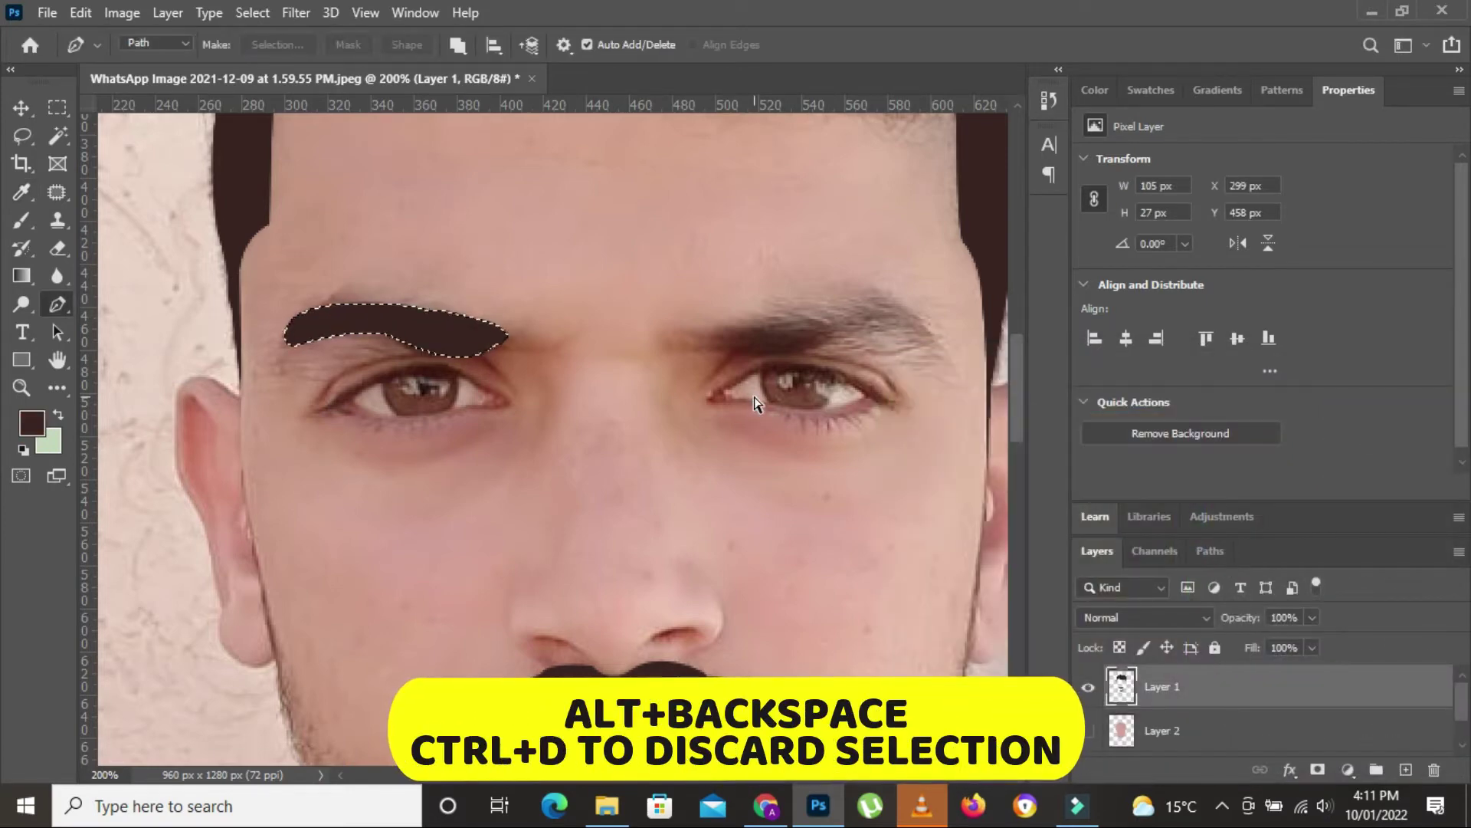
{"action": "key", "text": "ctrl+d"}
Step: Trace the second eyebrow and fill it with the same dark brown
{"action": "left_click", "coordinate": [691, 349]}
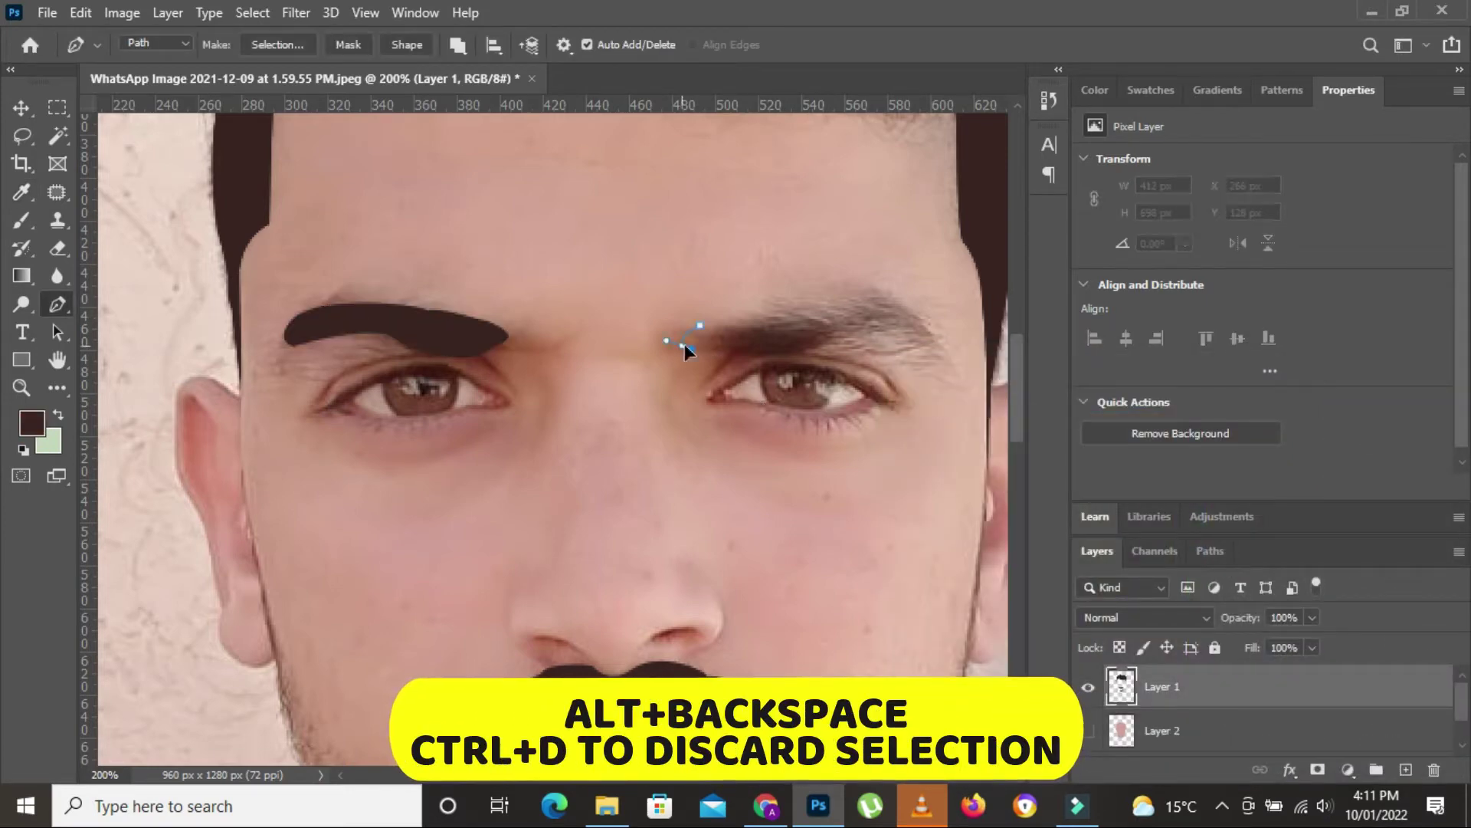
{"action": "left_click", "coordinate": [740, 353]}
{"action": "left_click", "coordinate": [833, 341]}
{"action": "left_click", "coordinate": [928, 340]}
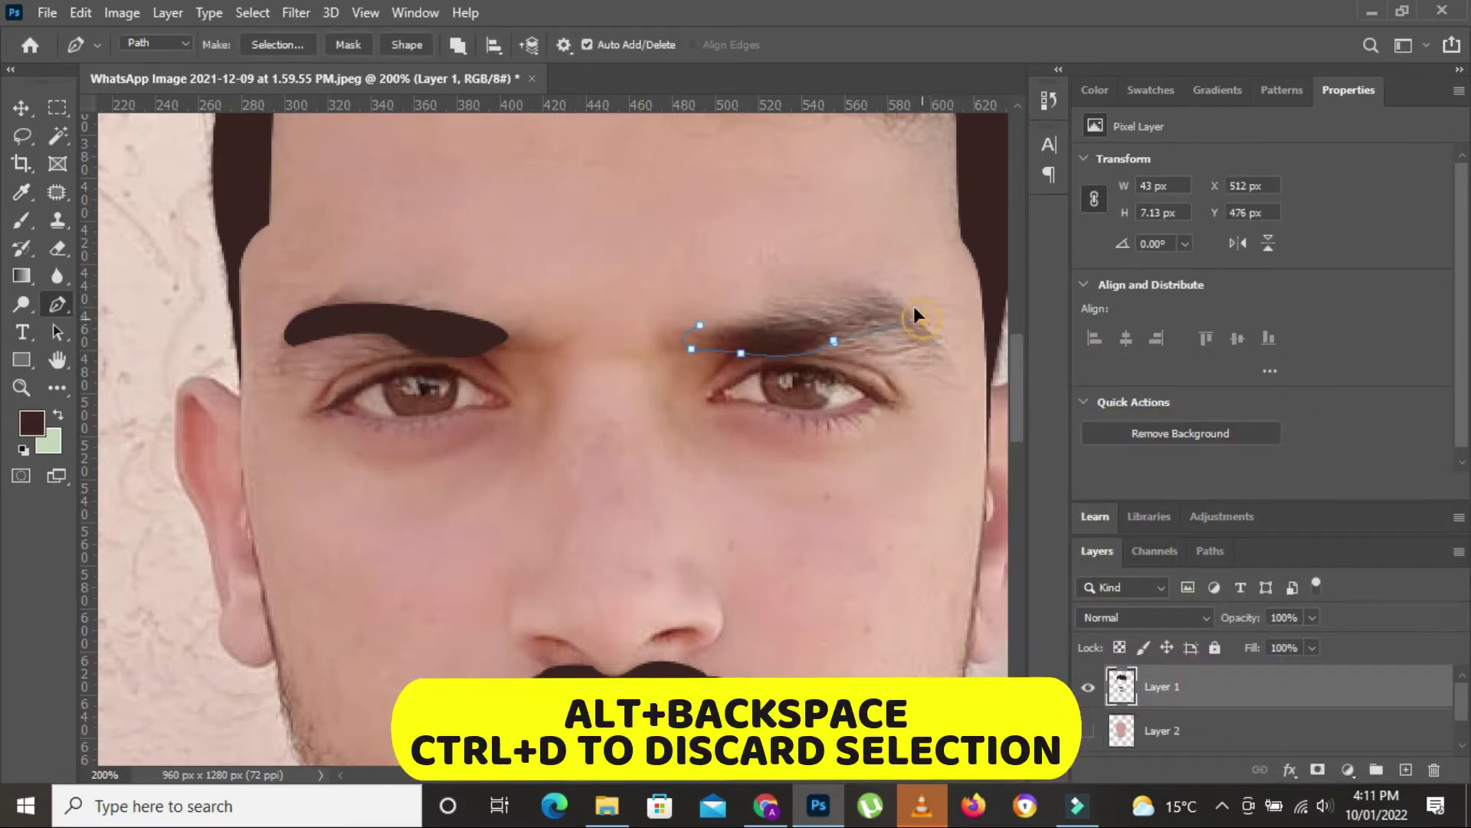
{"action": "left_click", "coordinate": [700, 325]}
{"action": "right_click", "coordinate": [700, 324]}
{"action": "left_click", "coordinate": [786, 314]}
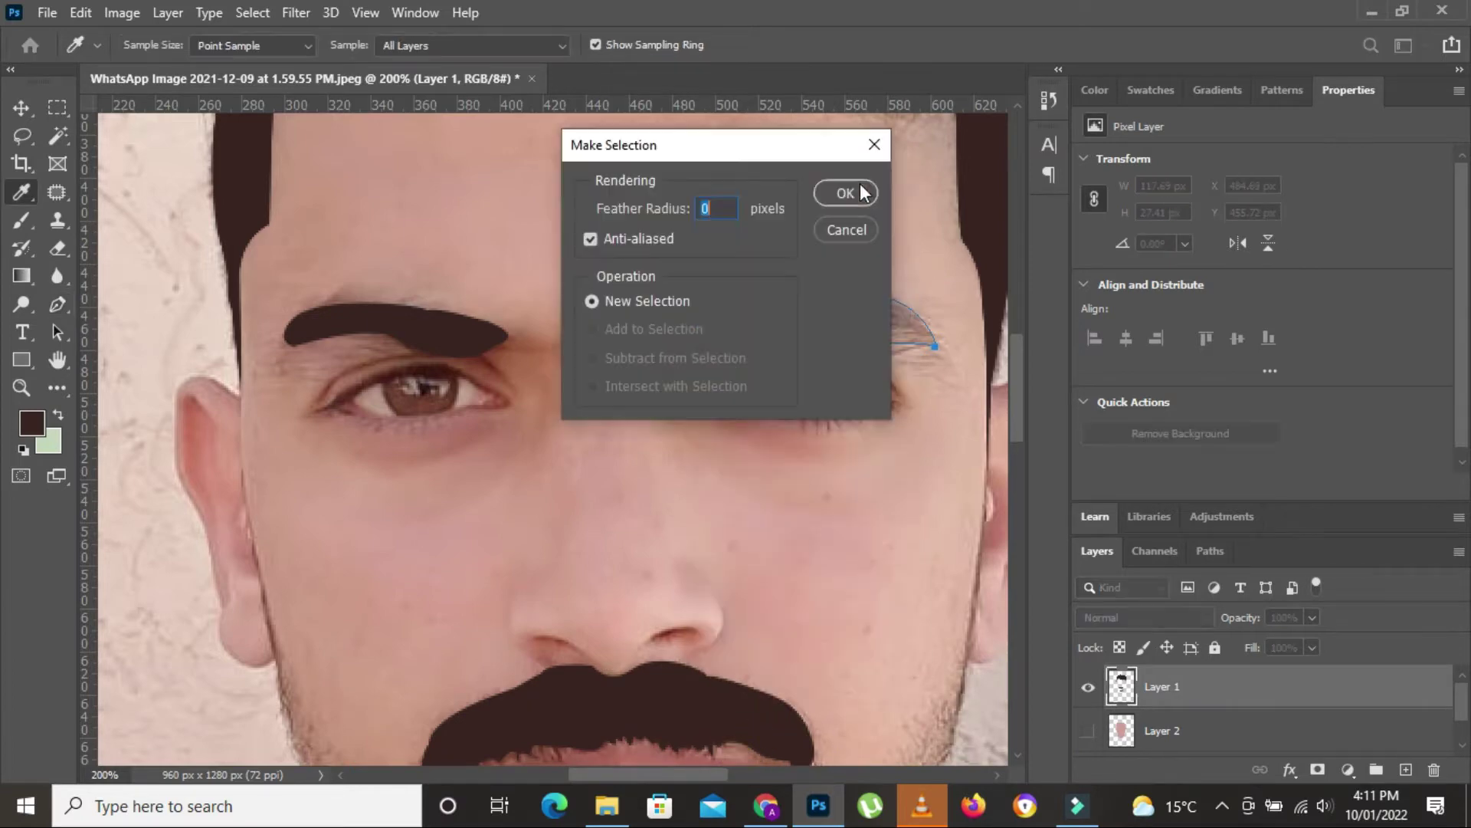
{"action": "left_click", "coordinate": [856, 191]}
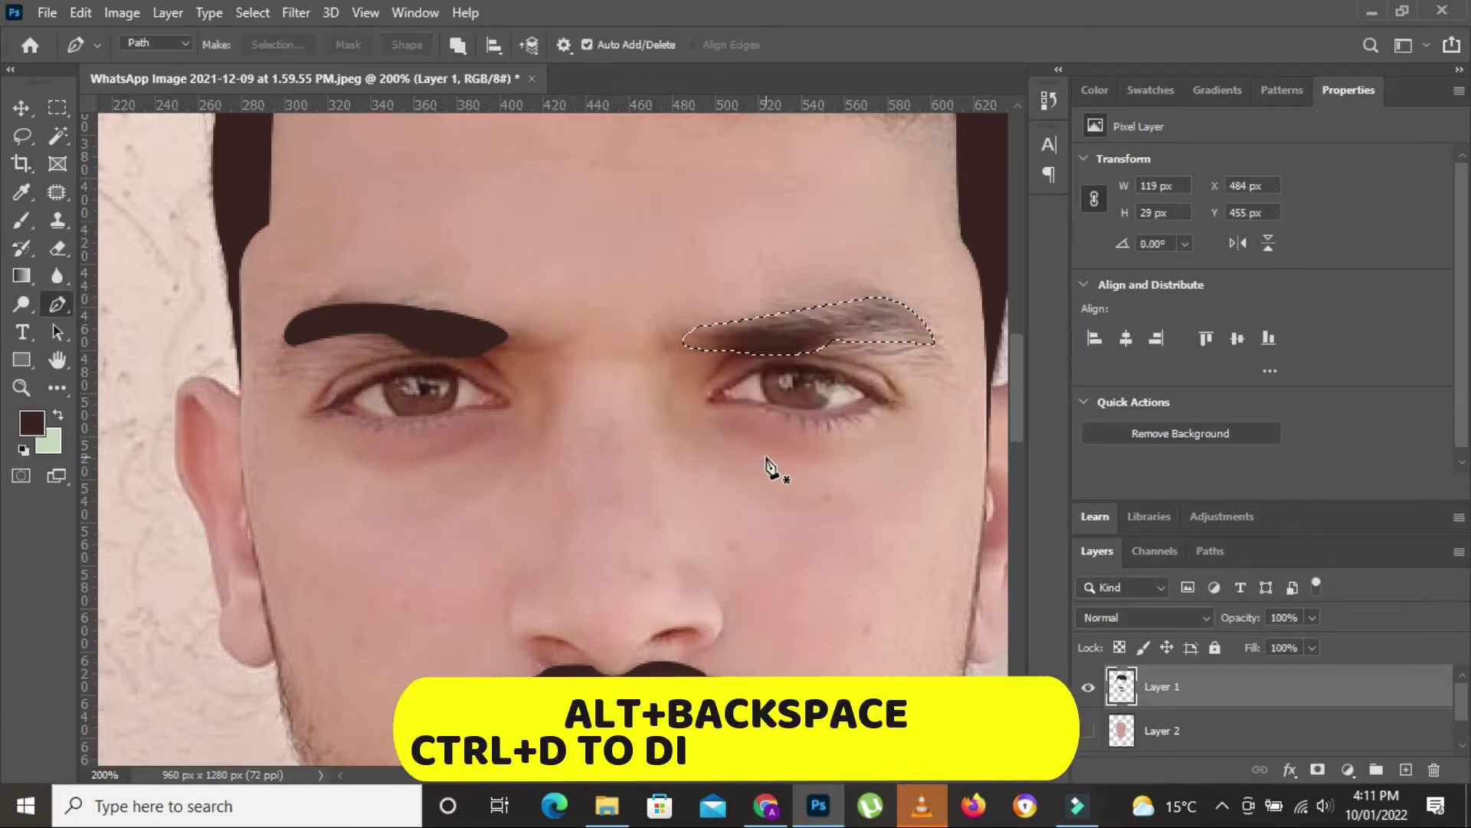
{"action": "key", "text": "alt+BackSpace"}
{"action": "key", "text": "ctrl+d"}
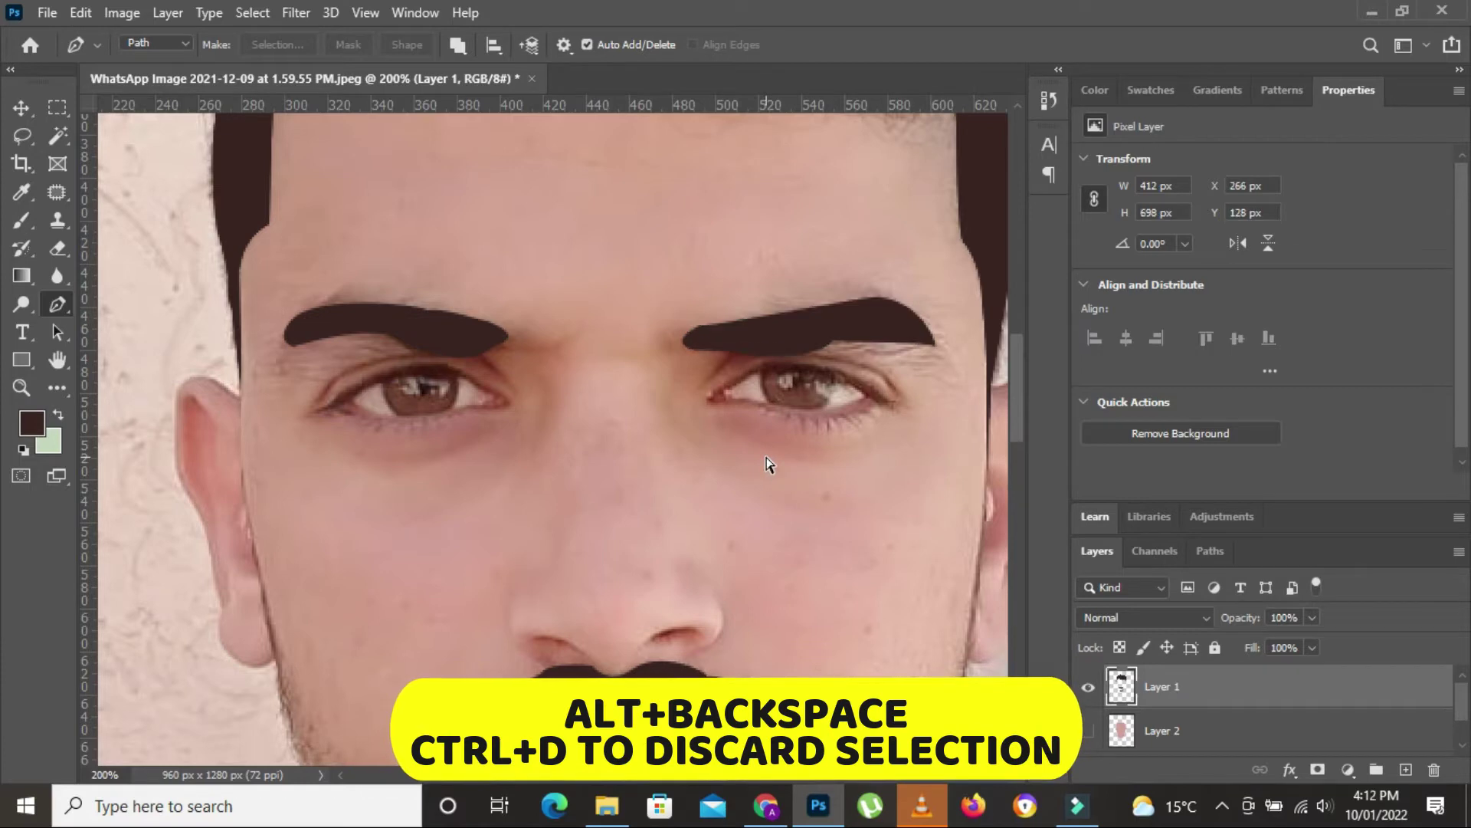
{"action": "key", "text": "ctrl+minus"}
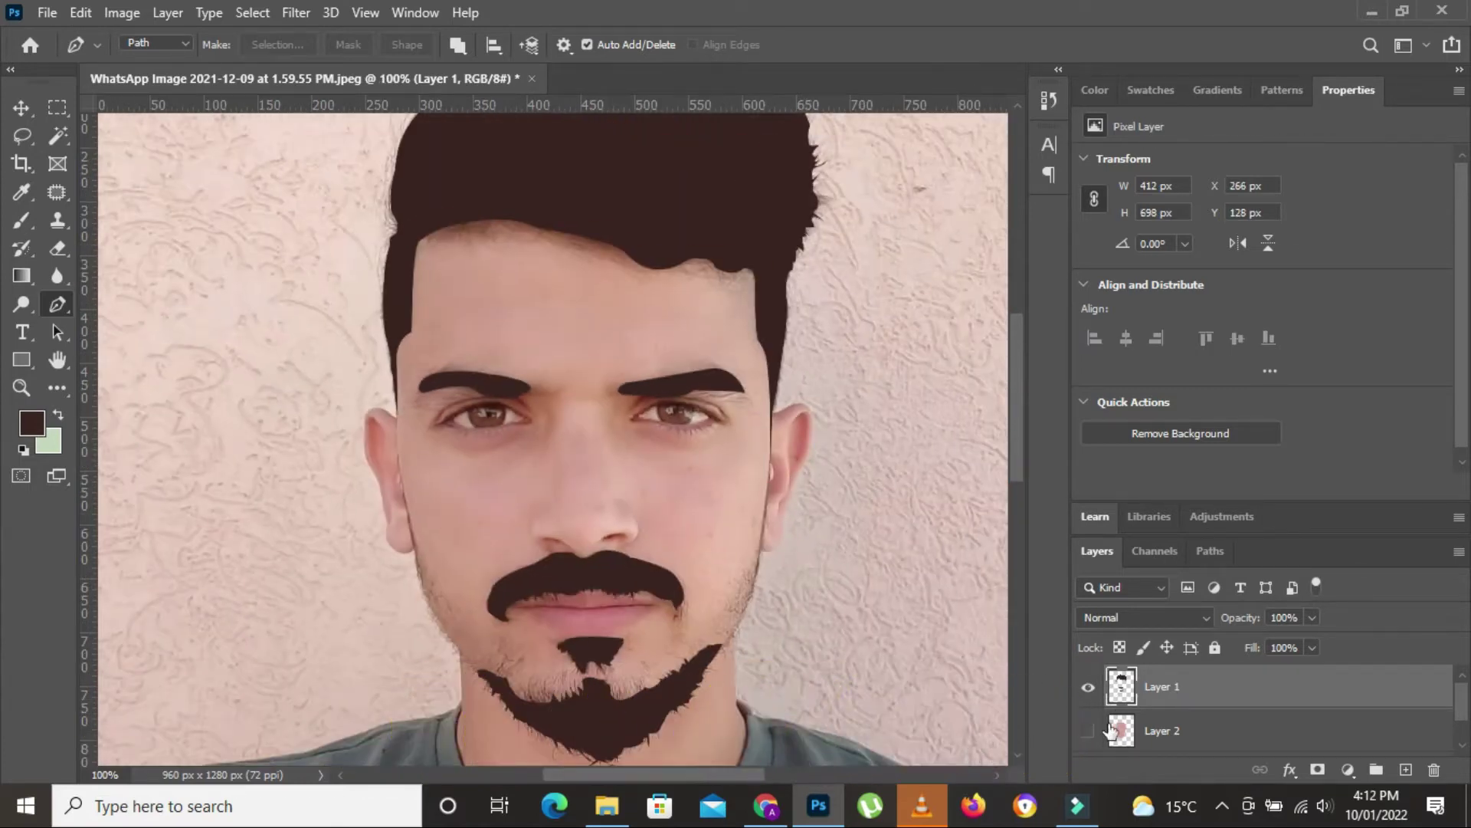
Step: Toggle Layer 2 on and off, then zoom to 300% and pan to the left eye
{"action": "left_click", "coordinate": [1088, 730]}
{"action": "left_click", "coordinate": [1088, 730]}
{"action": "key", "text": "ctrl+plus"}
{"action": "key", "text": "ctrl+plus"}
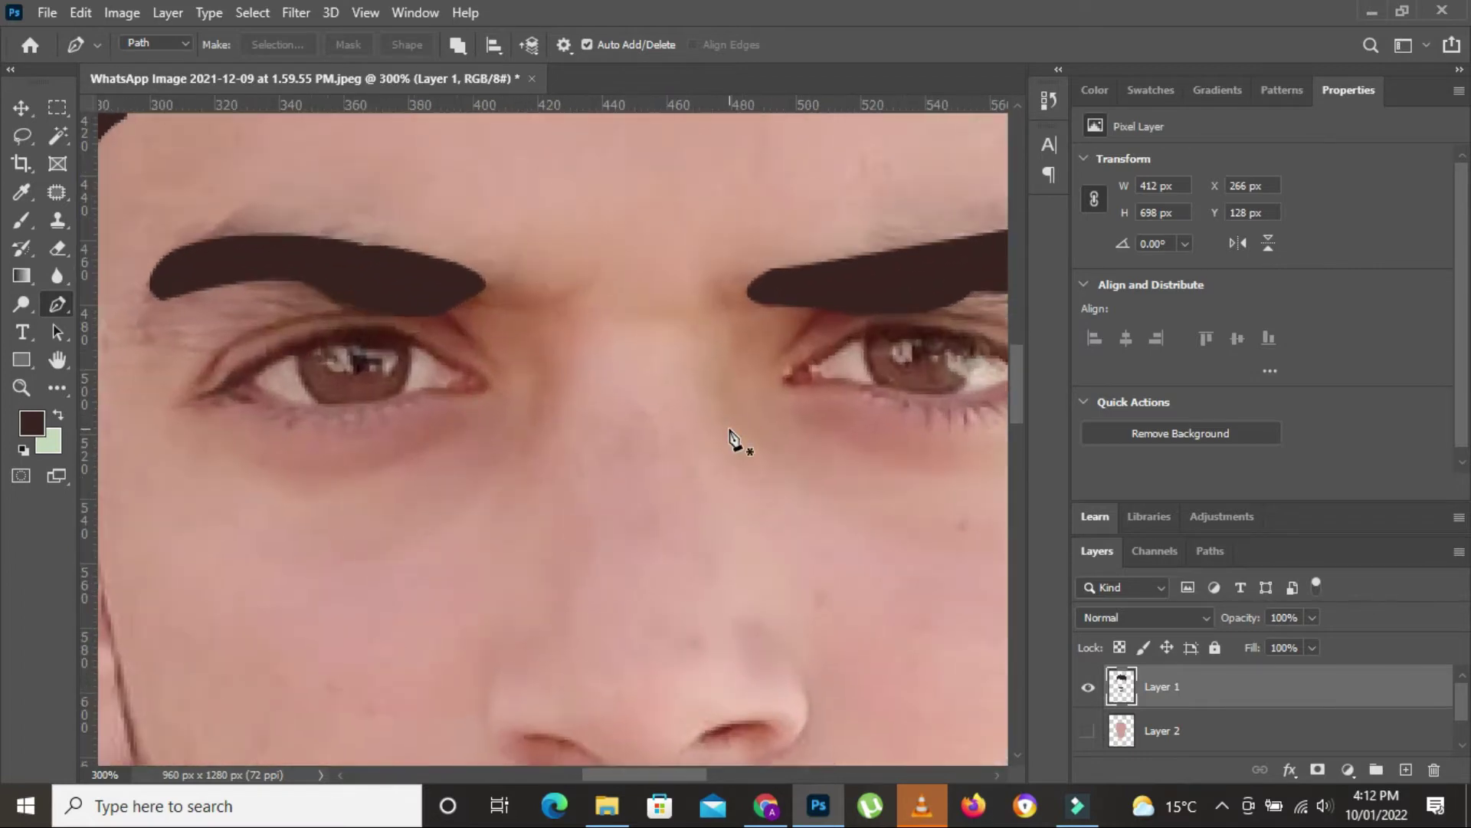
{"action": "mouse_move", "coordinate": [318, 386]}
{"action": "left_mouse_down"}
{"action": "mouse_move", "coordinate": [529, 377]}
{"action": "mouse_move", "coordinate": [512, 387]}
{"action": "left_mouse_up"}
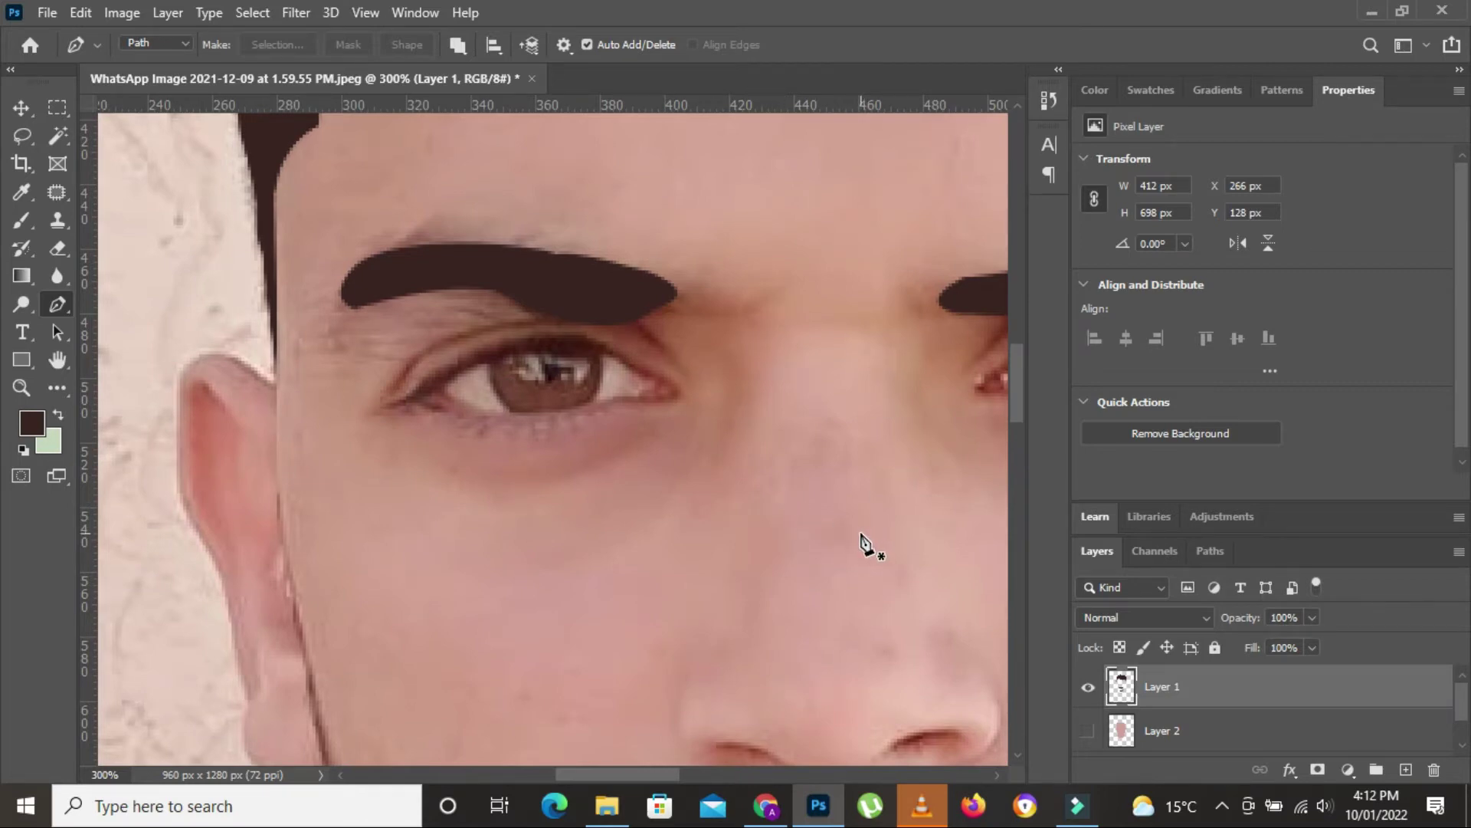
Step: Add Layer 3 and Pen-trace the white of the left eye
{"action": "left_click", "coordinate": [1164, 730]}
{"action": "left_click", "coordinate": [1406, 769]}
{"action": "left_click", "coordinate": [463, 373]}
{"action": "left_click", "coordinate": [449, 396]}
{"action": "left_click", "coordinate": [522, 413]}
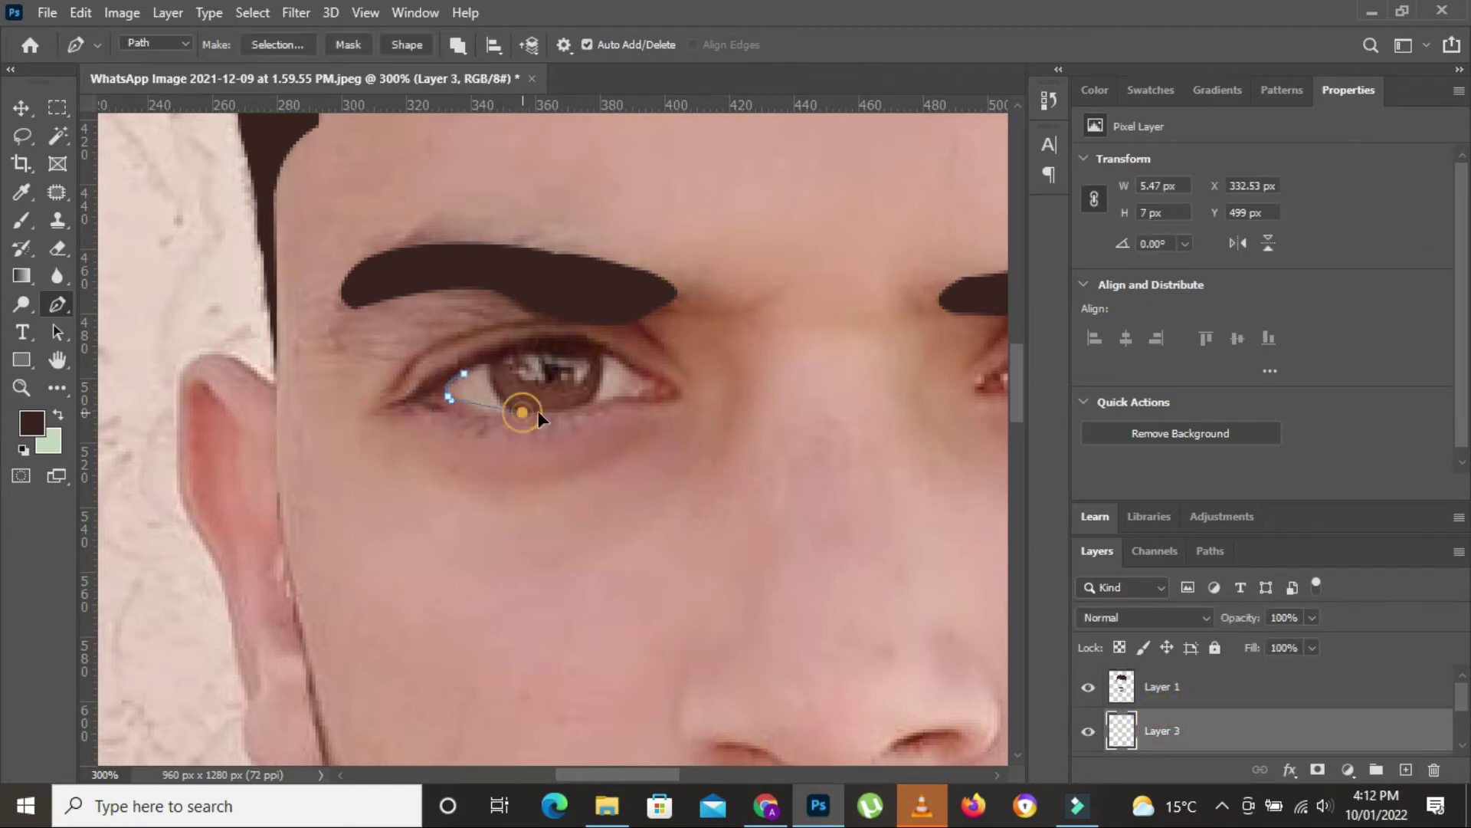
{"action": "left_click", "coordinate": [619, 395]}
{"action": "left_click", "coordinate": [571, 341]}
{"action": "left_click", "coordinate": [463, 373]}
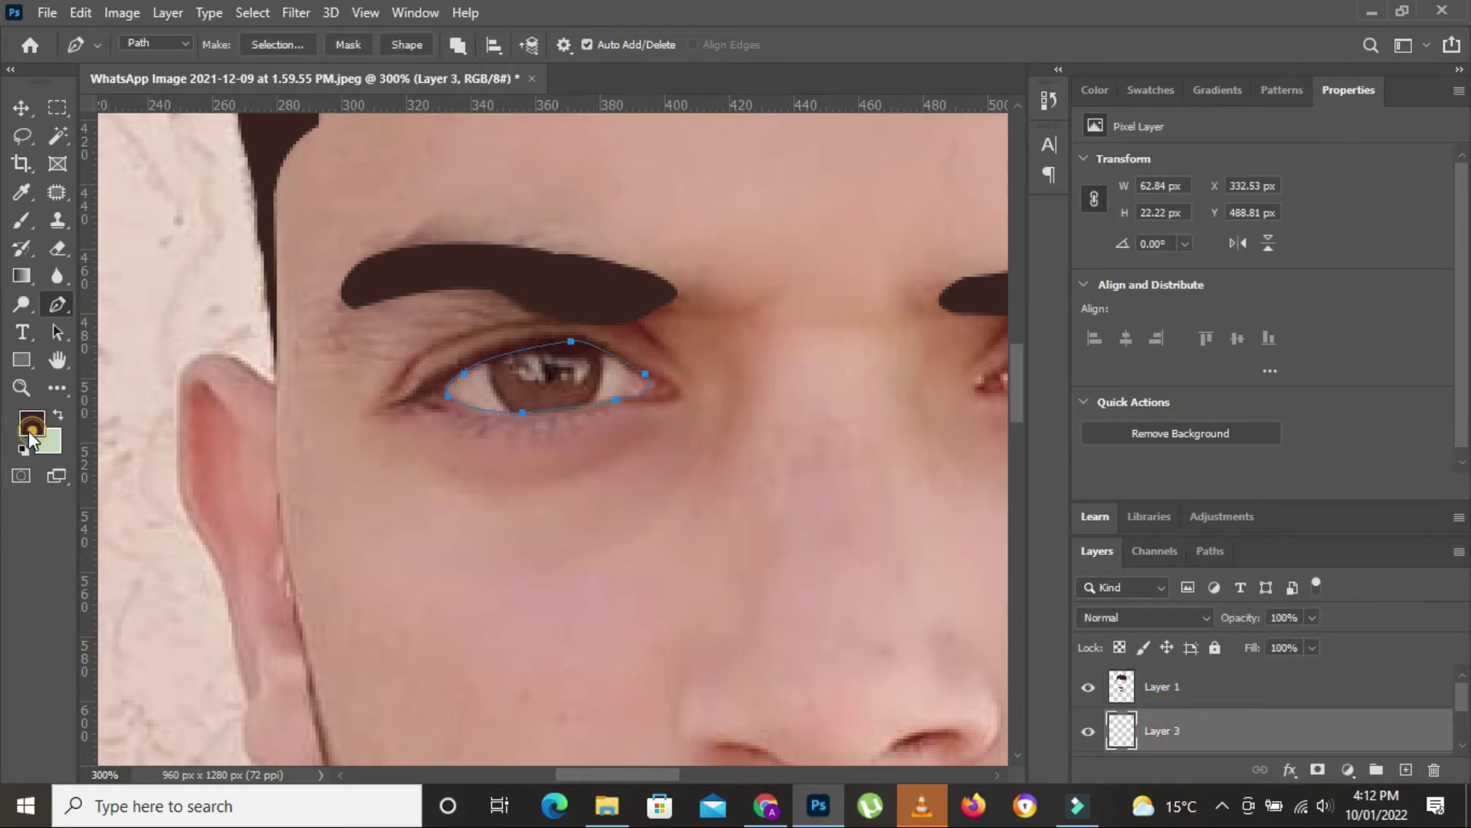
Step: Set the foreground colour to a pale pinkish-white sampled from the eye
{"action": "left_click", "coordinate": [32, 423]}
{"action": "left_click", "coordinate": [481, 389]}
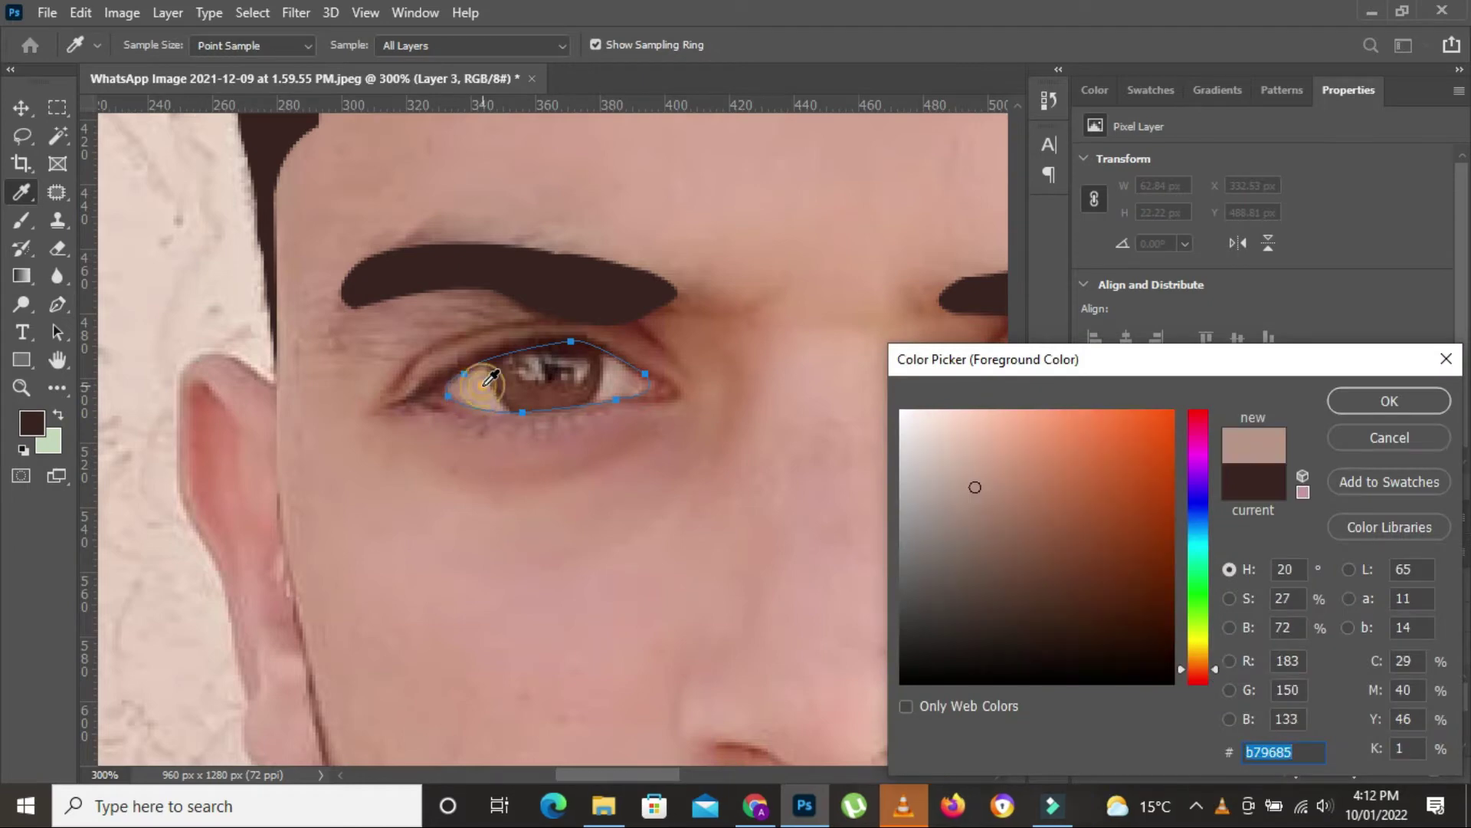
{"action": "left_click", "coordinate": [948, 467]}
{"action": "left_click_drag", "start_coordinate": [948, 467], "coordinate": [941, 457]}
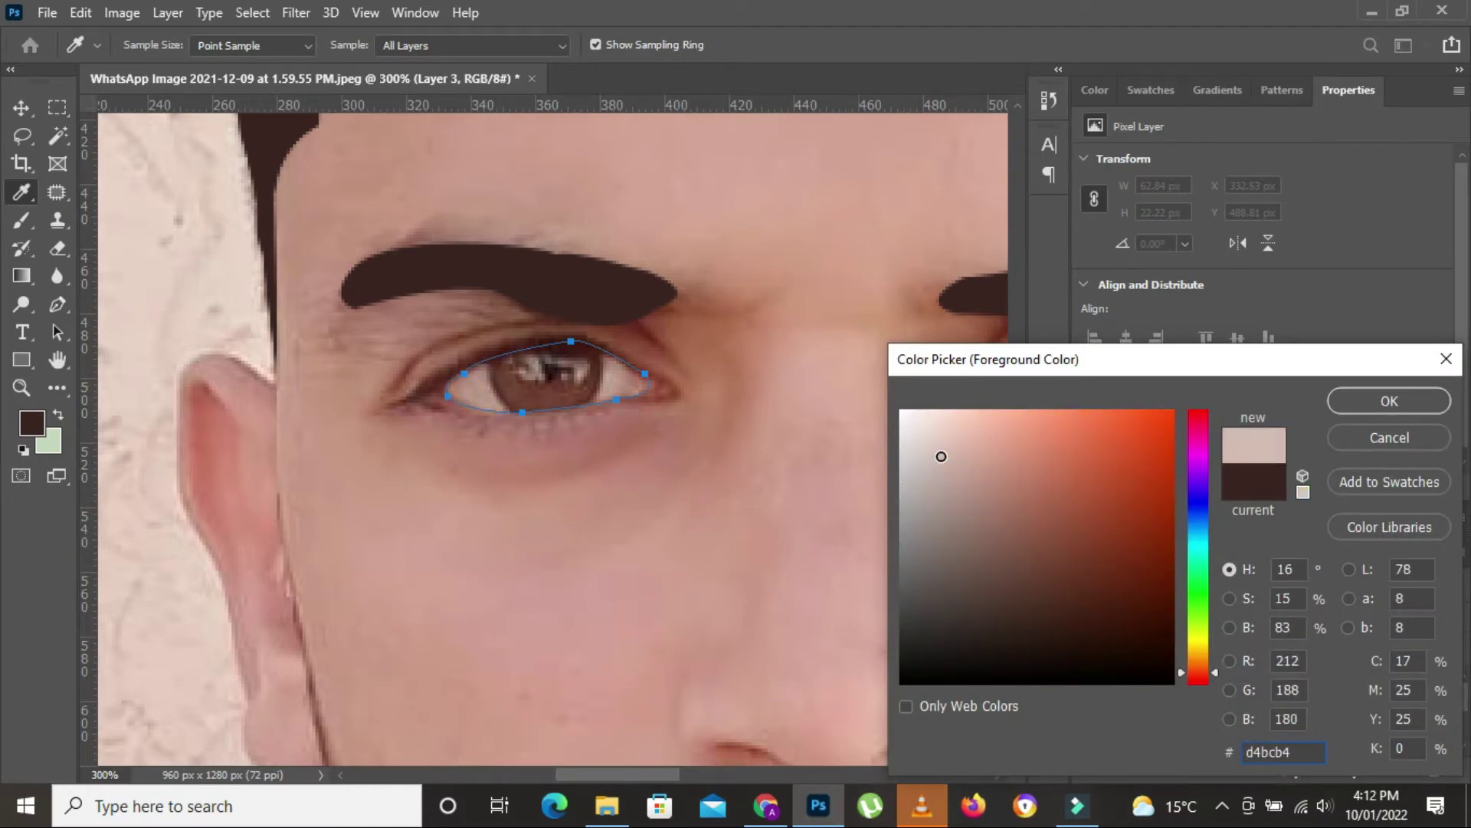
{"action": "left_click", "coordinate": [1371, 414]}
{"action": "key", "text": "p"}
Step: Fill the left eye white with the pale colour and deselect
{"action": "right_click", "coordinate": [647, 209]}
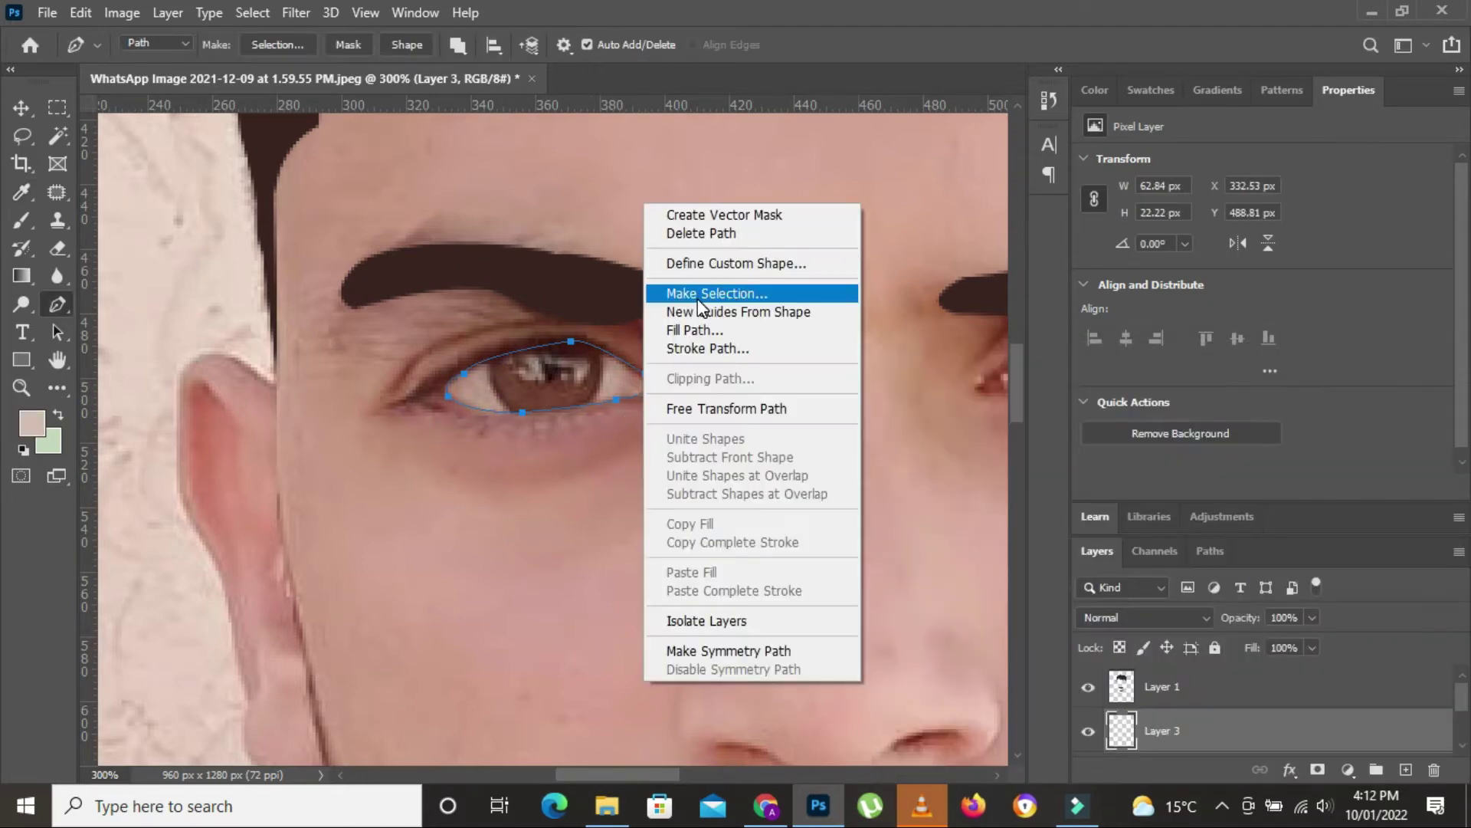
{"action": "left_click", "coordinate": [698, 297]}
{"action": "left_click", "coordinate": [844, 193]}
{"action": "key", "text": "alt"}
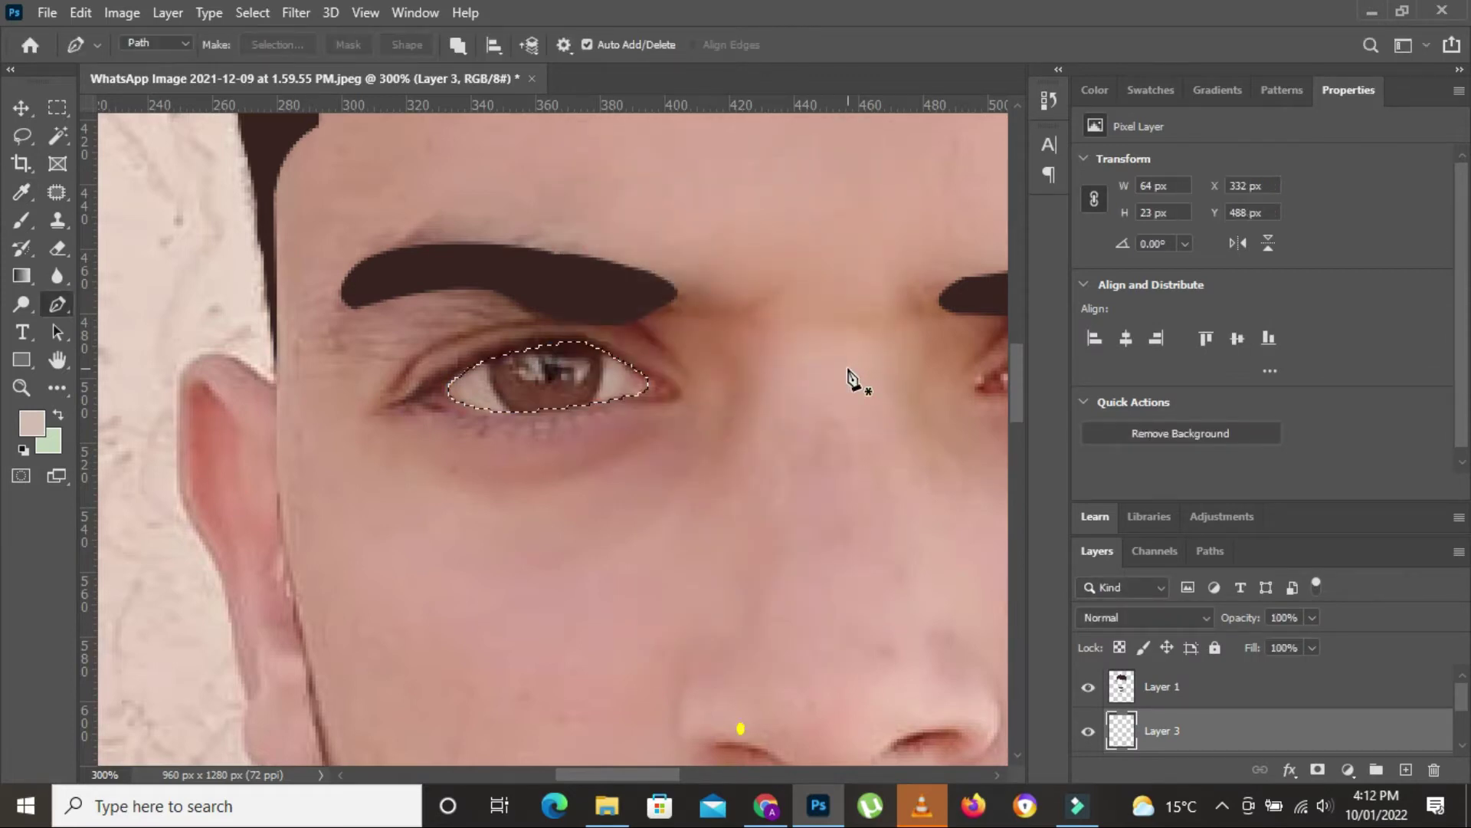
{"action": "key", "text": "alt+BackSpace"}
{"action": "key", "text": "ctrl+d"}
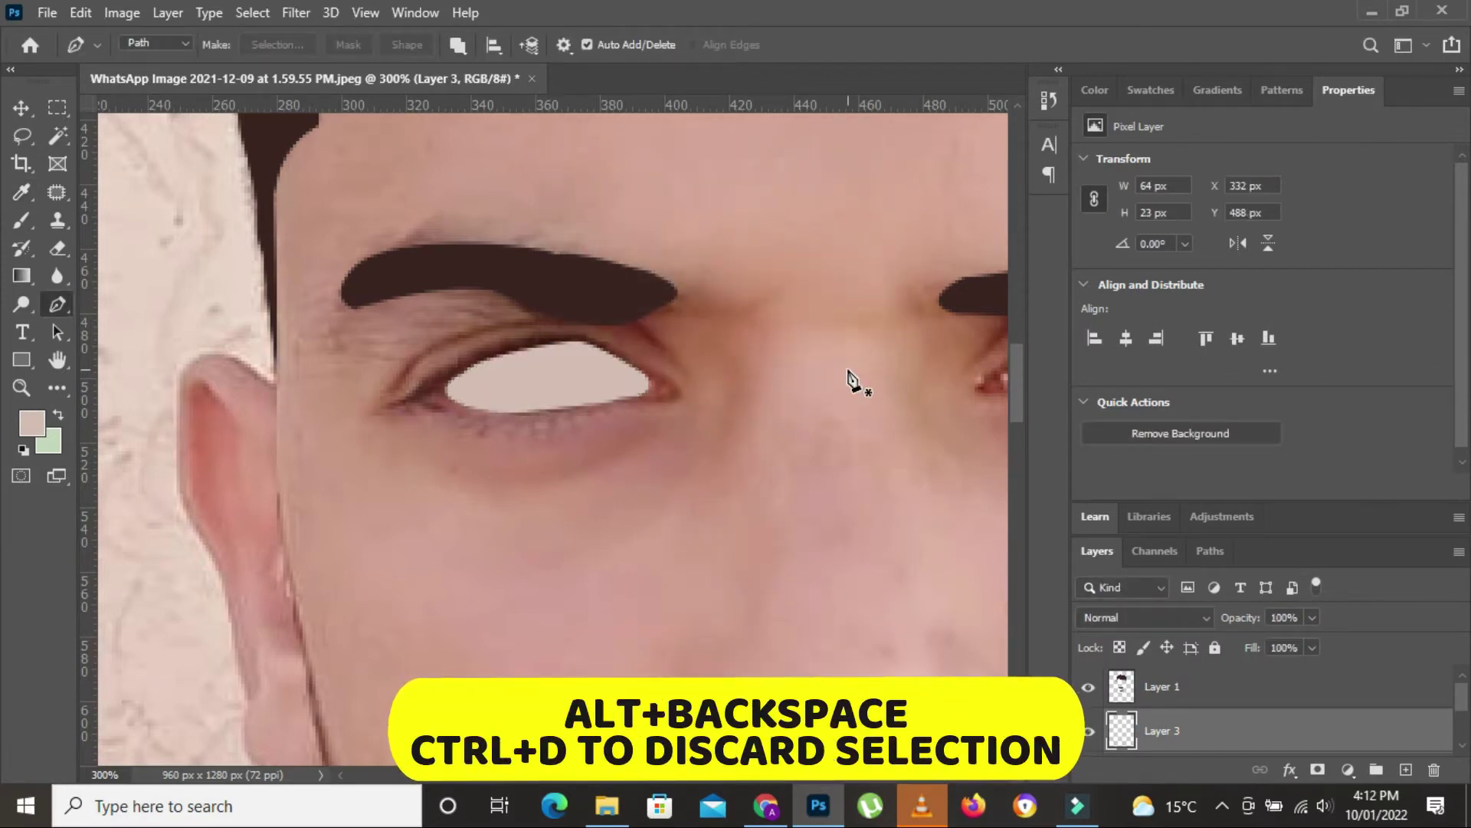
Step: Trace the right eye white and fill it with the same pale colour
{"action": "left_click_drag", "start_coordinate": [846, 369], "coordinate": [368, 453]}
{"action": "left_click", "coordinate": [535, 432]}
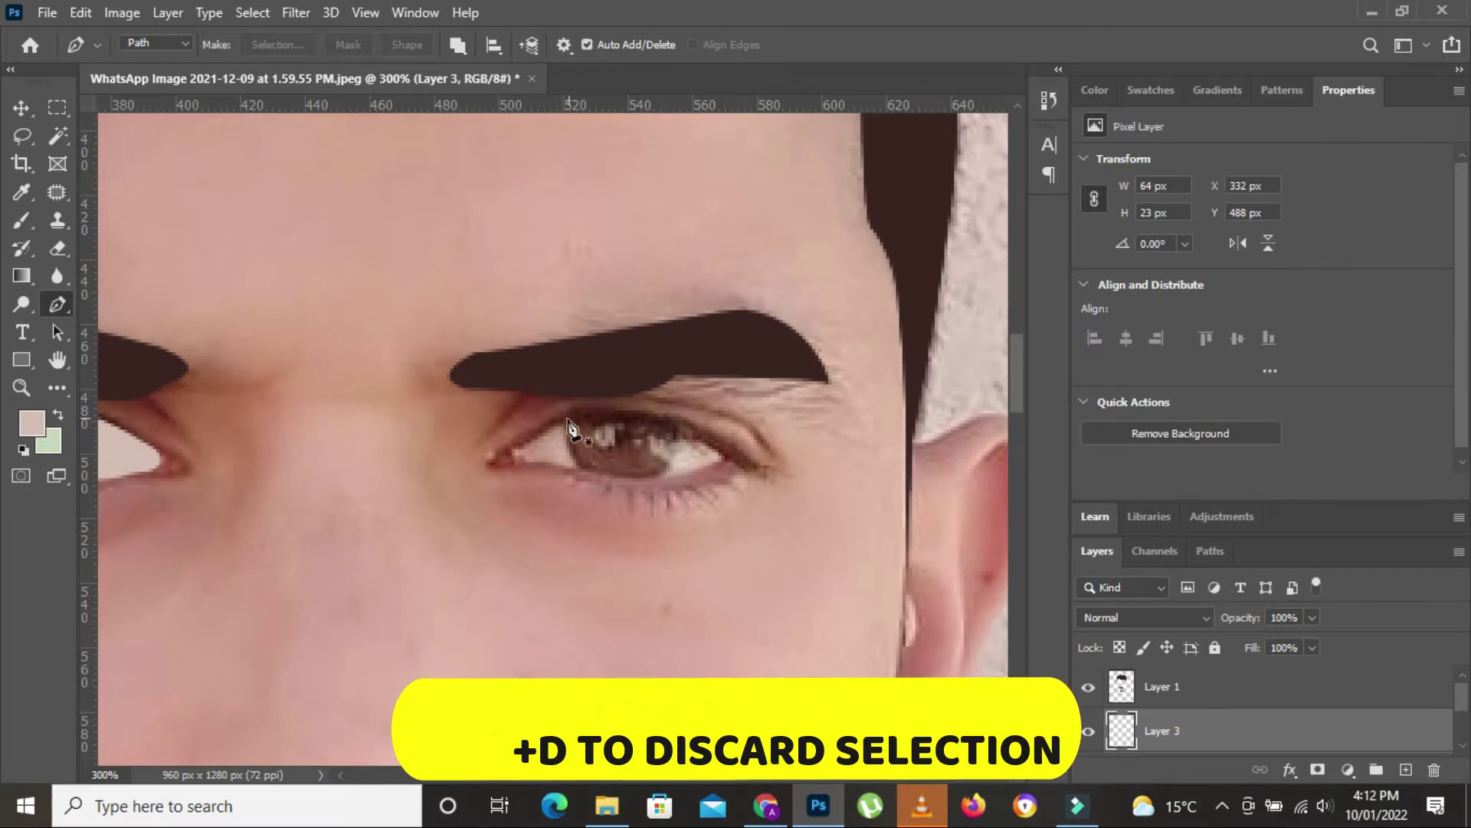
{"action": "left_click", "coordinate": [514, 455]}
{"action": "left_click", "coordinate": [538, 462]}
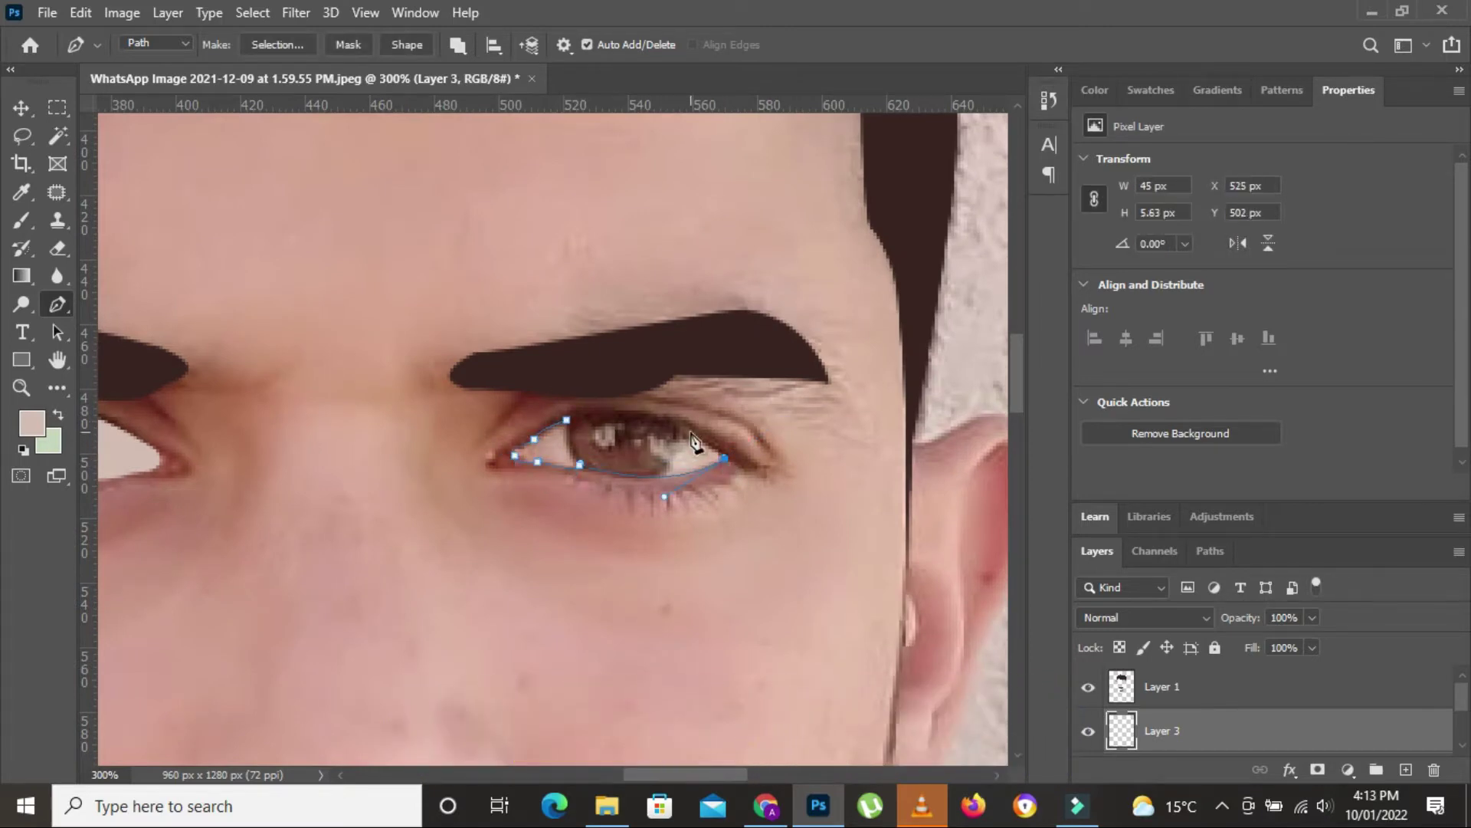
{"action": "left_click_drag", "start_coordinate": [566, 420], "coordinate": [555, 434]}
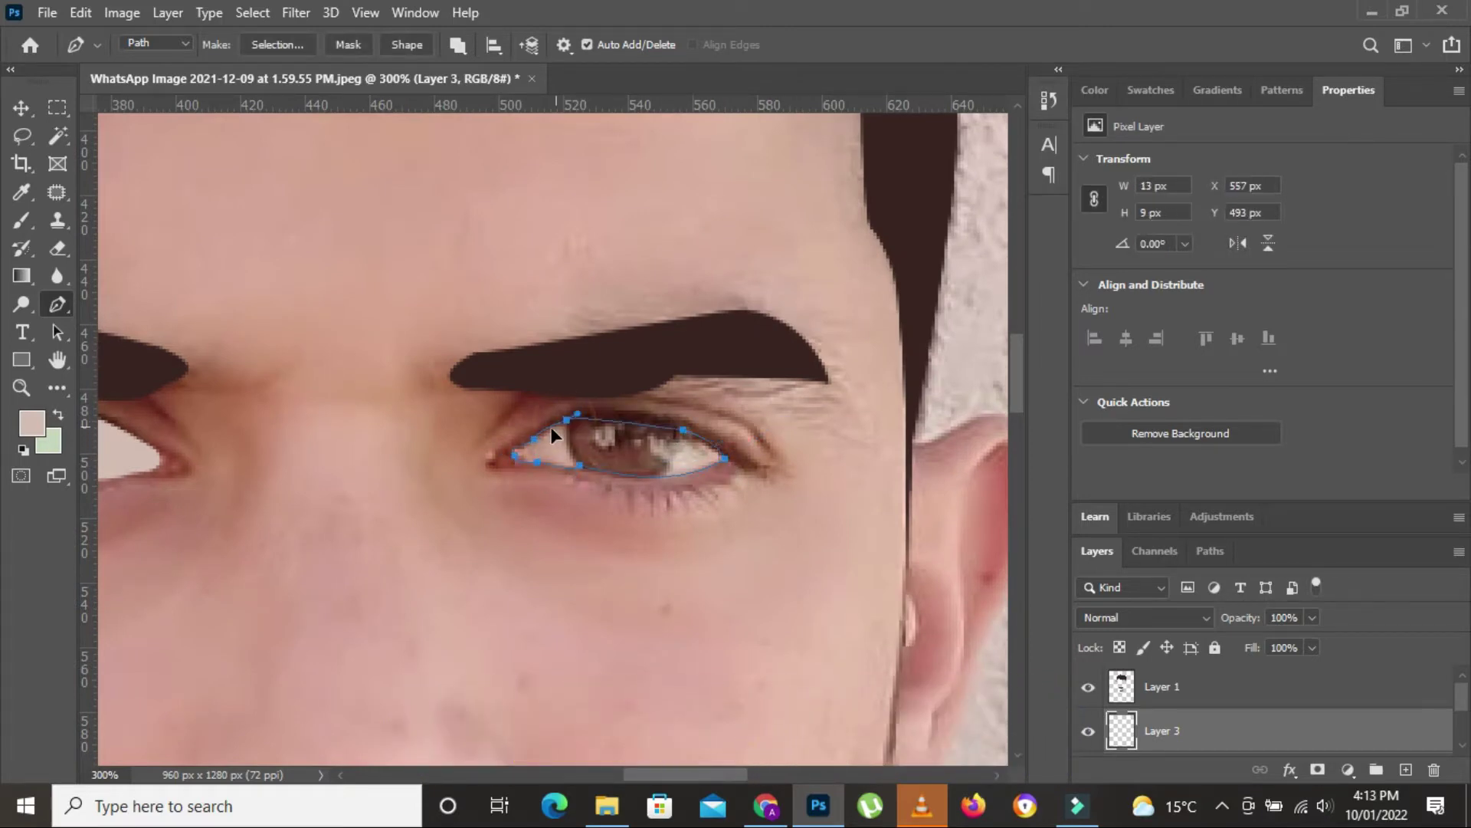
{"action": "right_click", "coordinate": [640, 255]}
{"action": "left_click", "coordinate": [687, 345]}
{"action": "left_click", "coordinate": [846, 190]}
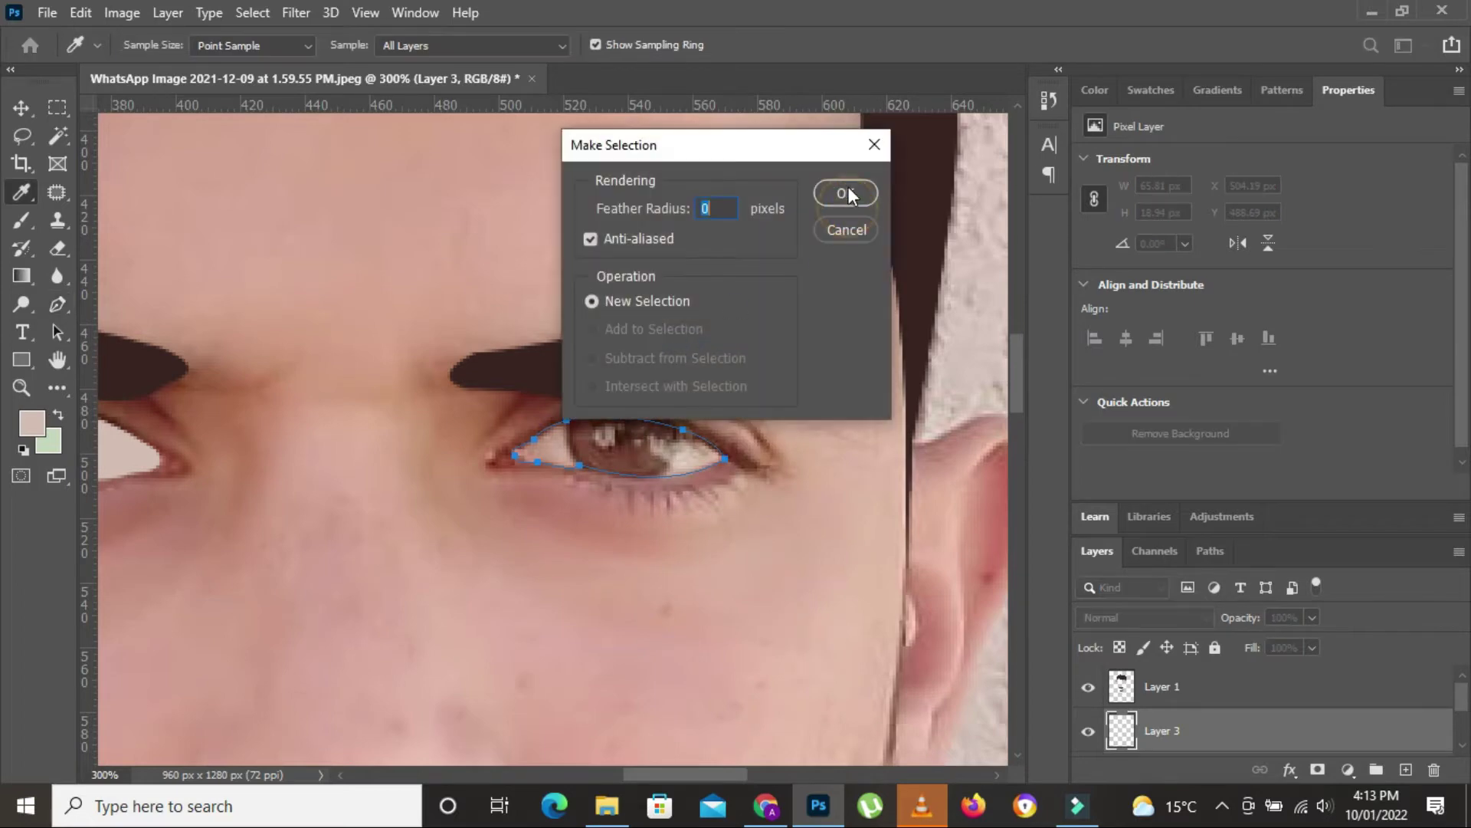
{"action": "key", "text": "alt+BackSpace"}
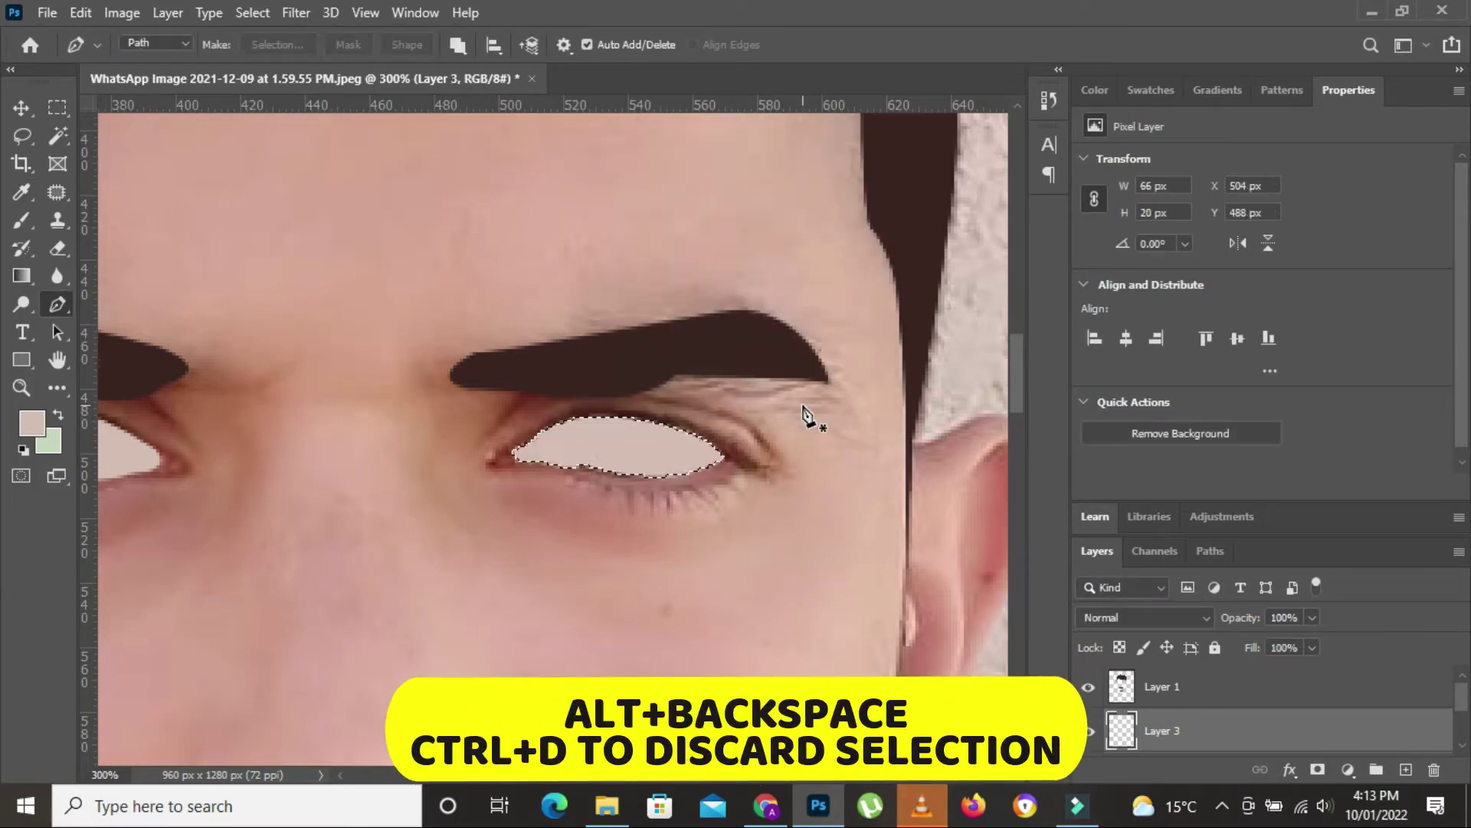
{"action": "key", "text": "ctrl+d"}
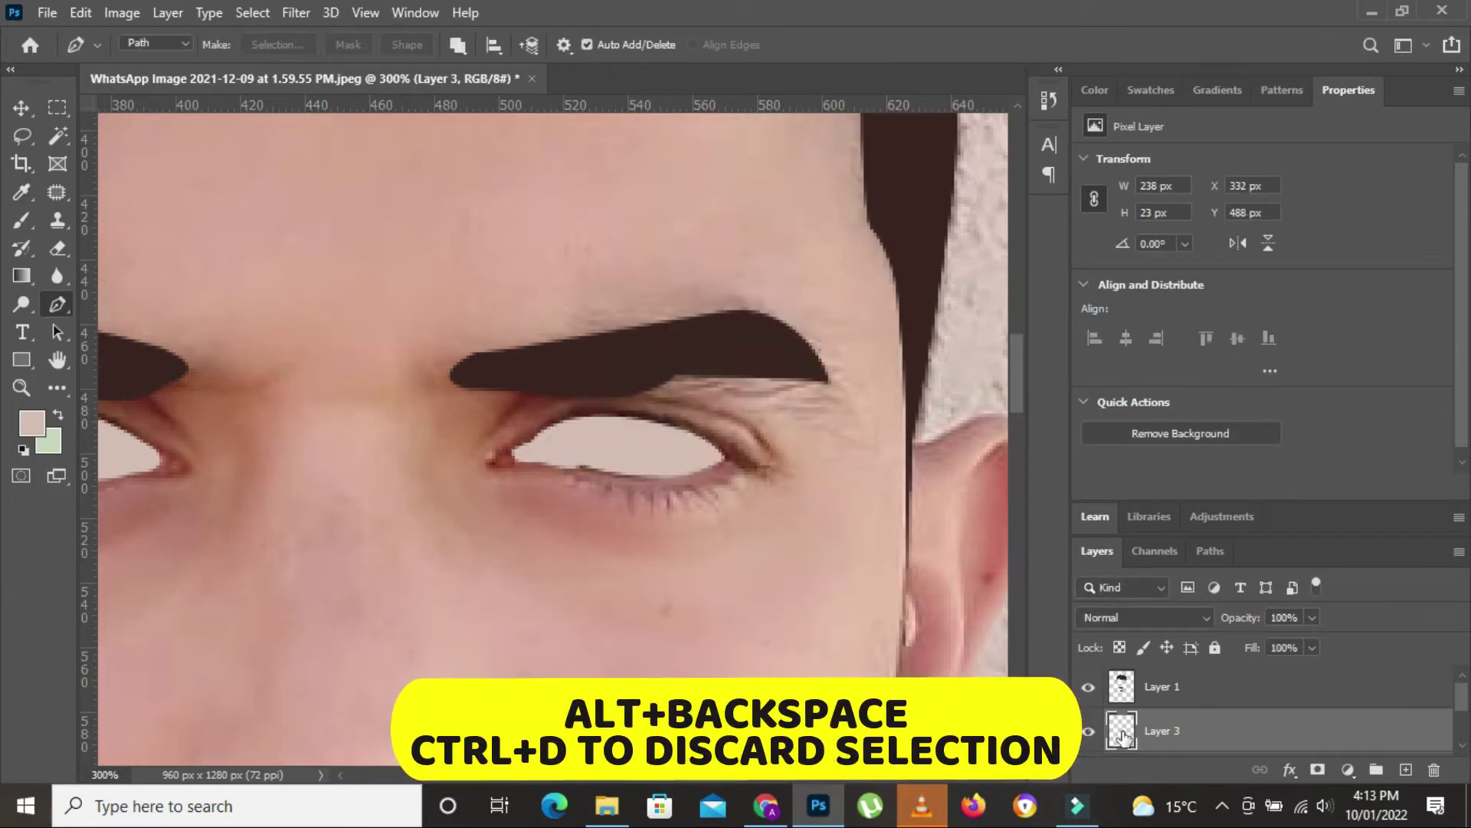
Step: Hide the eye-white layer, add Layer 4, and trace the right iris
{"action": "left_click_drag", "start_coordinate": [1123, 736], "coordinate": [1434, 769]}
{"action": "left_click", "coordinate": [1406, 768]}
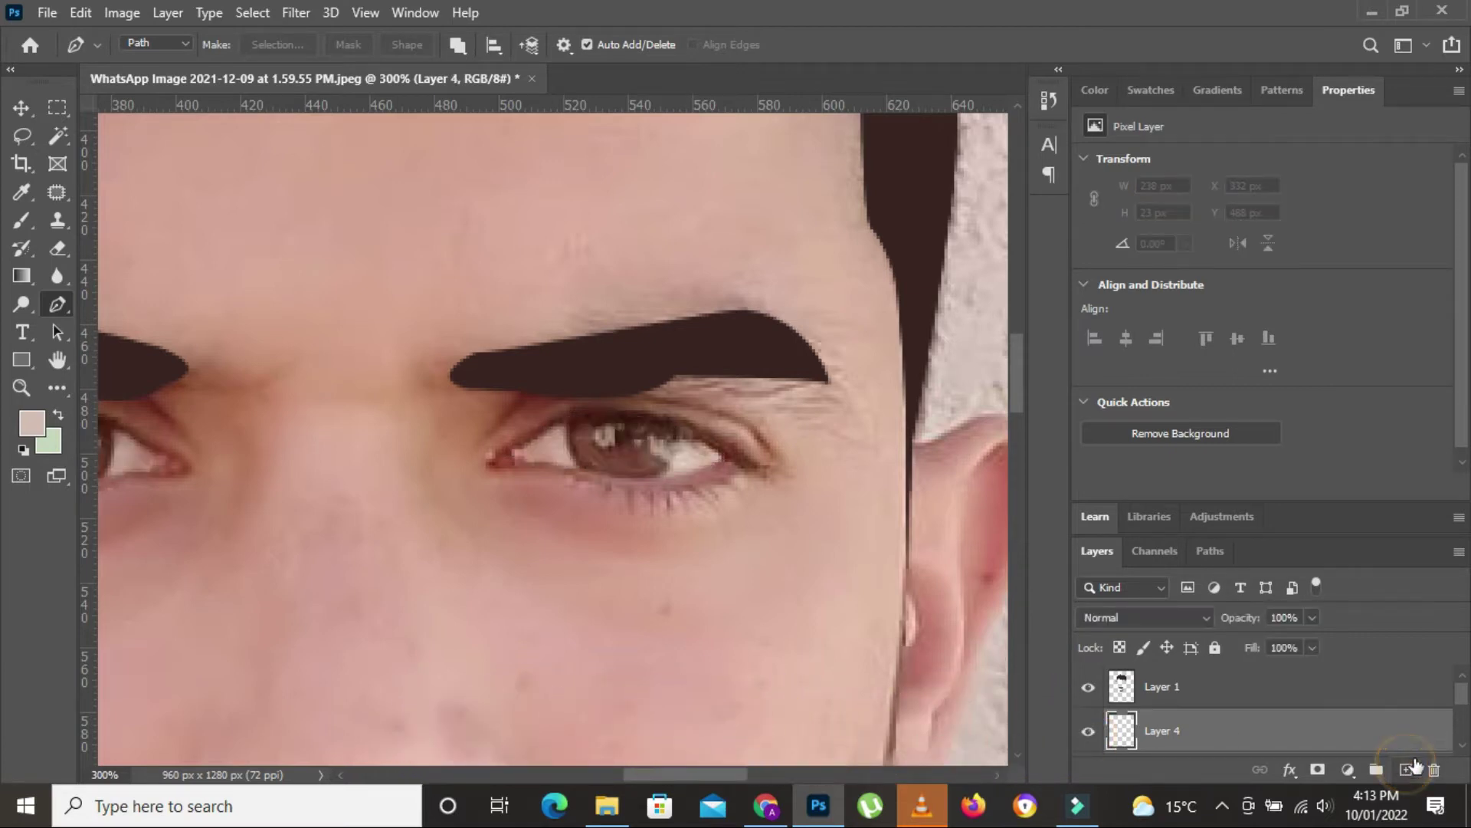
{"action": "left_click", "coordinate": [569, 414]}
{"action": "left_click", "coordinate": [582, 467]}
{"action": "left_click", "coordinate": [670, 462]}
{"action": "left_click_drag", "start_coordinate": [667, 420], "coordinate": [686, 432]}
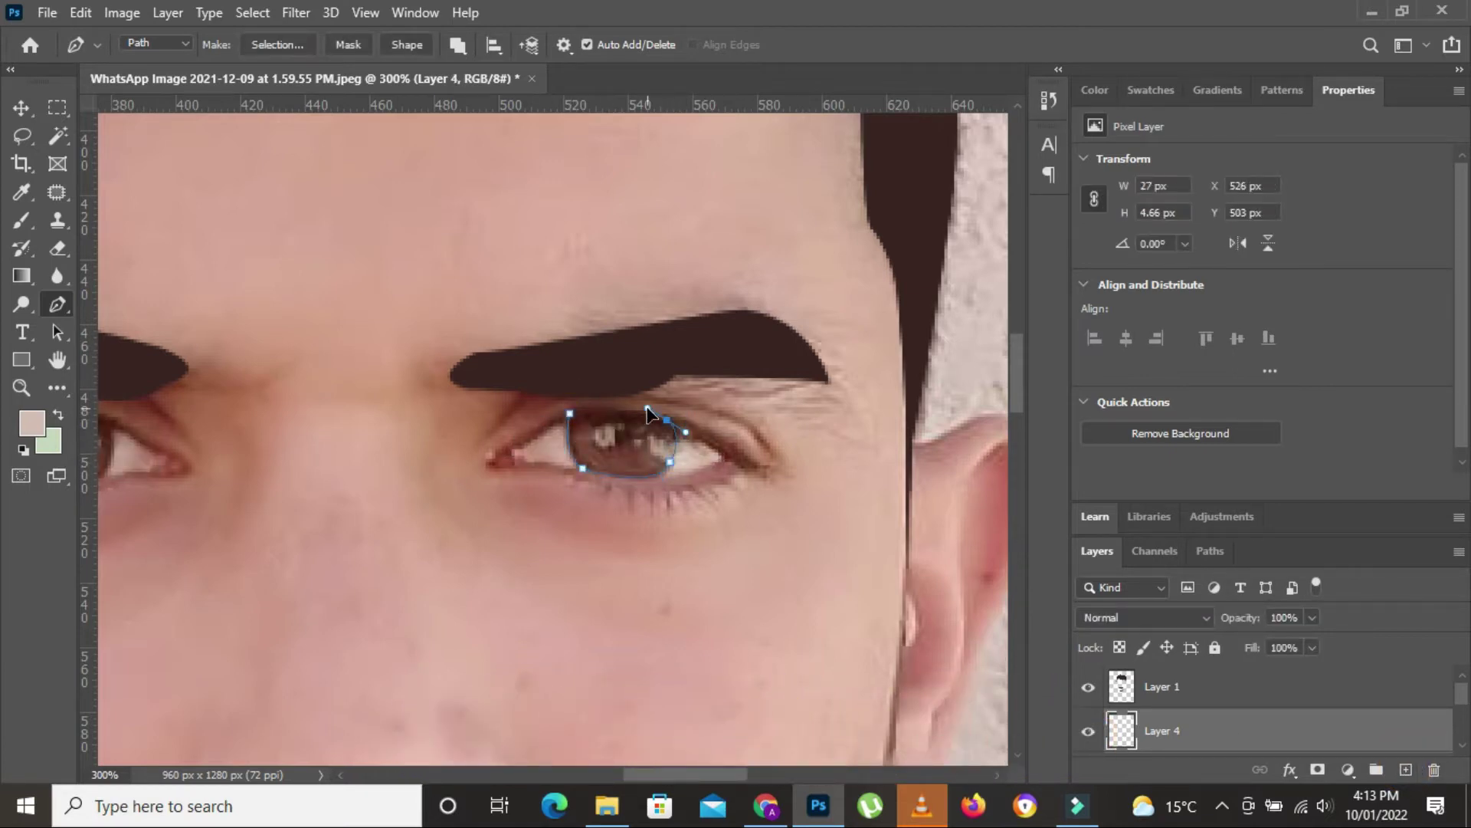
{"action": "left_click", "coordinate": [569, 413]}
Step: Fill the right iris with brown using a 1-pixel feathered selection
{"action": "right_click", "coordinate": [657, 329]}
{"action": "left_click", "coordinate": [494, 296]}
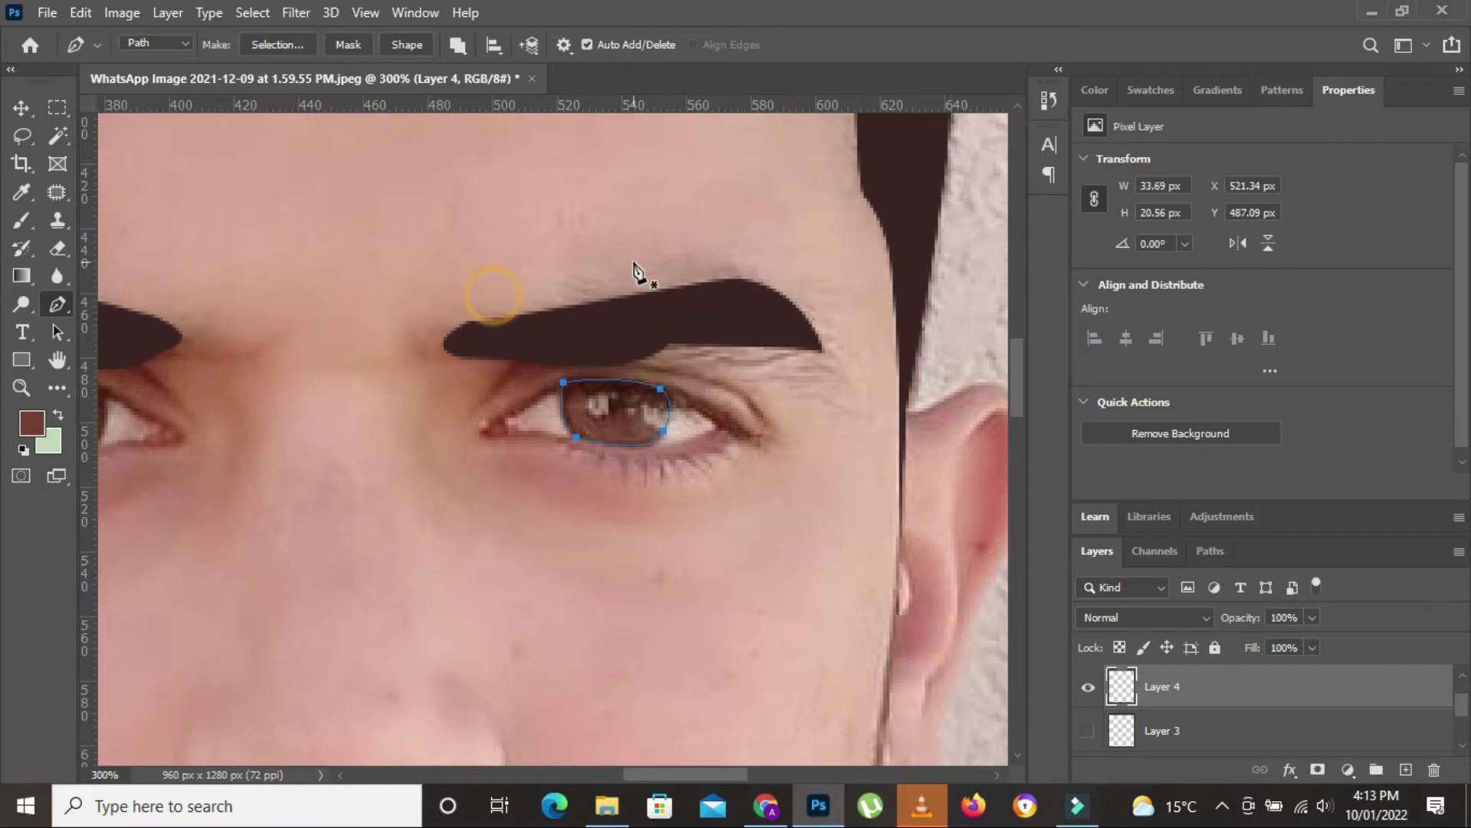
{"action": "right_click", "coordinate": [636, 272]}
{"action": "left_click", "coordinate": [686, 347]}
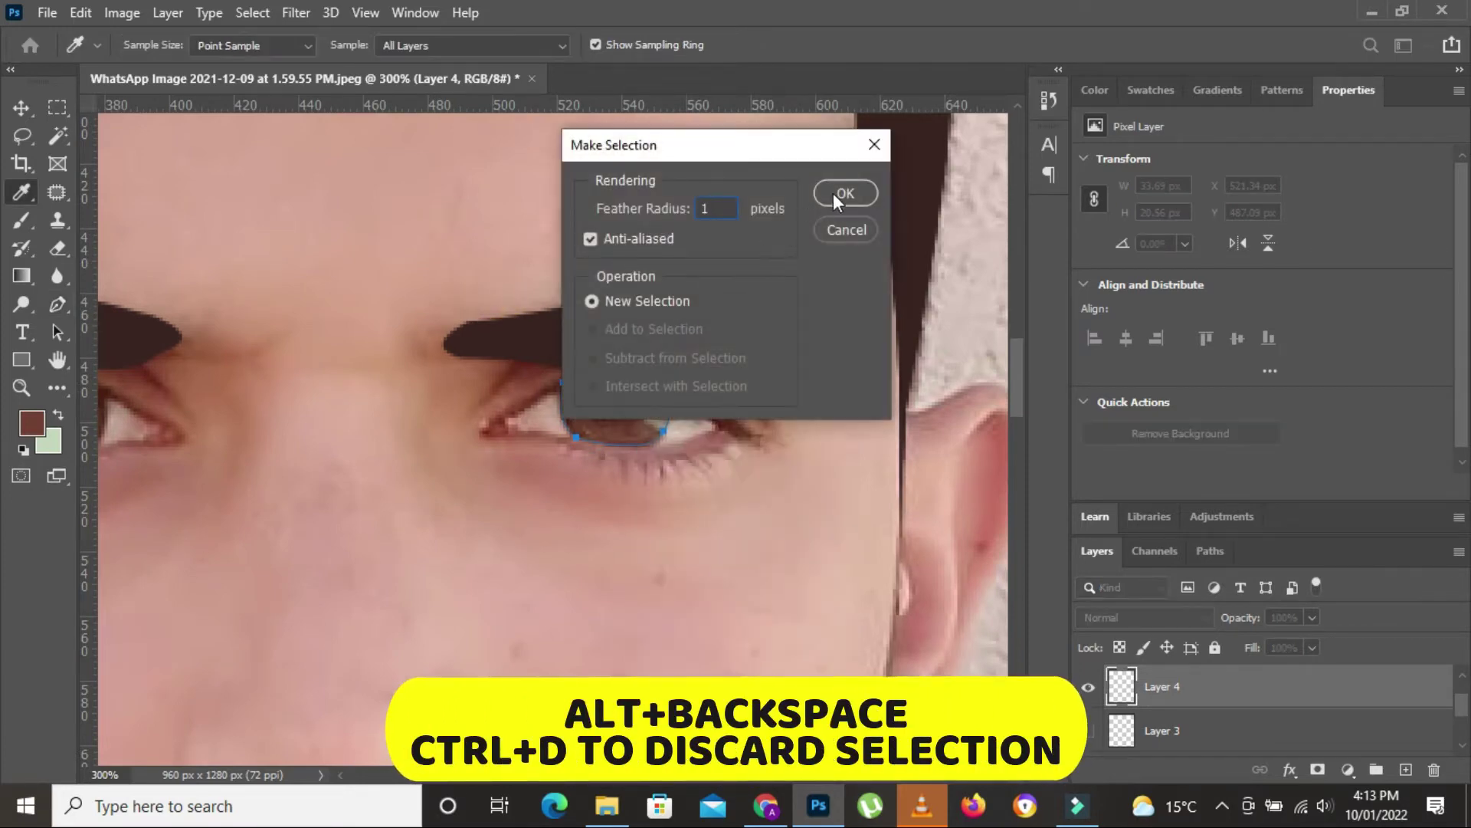
{"action": "left_click", "coordinate": [837, 196]}
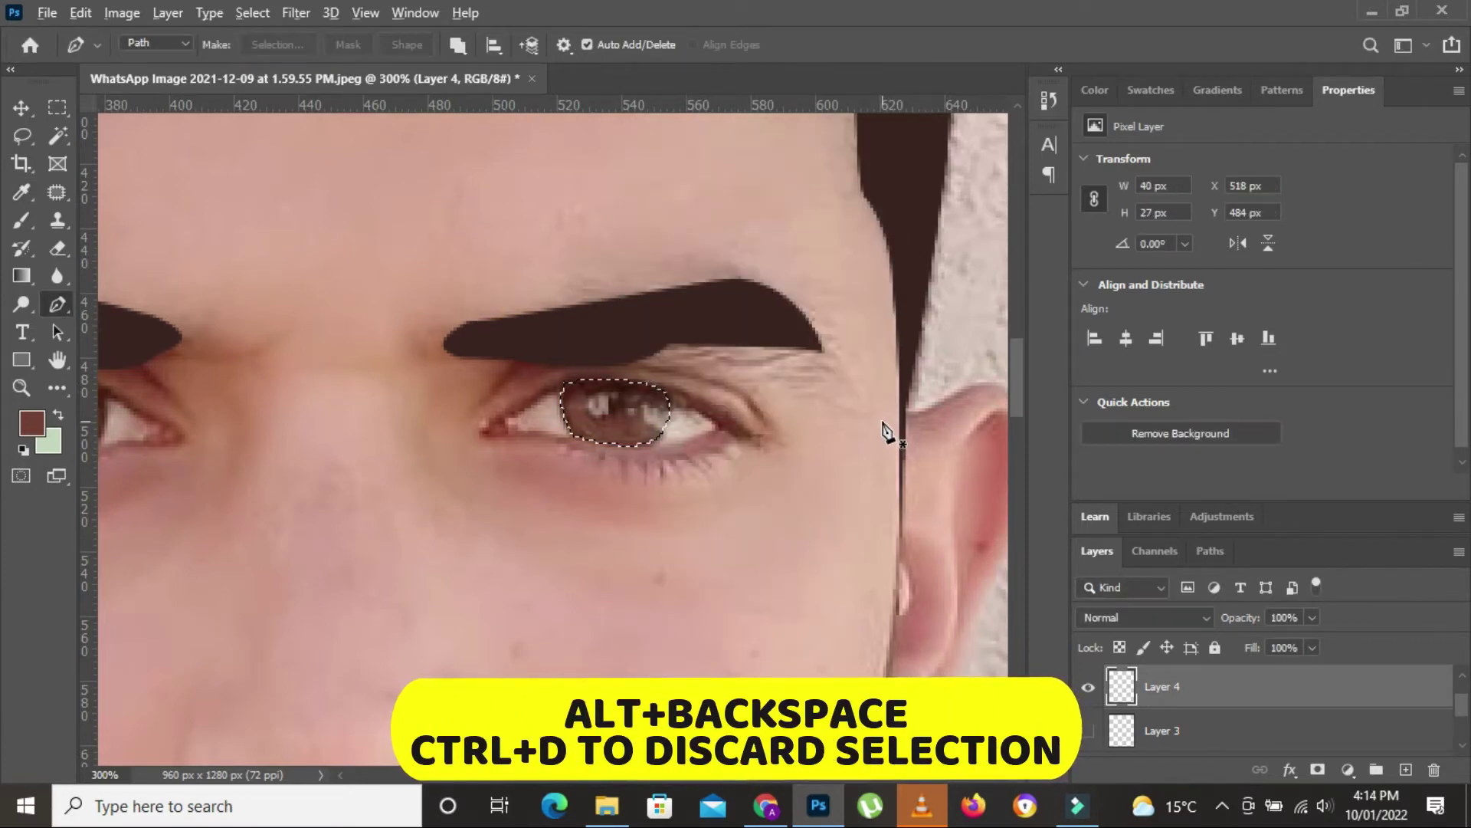
{"action": "key", "text": "alt+BackSpace"}
{"action": "left_click", "coordinate": [1086, 730]}
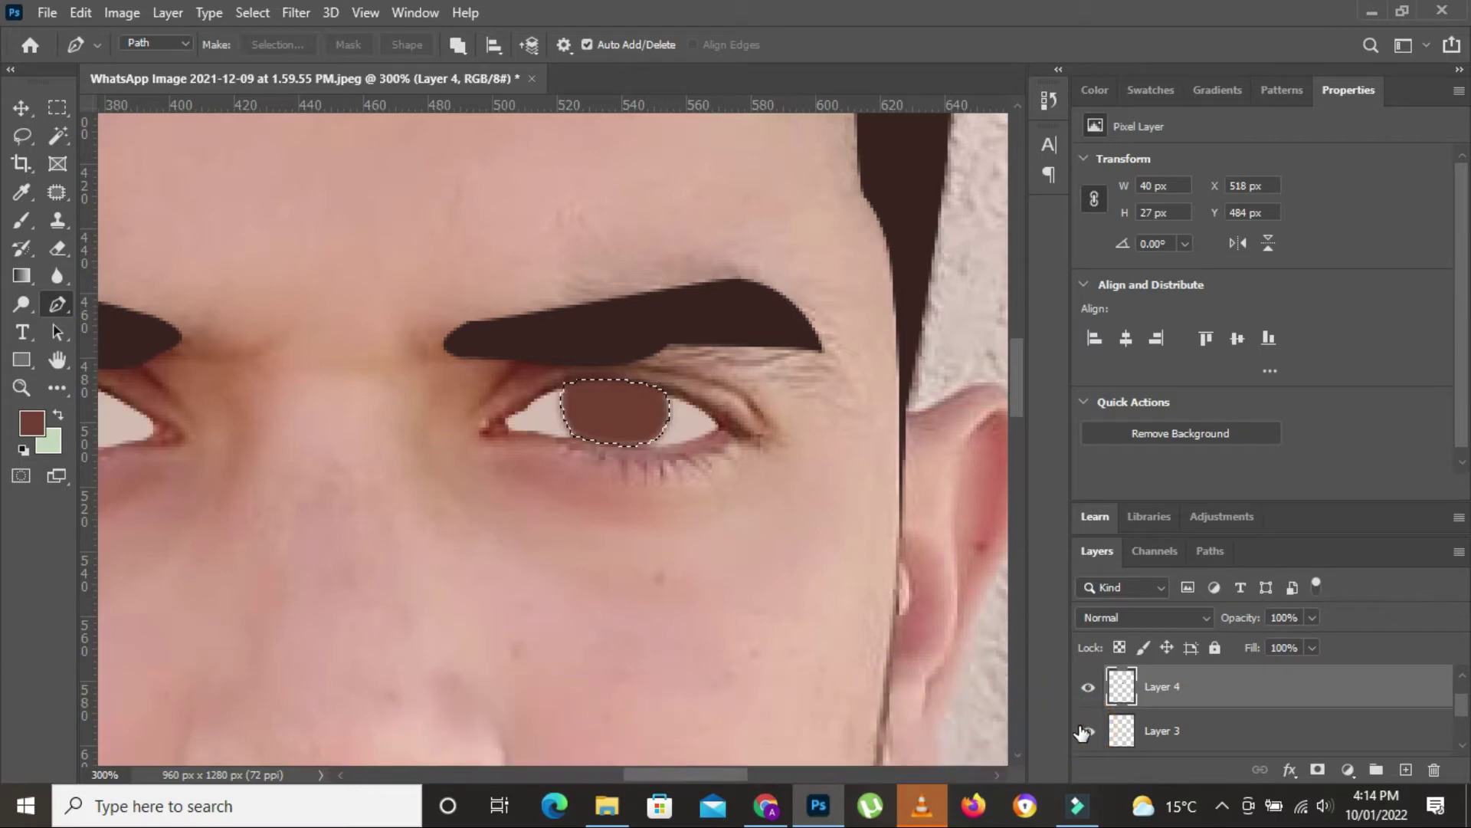
{"action": "key", "text": "ctrl+d"}
Step: Pan to the left eye, hide the eye-white layer, and trace the left iris
{"action": "mouse_move", "coordinate": [477, 575]}
{"action": "left_mouse_down"}
{"action": "mouse_move", "coordinate": [771, 536]}
{"action": "mouse_move", "coordinate": [888, 605]}
{"action": "left_mouse_up"}
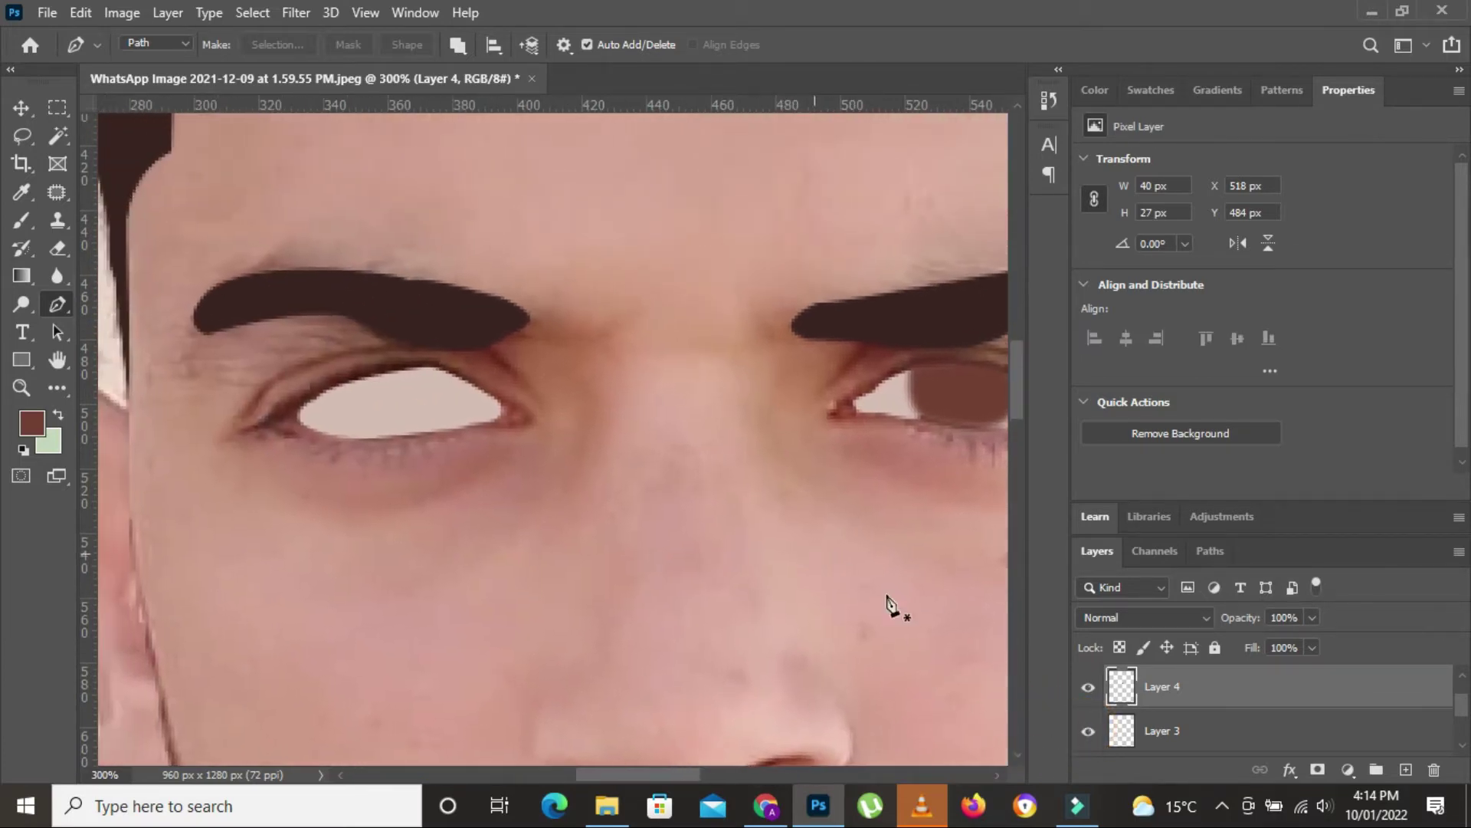
{"action": "left_click", "coordinate": [1087, 731]}
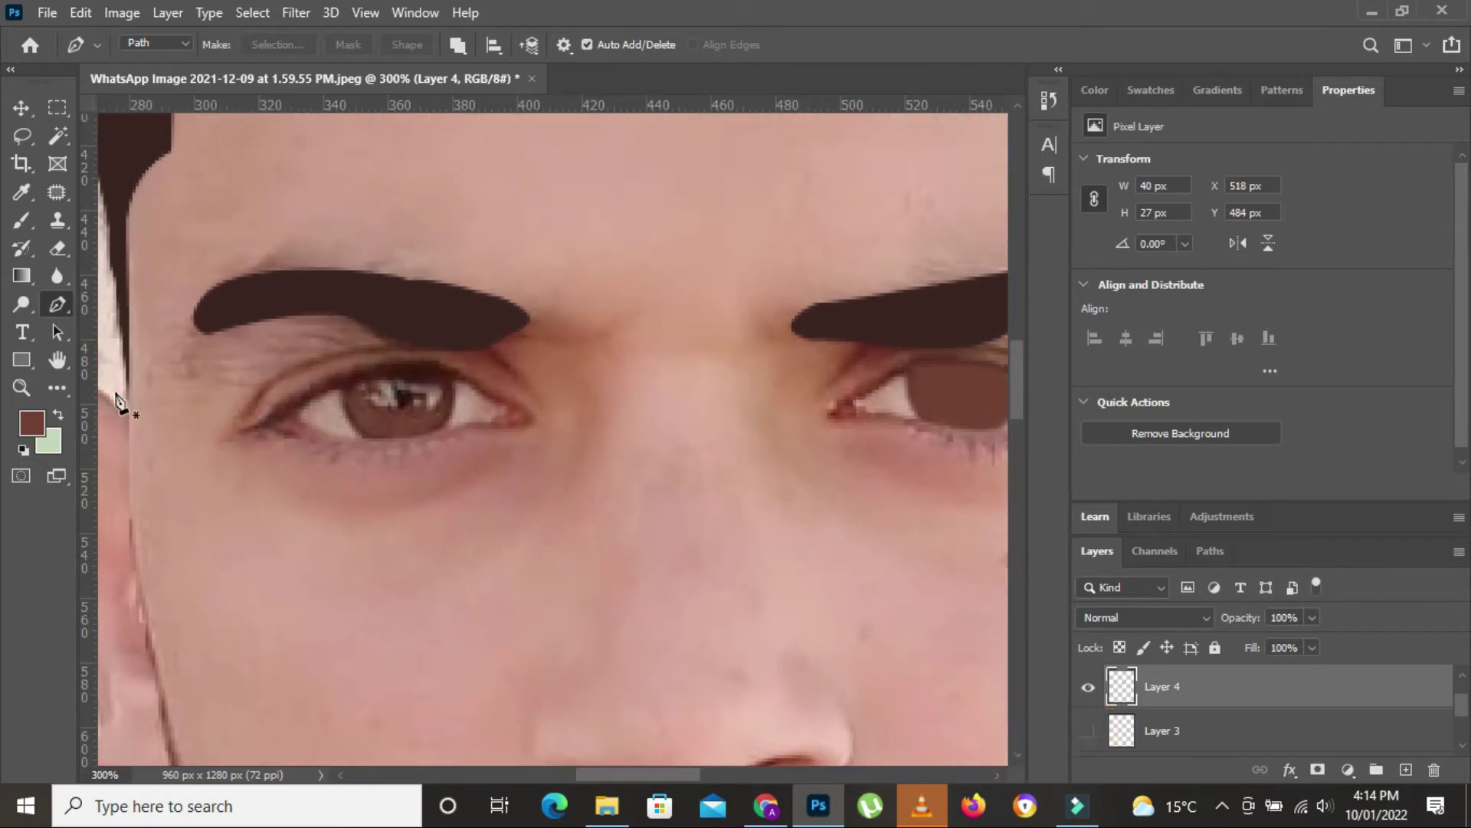
{"action": "left_click", "coordinate": [346, 383]}
{"action": "left_click", "coordinate": [361, 436]}
{"action": "left_click", "coordinate": [453, 414]}
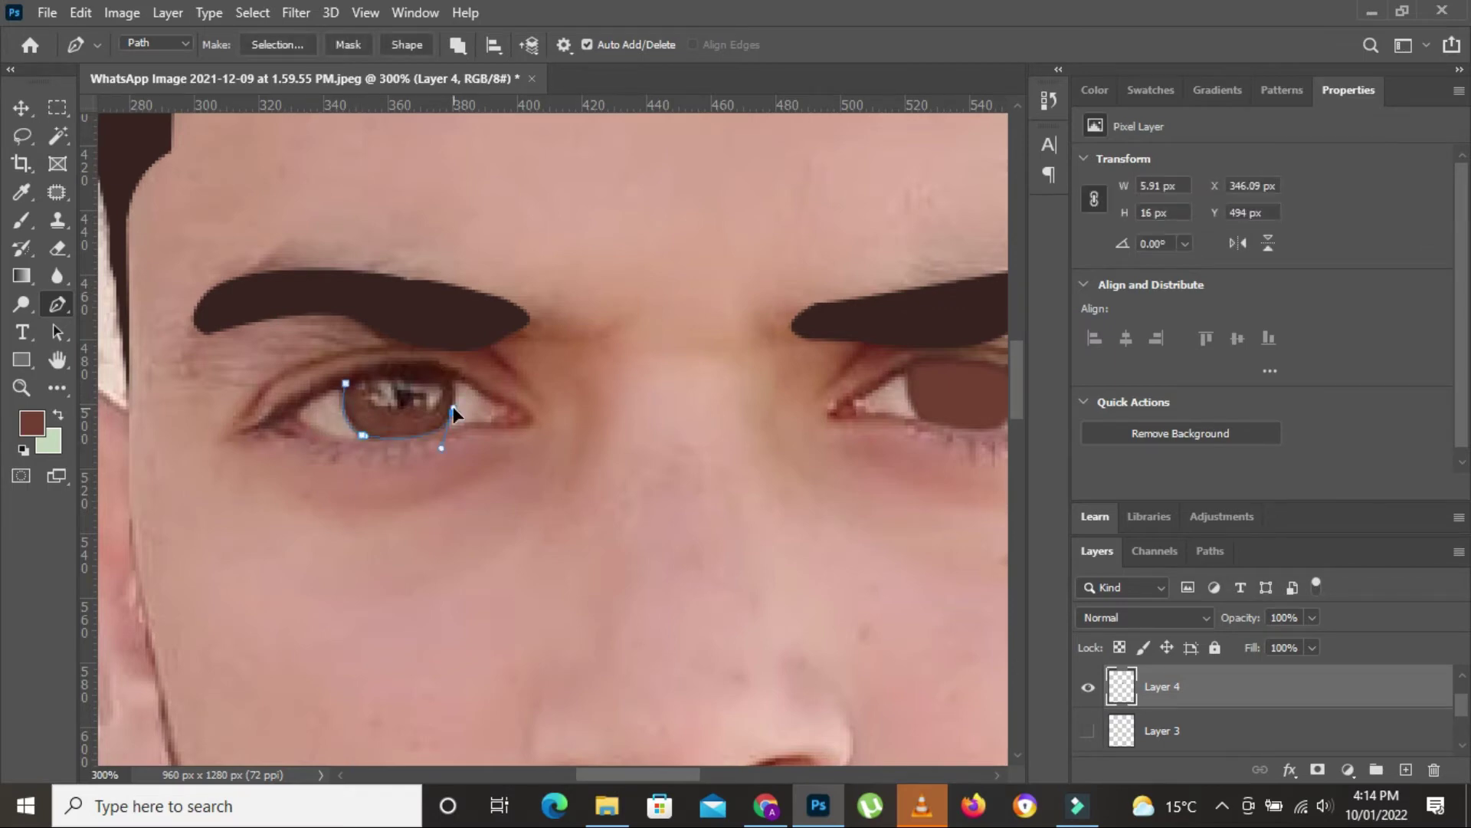
{"action": "left_click", "coordinate": [447, 373]}
{"action": "left_click", "coordinate": [419, 357]}
{"action": "left_click", "coordinate": [345, 383]}
Step: Fill the left iris with brown, then hide Layers 3 and 4 to compare eyes
{"action": "right_click", "coordinate": [550, 254]}
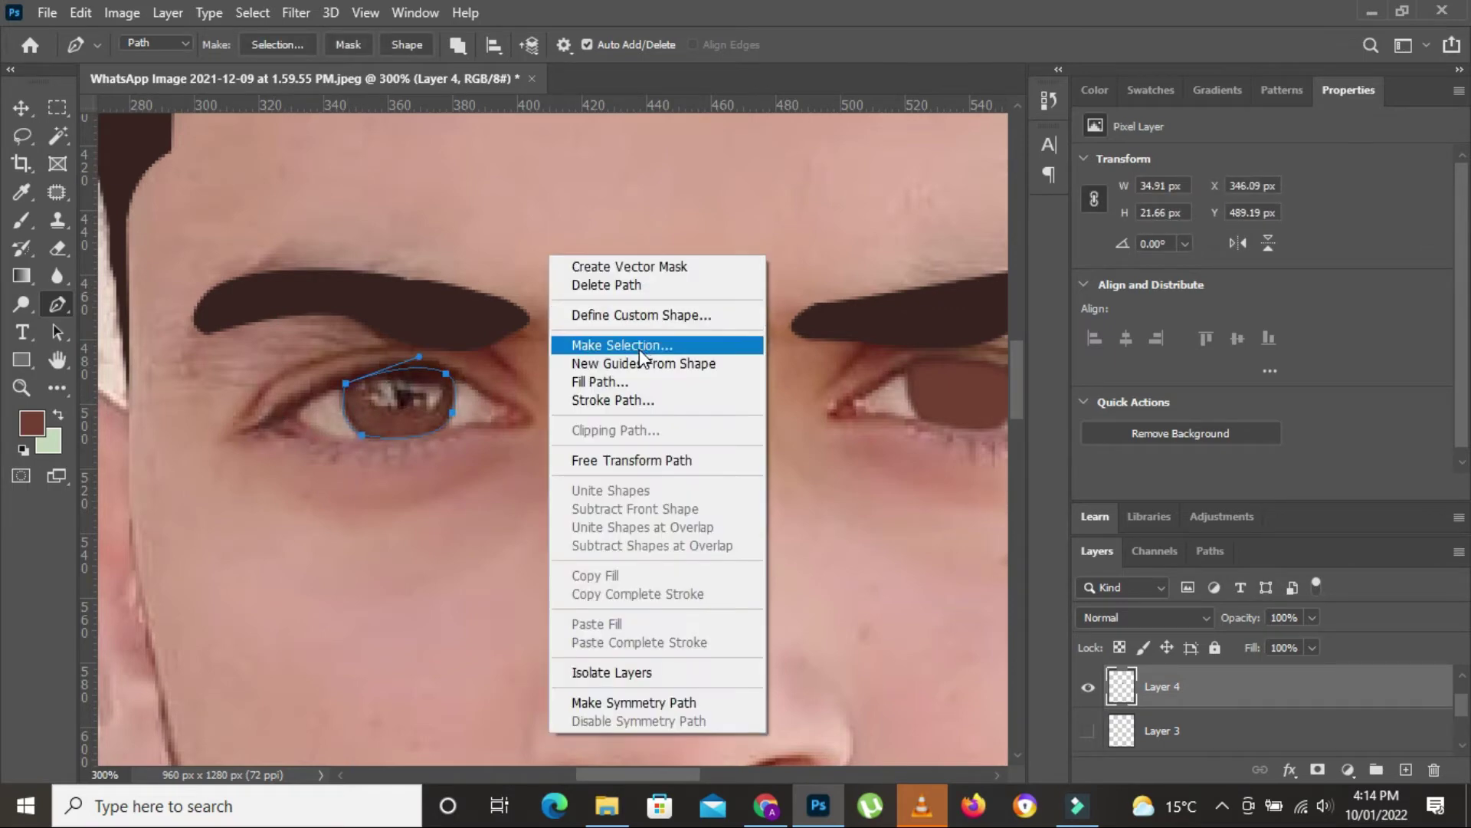
{"action": "left_click", "coordinate": [598, 335]}
{"action": "left_click", "coordinate": [846, 193]}
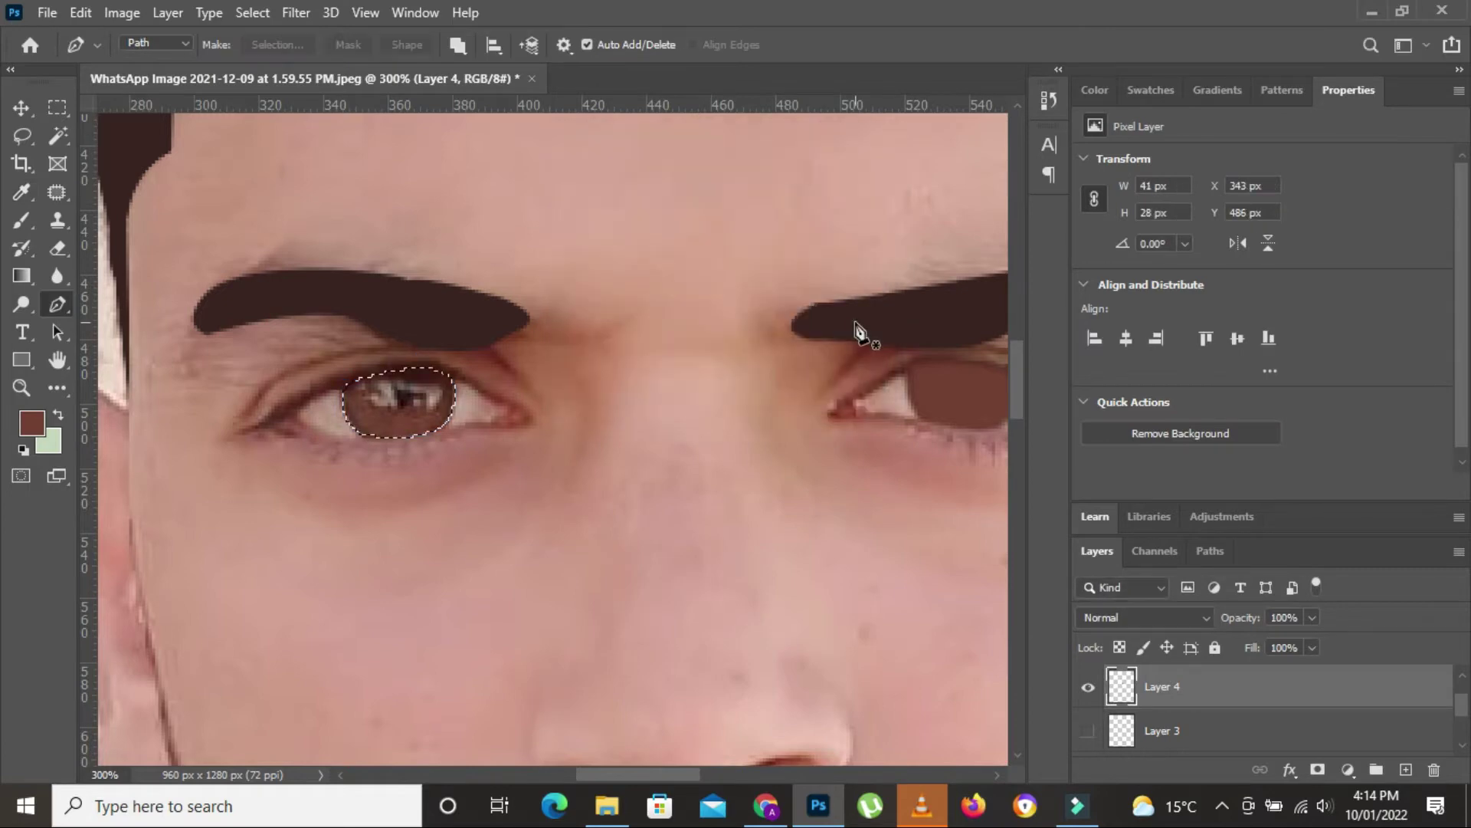
{"action": "key", "text": "alt+BackSpace"}
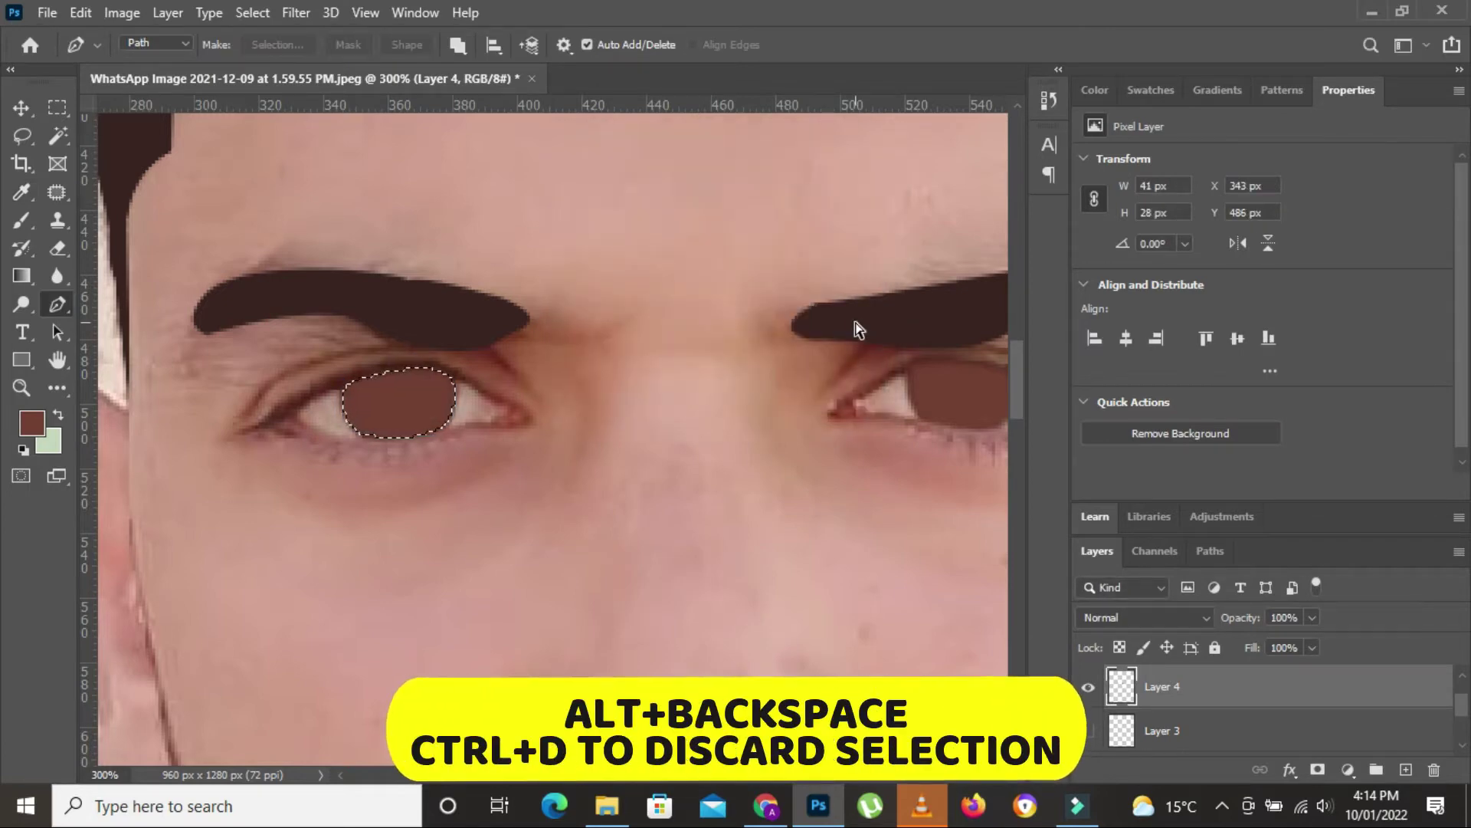
{"action": "key", "text": "ctrl+d"}
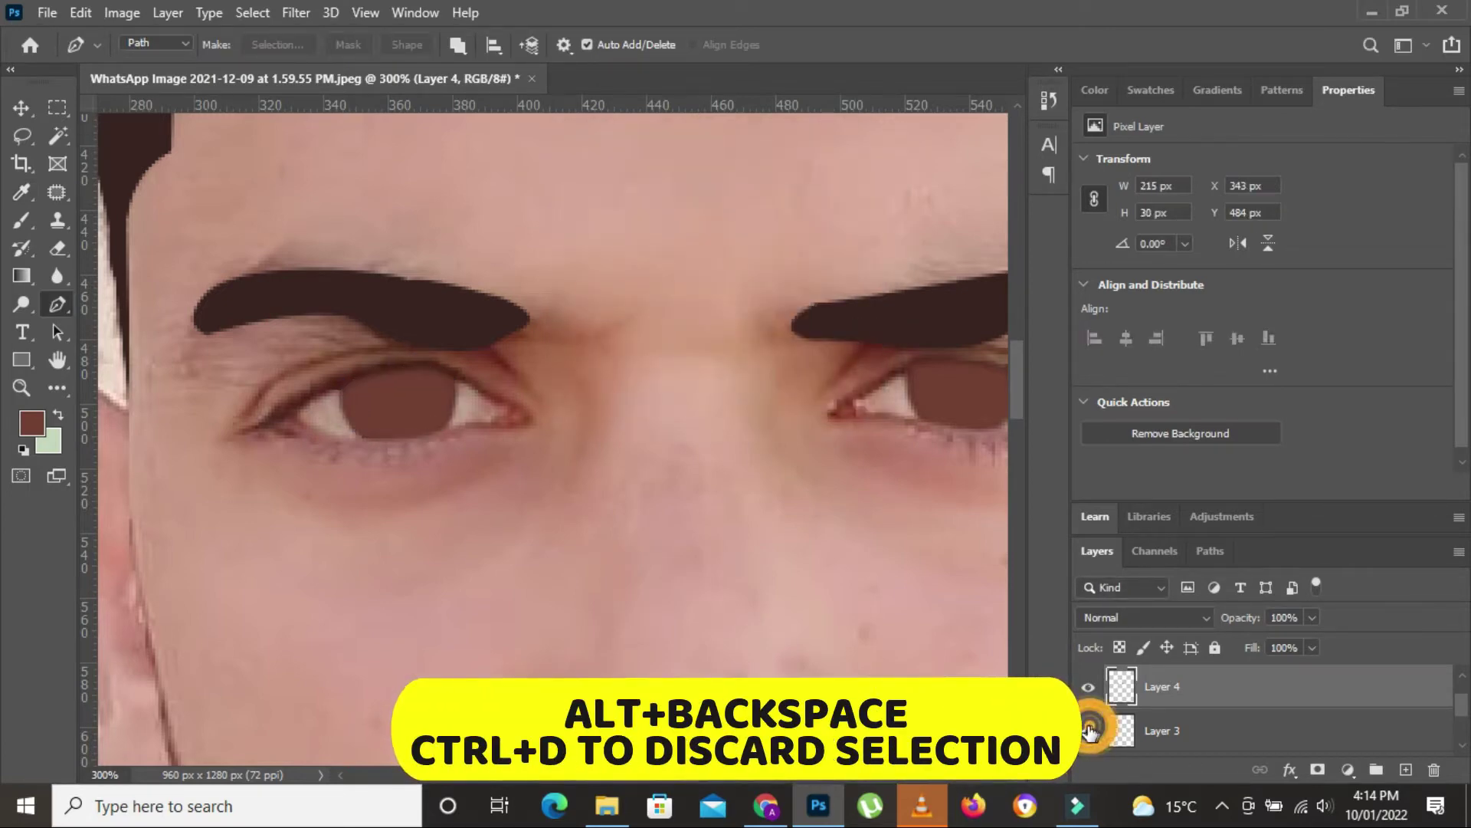
{"action": "left_click", "coordinate": [1088, 730]}
{"action": "left_click", "coordinate": [1086, 729]}
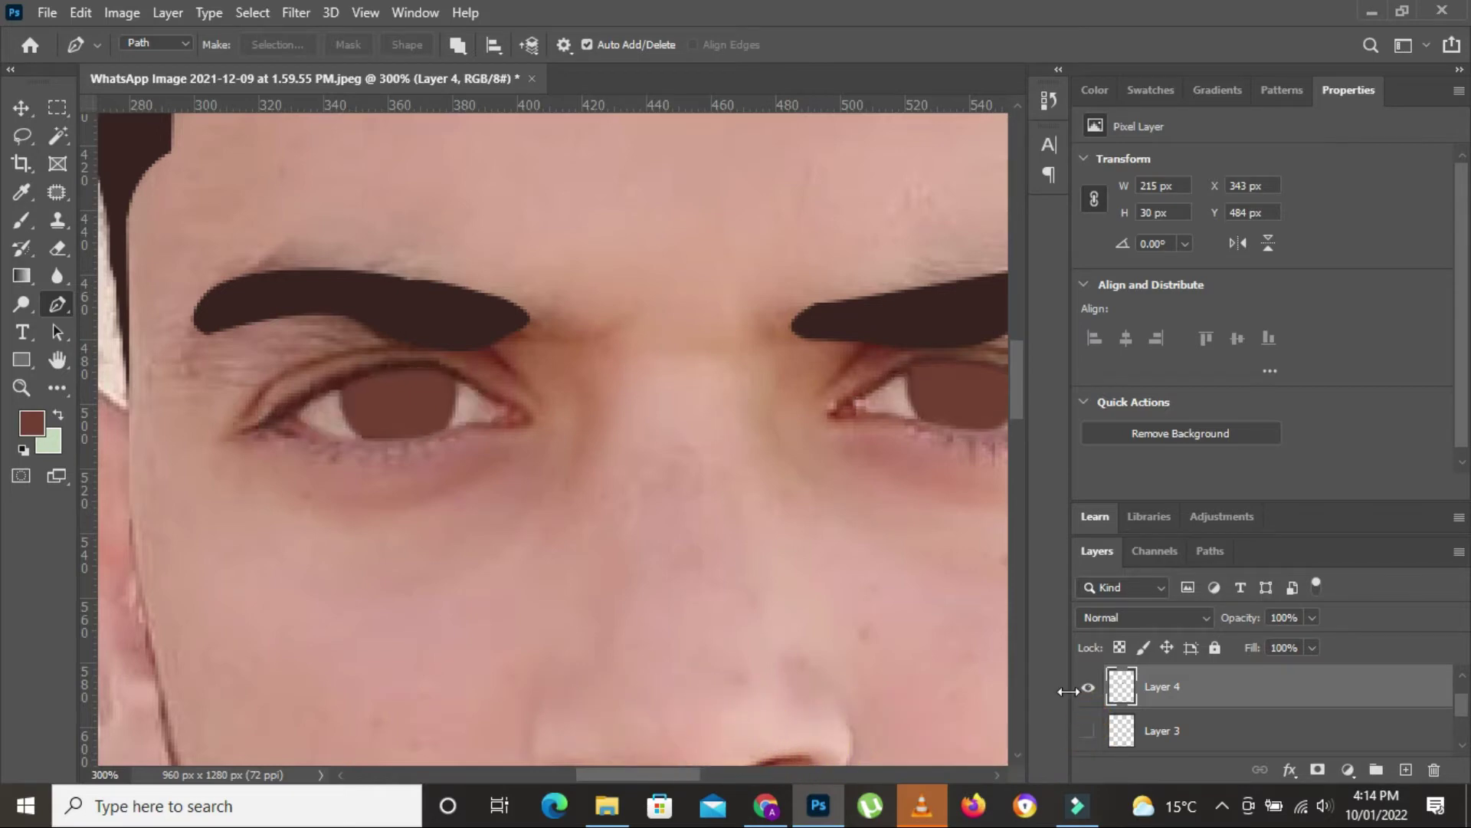
{"action": "left_click", "coordinate": [1088, 688]}
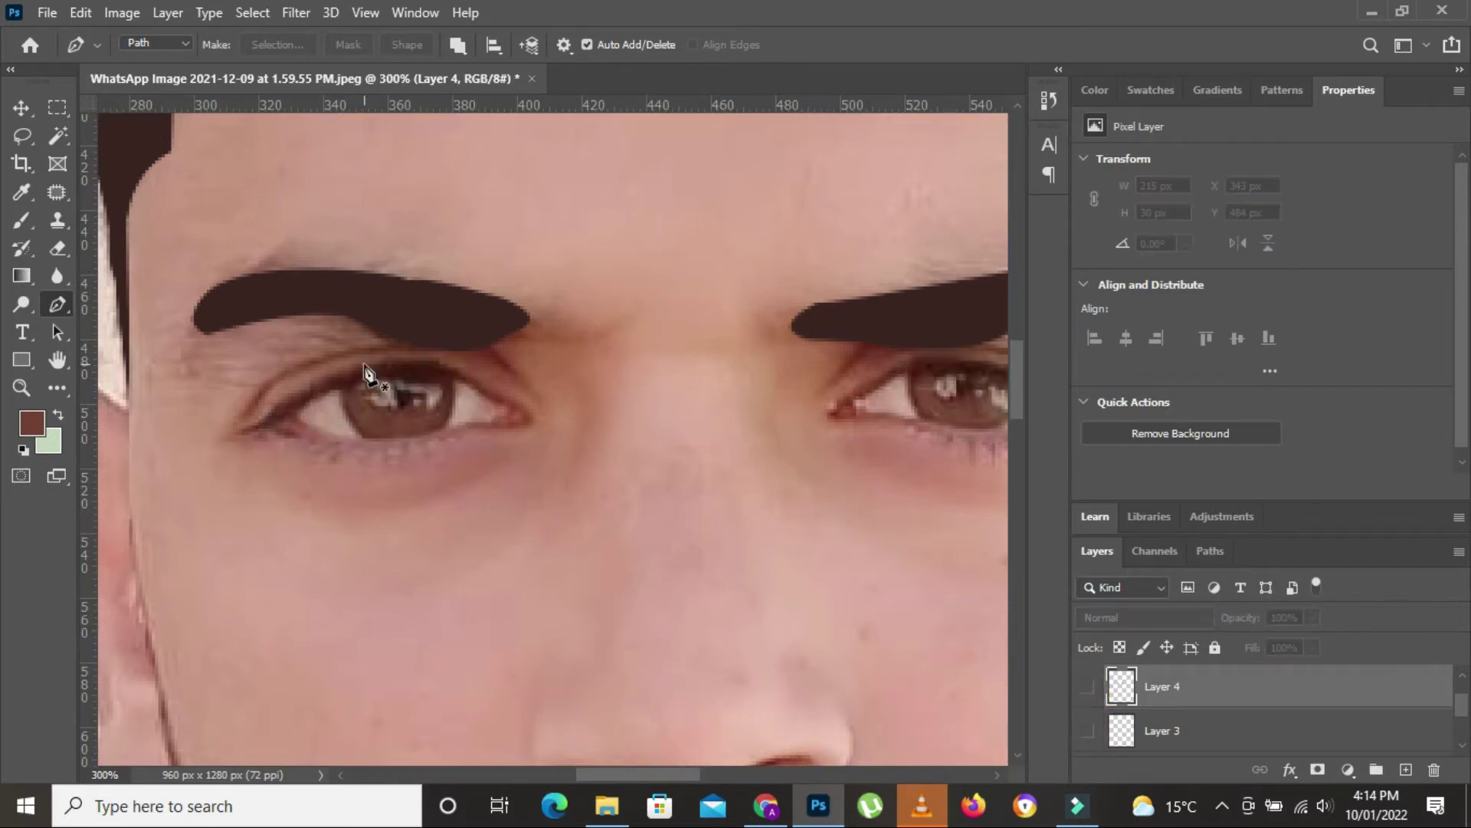
Step: Trace the pupil outline and set the foreground colour to dark 2e1616
{"action": "left_click", "coordinate": [404, 383]}
{"action": "left_click", "coordinate": [417, 412]}
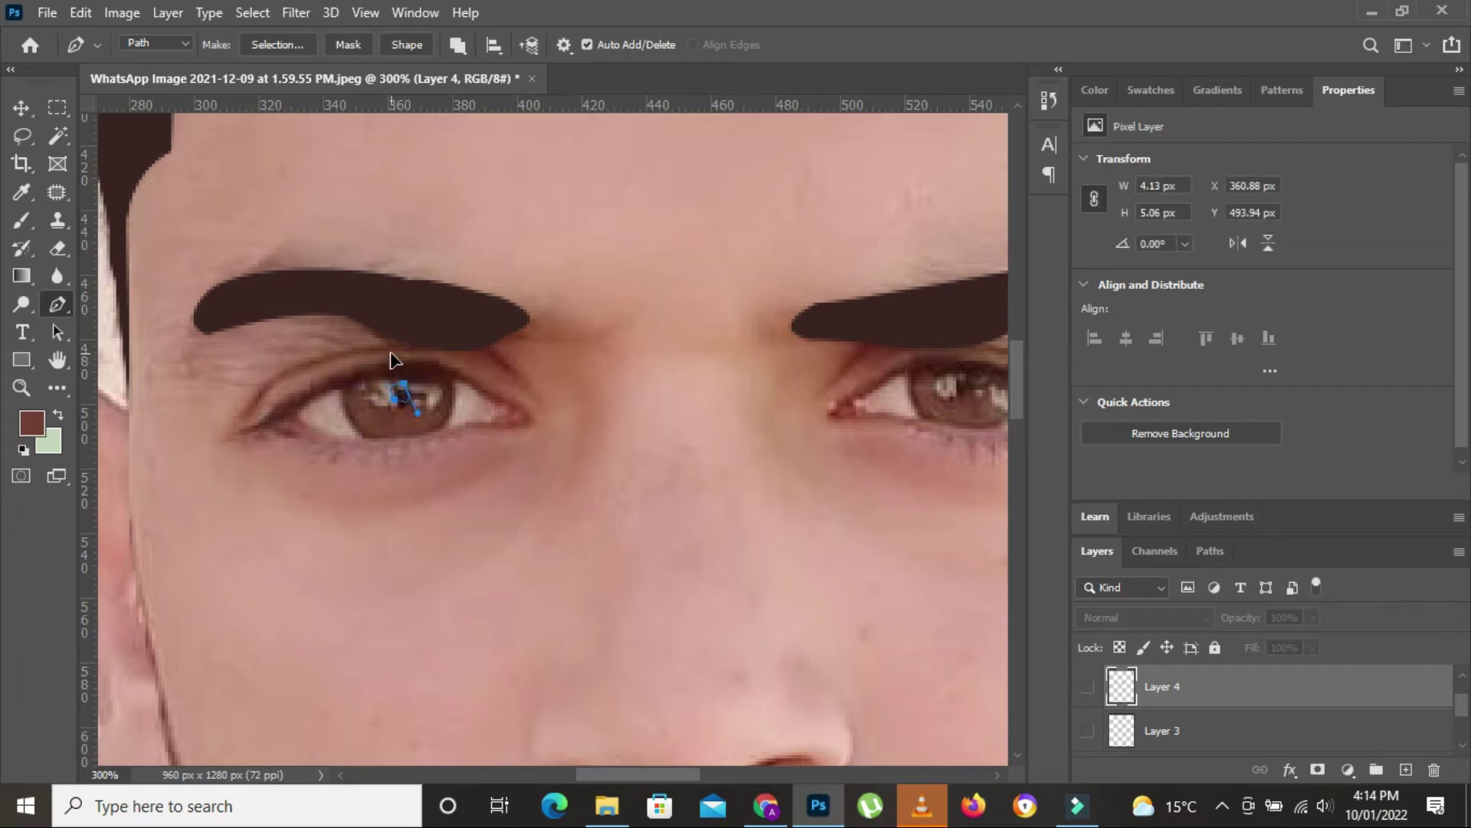
{"action": "left_click", "coordinate": [32, 422]}
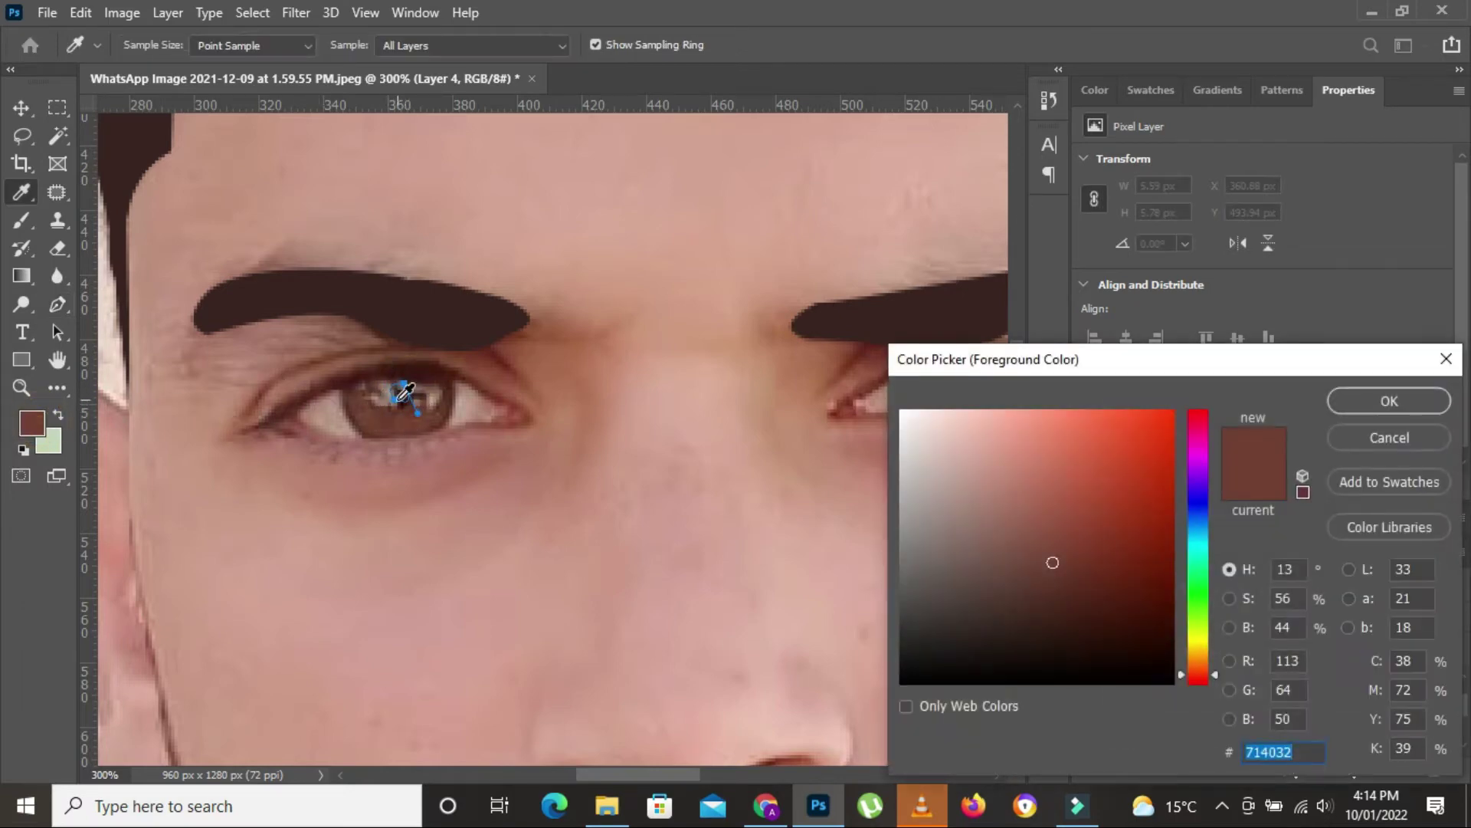
{"action": "left_click", "coordinate": [403, 403]}
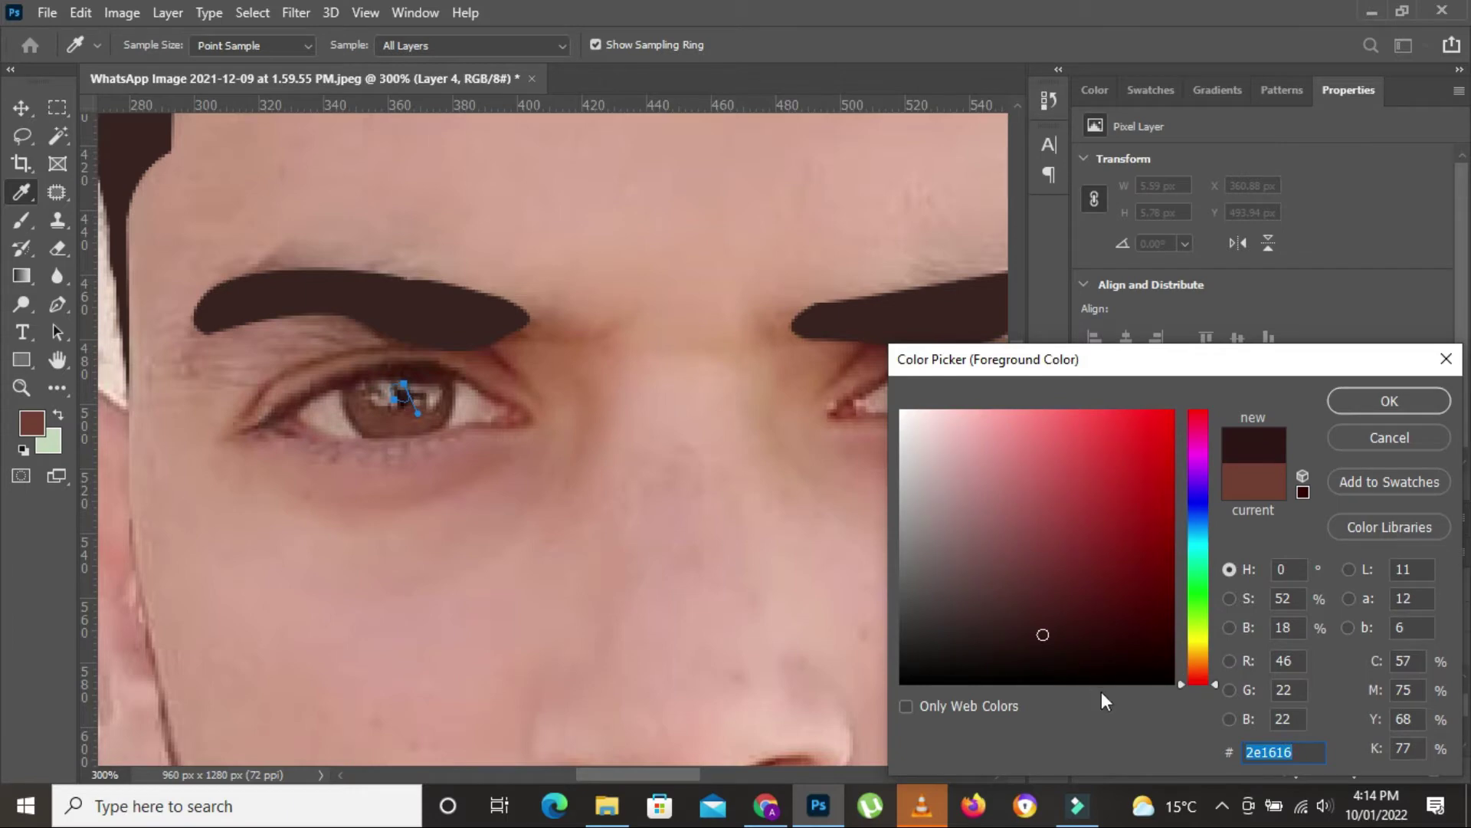
{"action": "left_click", "coordinate": [1389, 401]}
{"action": "key", "text": "p"}
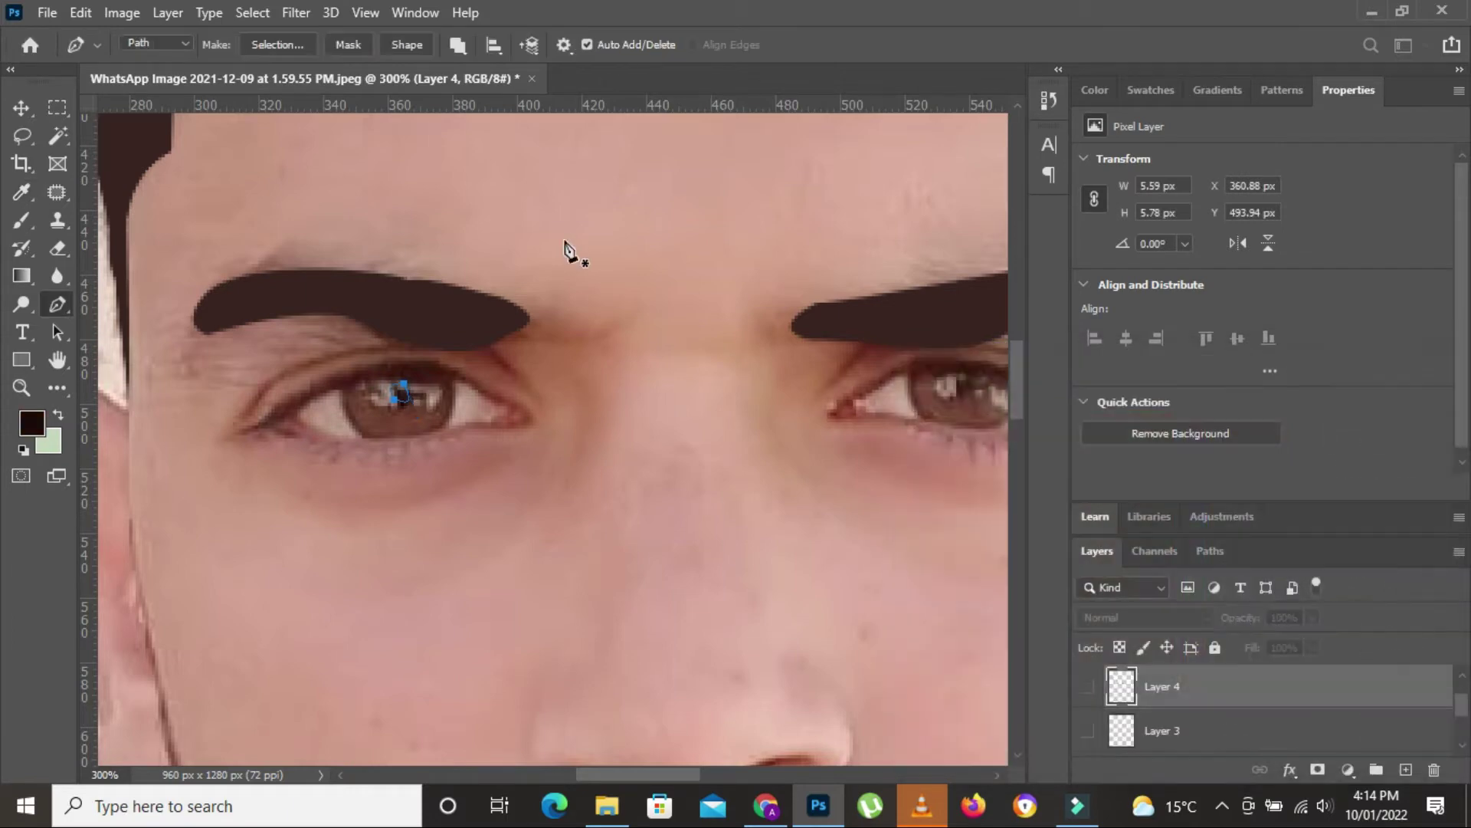
Step: Make a 2-pixel feathered pupil selection, dismiss the hidden-layer error, and add Layer 5
{"action": "right_click", "coordinate": [568, 245]}
{"action": "left_click", "coordinate": [630, 331]}
{"action": "type", "text": "2"}
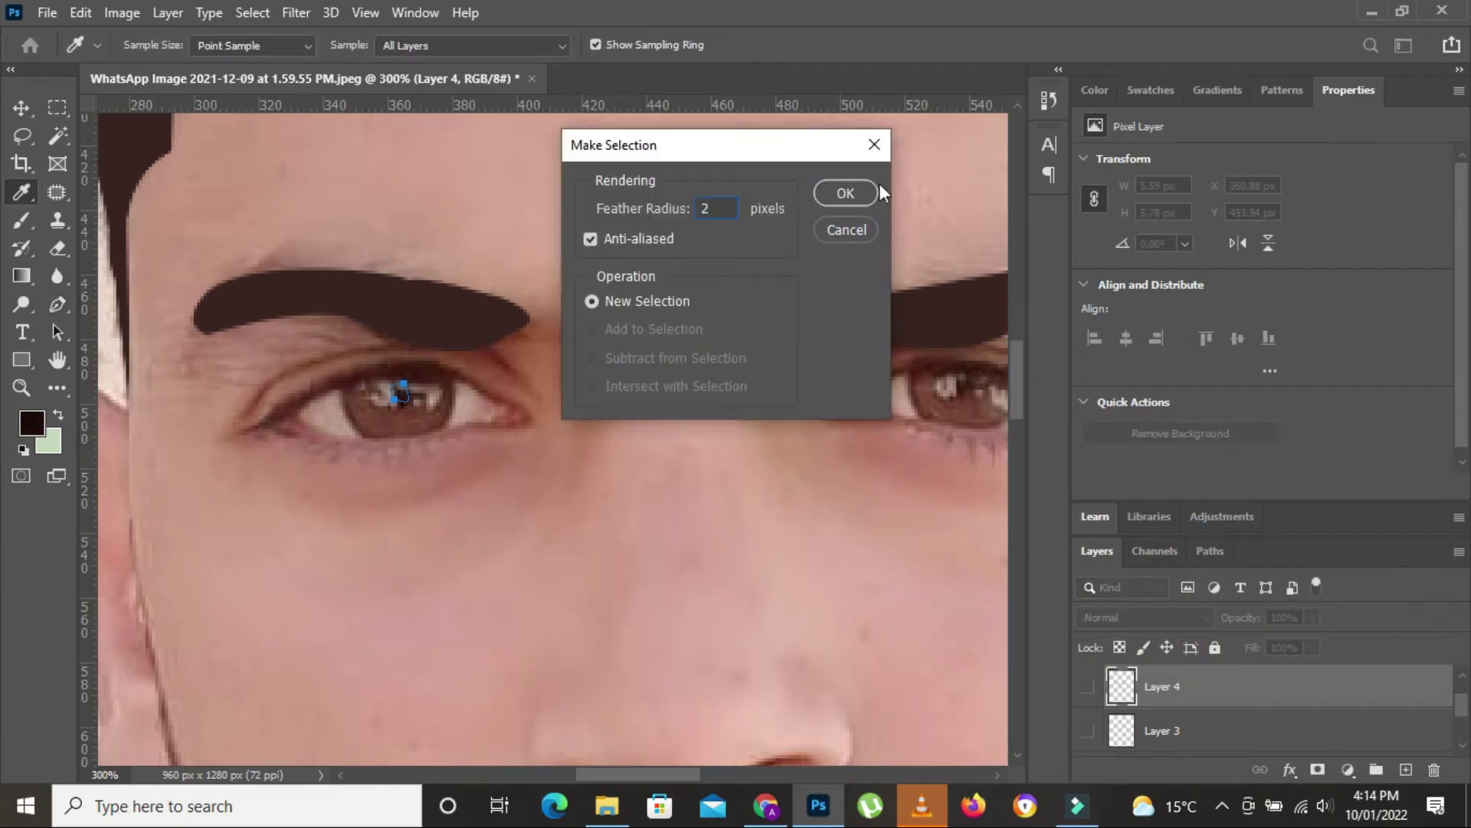
{"action": "left_click", "coordinate": [830, 200]}
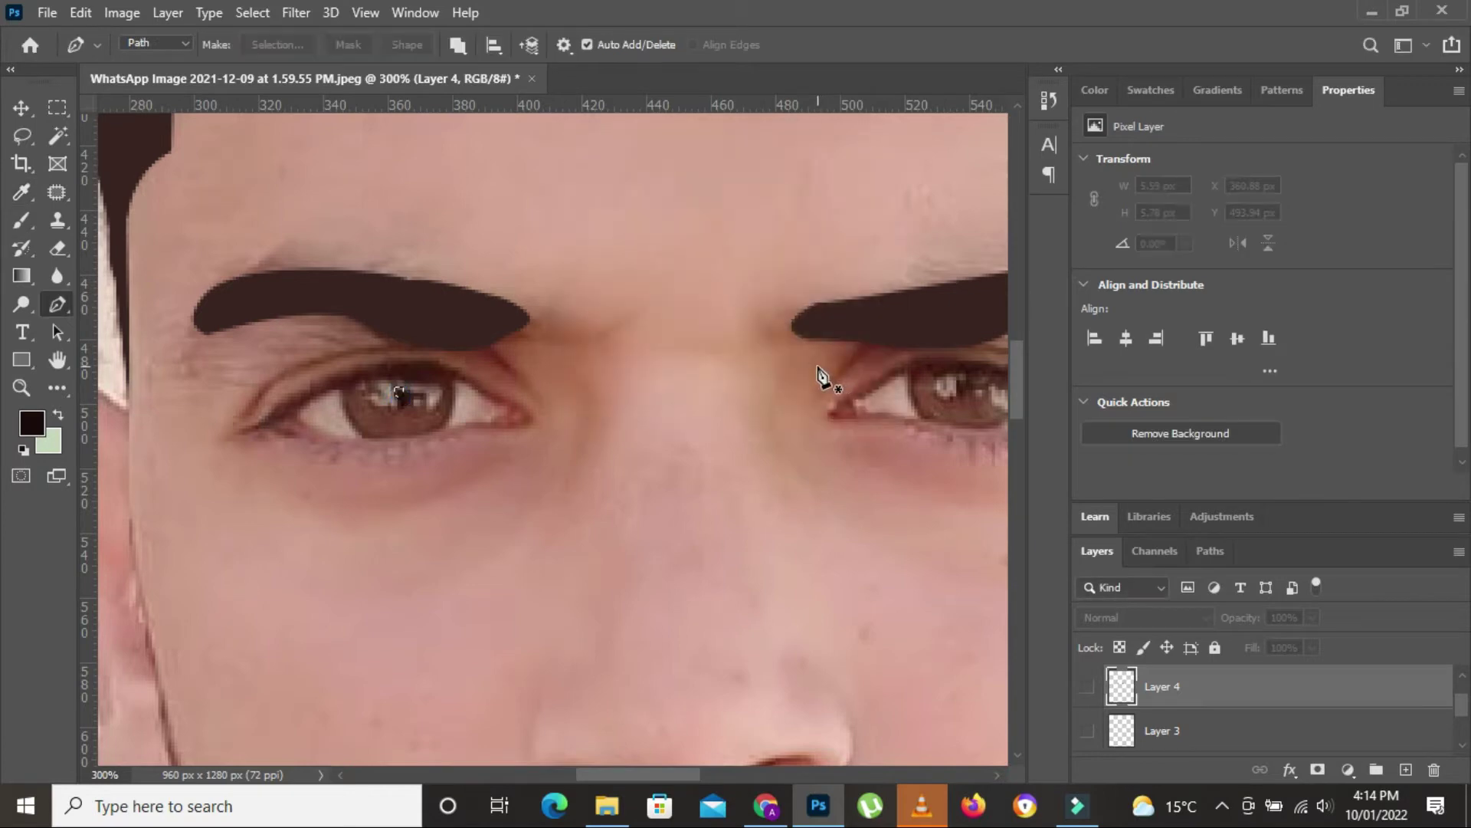
{"action": "key", "text": "alt+BackSpace"}
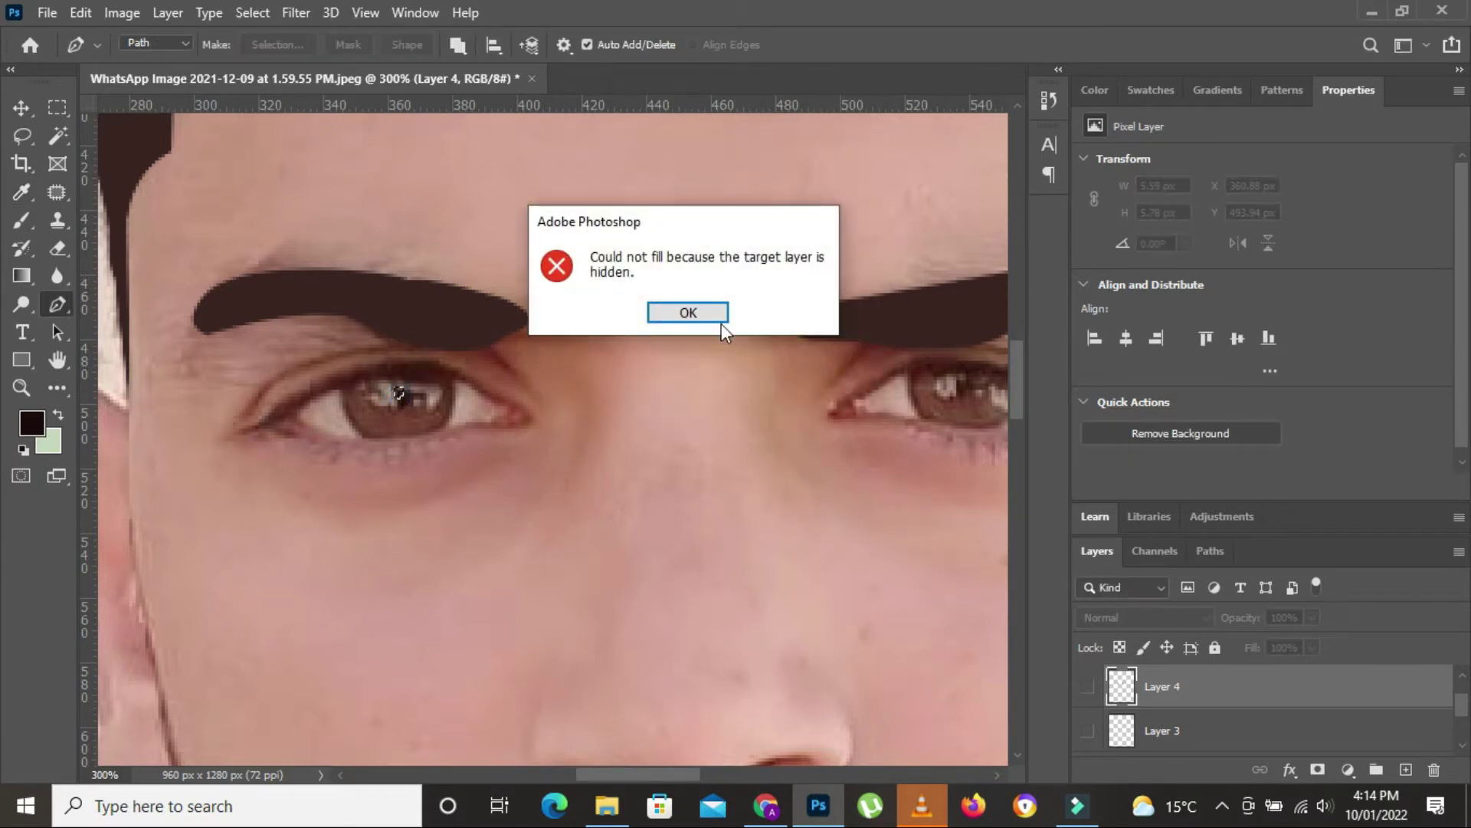
{"action": "left_click", "coordinate": [721, 321]}
{"action": "left_click", "coordinate": [1405, 768]}
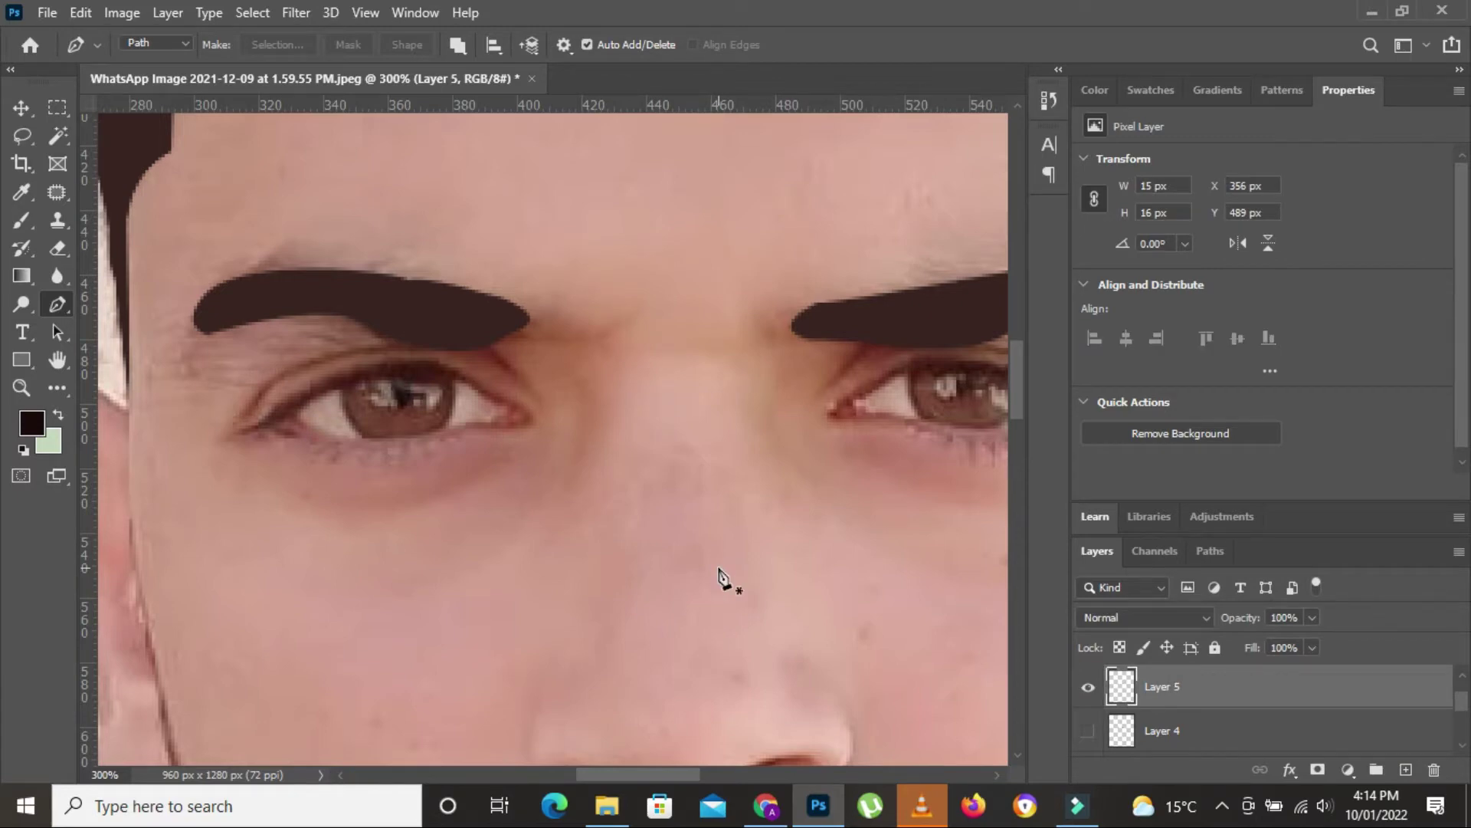
Step: Add a dark pupil to the right eye using a small 2-pixel-feathered path selection
{"action": "left_click_drag", "start_coordinate": [860, 431], "coordinate": [634, 427]}
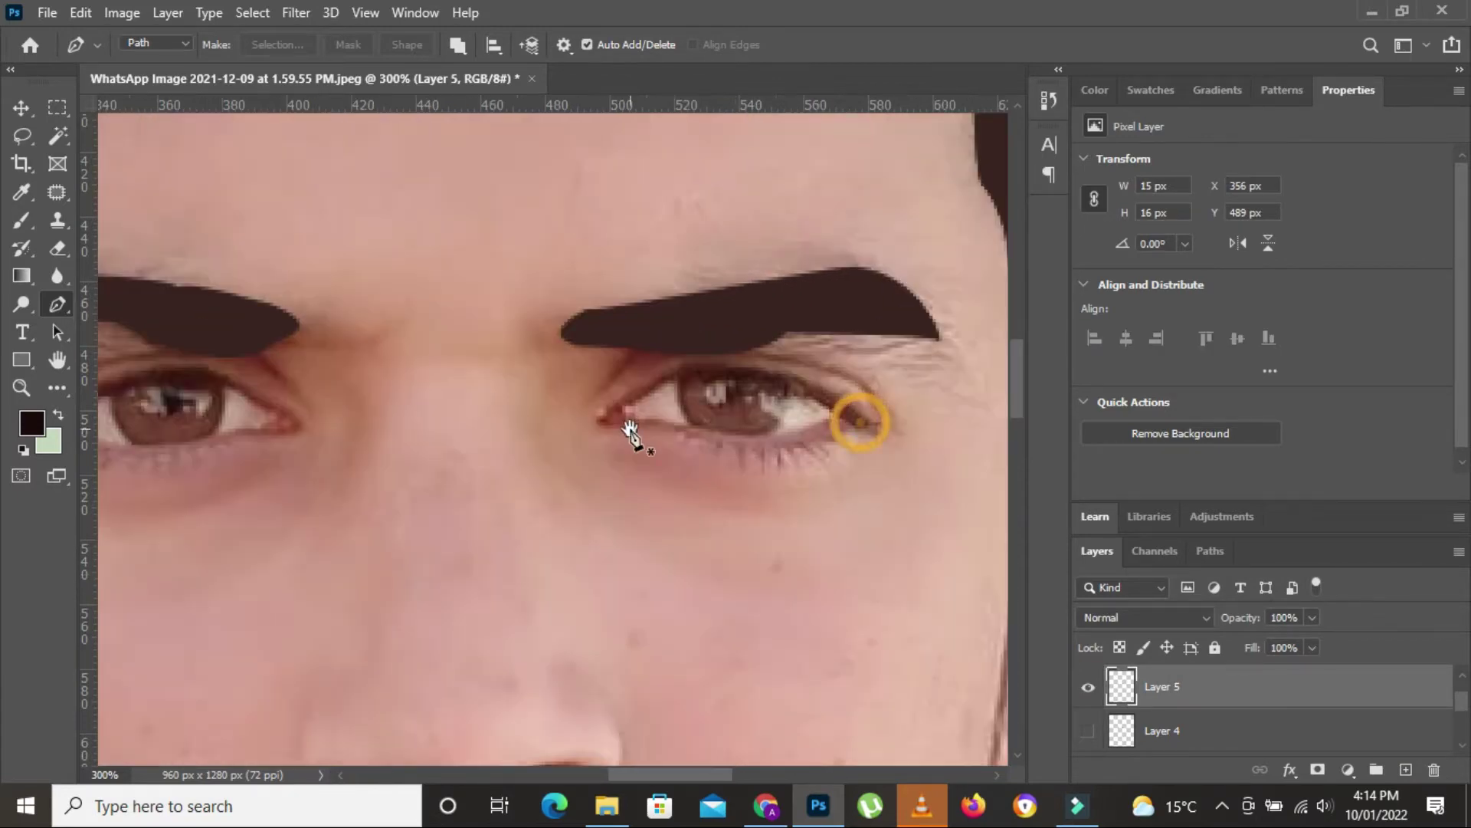
{"action": "left_click", "coordinate": [732, 383]}
{"action": "left_click", "coordinate": [739, 417]}
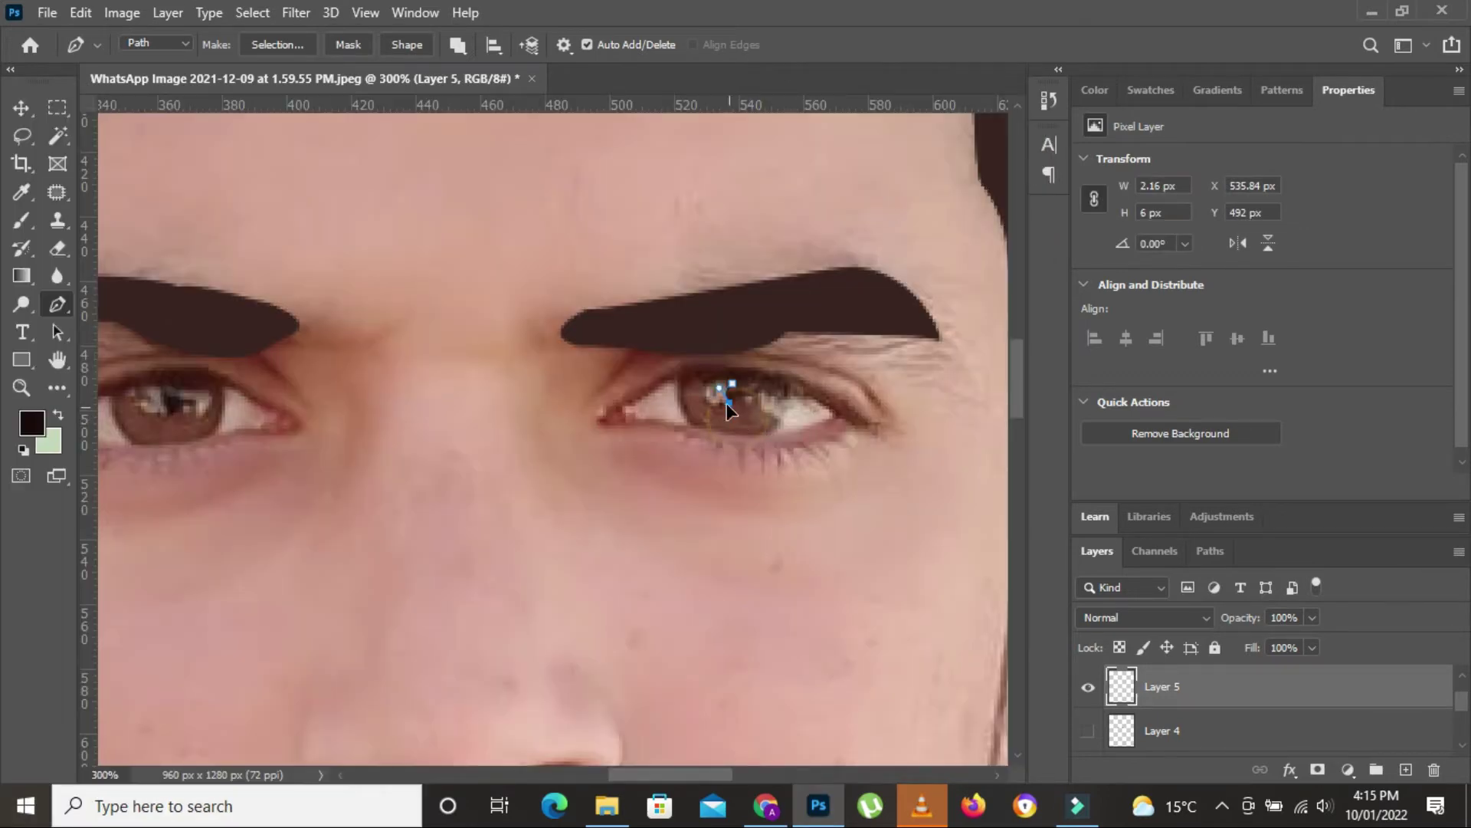
{"action": "left_click", "coordinate": [729, 386]}
{"action": "right_click", "coordinate": [747, 274]}
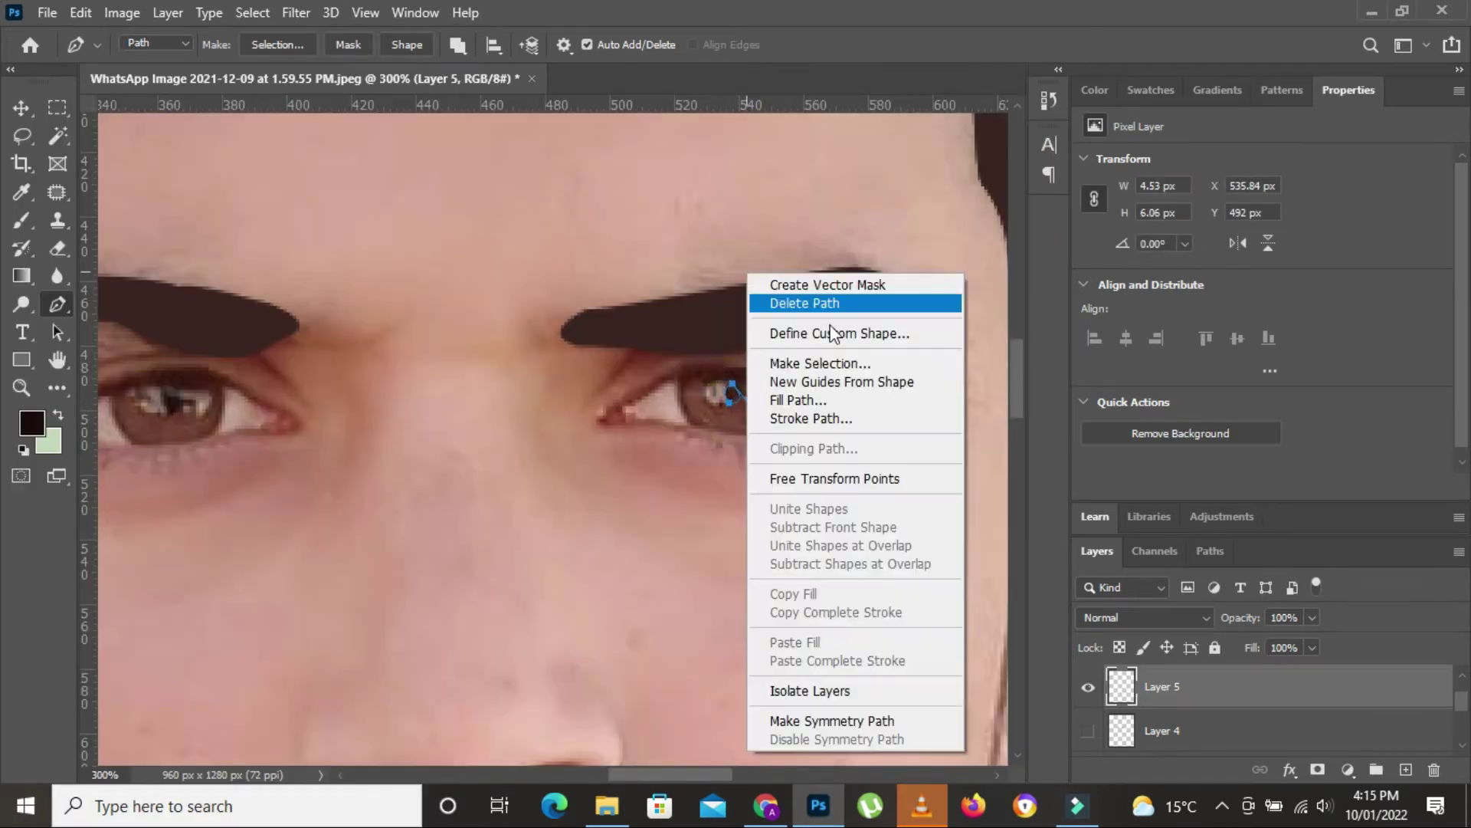
{"action": "left_click", "coordinate": [824, 362]}
{"action": "type", "text": "2"}
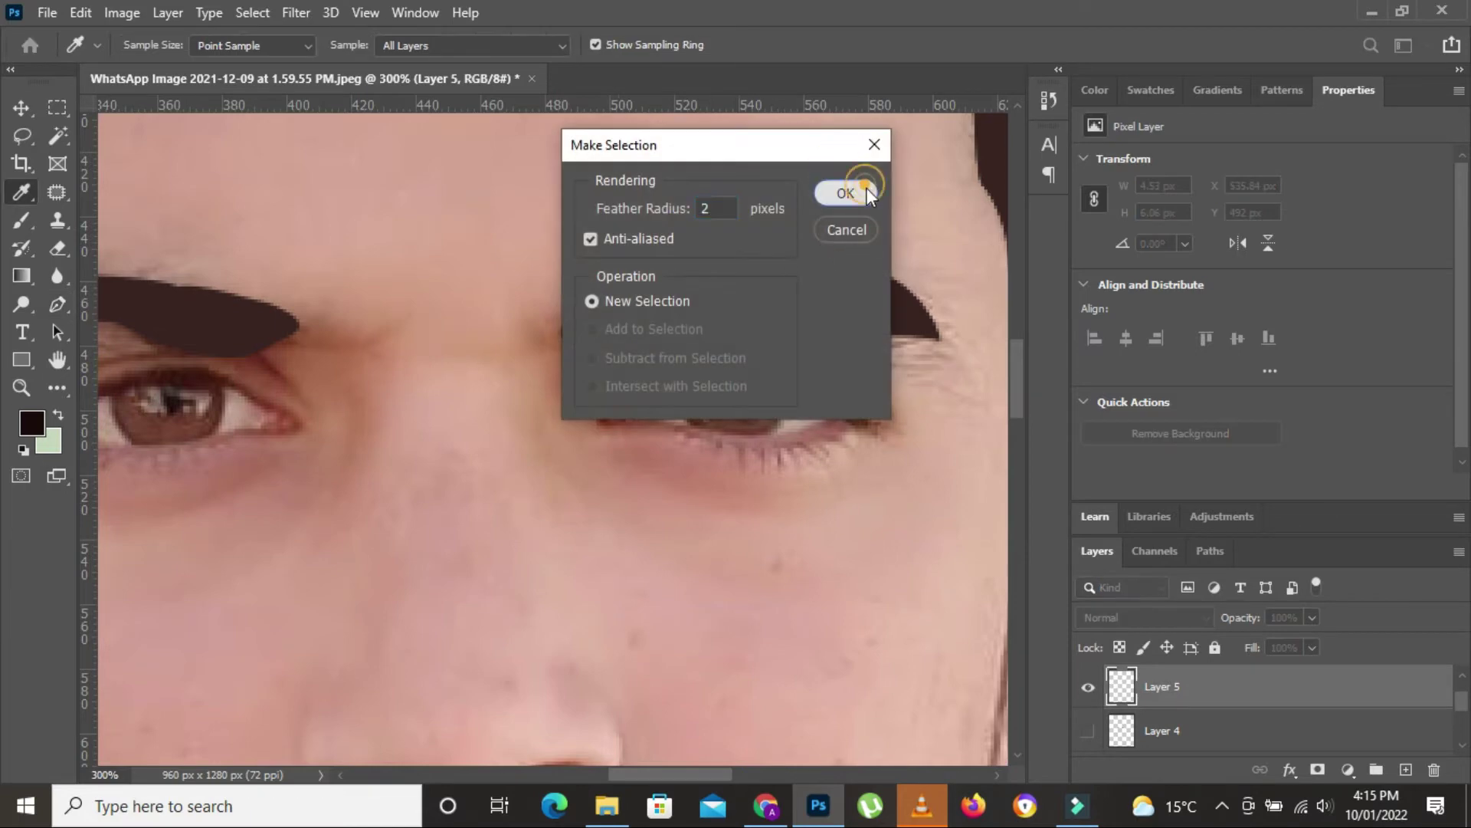
{"action": "left_click", "coordinate": [865, 187]}
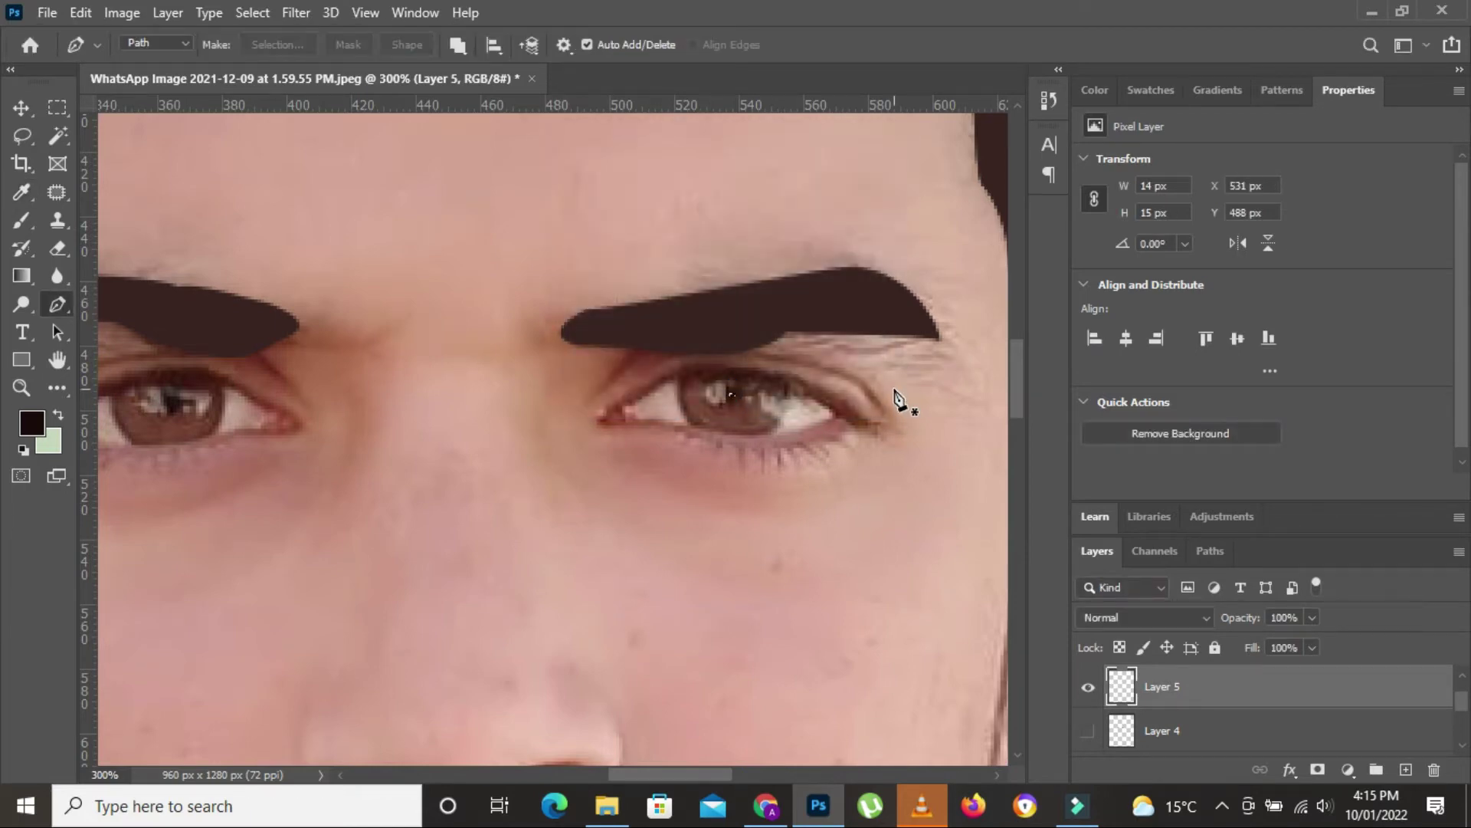
{"action": "key", "text": "ctrl+d"}
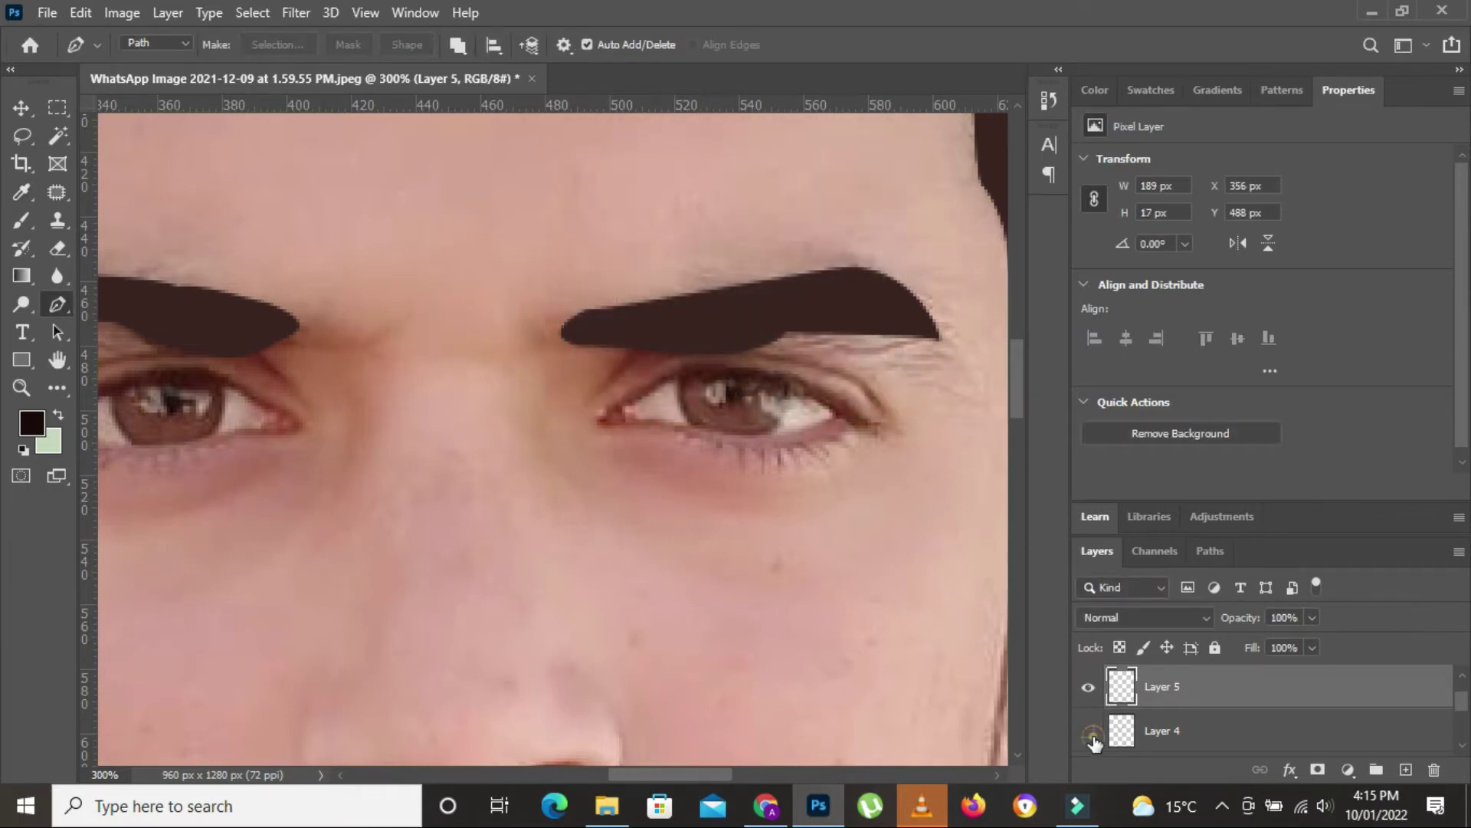
Step: Show the flat brown iris layer (Layer 4) and the eye-white layer (Layer 3) again
{"action": "left_click", "coordinate": [1089, 732]}
{"action": "scroll", "coordinate": [1147, 699], "scroll_direction": "down", "scroll_amount": 1}
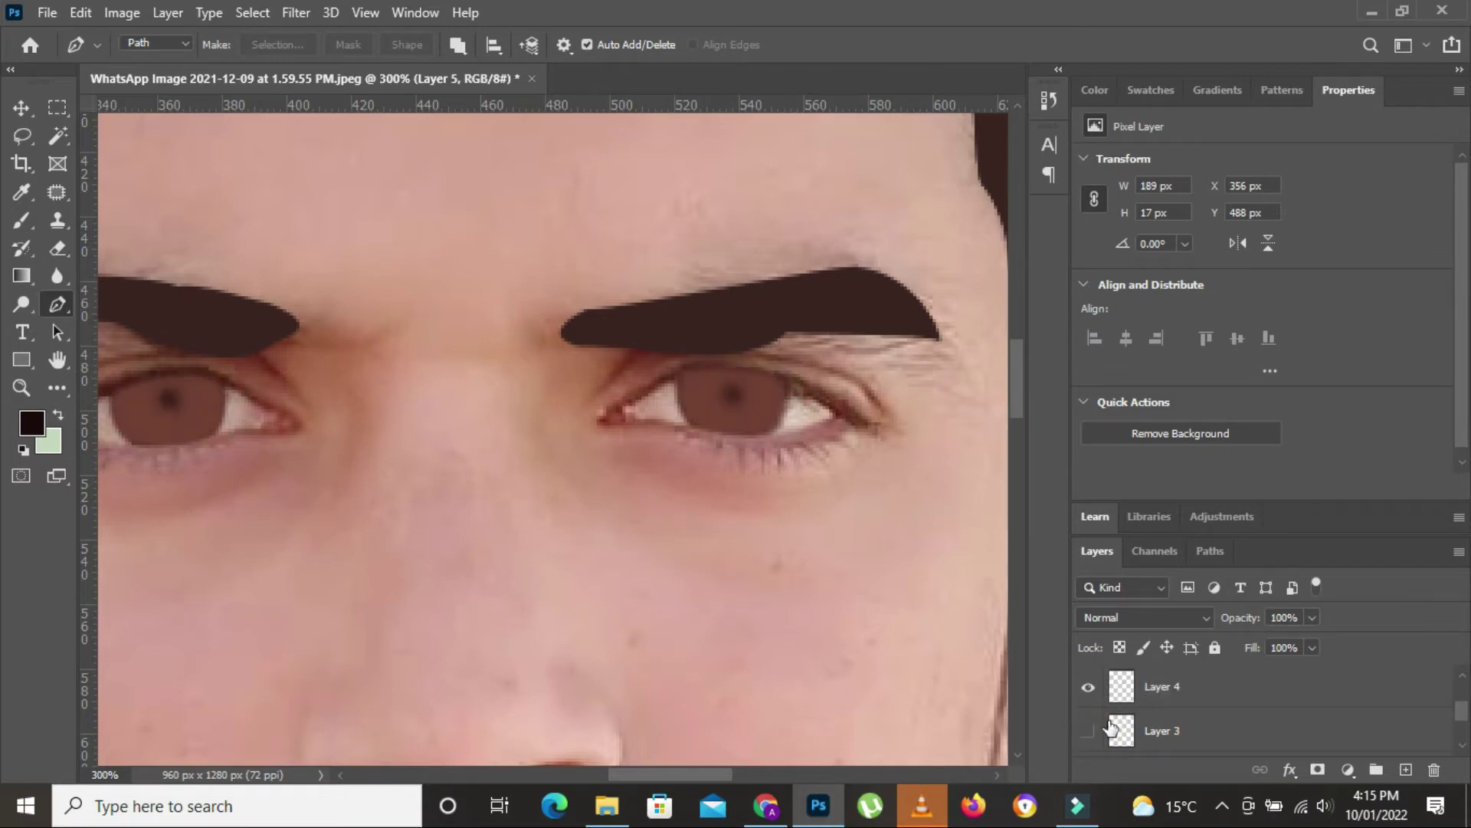
{"action": "left_click", "coordinate": [1088, 732]}
Step: Hide Layer 4 (flat iris) and Layer 3 (eye whites) to reveal the photo's eyes
{"action": "left_click", "coordinate": [1310, 617]}
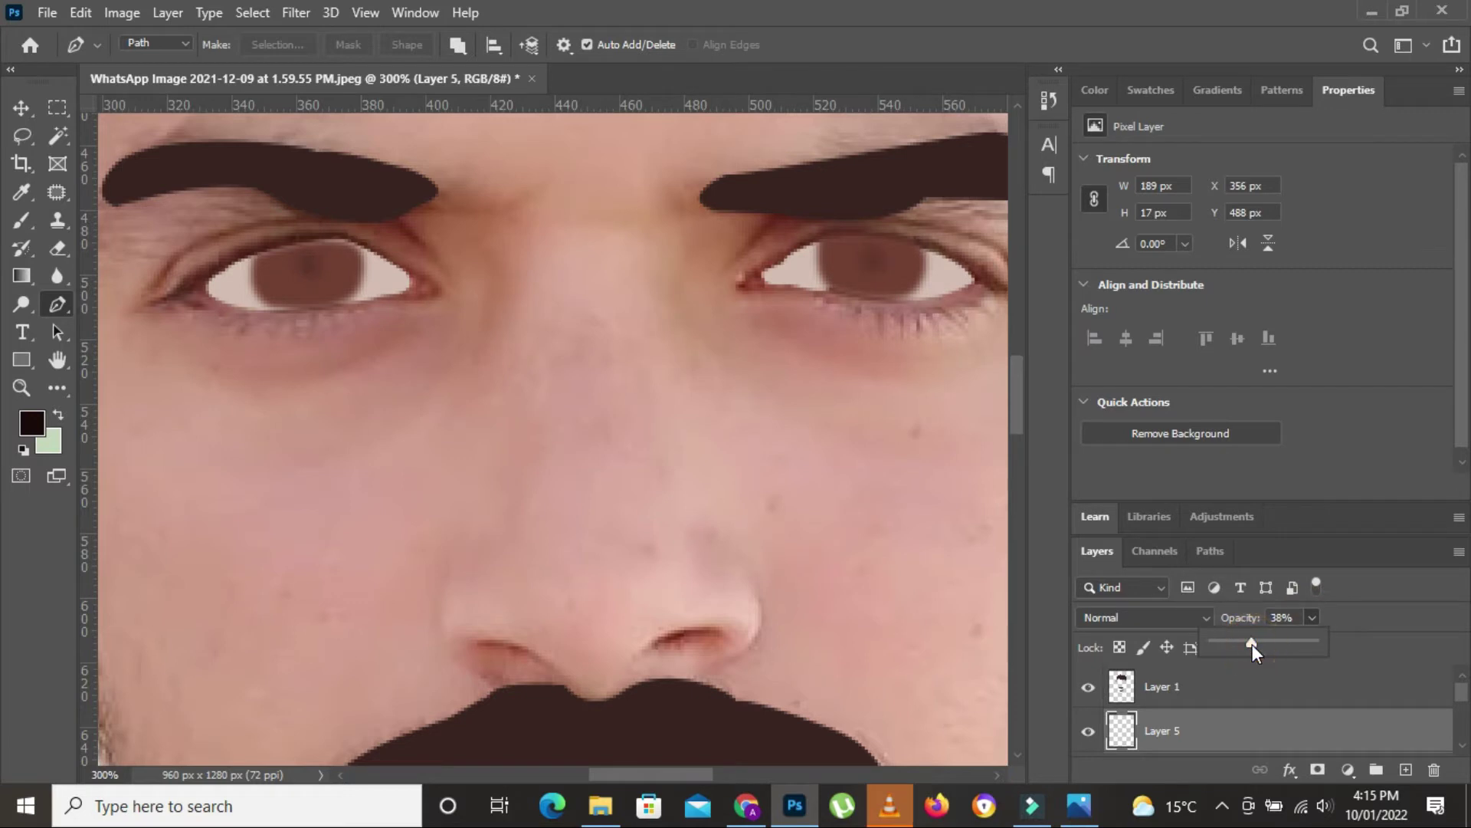
{"action": "scroll", "coordinate": [1118, 728], "scroll_direction": "down", "scroll_amount": 2}
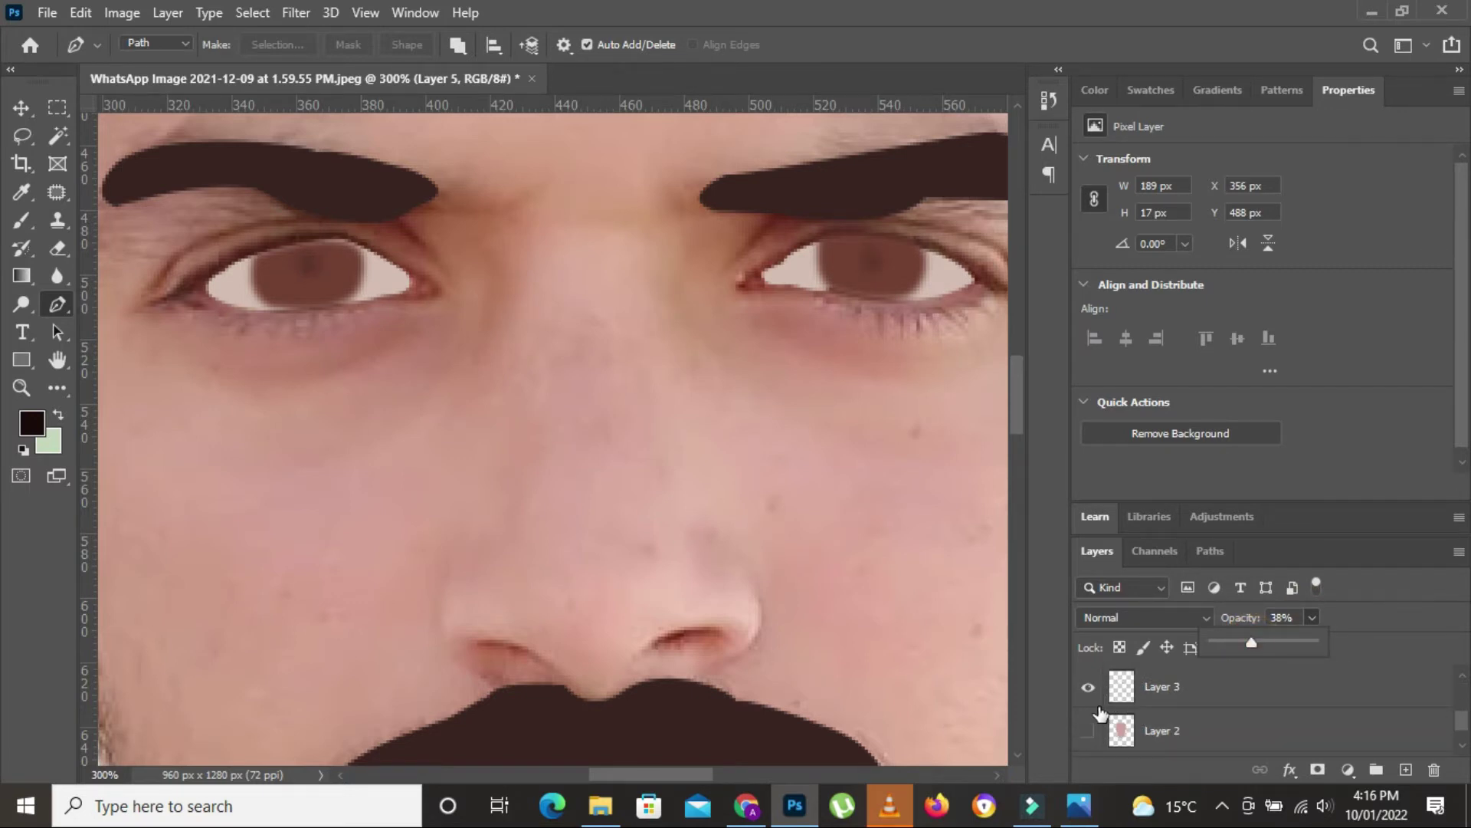
{"action": "scroll", "coordinate": [1088, 719], "scroll_direction": "up", "scroll_amount": 2}
{"action": "left_click", "coordinate": [1087, 730]}
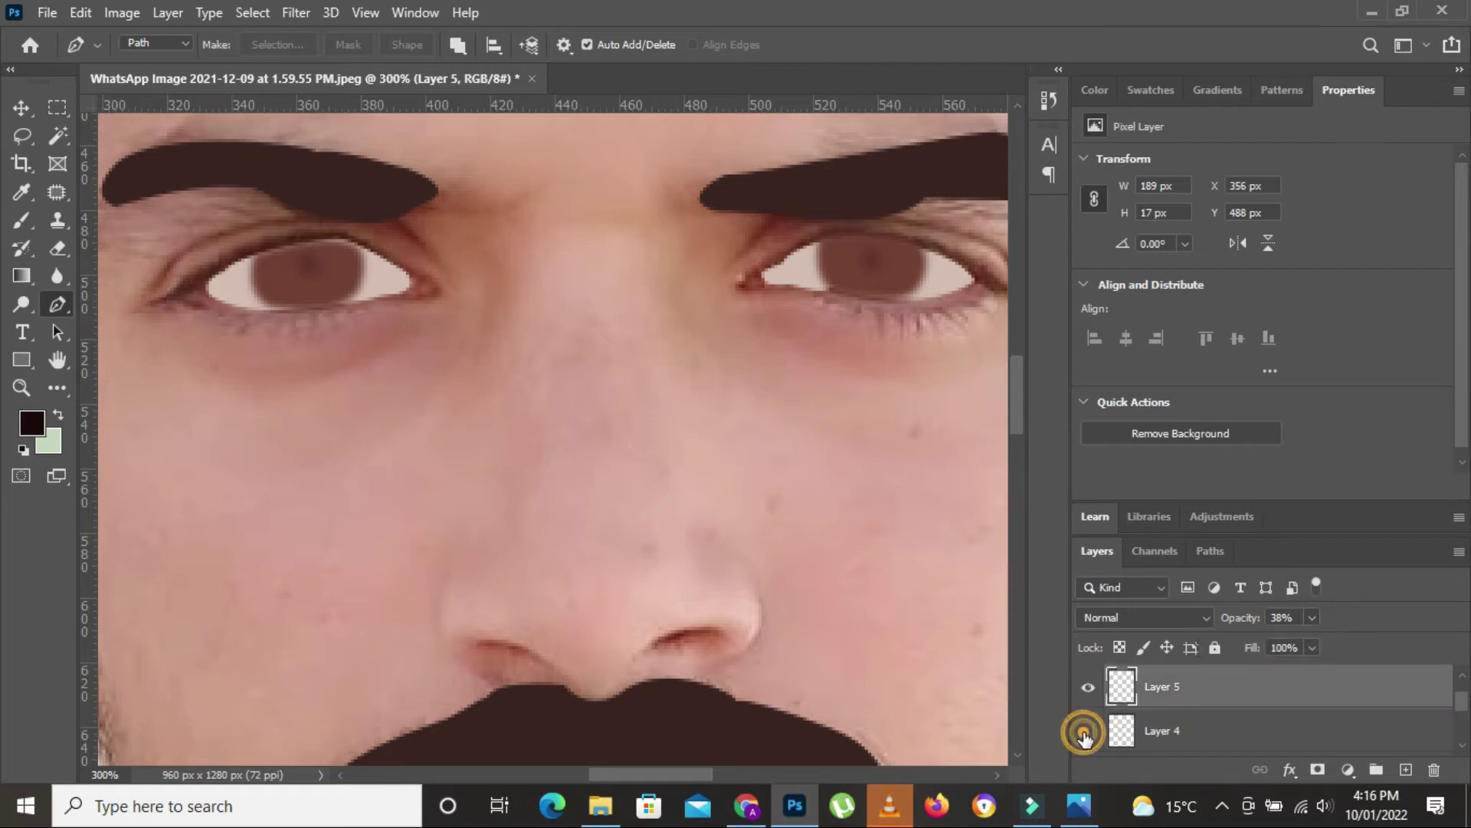
{"action": "scroll", "coordinate": [1097, 735], "scroll_direction": "down", "scroll_amount": 1}
{"action": "left_click", "coordinate": [1088, 730]}
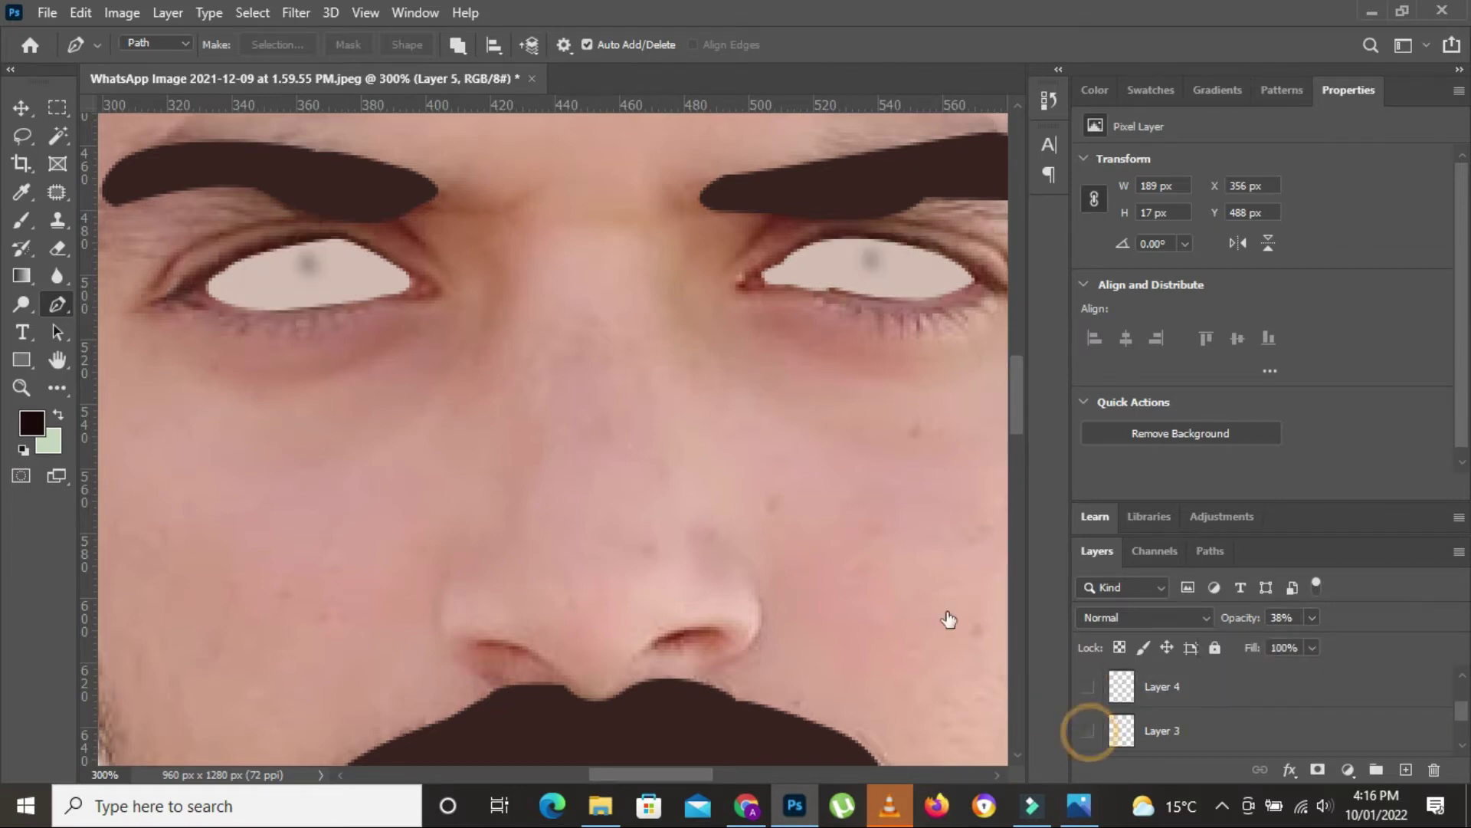
Step: Zoom in to 500% and centre the view on the left eye
{"action": "mouse_move", "coordinate": [692, 374]}
{"action": "left_mouse_down"}
{"action": "mouse_move", "coordinate": [579, 476]}
{"action": "mouse_move", "coordinate": [838, 524]}
{"action": "left_mouse_up"}
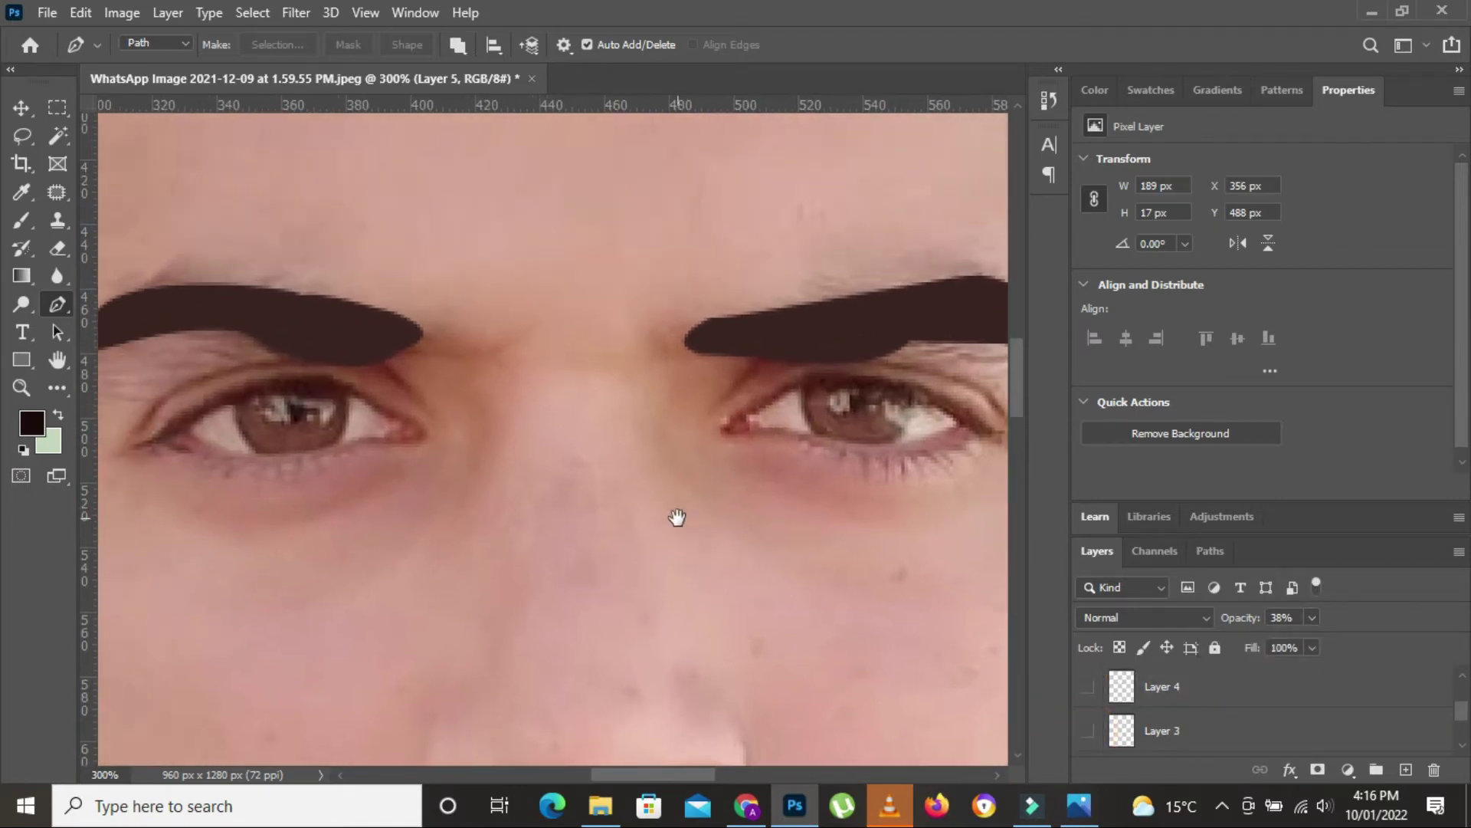
{"action": "scroll", "coordinate": [841, 531], "scroll_direction": "up", "scroll_amount": 1}
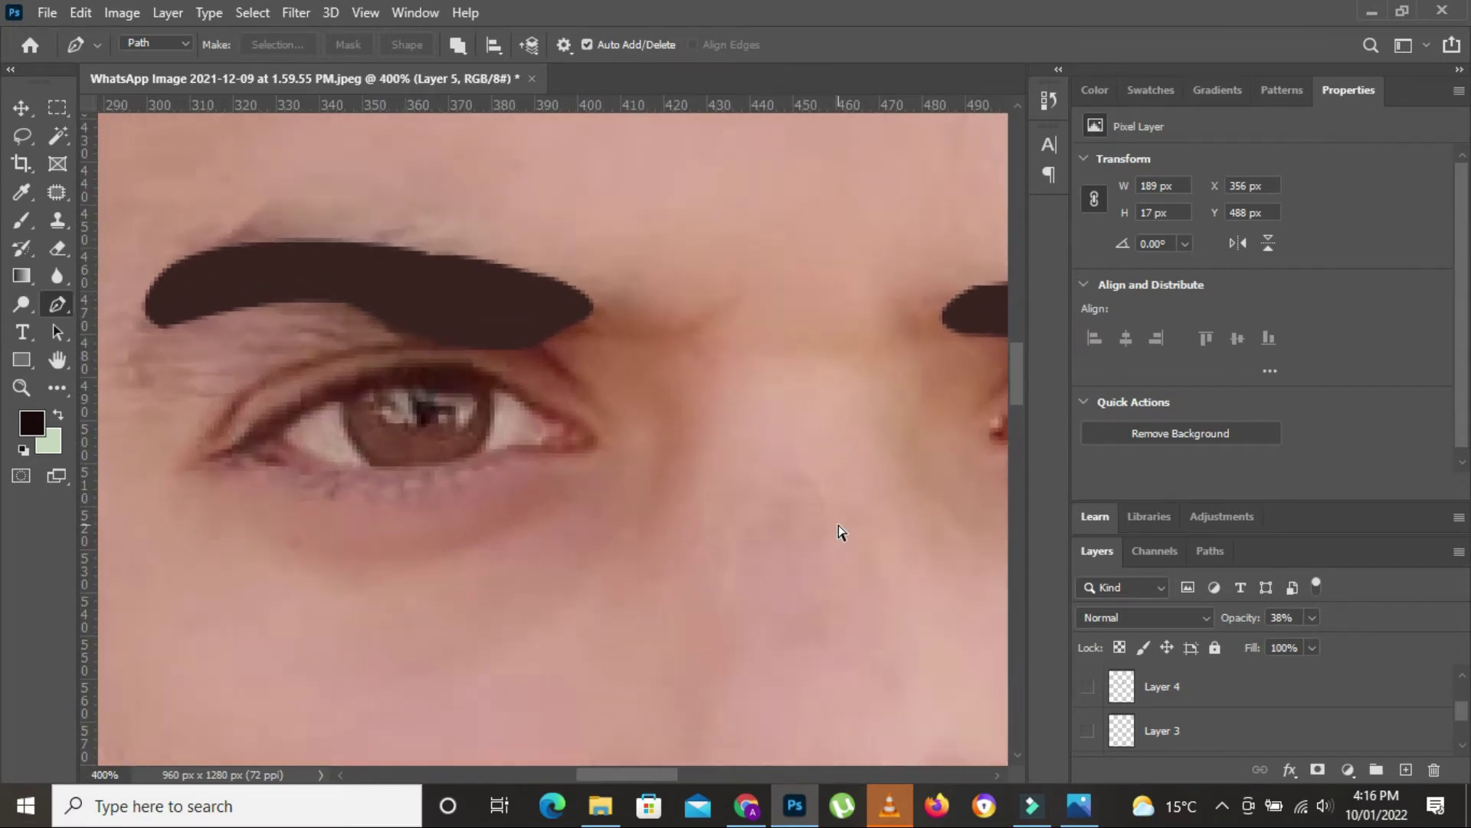
{"action": "scroll", "coordinate": [843, 532], "scroll_direction": "up", "scroll_amount": 1}
{"action": "left_click_drag", "start_coordinate": [411, 401], "coordinate": [515, 481]}
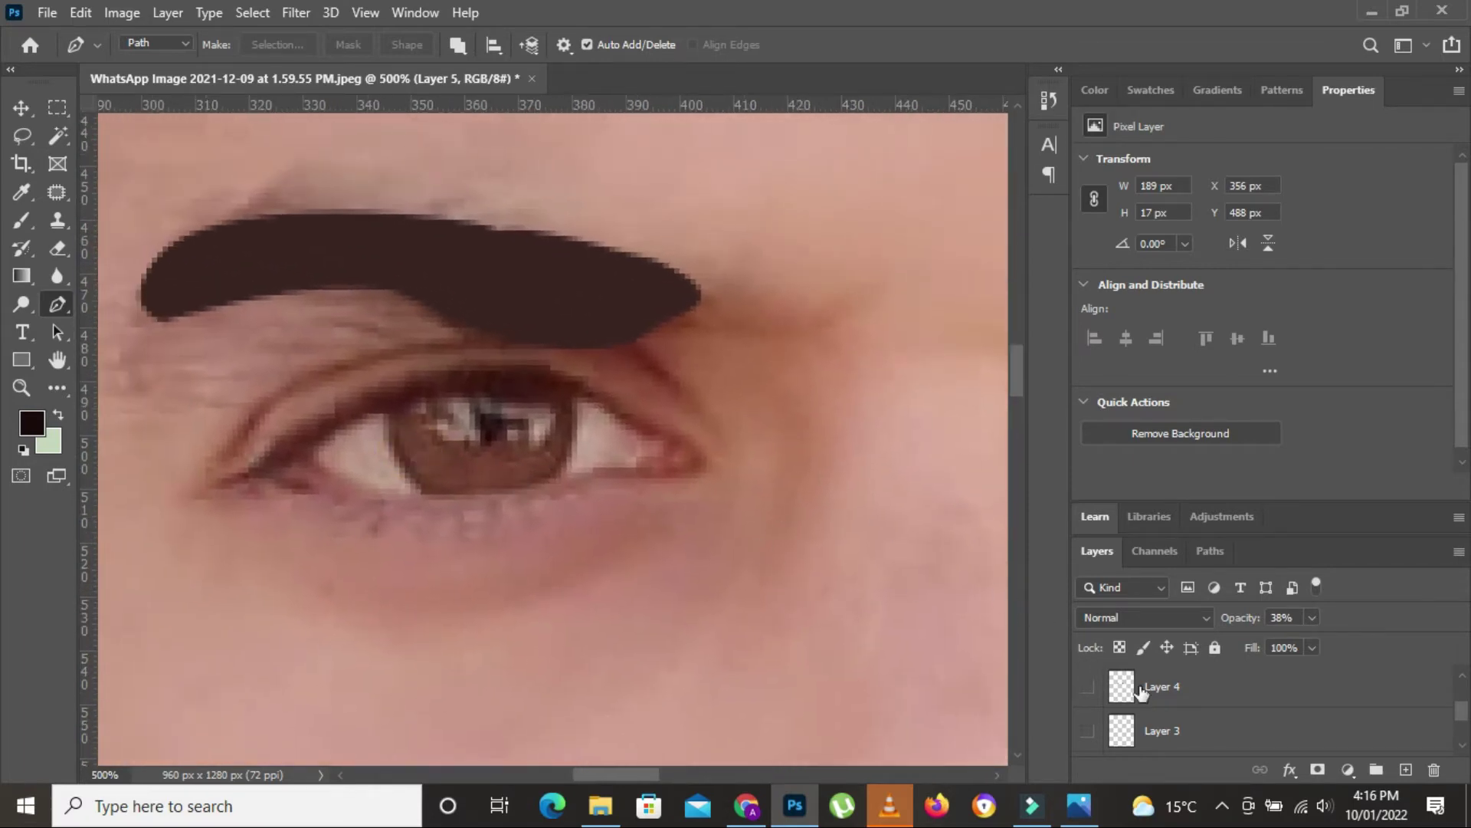
Step: On a new layer, pen-trace the left eye's upper lash line shape
{"action": "key", "text": "ctrl+shift+alt+n"}
{"action": "left_click", "coordinate": [577, 397]}
{"action": "left_click", "coordinate": [442, 392]}
{"action": "left_click", "coordinate": [324, 442]}
{"action": "left_click", "coordinate": [217, 484]}
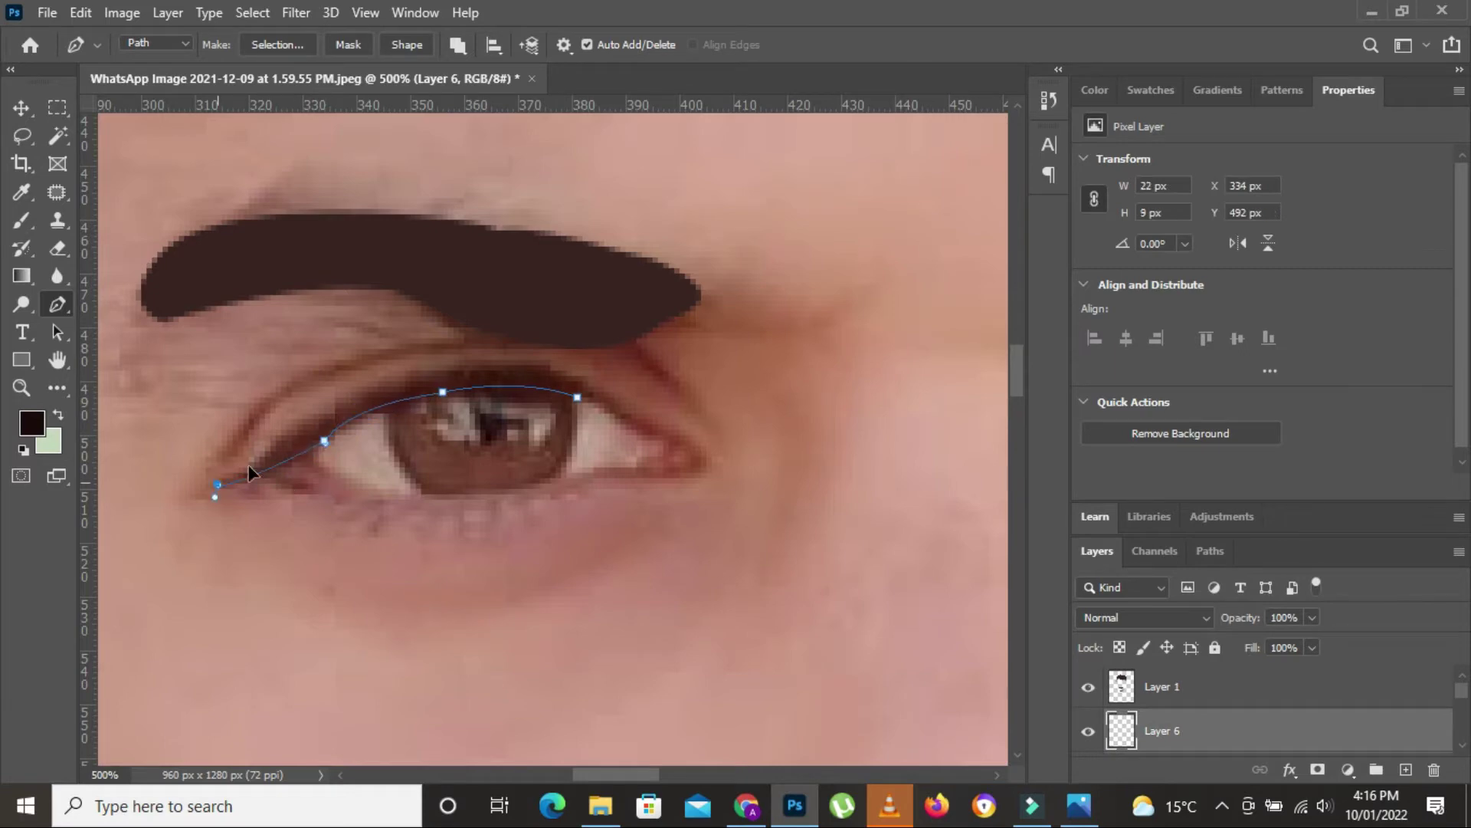
{"action": "left_click", "coordinate": [265, 452]}
{"action": "left_click", "coordinate": [335, 402]}
{"action": "left_click", "coordinate": [572, 375]}
Step: Fill the eyeliner path as a 1-pixel-feathered selection with dark brown
{"action": "right_click", "coordinate": [745, 218]}
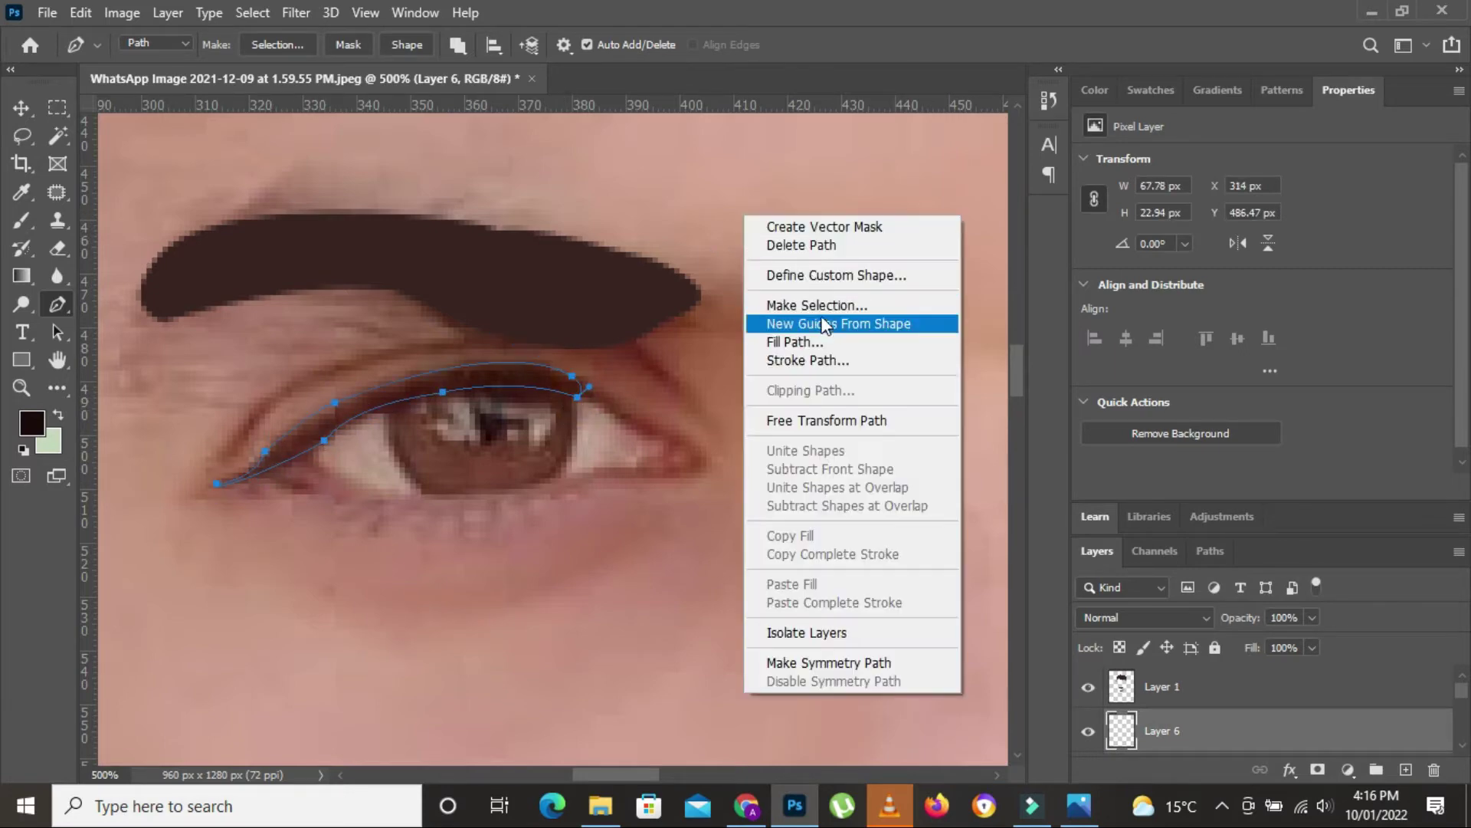
{"action": "left_click", "coordinate": [817, 305]}
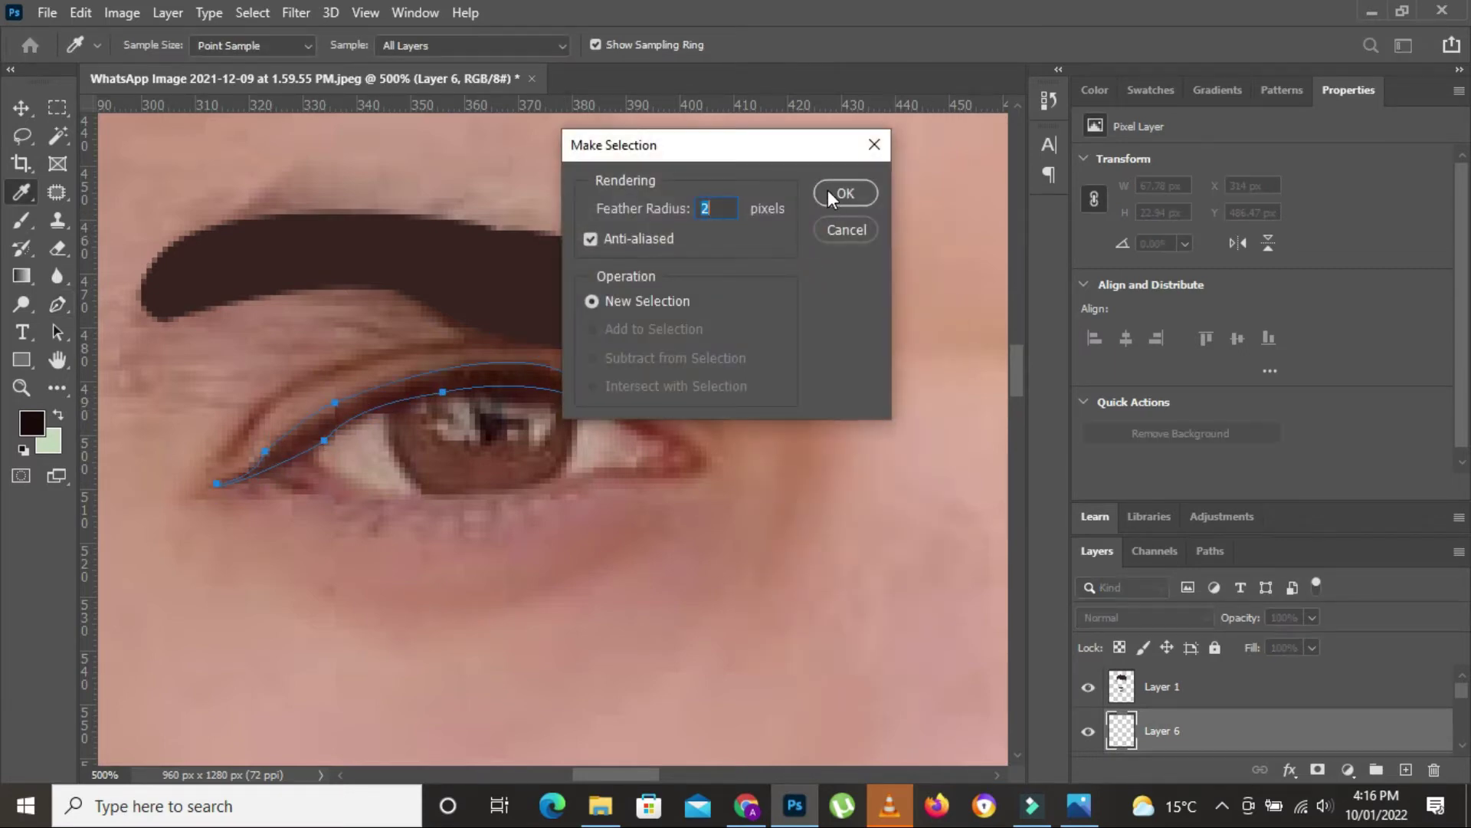
{"action": "type", "text": "1"}
{"action": "left_click", "coordinate": [827, 187]}
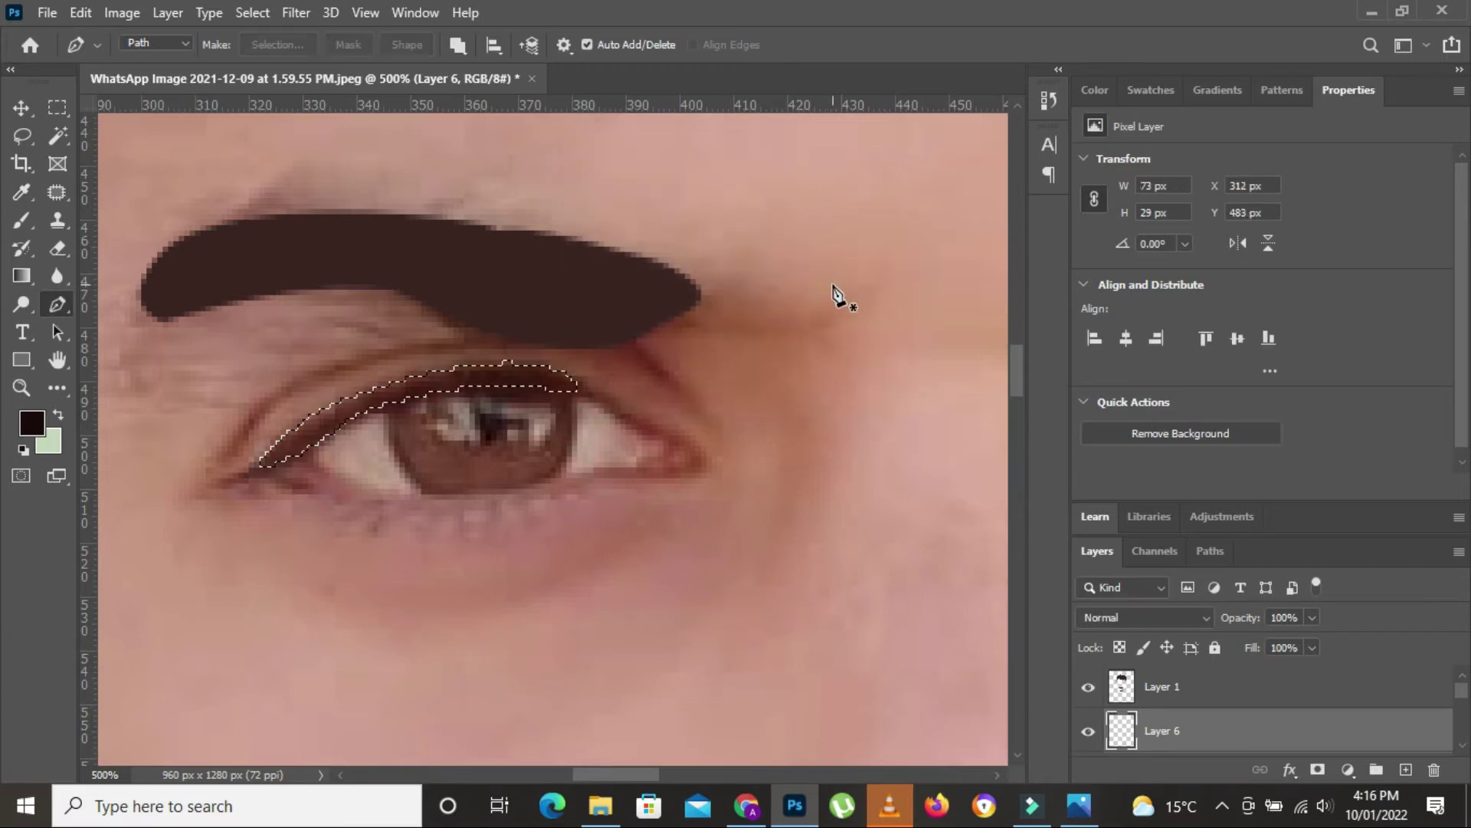
{"action": "key", "text": "alt+BackSpace"}
{"action": "key", "text": "ctrl+d"}
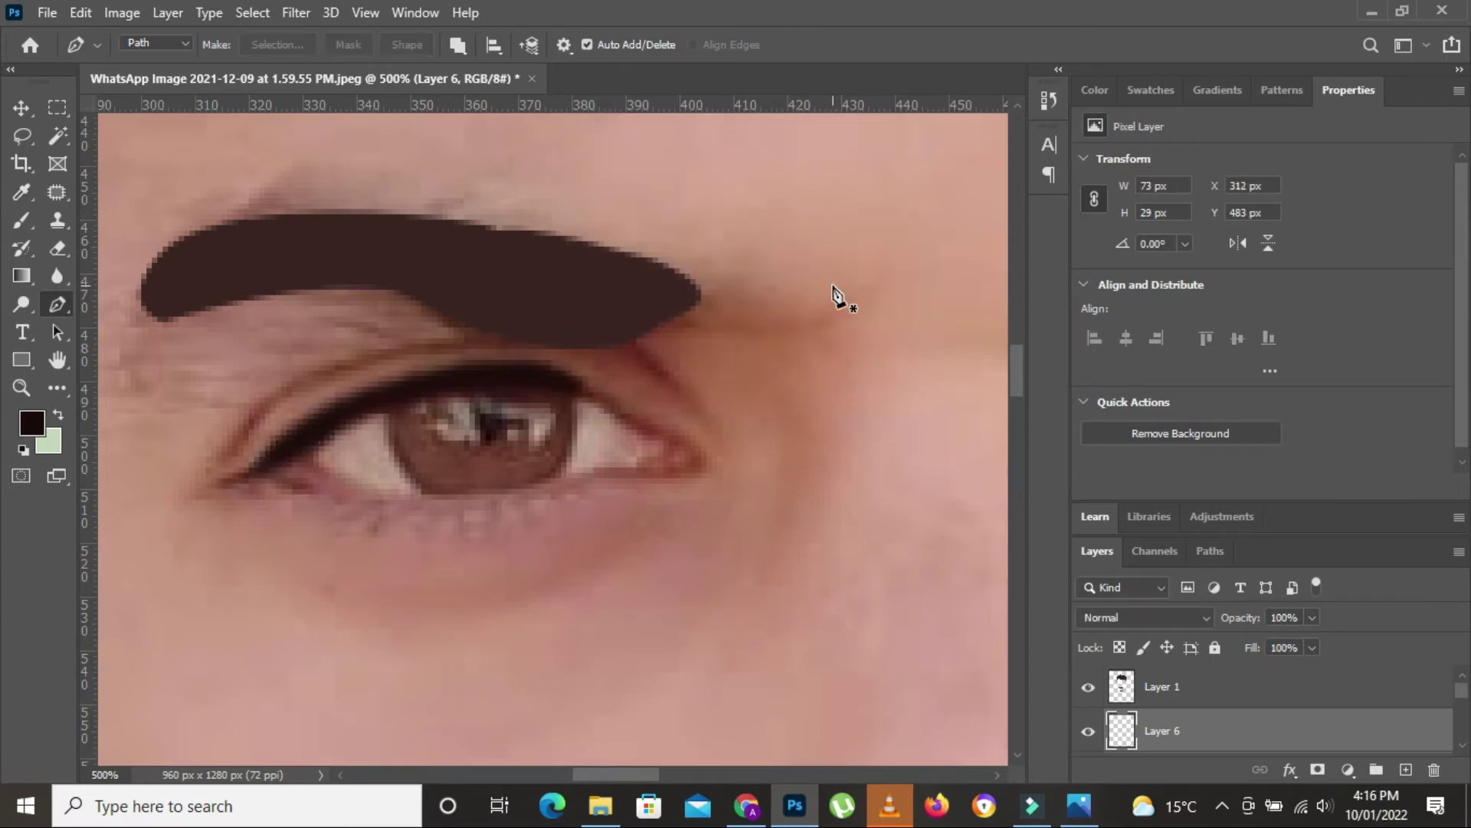
{"action": "key", "text": "ctrl+minus"}
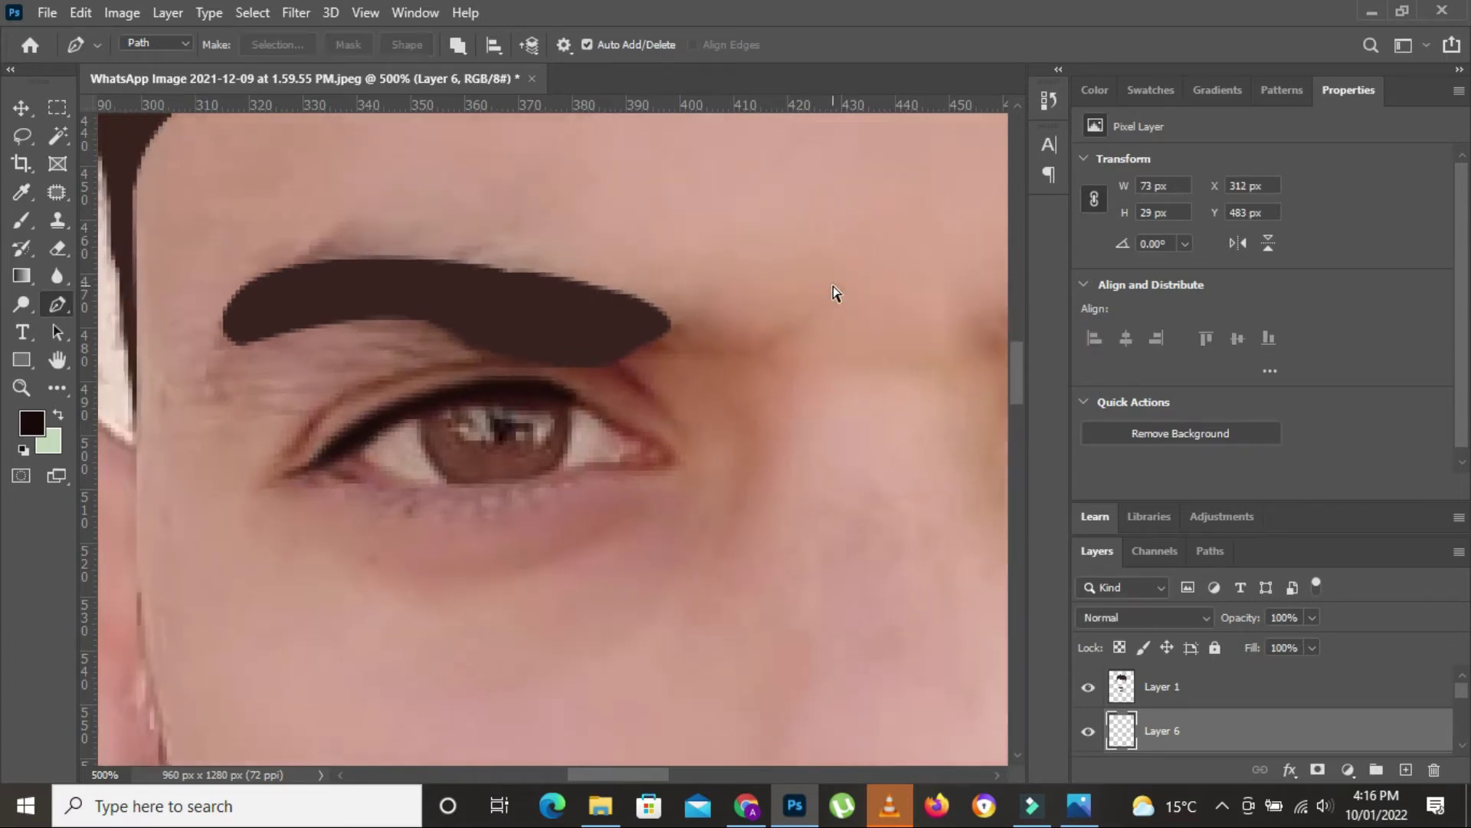
{"action": "key", "text": "ctrl+minus"}
{"action": "left_click_drag", "start_coordinate": [835, 295], "coordinate": [490, 307]}
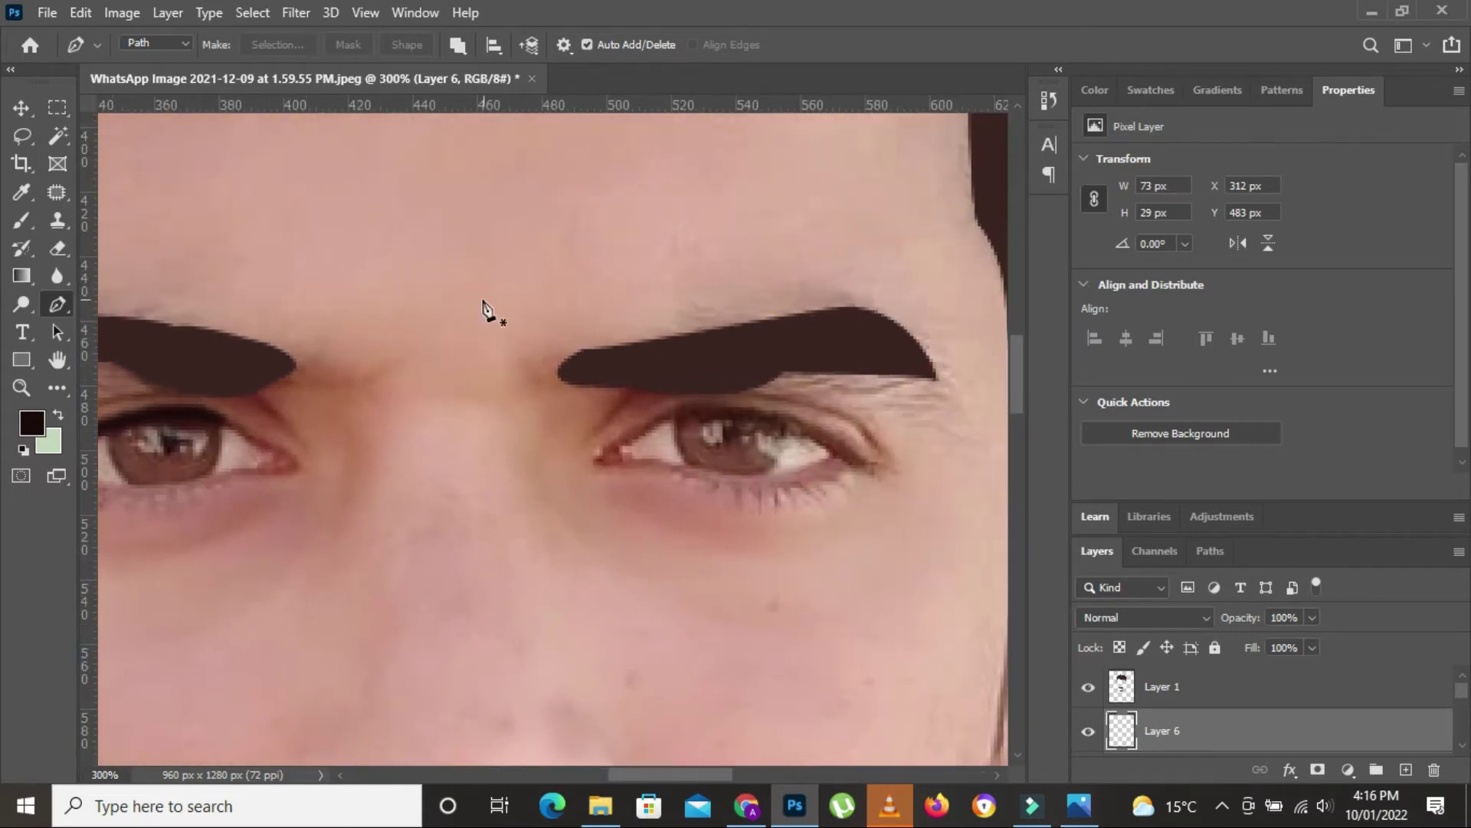
Step: Trace and fill a dark brown lash line on the right upper eyelid, feathered 1 pixel
{"action": "left_click", "coordinate": [667, 420]}
{"action": "left_click_drag", "start_coordinate": [800, 440], "coordinate": [853, 471]}
{"action": "left_click", "coordinate": [797, 443]}
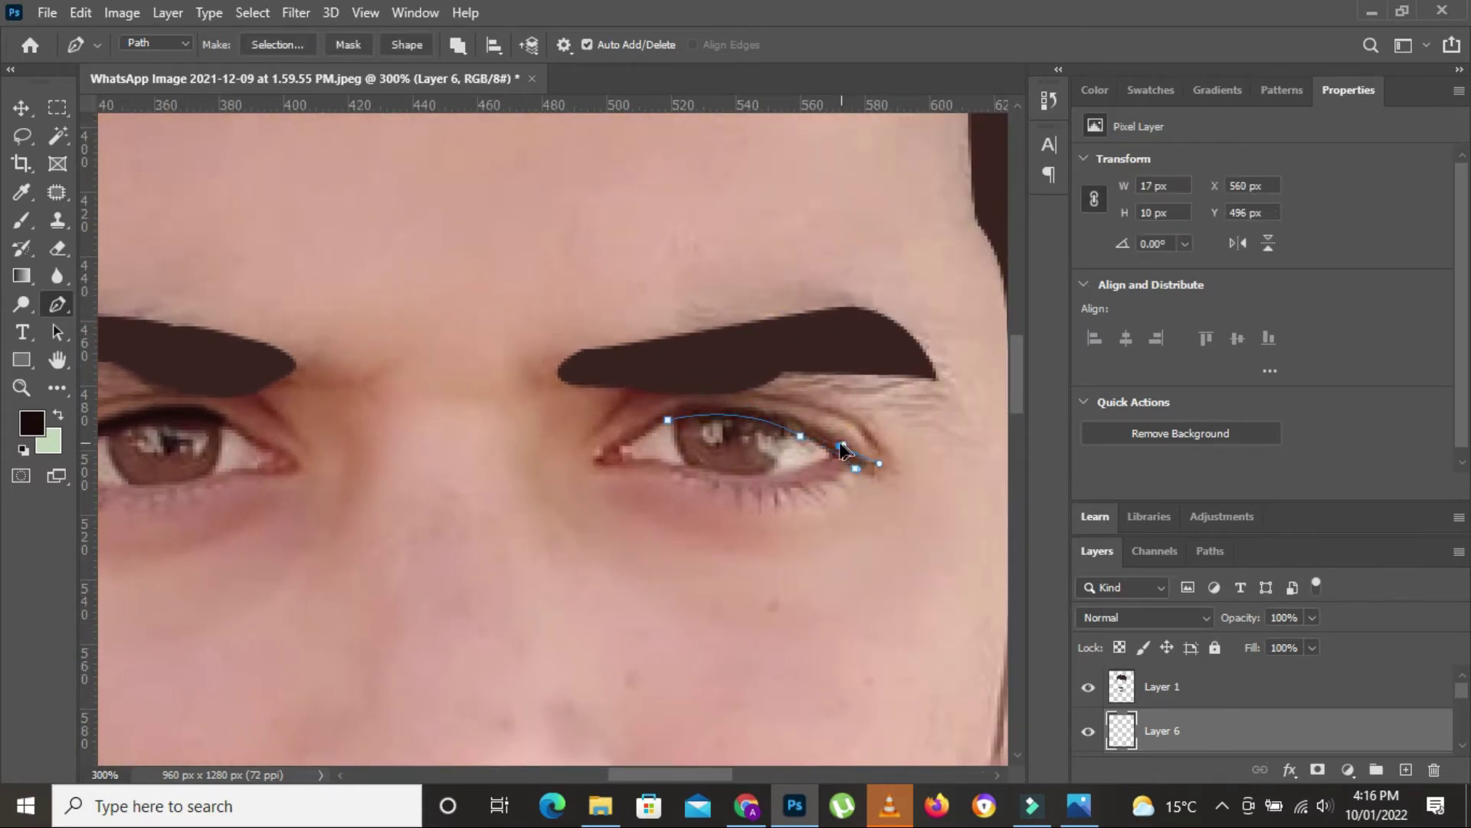
{"action": "right_click", "coordinate": [685, 279]}
{"action": "left_click", "coordinate": [750, 366]}
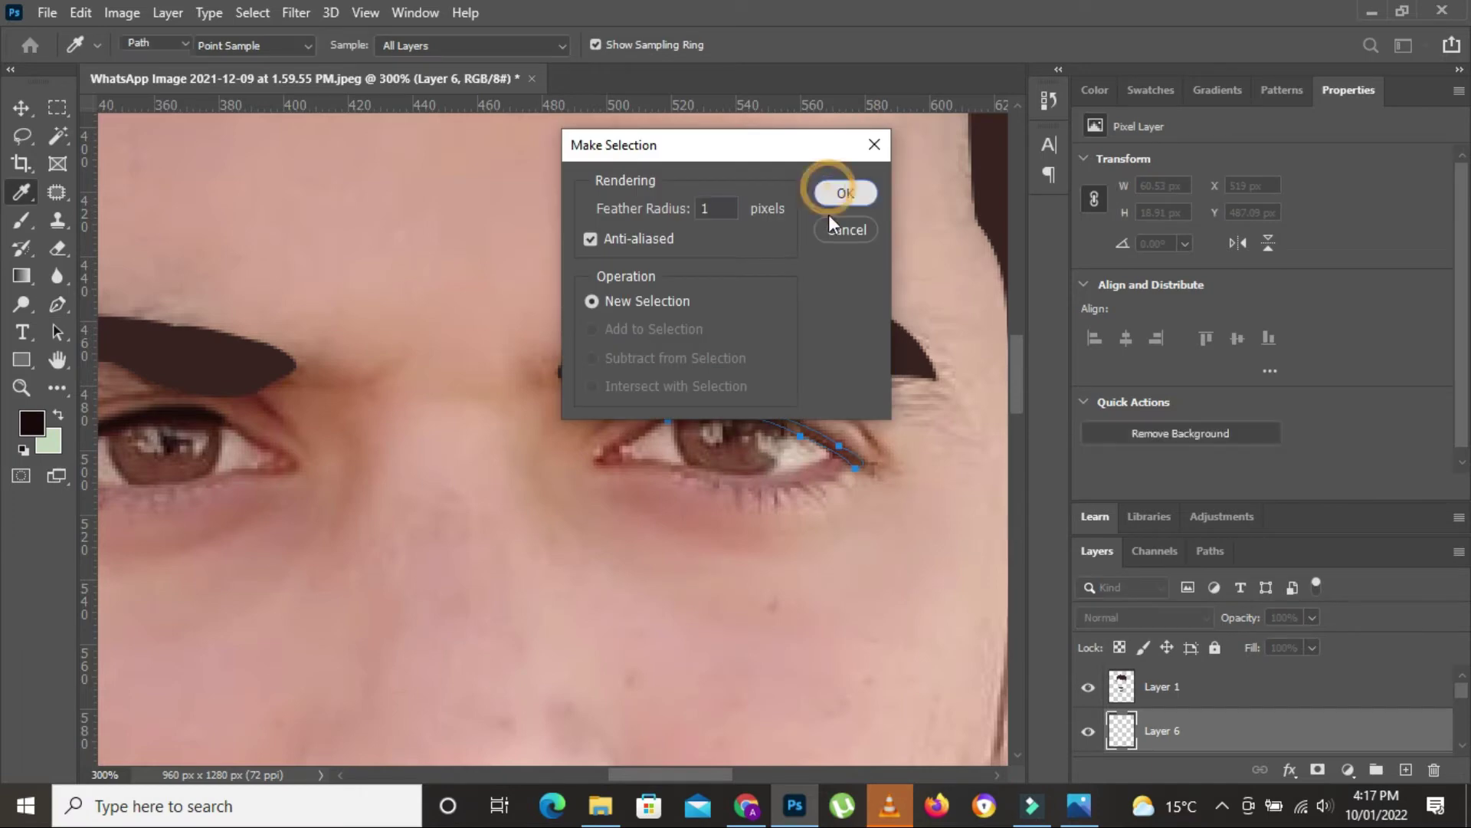
{"action": "left_click", "coordinate": [843, 189]}
{"action": "key", "text": "alt+BackSpace"}
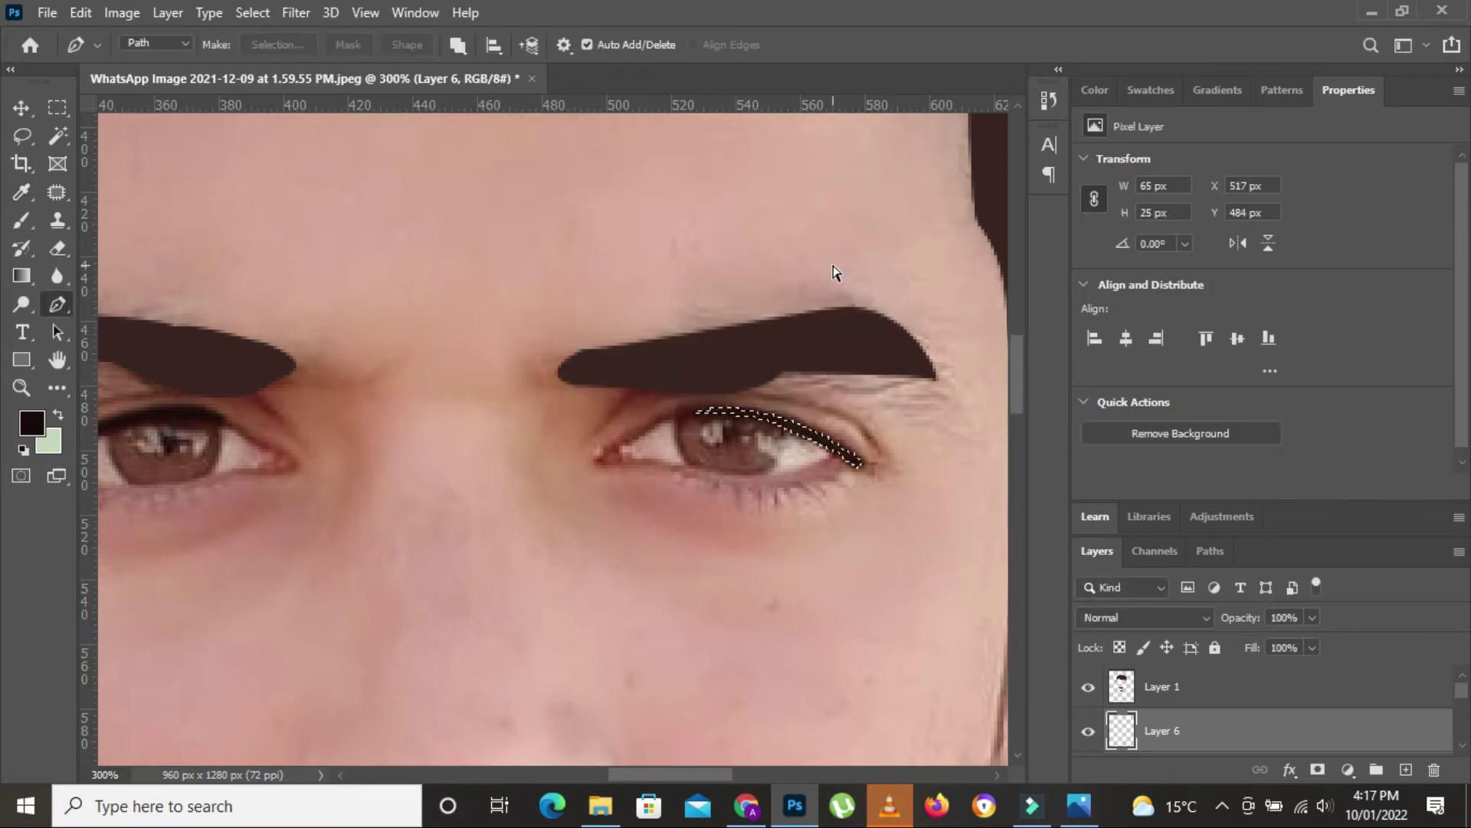
{"action": "key", "text": "ctrl+d"}
{"action": "key", "text": "ctrl+1"}
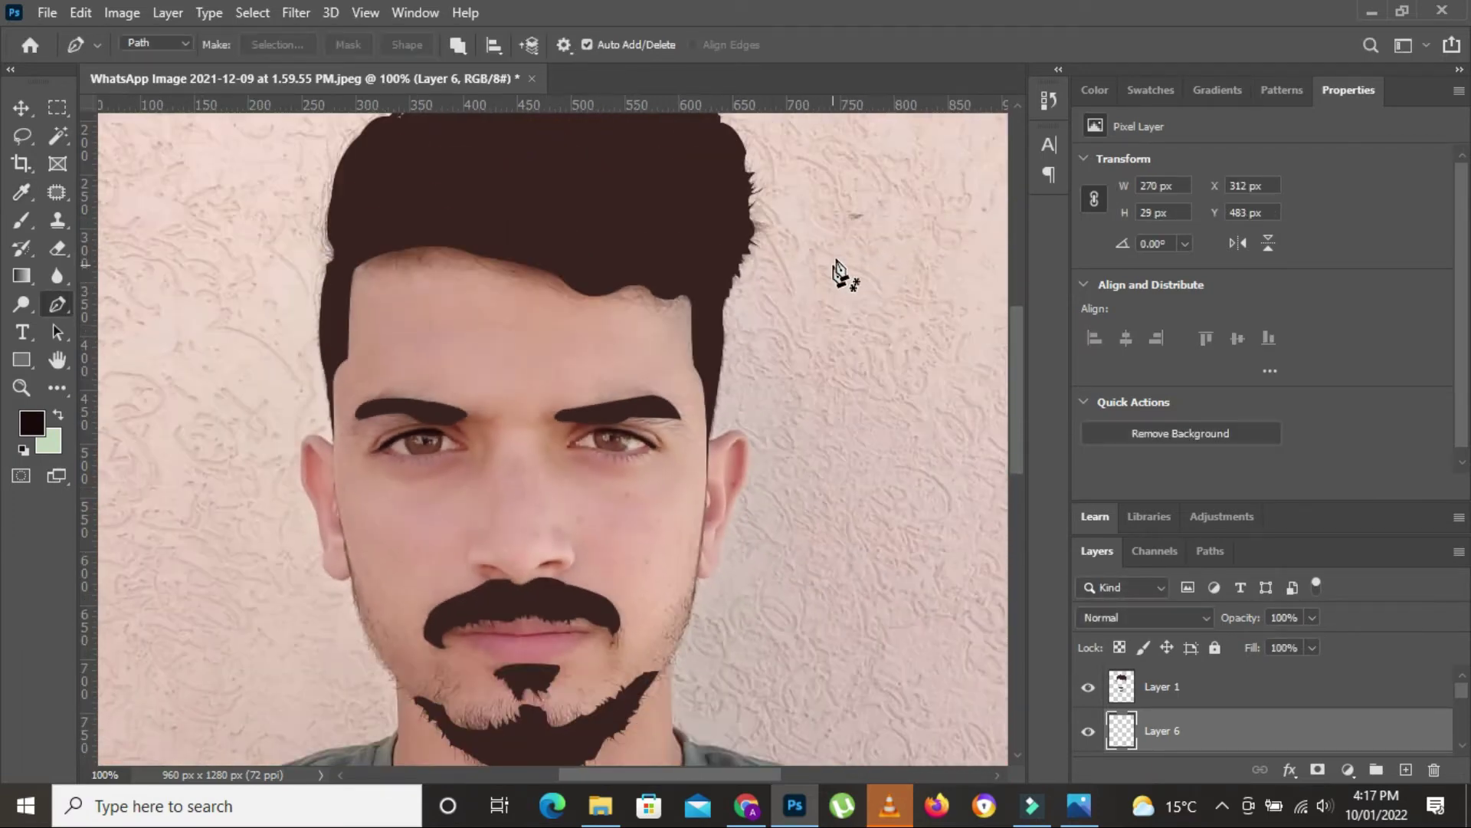
Step: Show the flat iris, eye-white and skin layers (Layers 4, 3 and 2) again
{"action": "scroll", "coordinate": [1094, 728], "scroll_direction": "down", "scroll_amount": 2}
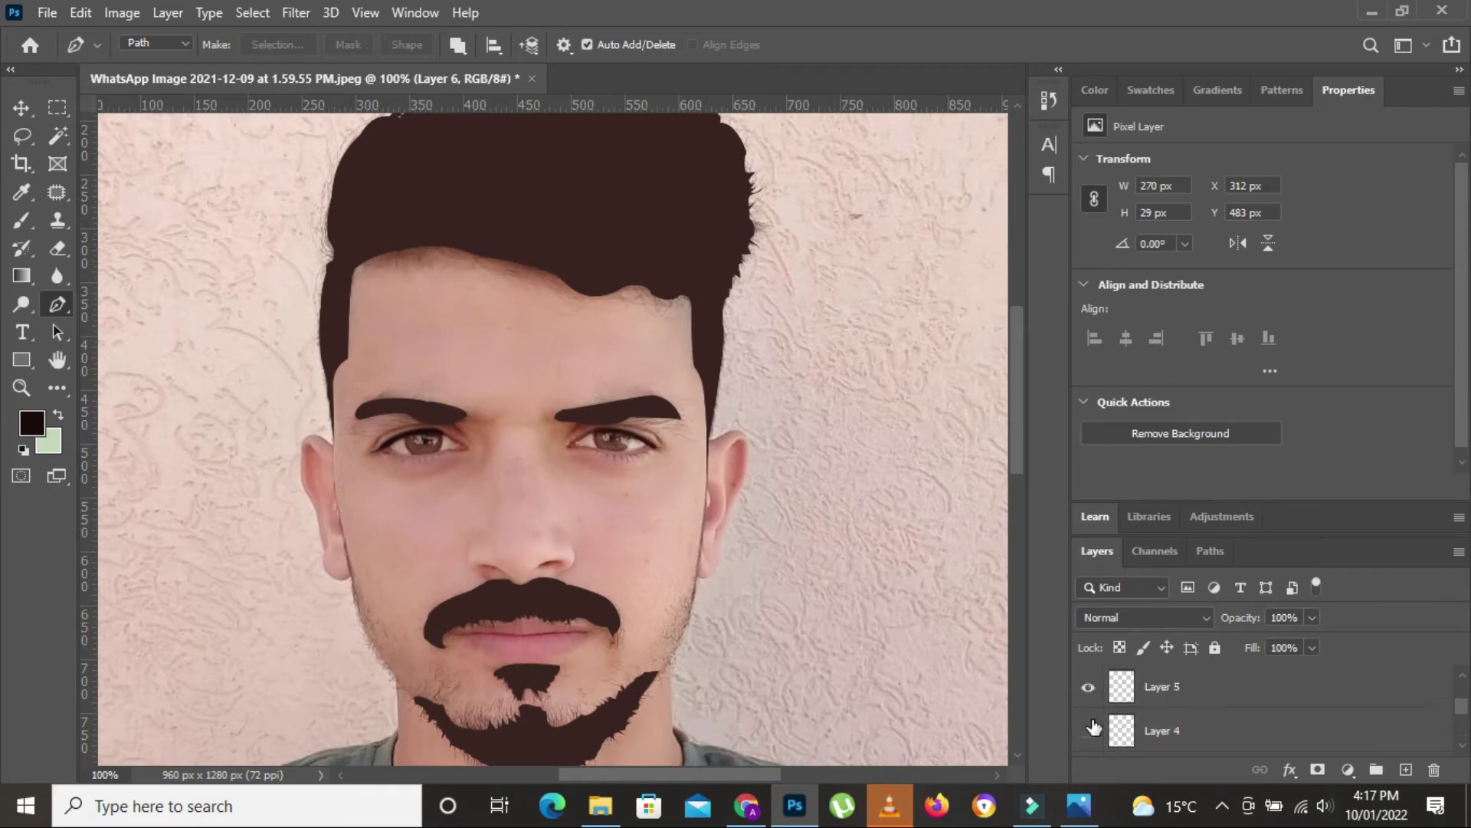
{"action": "left_click", "coordinate": [1090, 729]}
{"action": "scroll", "coordinate": [1102, 729], "scroll_direction": "down", "scroll_amount": 1}
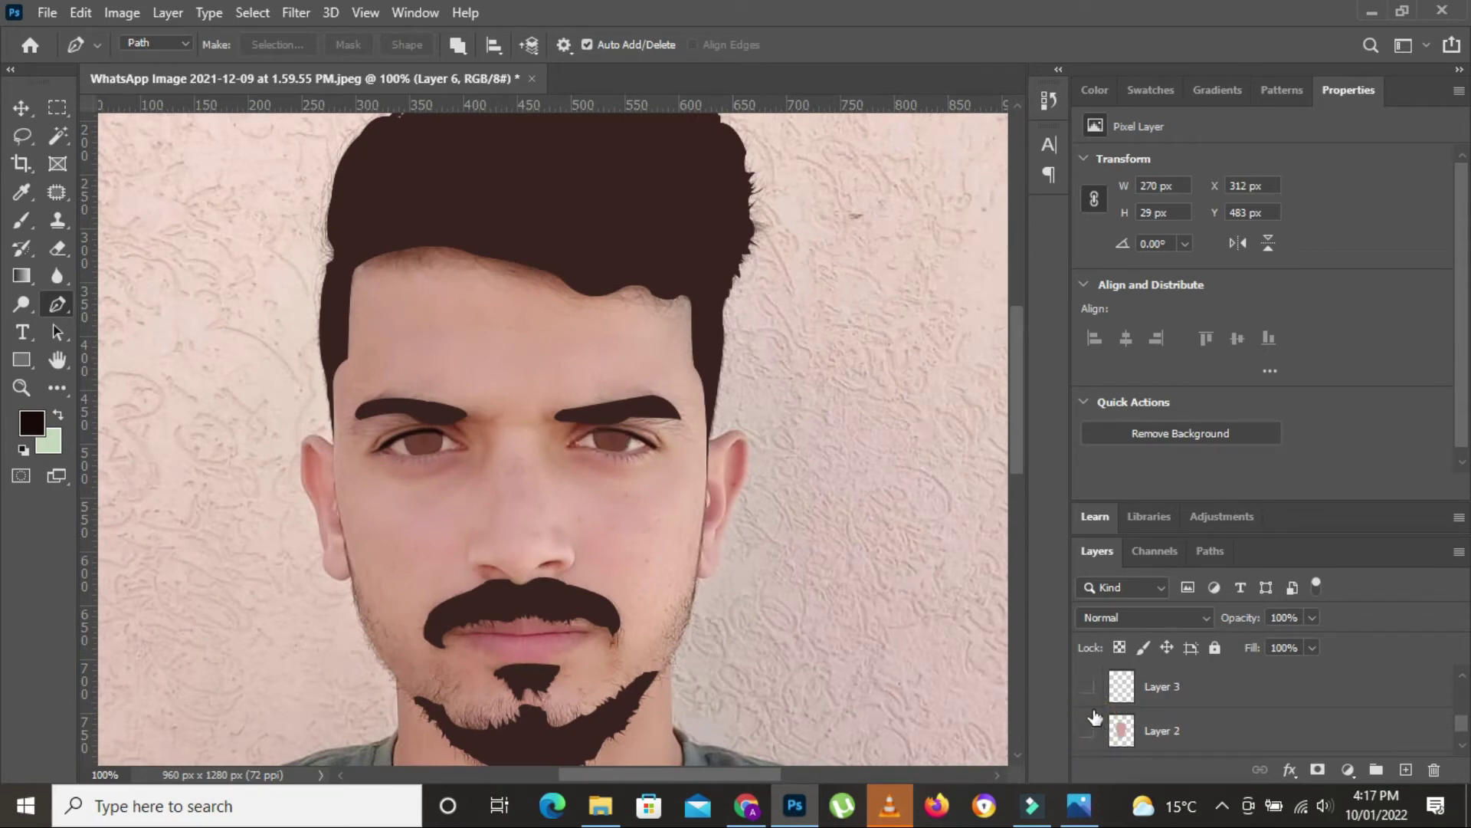
{"action": "left_click", "coordinate": [1088, 686]}
{"action": "left_click", "coordinate": [1088, 732]}
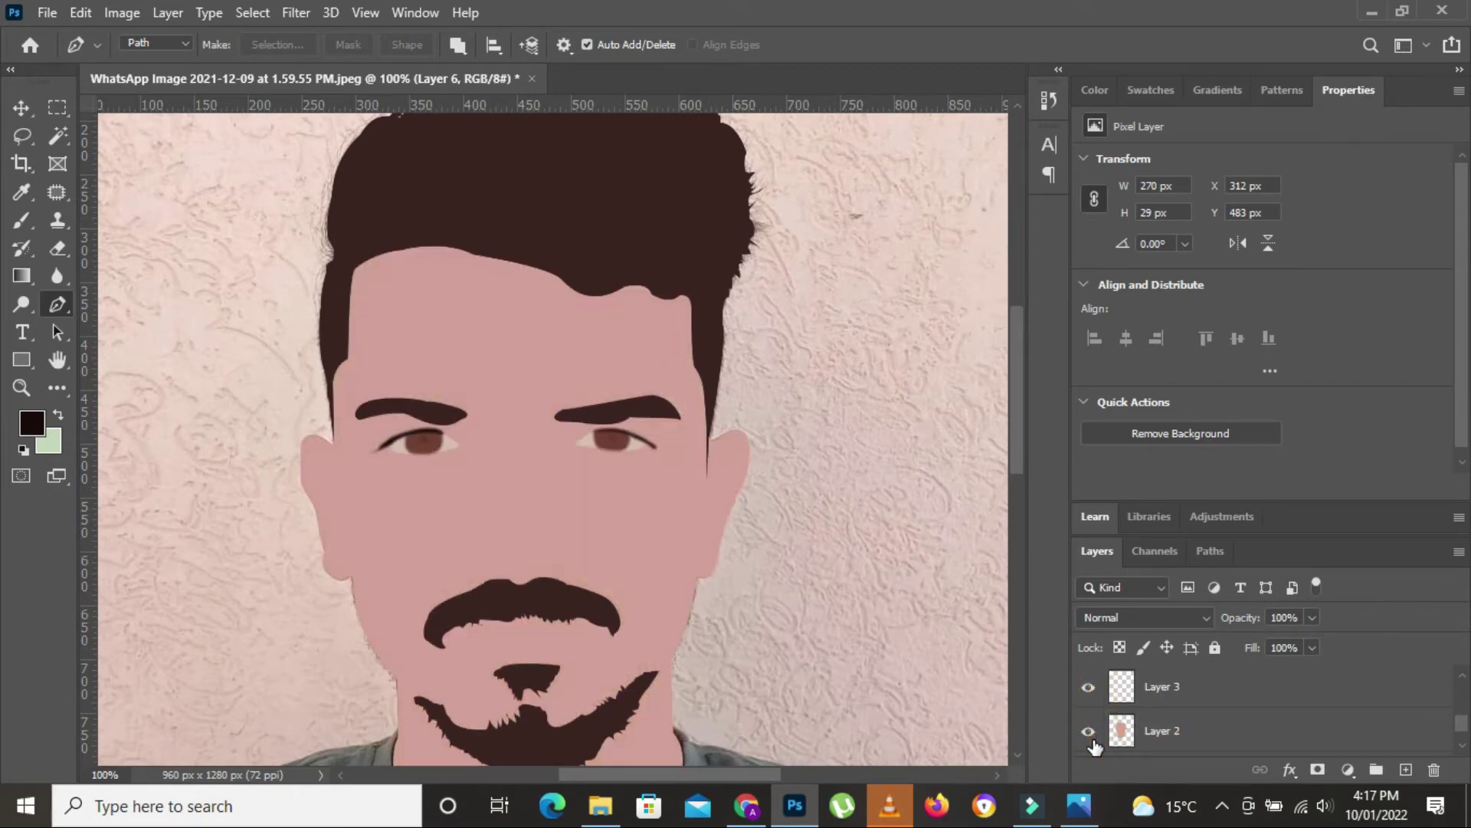
Step: Set Layer 6 opacity to 48% and fill the right eye's inner corner with reddish-brown
{"action": "left_click", "coordinate": [1308, 613]}
{"action": "left_click_drag", "start_coordinate": [1313, 642], "coordinate": [1262, 644]}
{"action": "key", "text": "ctrl+plus"}
{"action": "key", "text": "ctrl+plus"}
{"action": "key", "text": "ctrl+plus"}
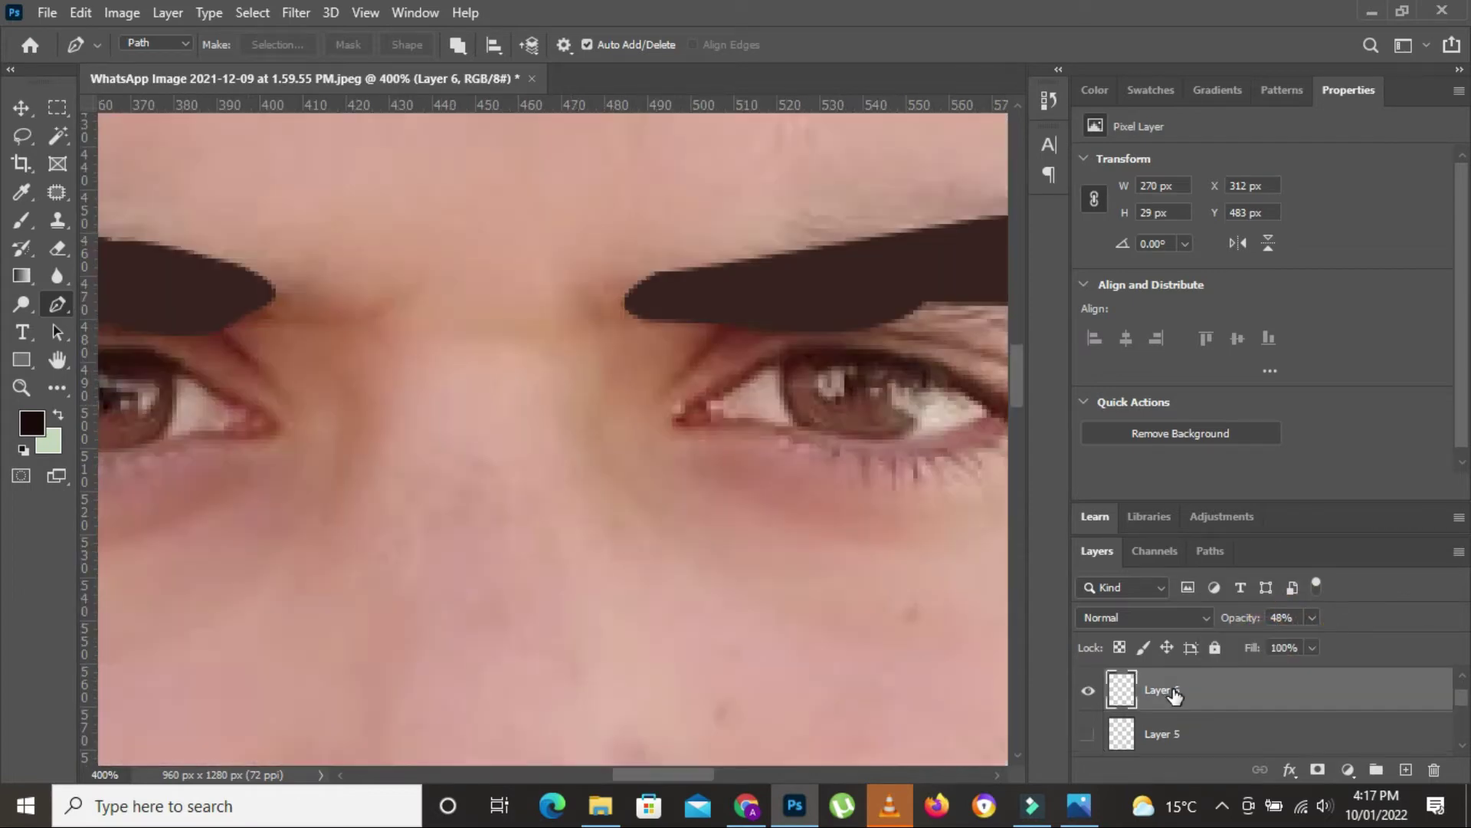
{"action": "left_click", "coordinate": [715, 425]}
{"action": "left_click_drag", "start_coordinate": [684, 409], "coordinate": [713, 395]}
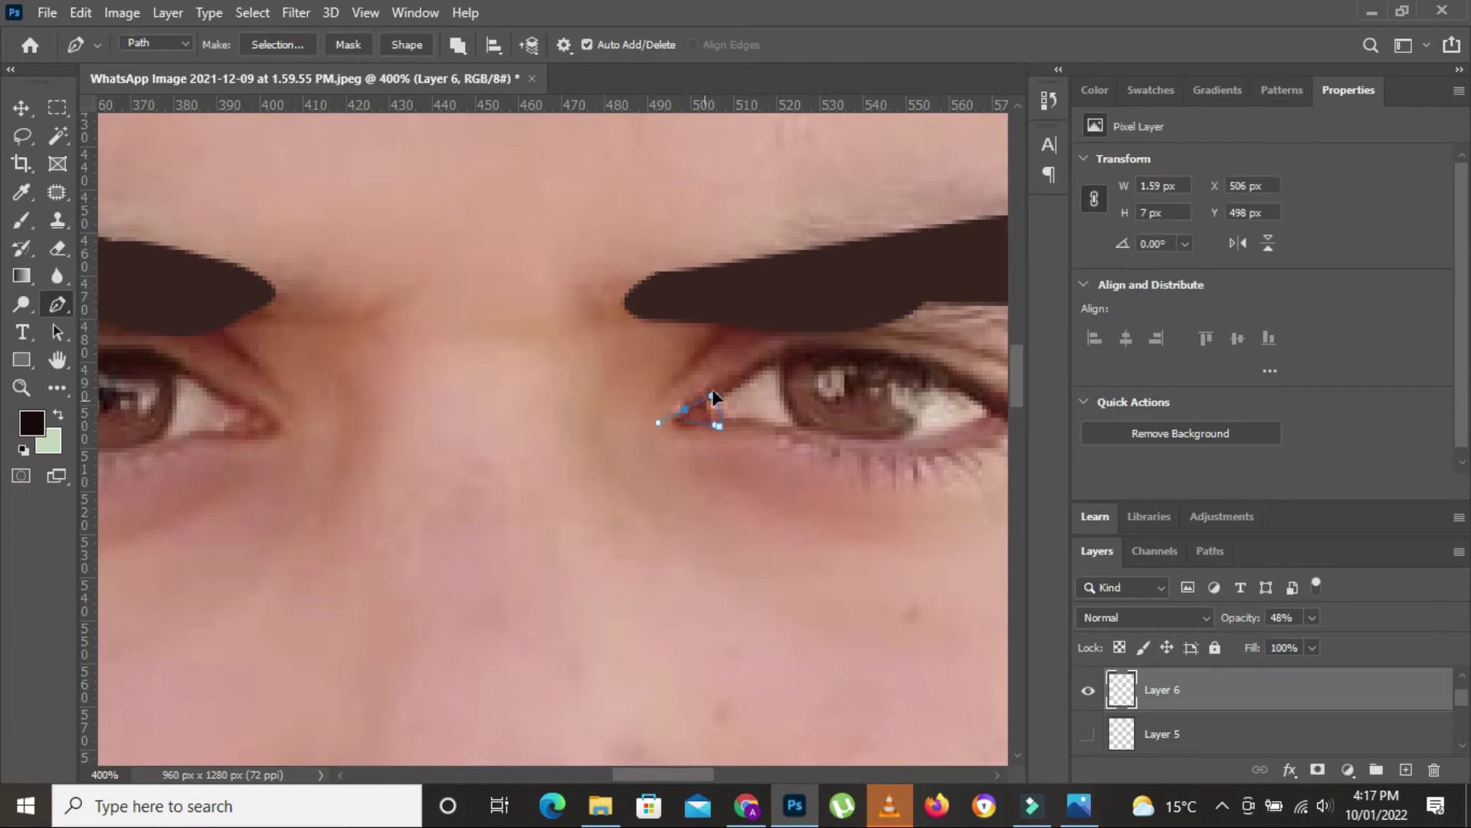
{"action": "left_click", "coordinate": [31, 422]}
{"action": "left_click", "coordinate": [705, 414]}
{"action": "left_click", "coordinate": [1372, 397]}
{"action": "right_click", "coordinate": [633, 273]}
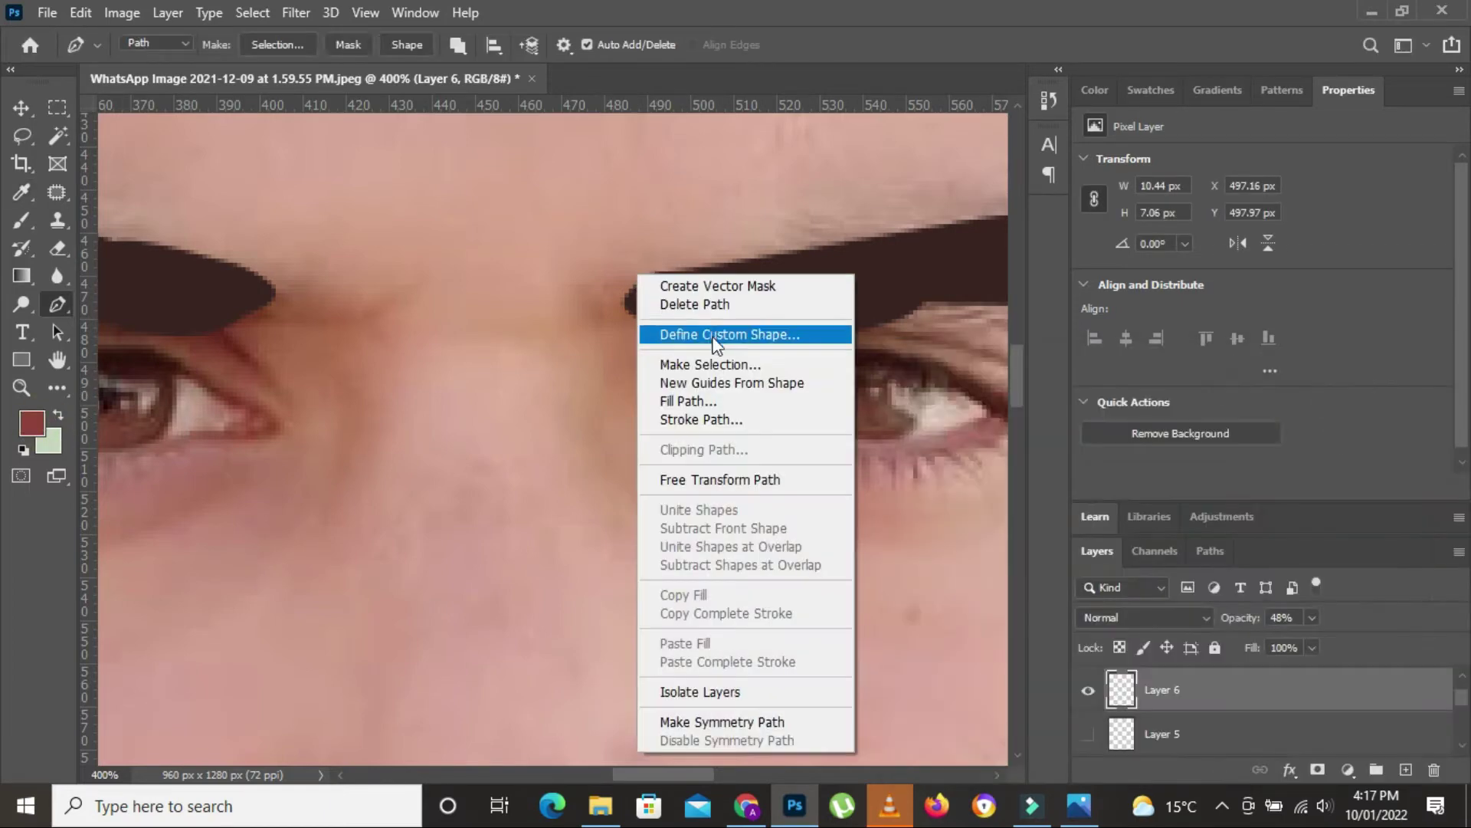
{"action": "left_click", "coordinate": [713, 364]}
{"action": "left_click", "coordinate": [841, 201]}
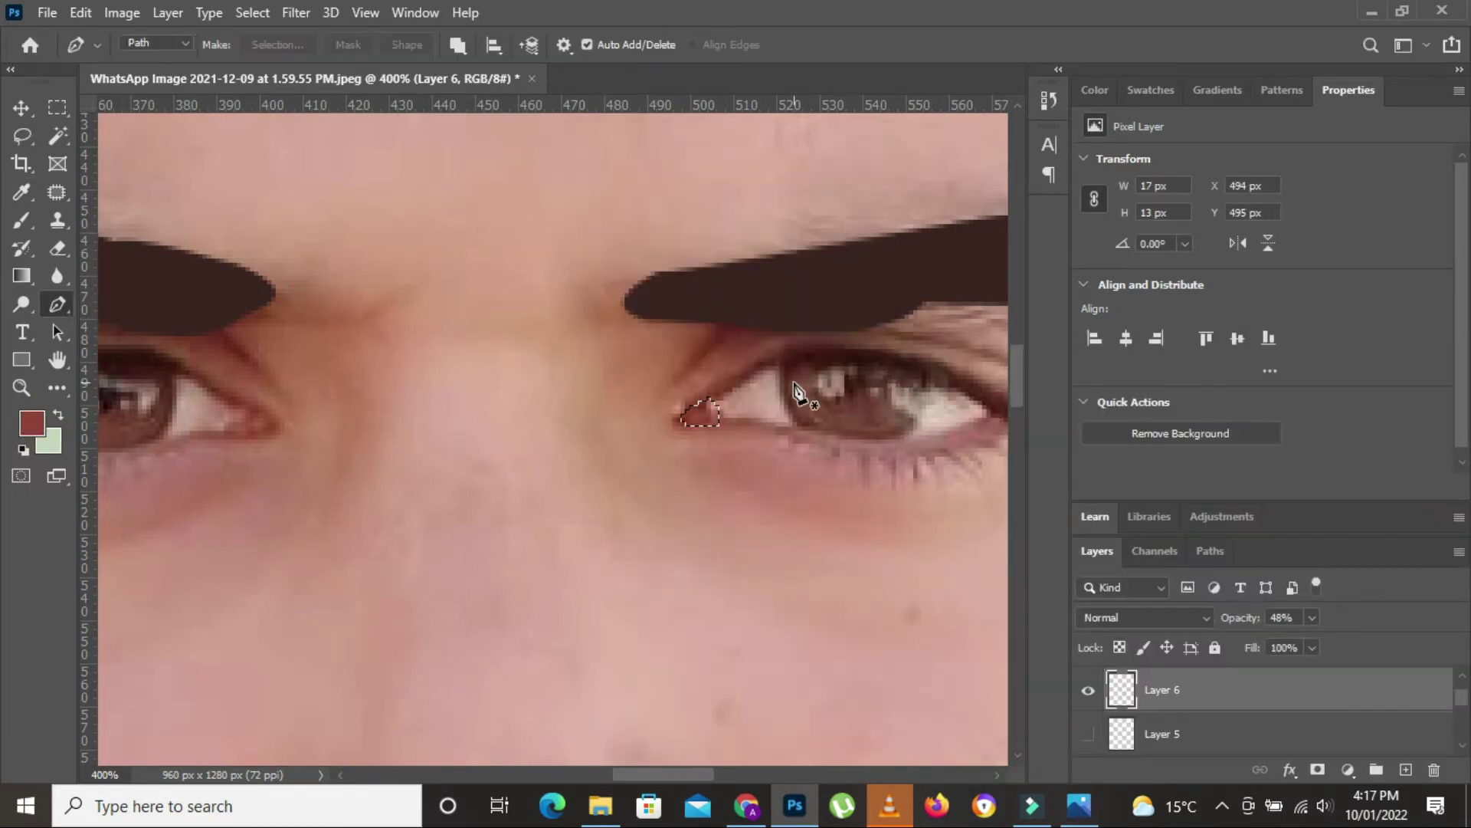
{"action": "key", "text": "ctrl+d"}
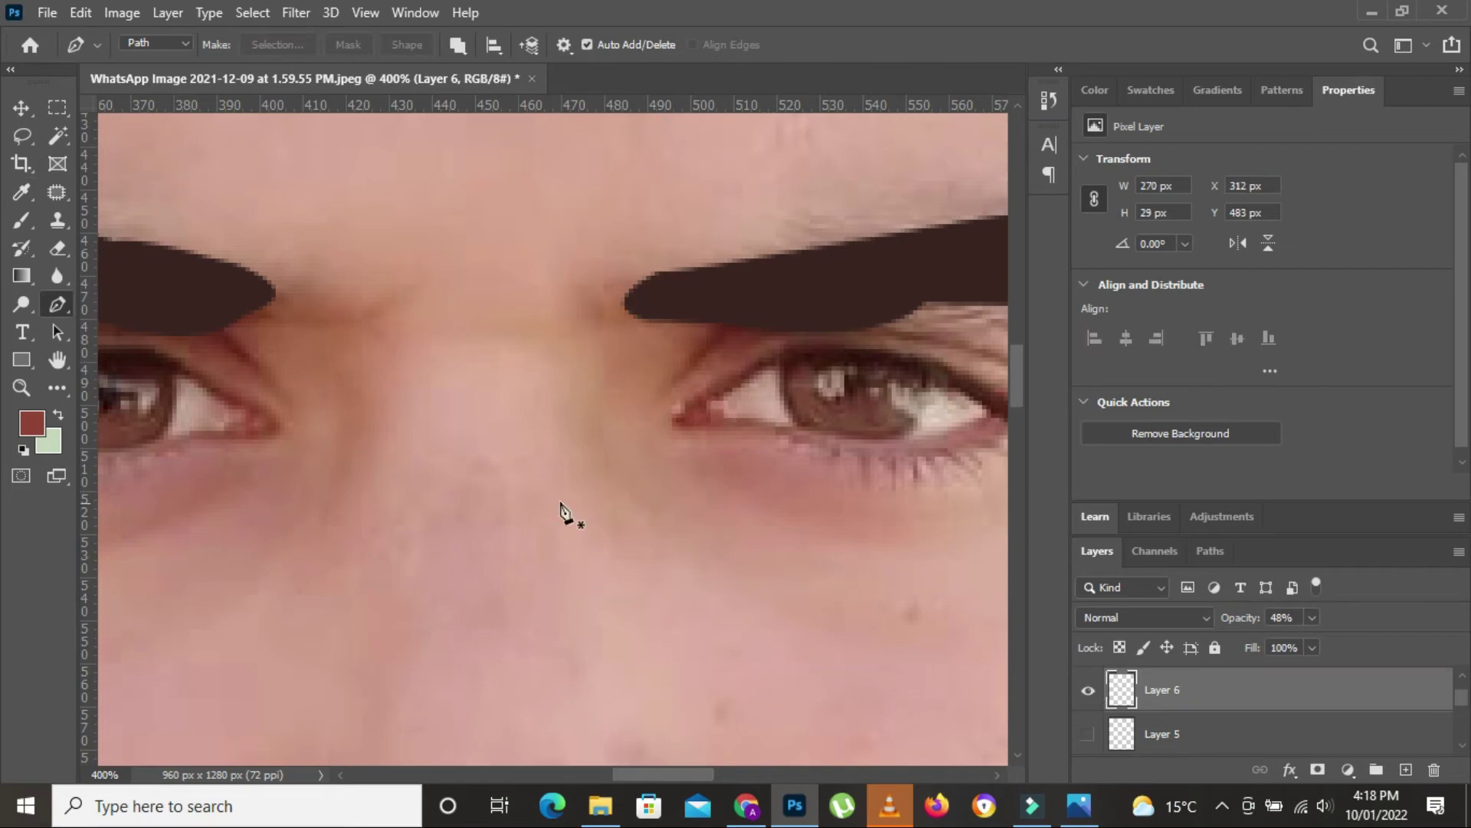
Step: Fill the left eye's inner corner with the same reddish-brown colour
{"action": "left_click", "coordinate": [232, 403]}
{"action": "left_click", "coordinate": [229, 430]}
{"action": "left_click_drag", "start_coordinate": [266, 421], "coordinate": [251, 406]}
{"action": "left_click", "coordinate": [261, 400]}
{"action": "right_click", "coordinate": [337, 352]}
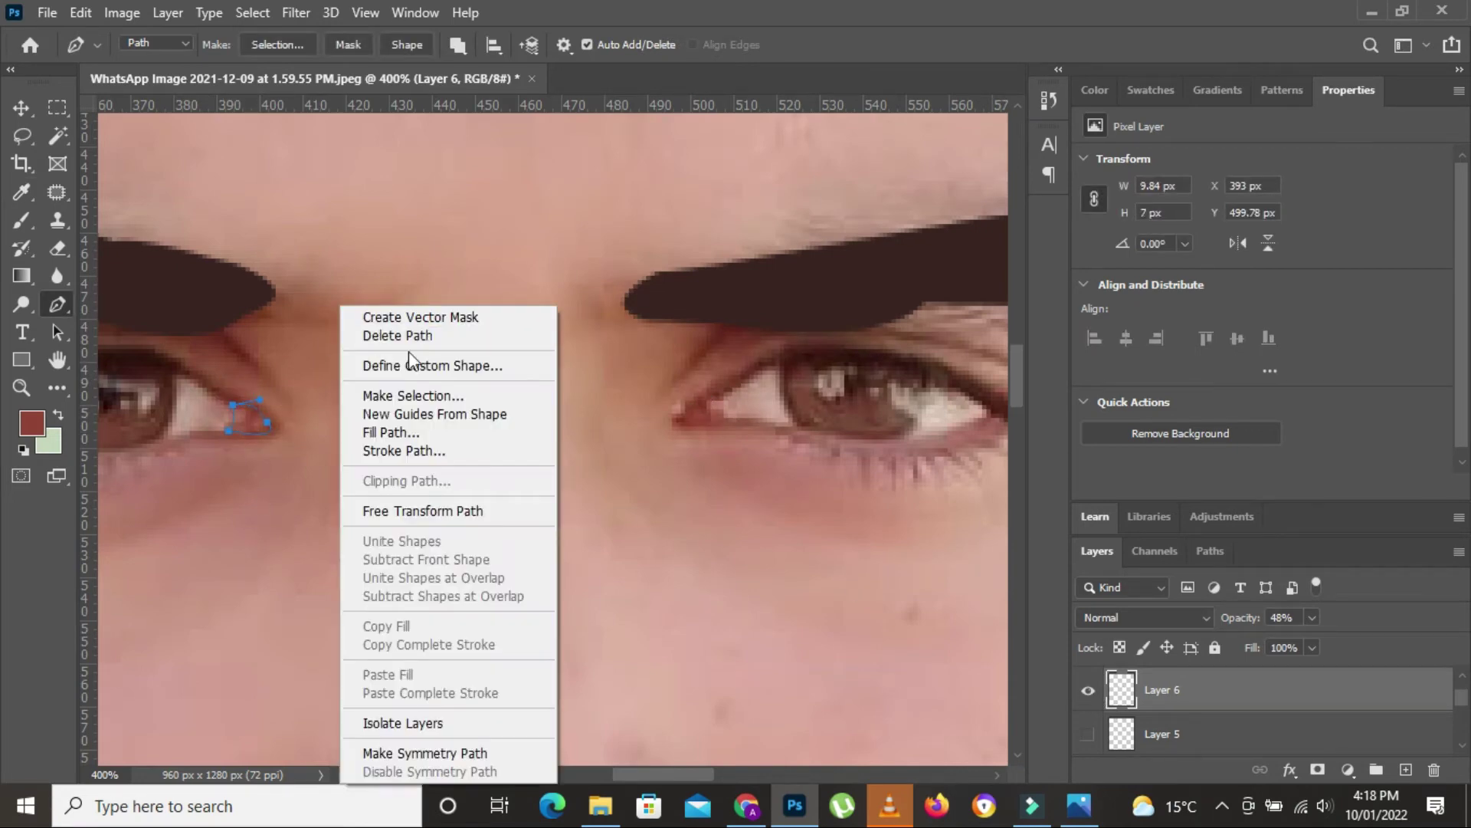
{"action": "left_click", "coordinate": [411, 389]}
{"action": "left_click", "coordinate": [850, 191]}
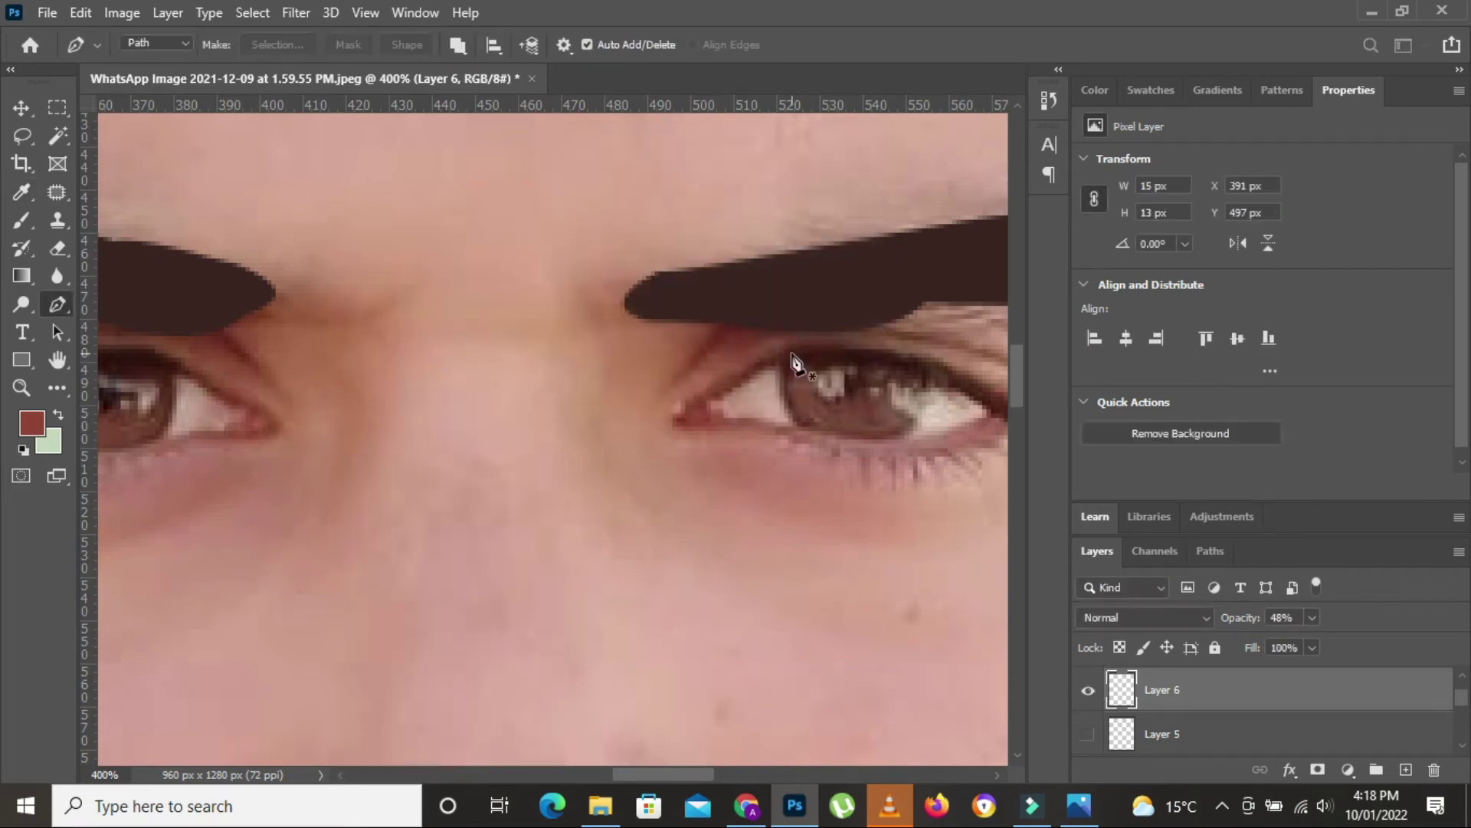
{"action": "key", "text": "ctrl+d"}
Step: Show Layer 5, the other eye layer and the flat skin layer, then review the face
{"action": "left_click", "coordinate": [1089, 726]}
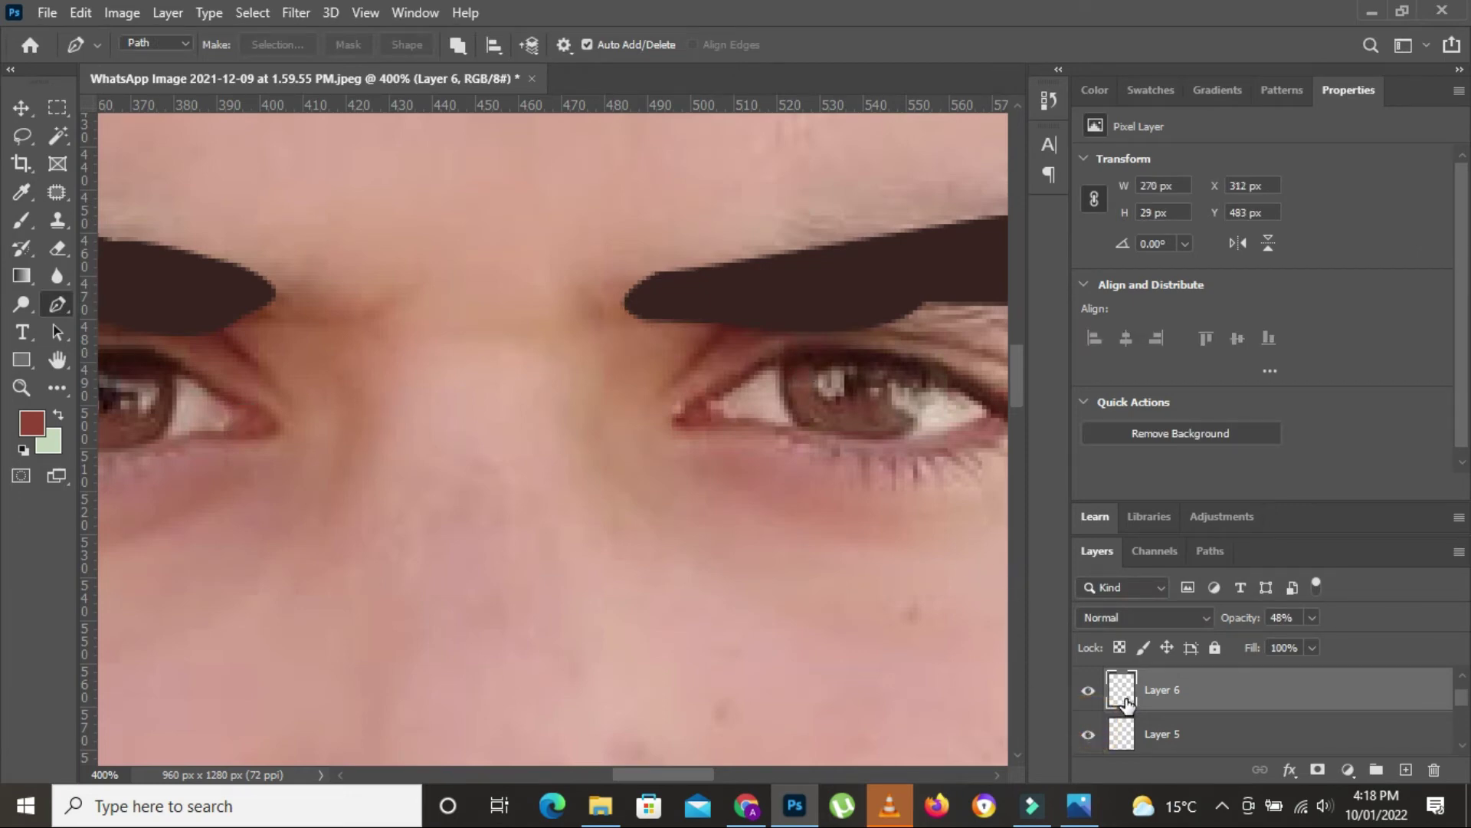
{"action": "scroll", "coordinate": [1125, 701], "scroll_direction": "down", "scroll_amount": 2}
{"action": "left_click", "coordinate": [1088, 689]}
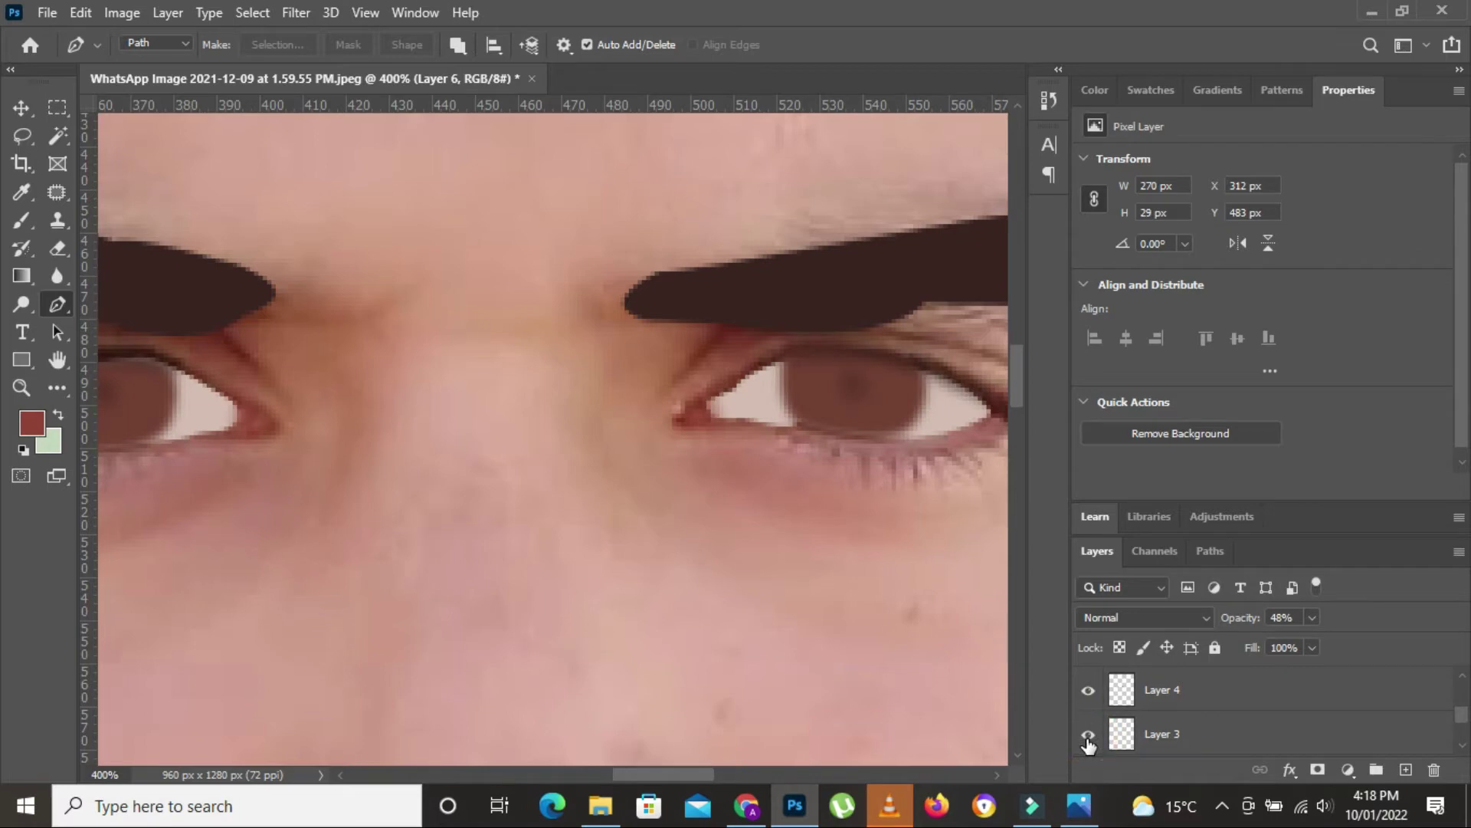
{"action": "left_click", "coordinate": [1088, 733]}
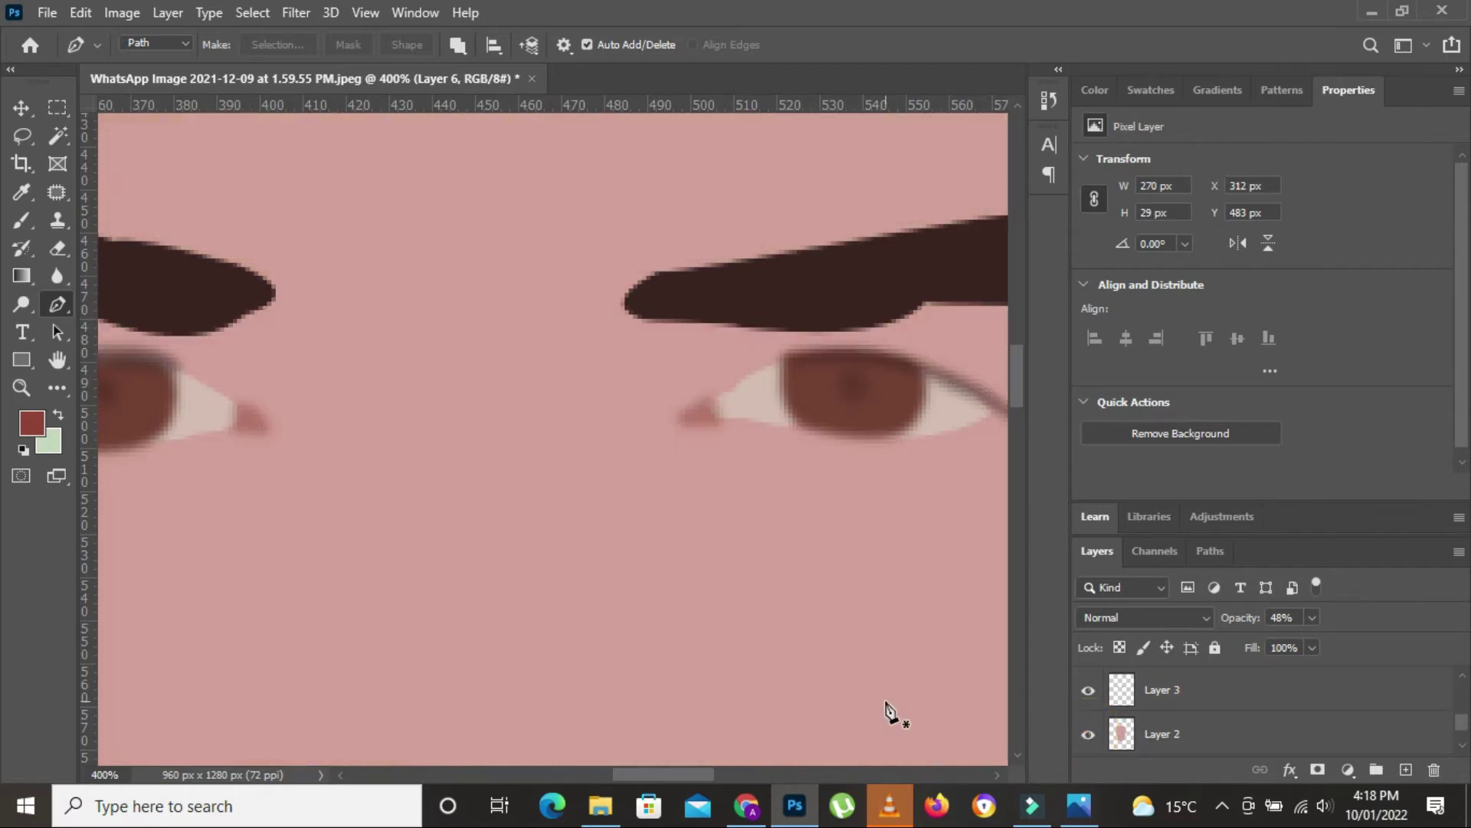
{"action": "key", "text": "ctrl+minus"}
{"action": "key", "text": "ctrl+minus"}
{"action": "key", "text": "ctrl+minus"}
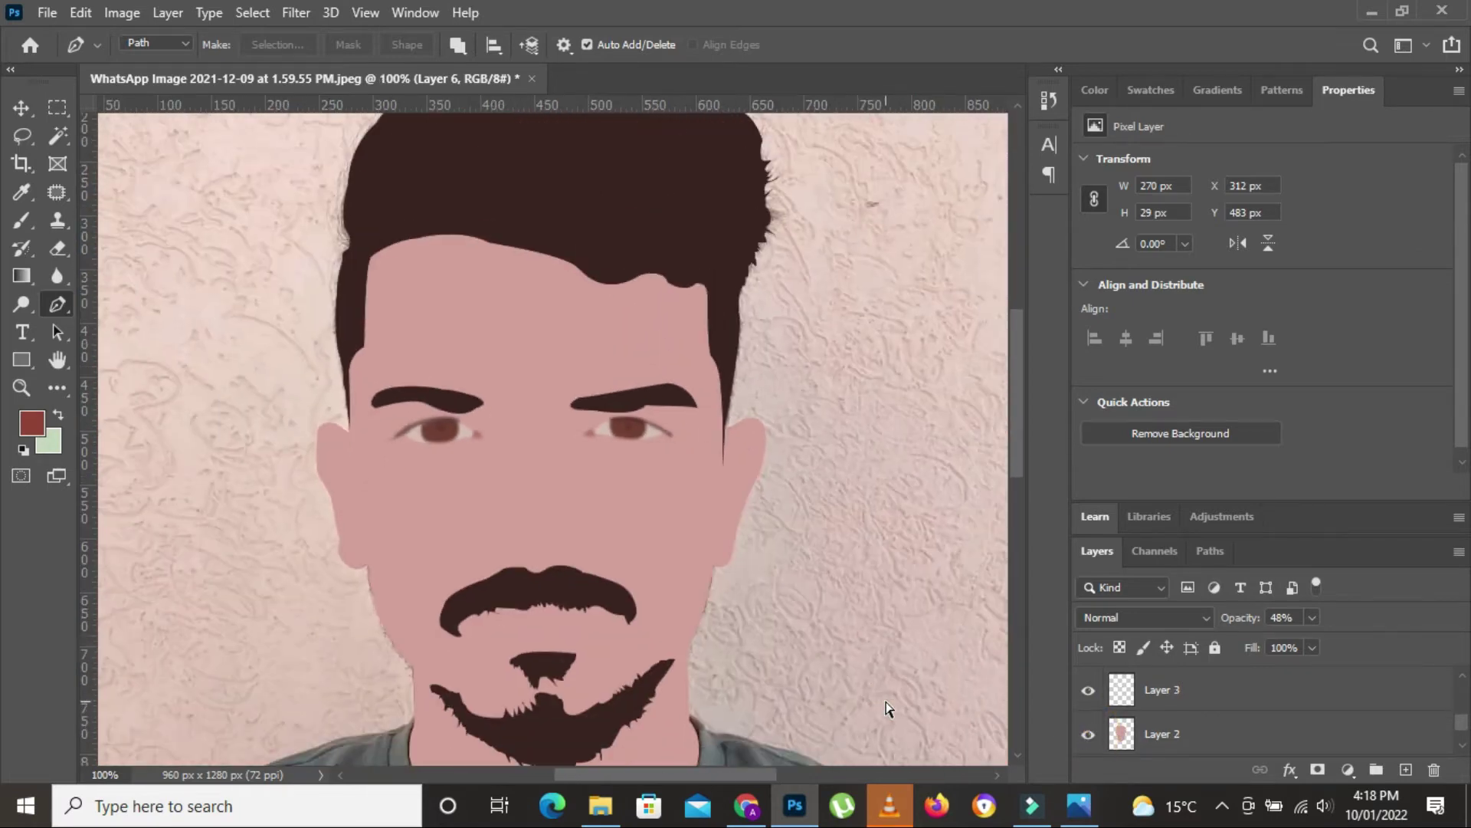
{"action": "key", "text": "ctrl+minus"}
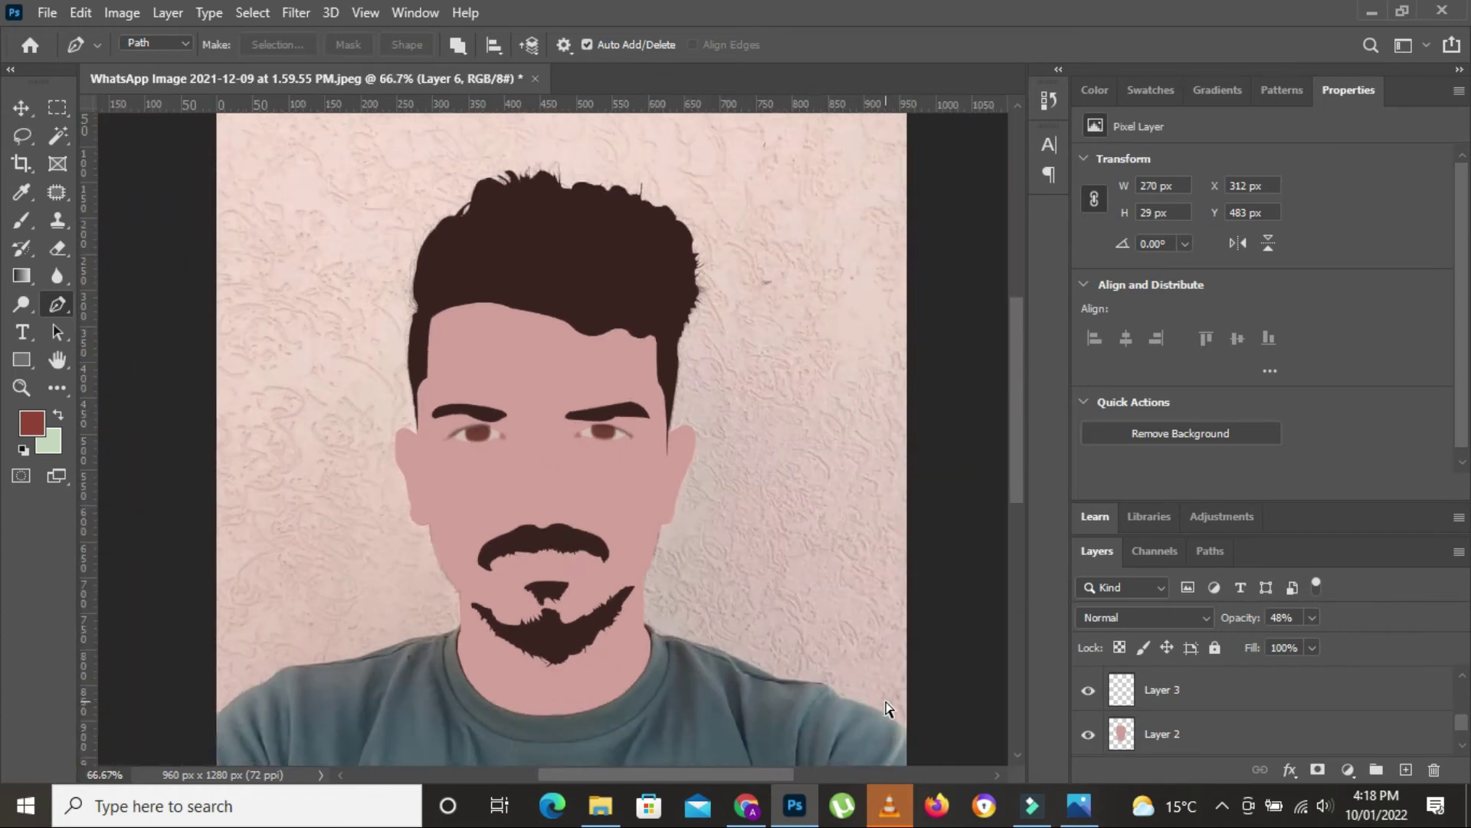
{"action": "key", "text": "ctrl+plus"}
{"action": "key", "text": "ctrl+plus"}
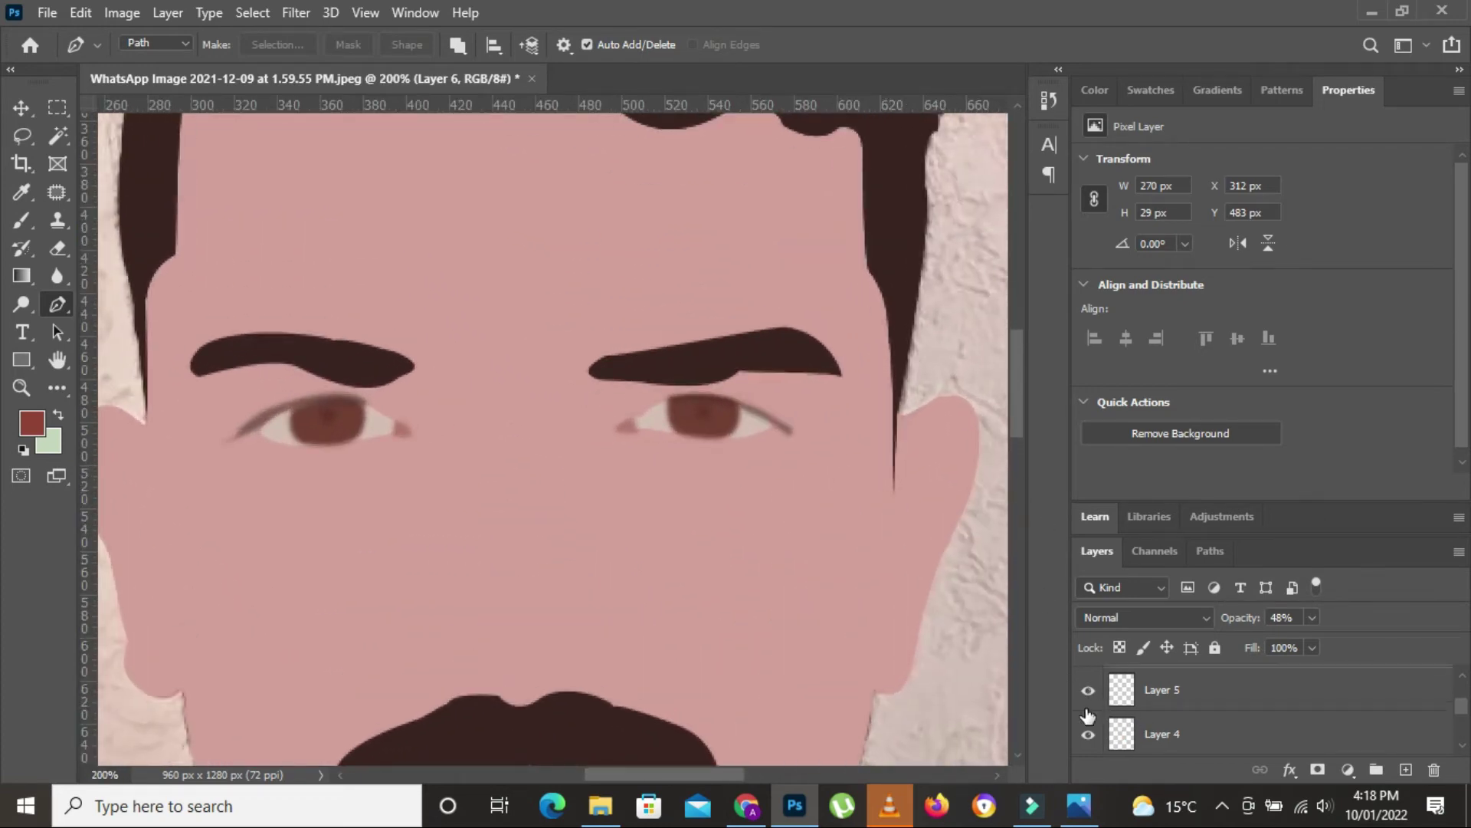
Step: Hide the skin layer and fill a brown left-eyelid crease on new Layer 7
{"action": "left_click", "coordinate": [1089, 734]}
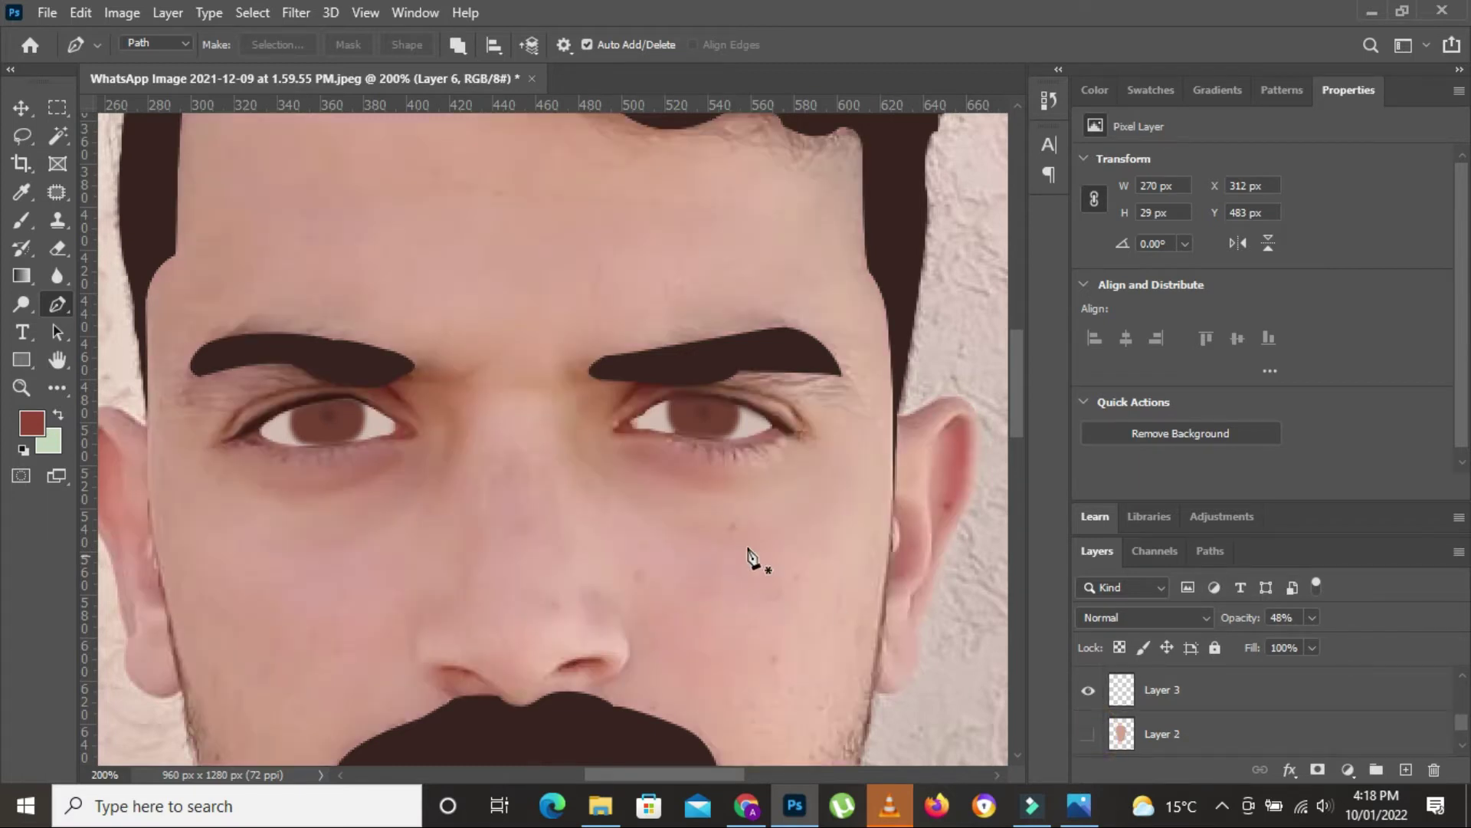
{"action": "left_click_drag", "start_coordinate": [538, 438], "coordinate": [722, 489]}
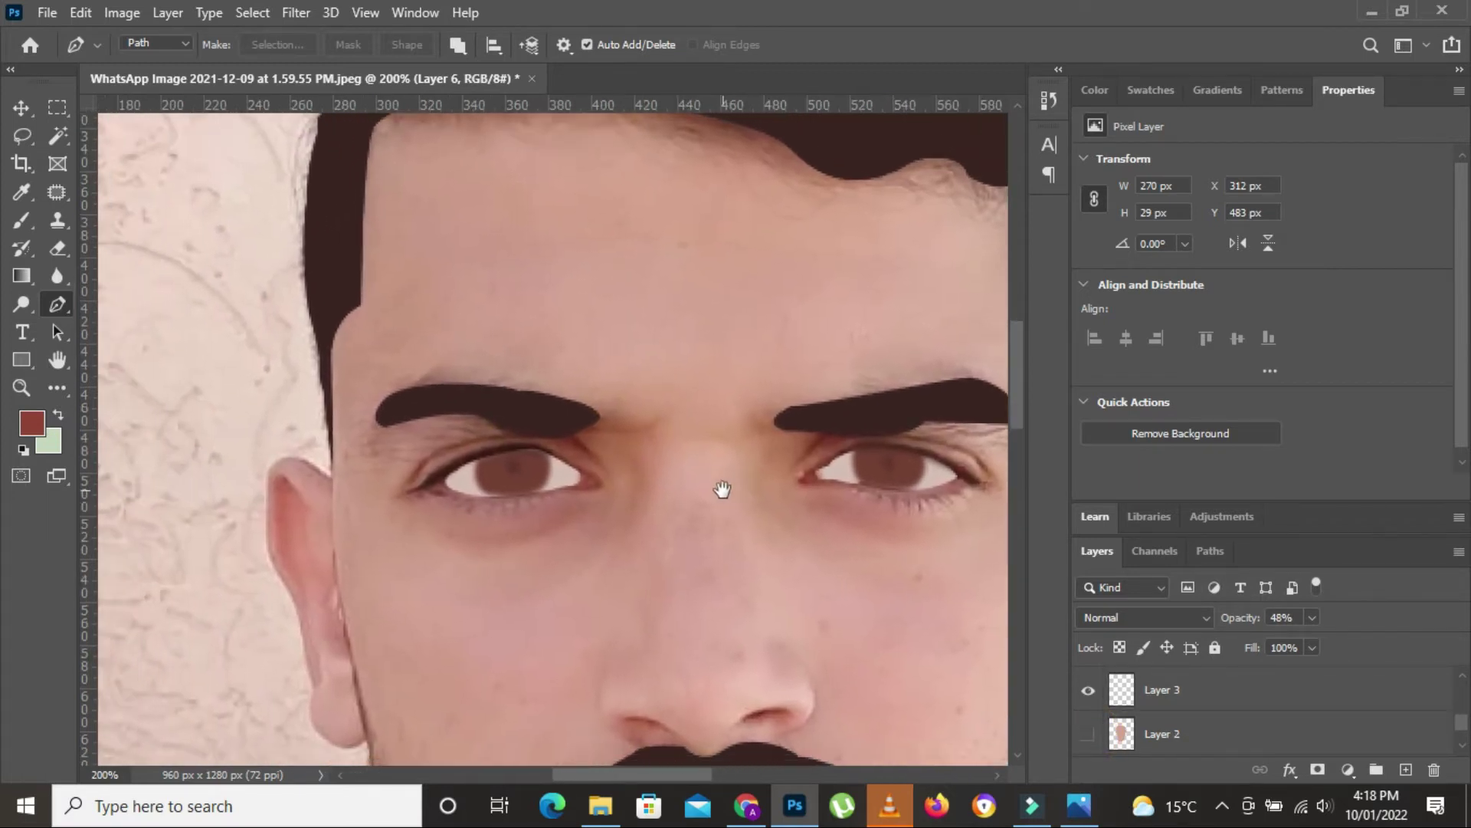
{"action": "key", "text": "ctrl+plus"}
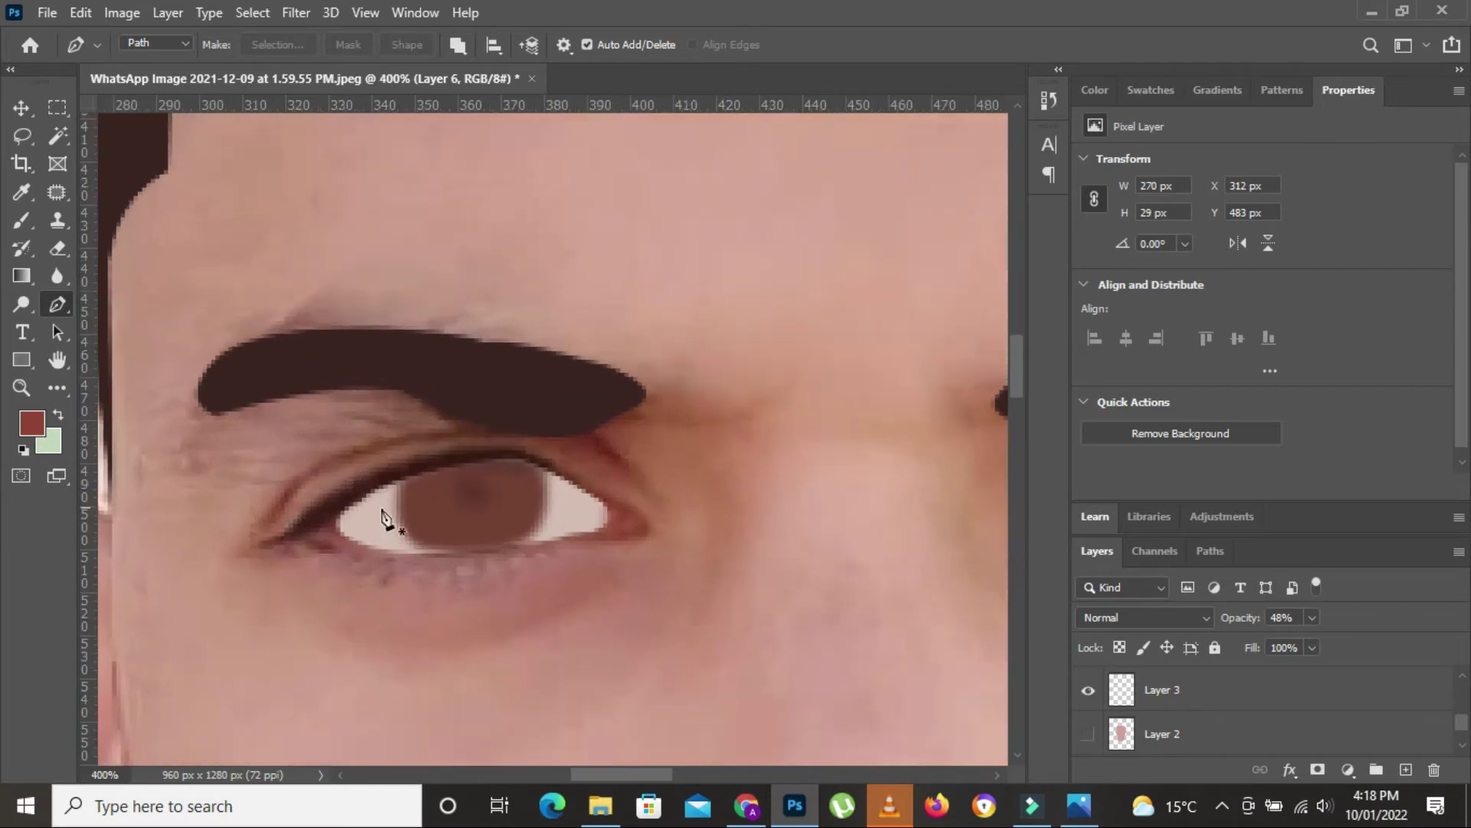
{"action": "left_click", "coordinate": [254, 527]}
{"action": "left_click", "coordinate": [289, 493]}
{"action": "left_click_drag", "start_coordinate": [487, 437], "coordinate": [568, 450]}
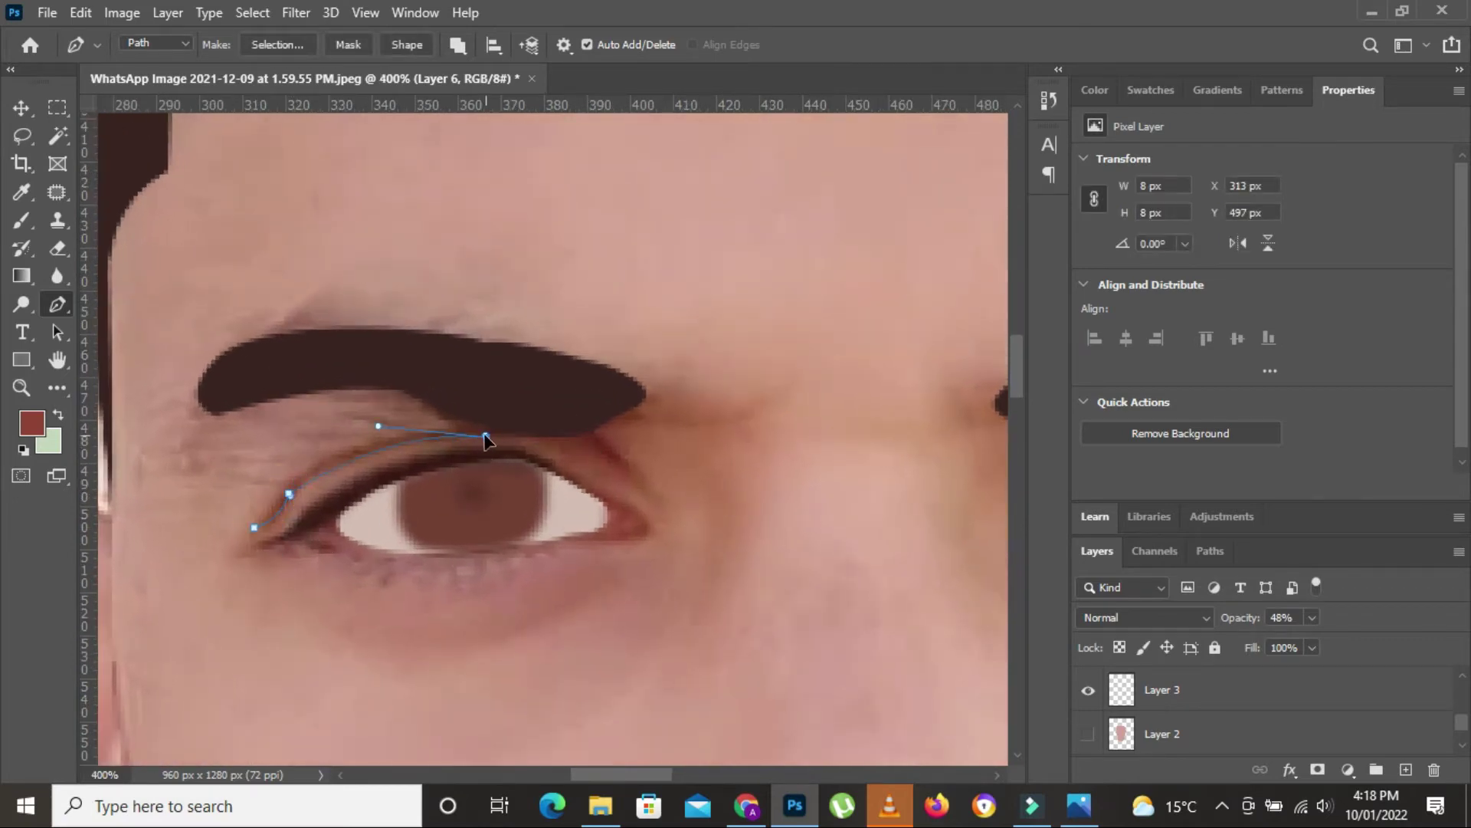
{"action": "left_click_drag", "start_coordinate": [380, 443], "coordinate": [491, 414]}
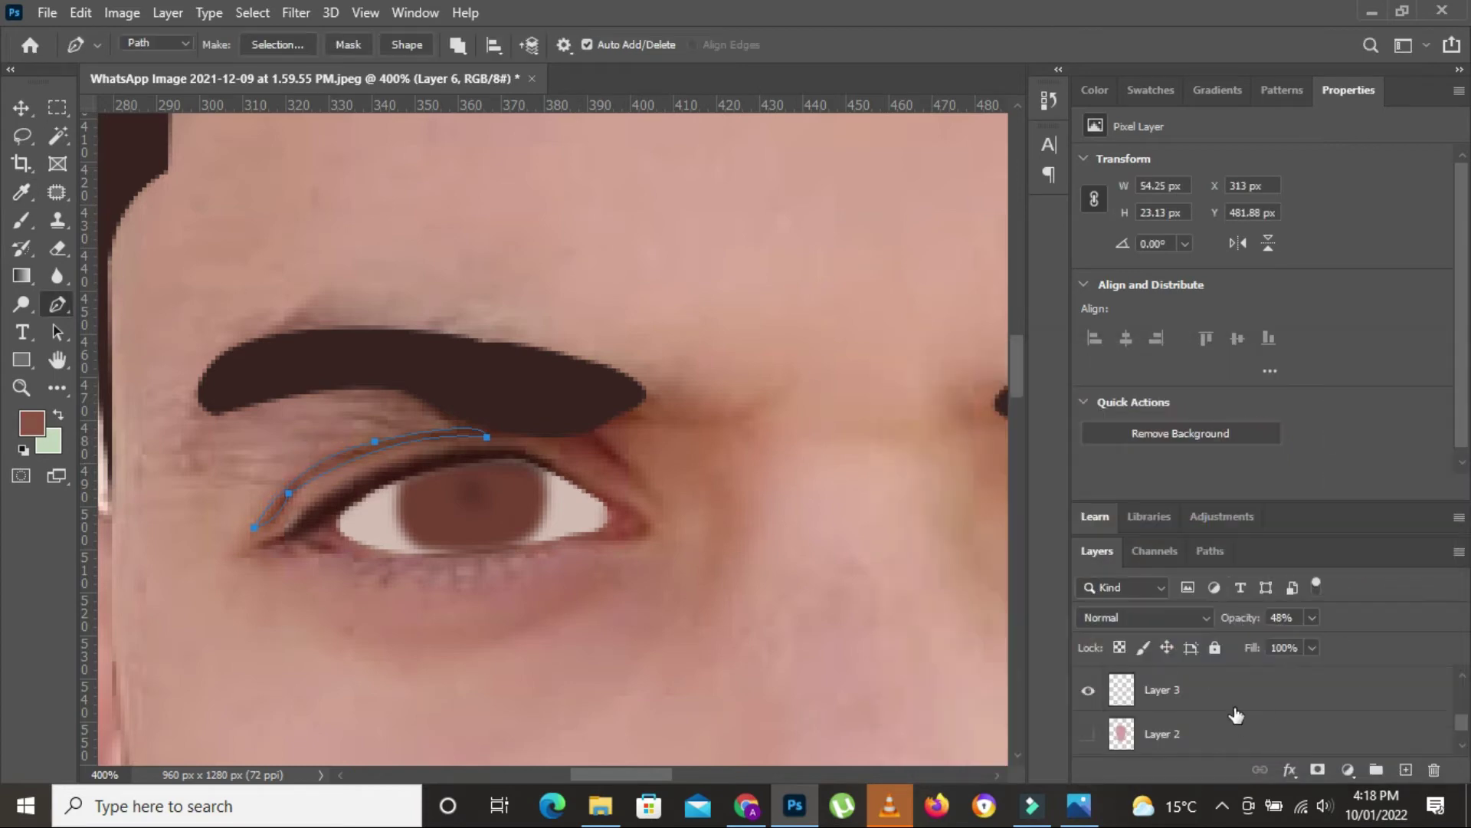
{"action": "scroll", "coordinate": [1236, 715], "scroll_direction": "up", "scroll_amount": 5}
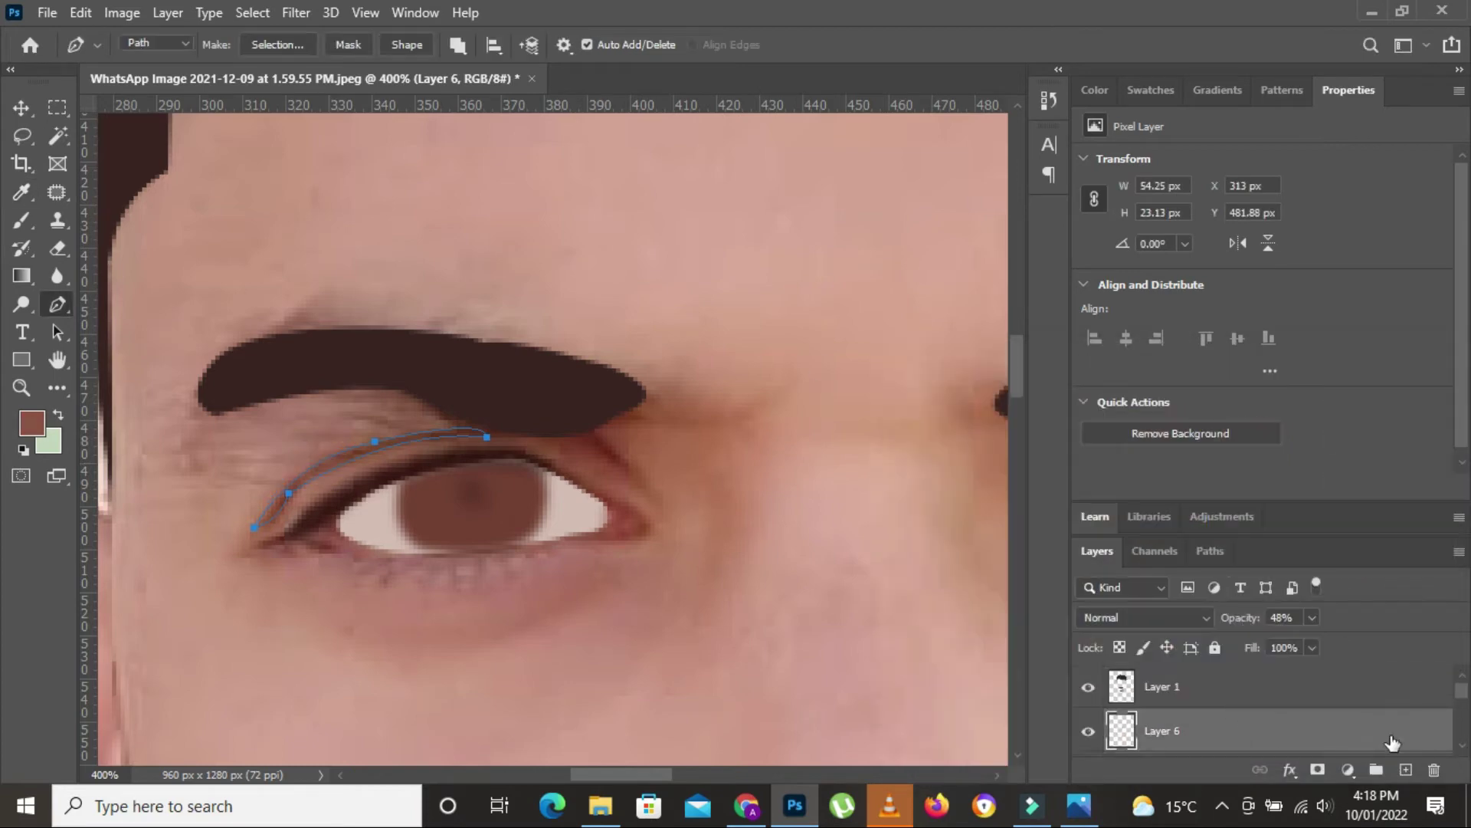
{"action": "left_click", "coordinate": [1405, 769]}
{"action": "right_click", "coordinate": [503, 306]}
{"action": "left_click", "coordinate": [574, 388]}
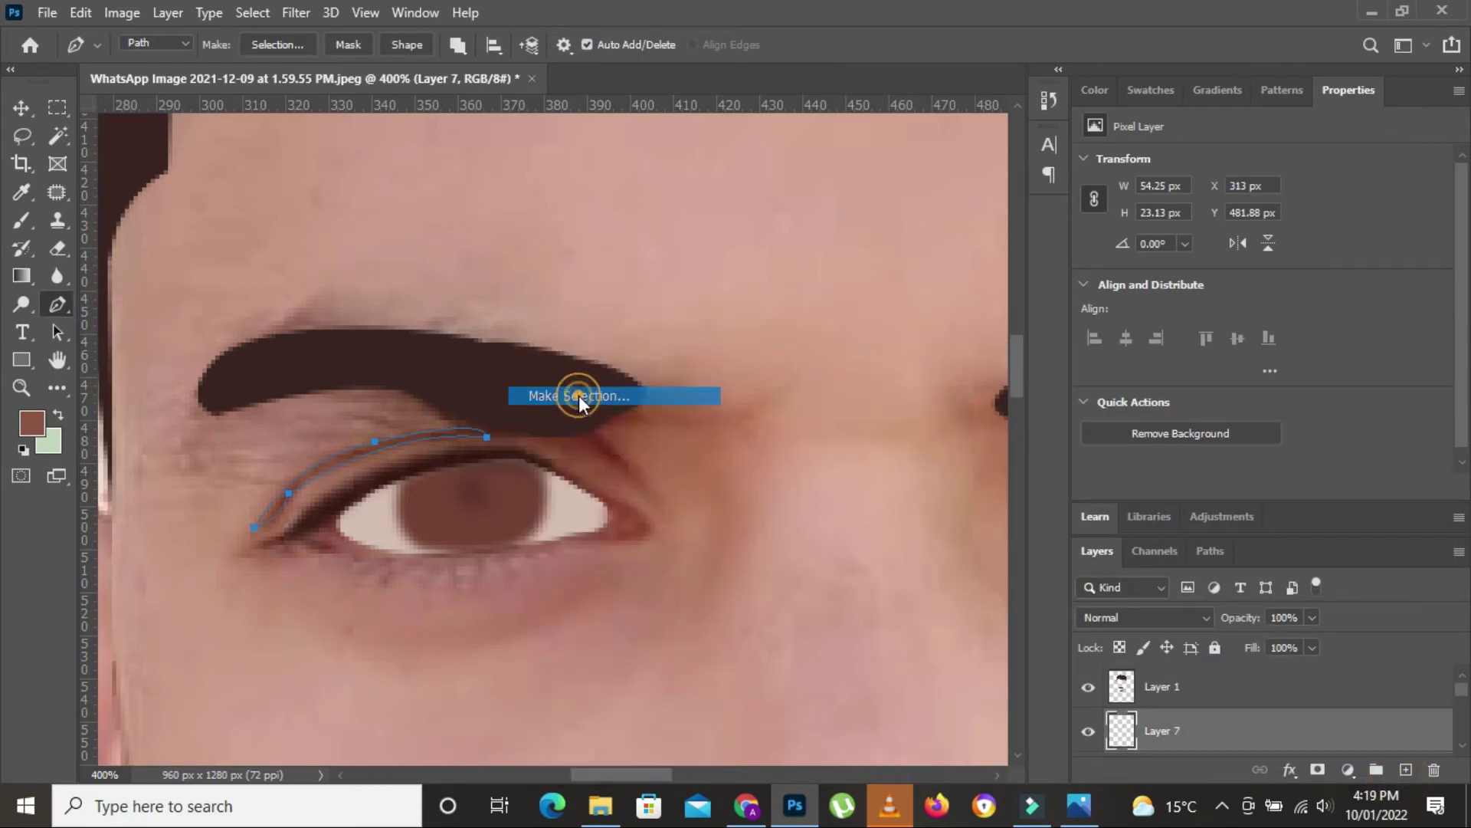
{"action": "left_click", "coordinate": [846, 196]}
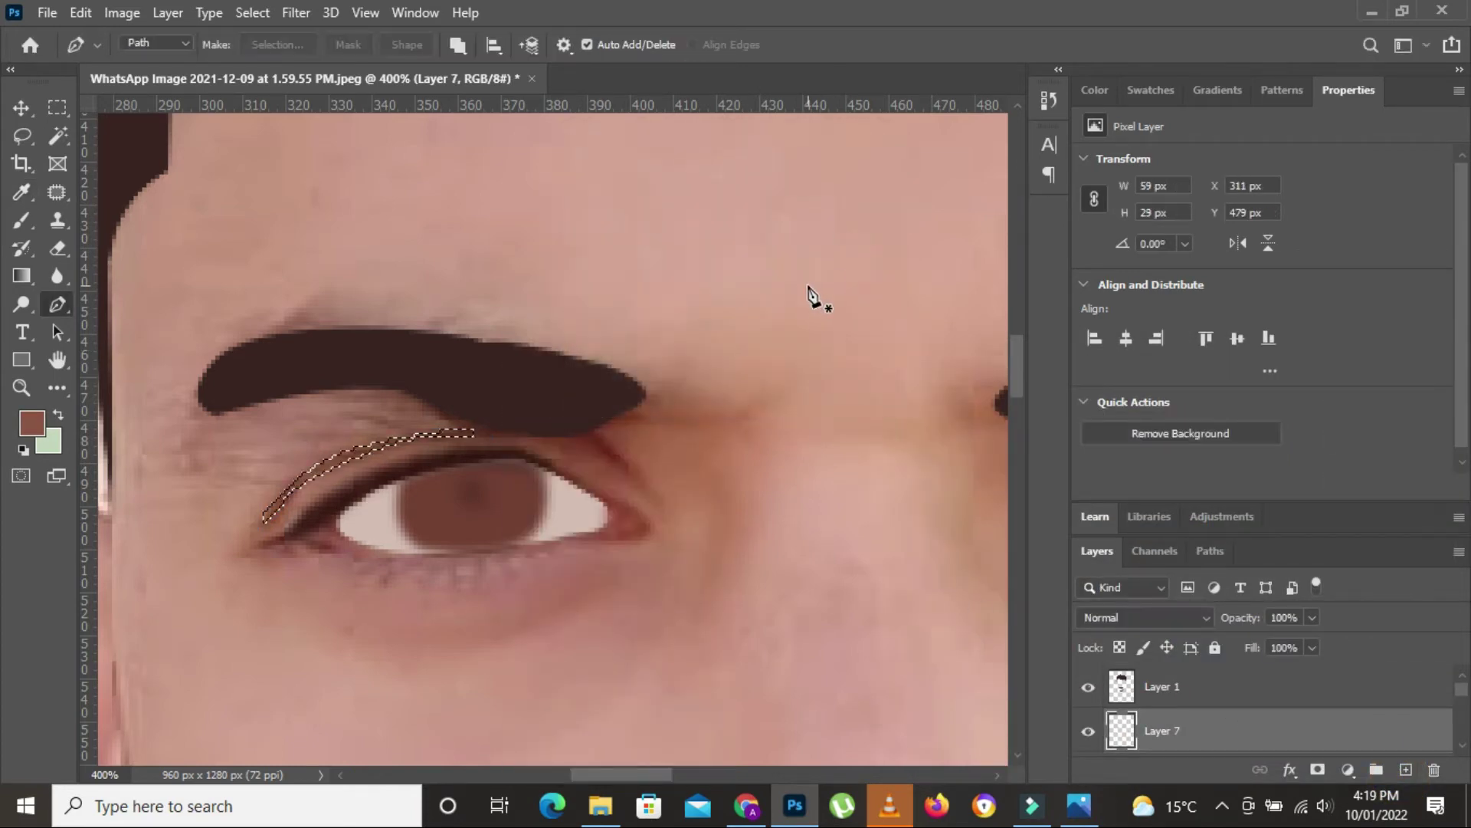
{"action": "key", "text": "alt+BackSpace"}
{"action": "key", "text": "ctrl+d"}
Step: Fill a matching brown crease line above the right eyelid
{"action": "left_click_drag", "start_coordinate": [807, 295], "coordinate": [443, 318]}
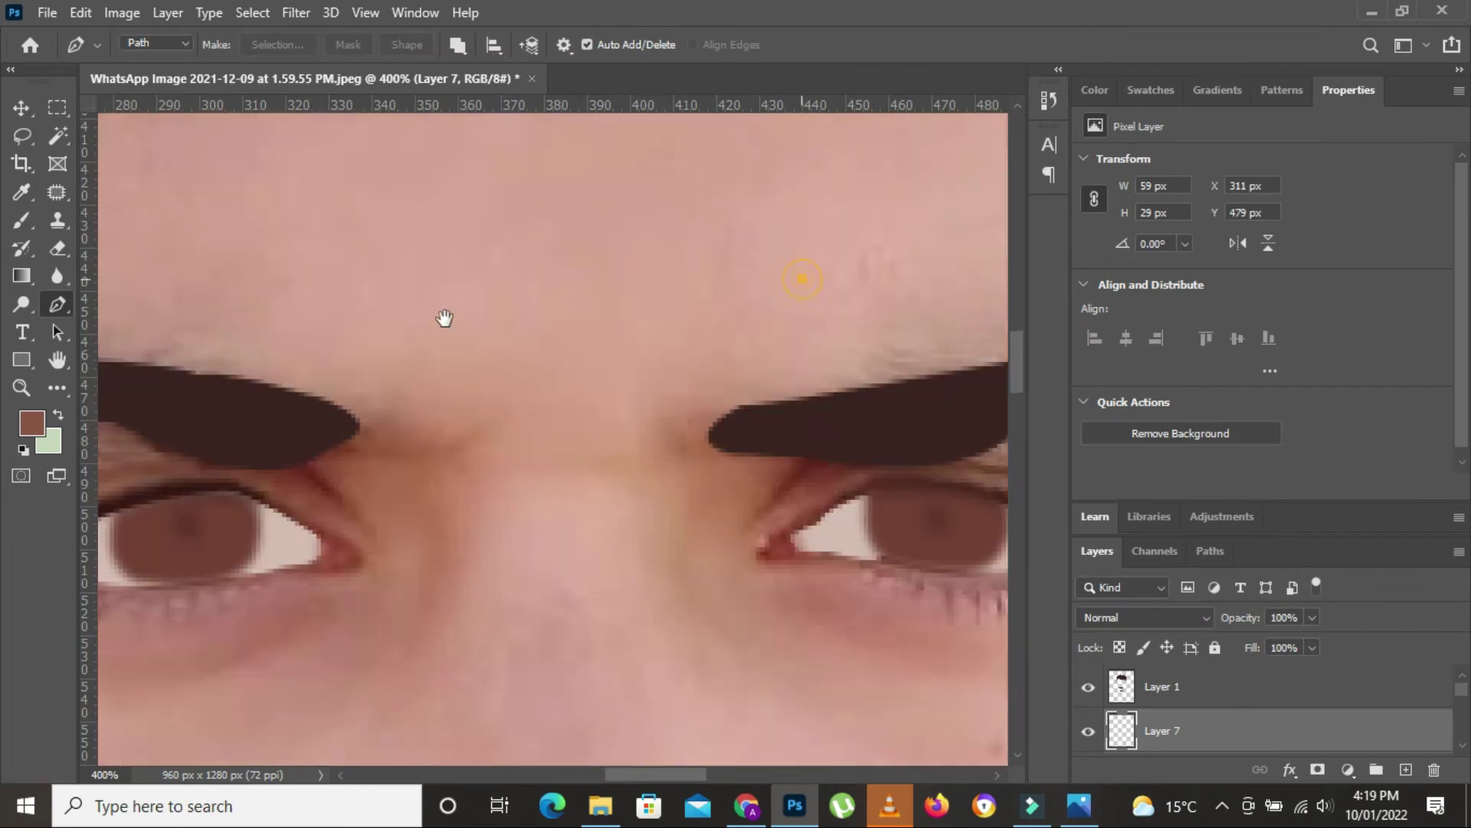
{"action": "left_click", "coordinate": [595, 523]}
{"action": "left_click", "coordinate": [652, 476]}
{"action": "left_click", "coordinate": [851, 492]}
{"action": "mouse_move", "coordinate": [963, 553]}
{"action": "left_mouse_down"}
{"action": "mouse_move", "coordinate": [976, 600]}
{"action": "mouse_move", "coordinate": [947, 505]}
{"action": "left_mouse_up"}
{"action": "left_click_drag", "start_coordinate": [690, 469], "coordinate": [568, 478]}
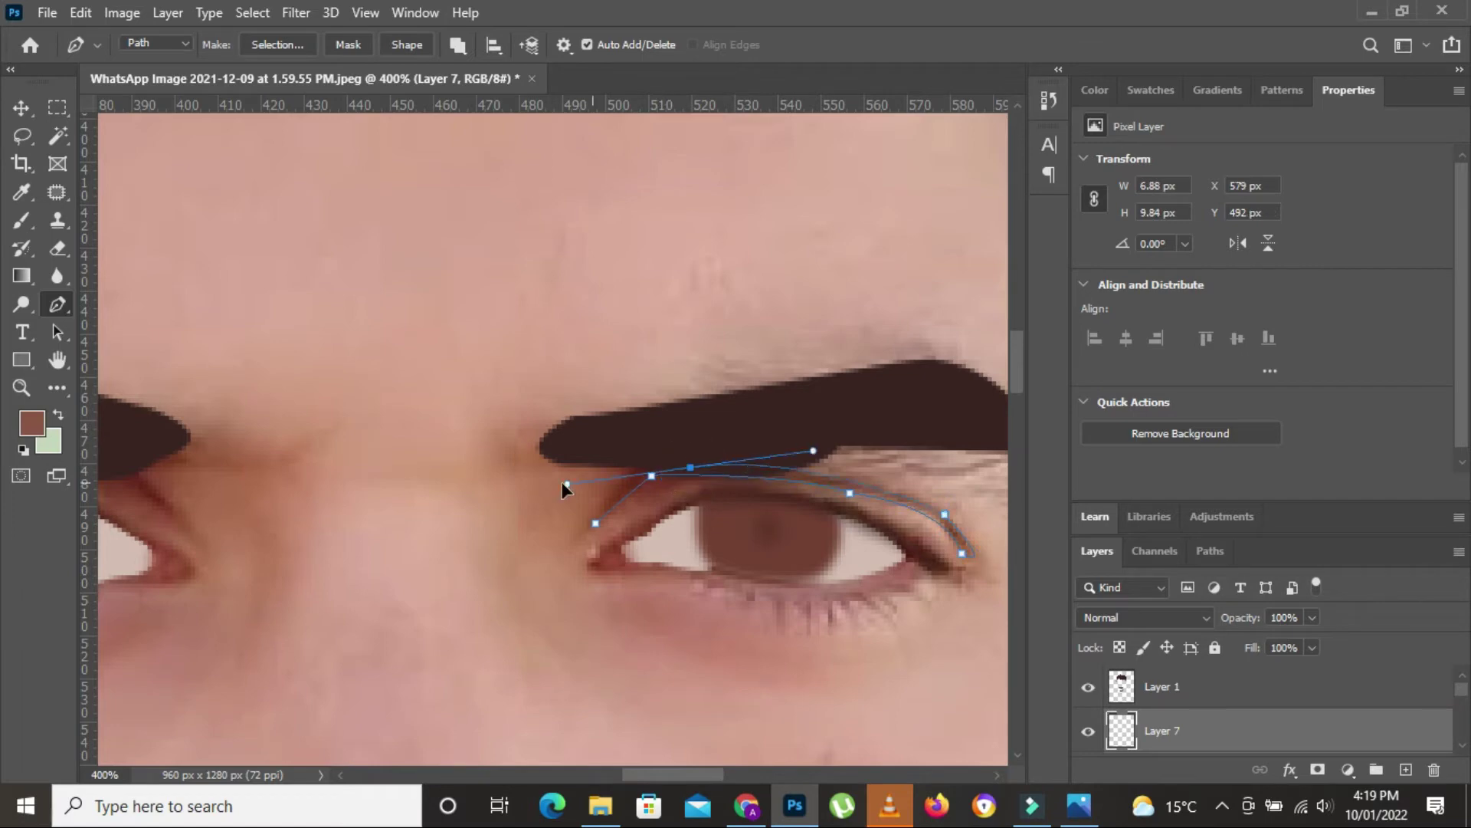
{"action": "left_click", "coordinate": [546, 600]}
{"action": "right_click", "coordinate": [637, 262]}
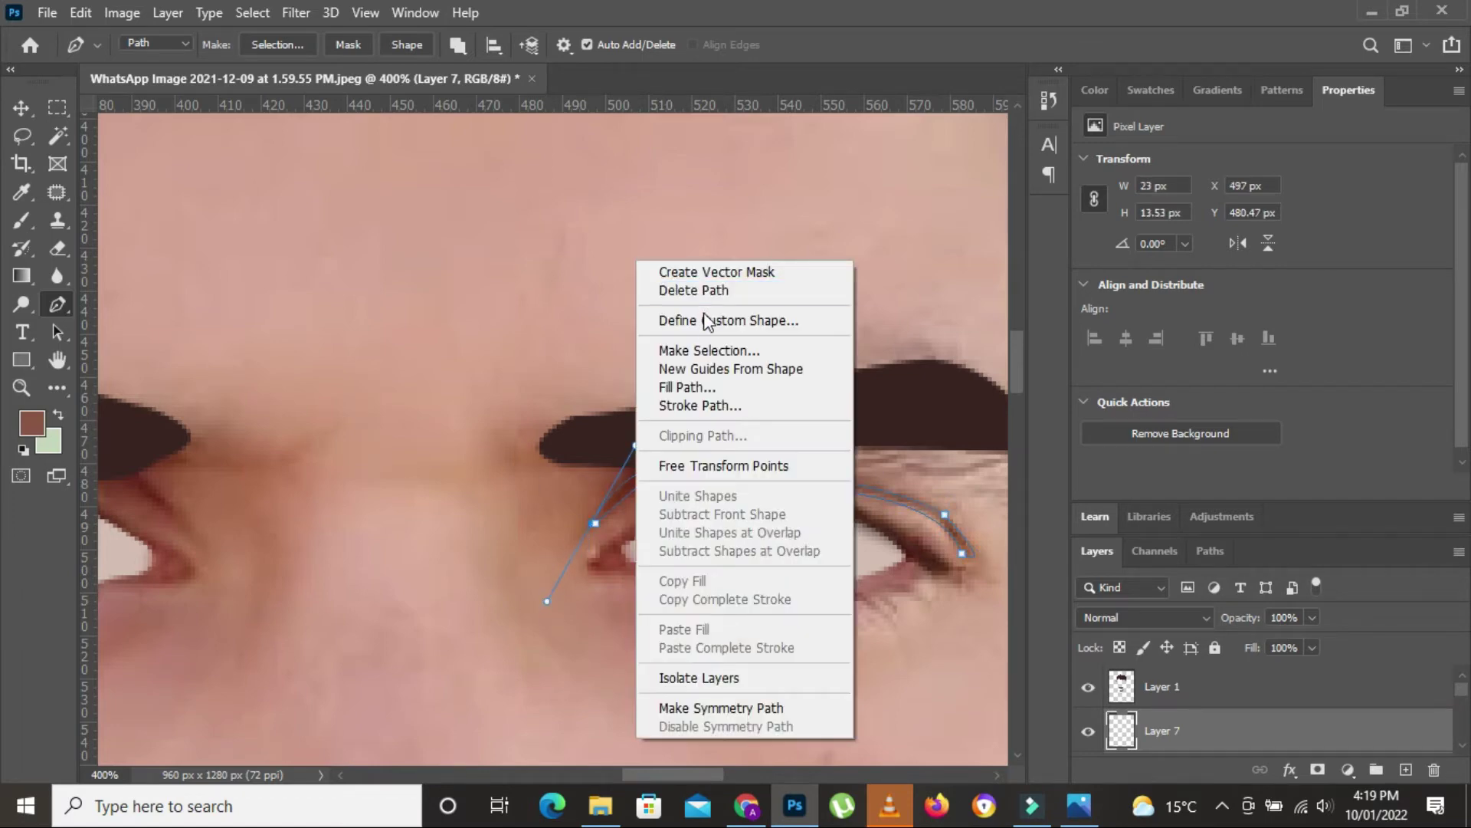
{"action": "left_click", "coordinate": [698, 349]}
{"action": "left_click", "coordinate": [835, 186]}
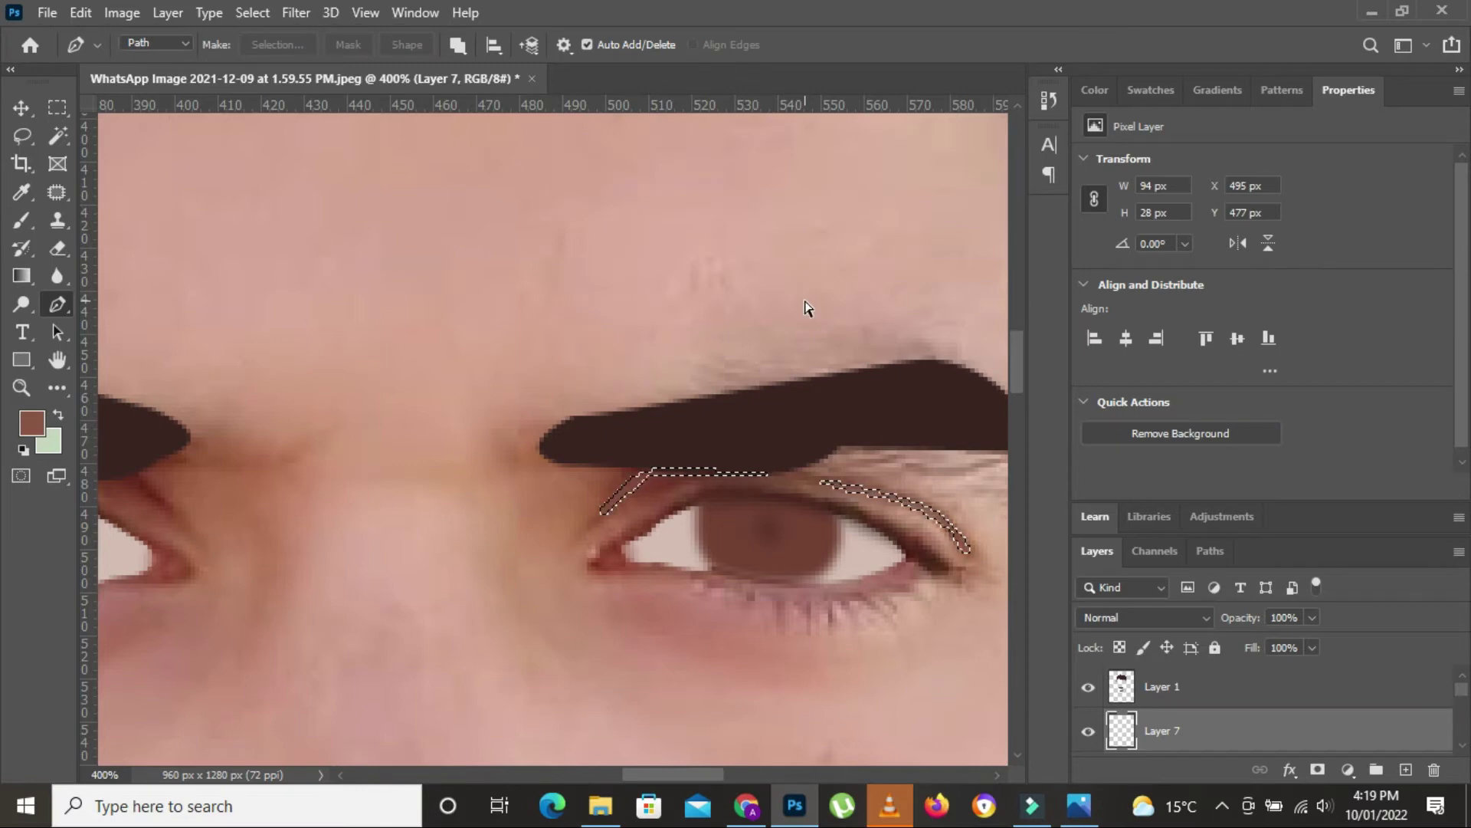
{"action": "key", "text": "alt+BackSpace"}
{"action": "key", "text": "ctrl+d"}
{"action": "key", "text": "ctrl+minus"}
{"action": "key", "text": "ctrl+minus"}
{"action": "key", "text": "ctrl+minus"}
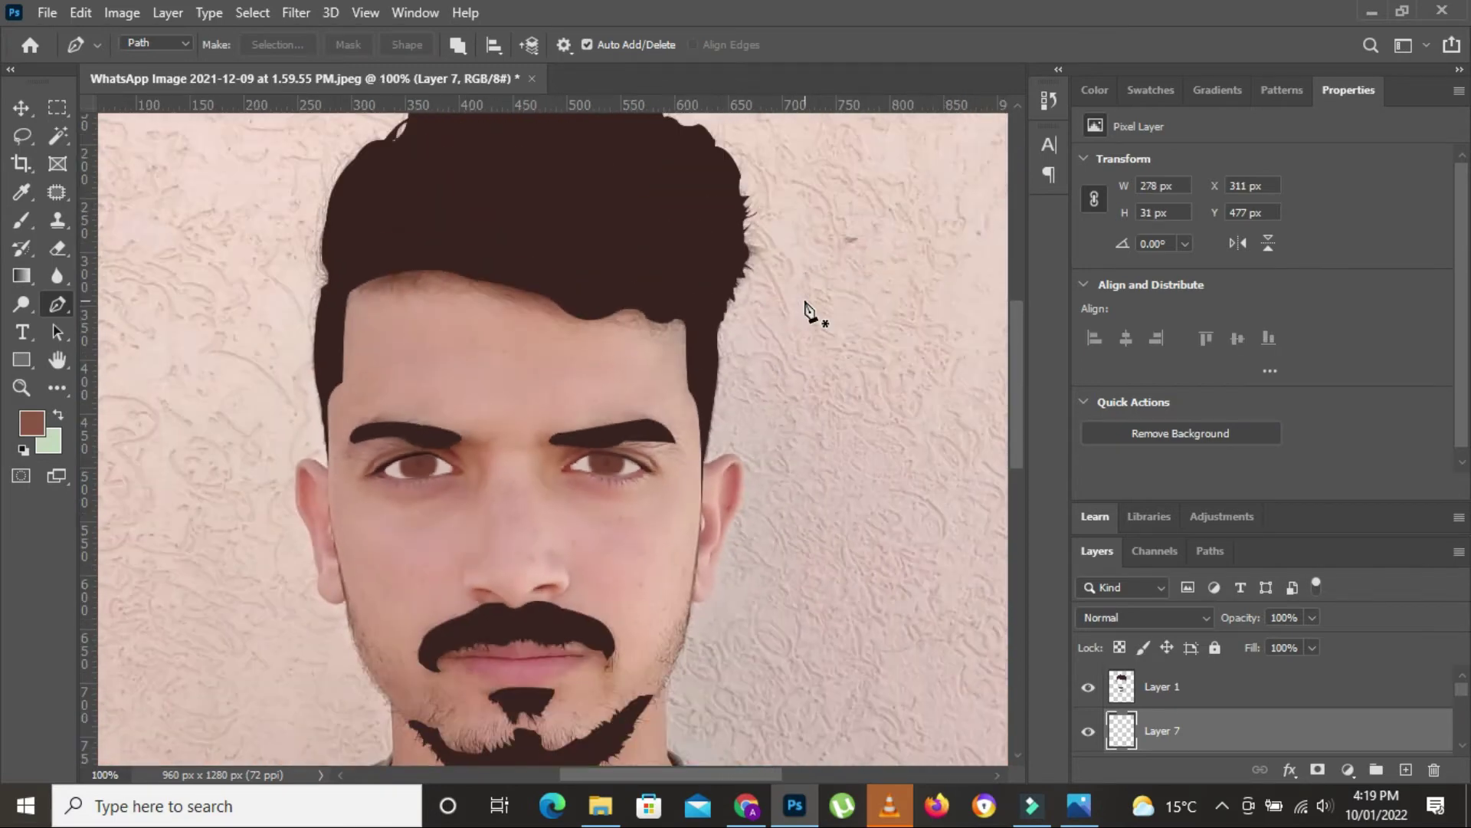
Step: Show the skin layer, compare the crease layer, and lower its opacity to 25%
{"action": "scroll", "coordinate": [1116, 738], "scroll_direction": "down", "scroll_amount": 2}
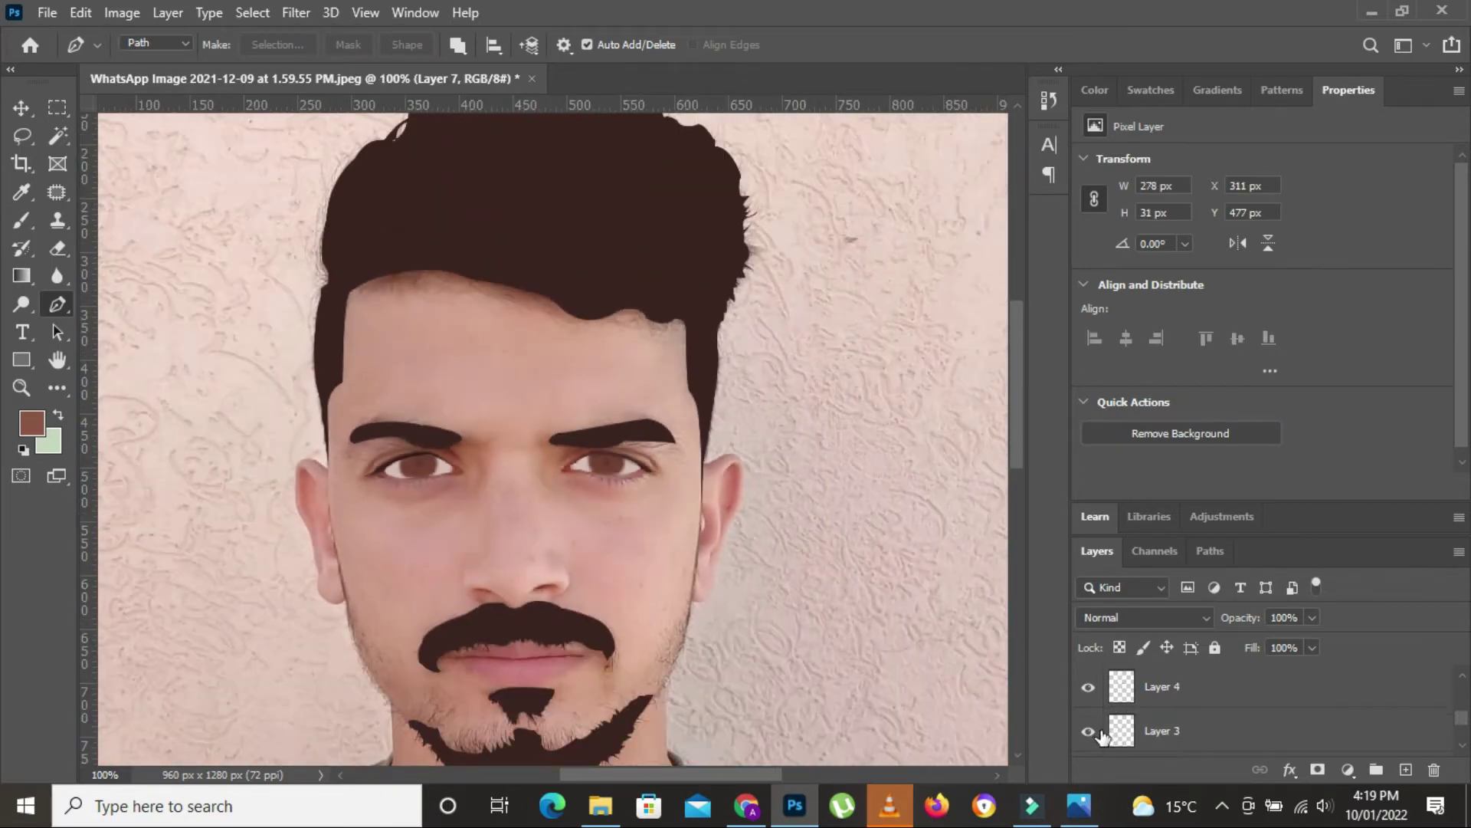
{"action": "scroll", "coordinate": [1101, 736], "scroll_direction": "down", "scroll_amount": 3}
{"action": "left_click", "coordinate": [1088, 690]}
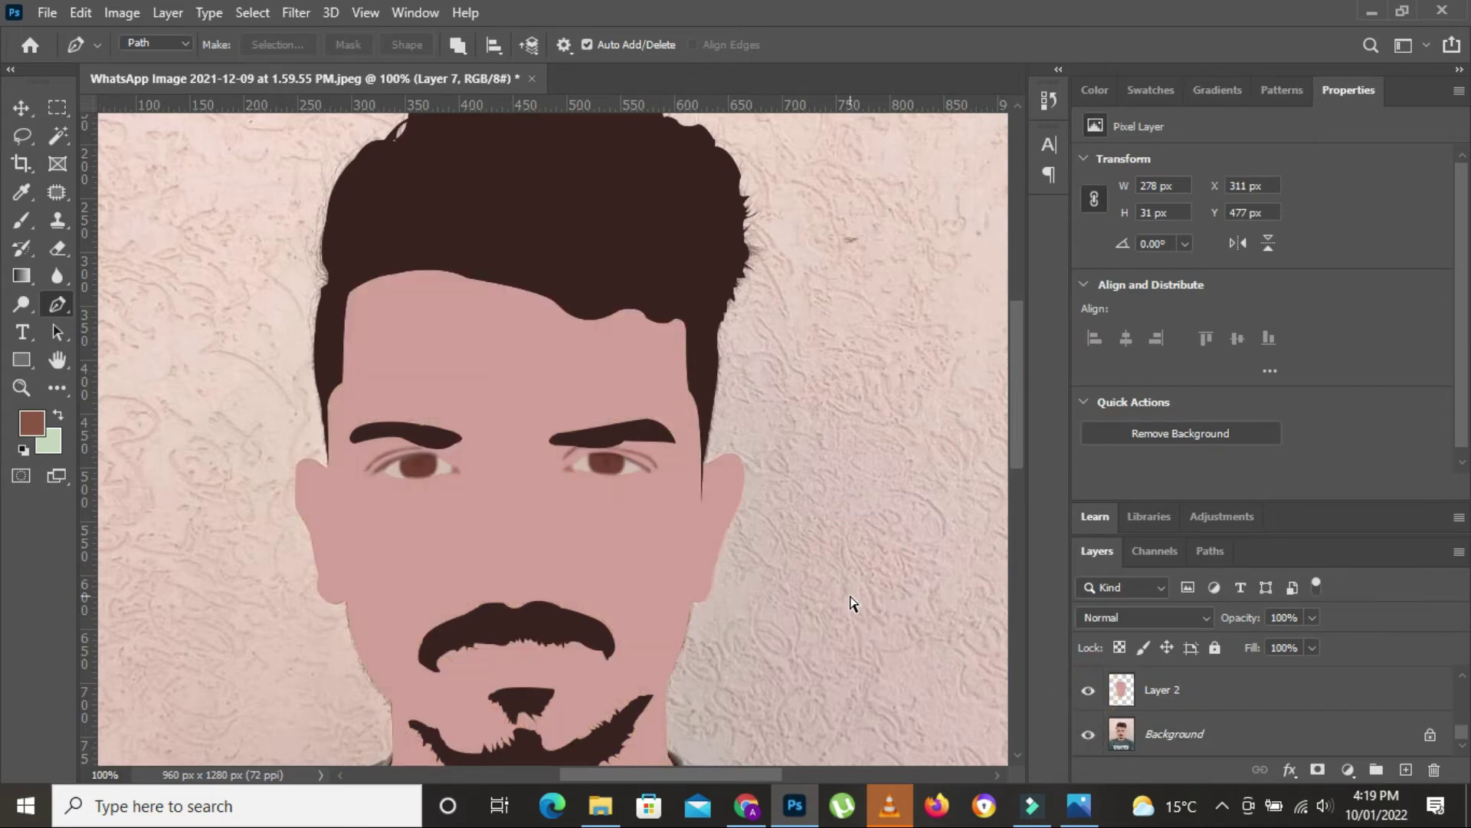
{"action": "key", "text": "ctrl+minus"}
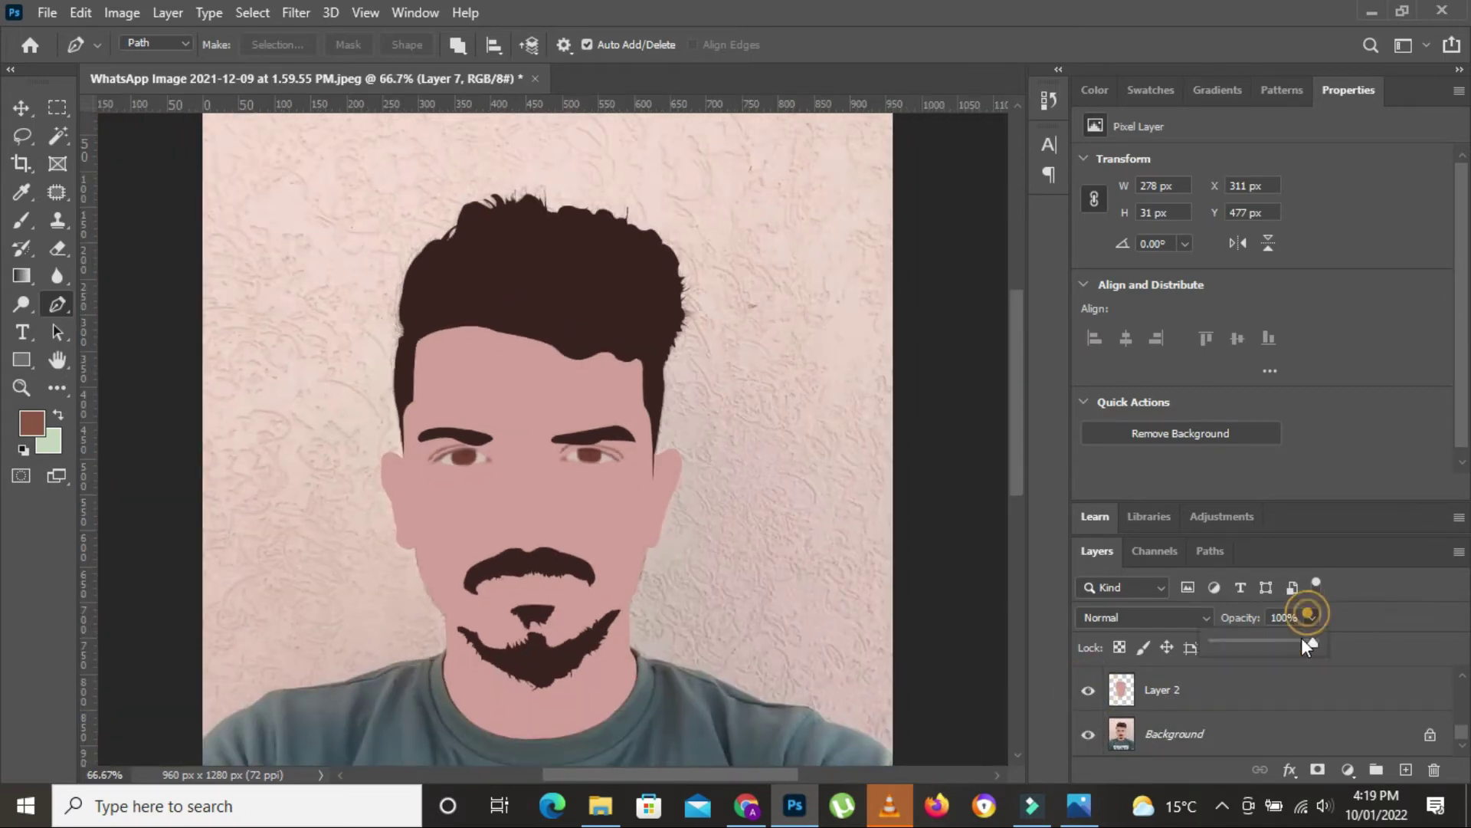
{"action": "scroll", "coordinate": [1254, 720], "scroll_direction": "up", "scroll_amount": 2}
{"action": "scroll", "coordinate": [1254, 720], "scroll_direction": "up", "scroll_amount": 3}
{"action": "left_click", "coordinate": [1088, 732]}
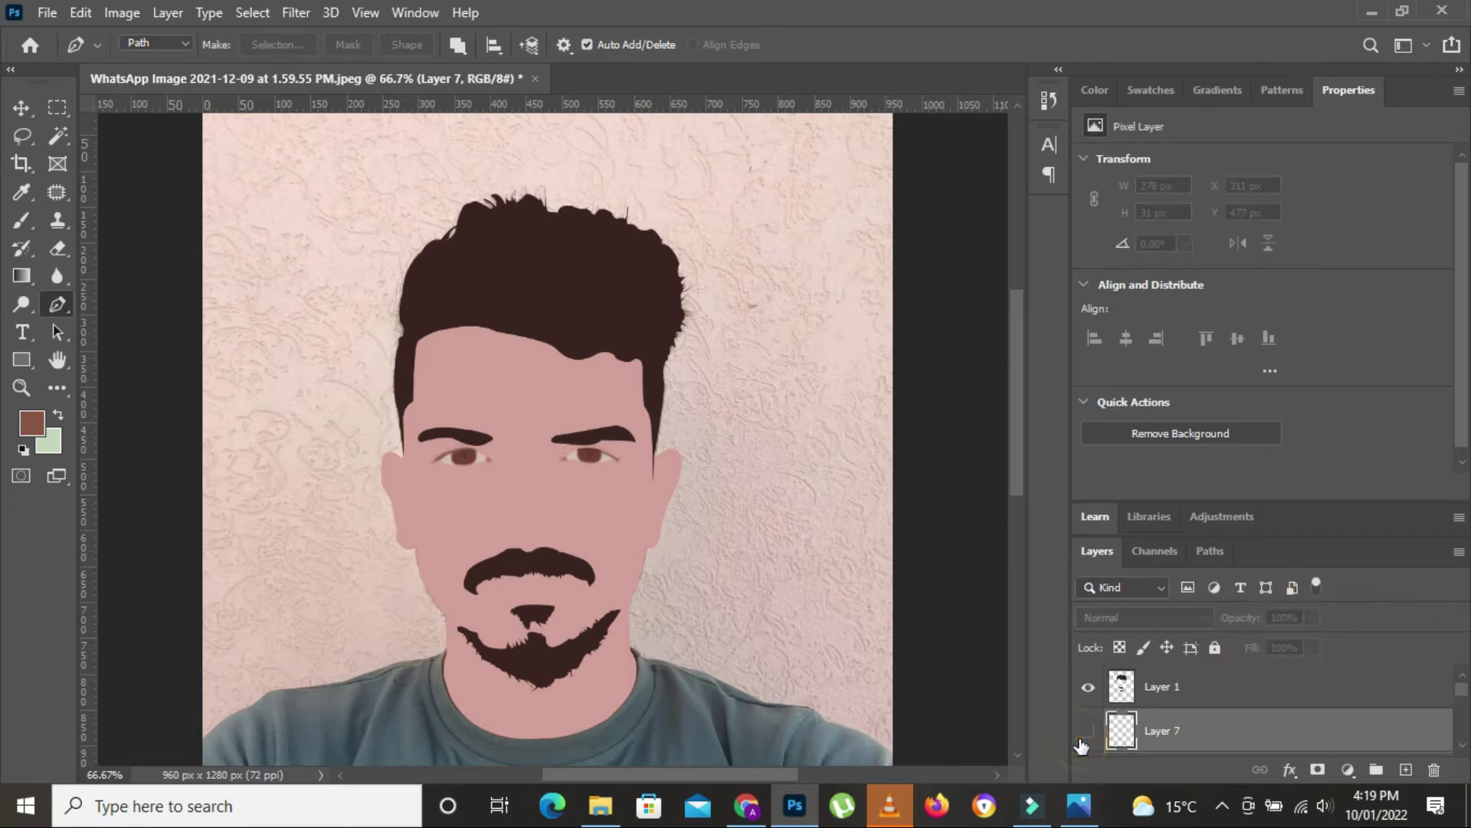
{"action": "left_click", "coordinate": [1310, 618]}
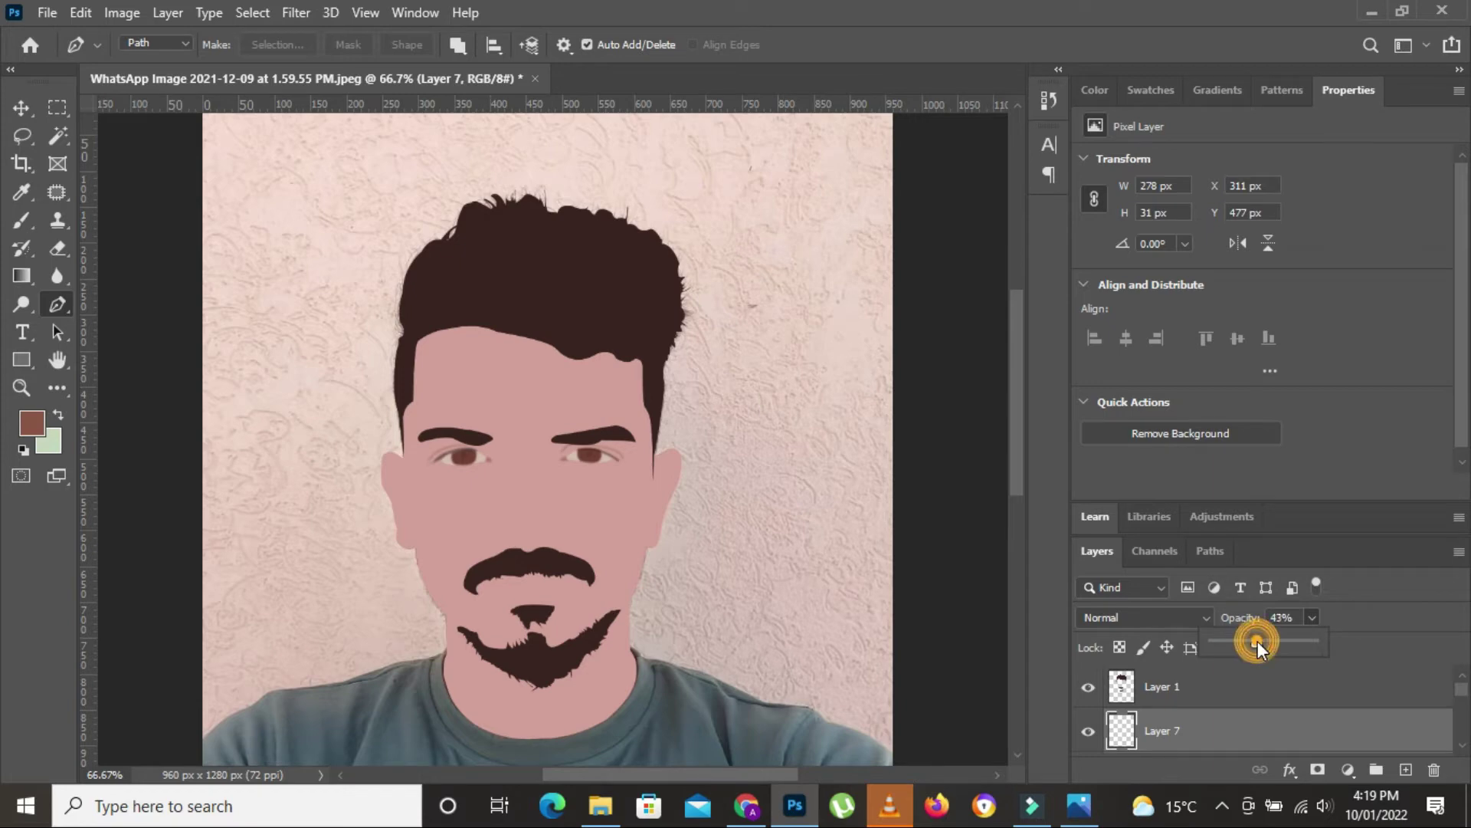
Step: Hide and select Layer 2 (flat skin), then add empty Layer 8 above it
{"action": "scroll", "coordinate": [605, 529], "scroll_direction": "down", "scroll_amount": 3}
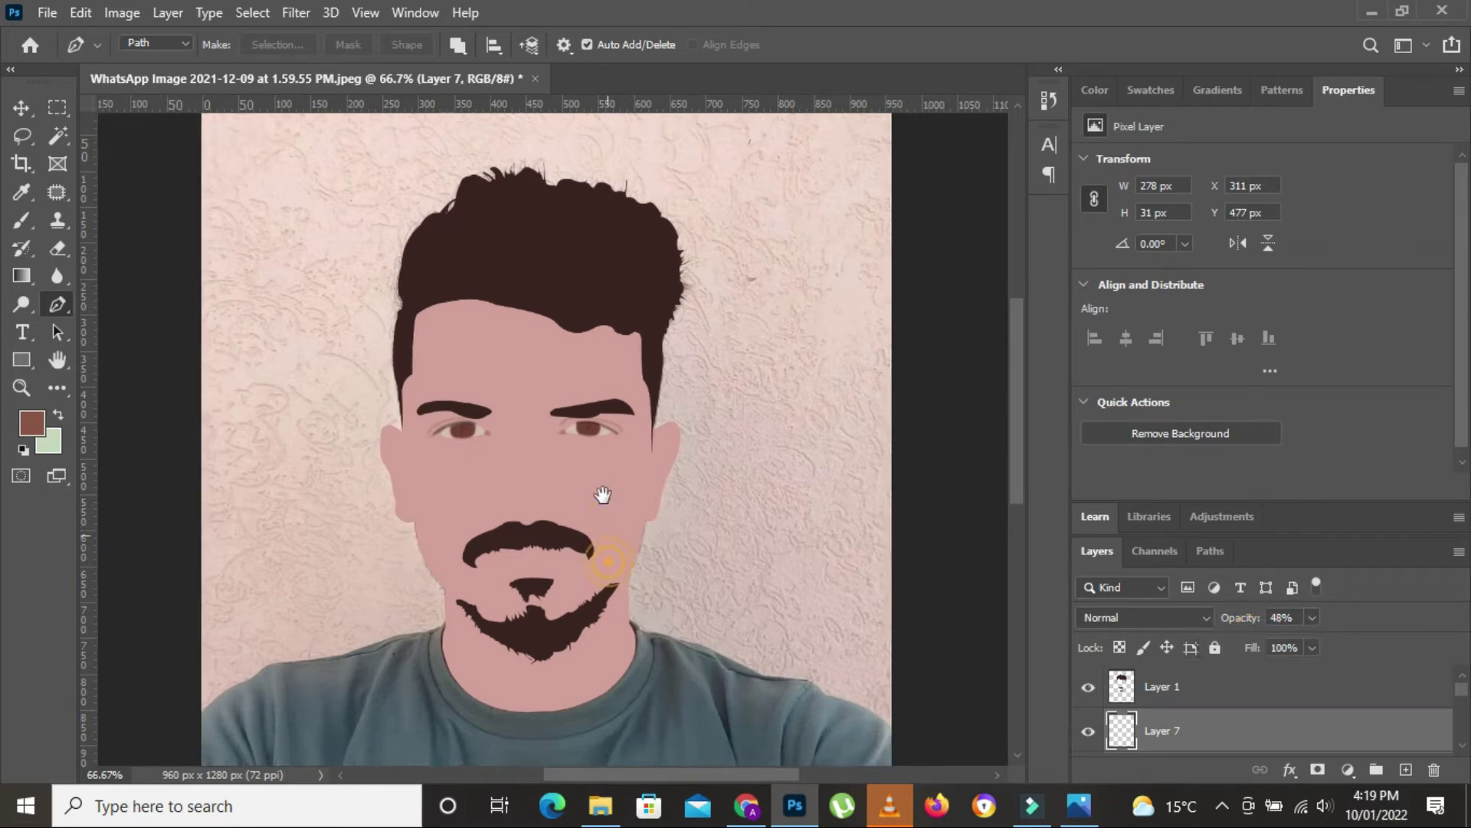
{"action": "scroll", "coordinate": [610, 460], "scroll_direction": "down", "scroll_amount": 2}
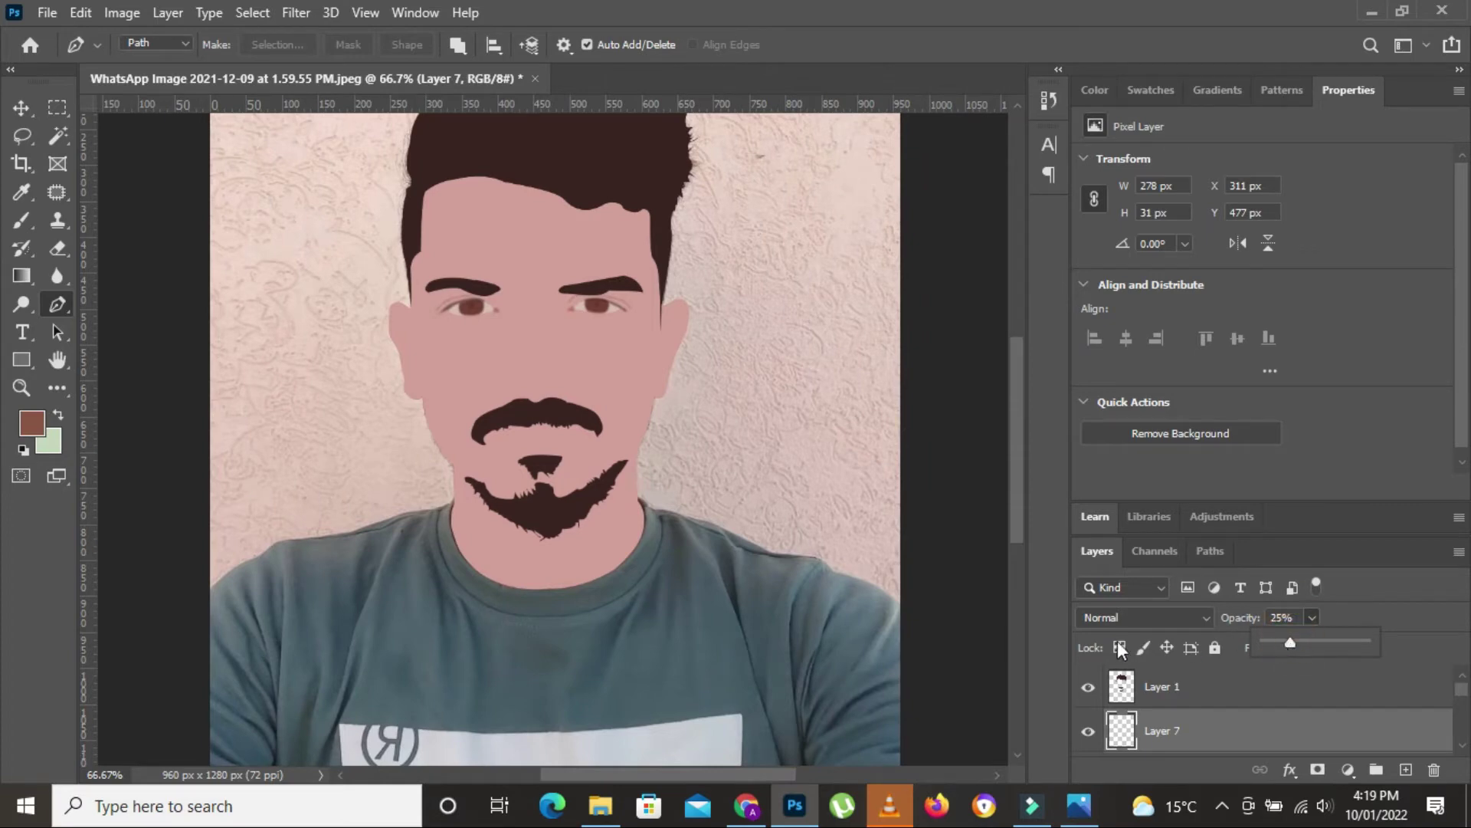
{"action": "scroll", "coordinate": [1170, 711], "scroll_direction": "down", "scroll_amount": 3}
{"action": "scroll", "coordinate": [1104, 705], "scroll_direction": "down", "scroll_amount": 2}
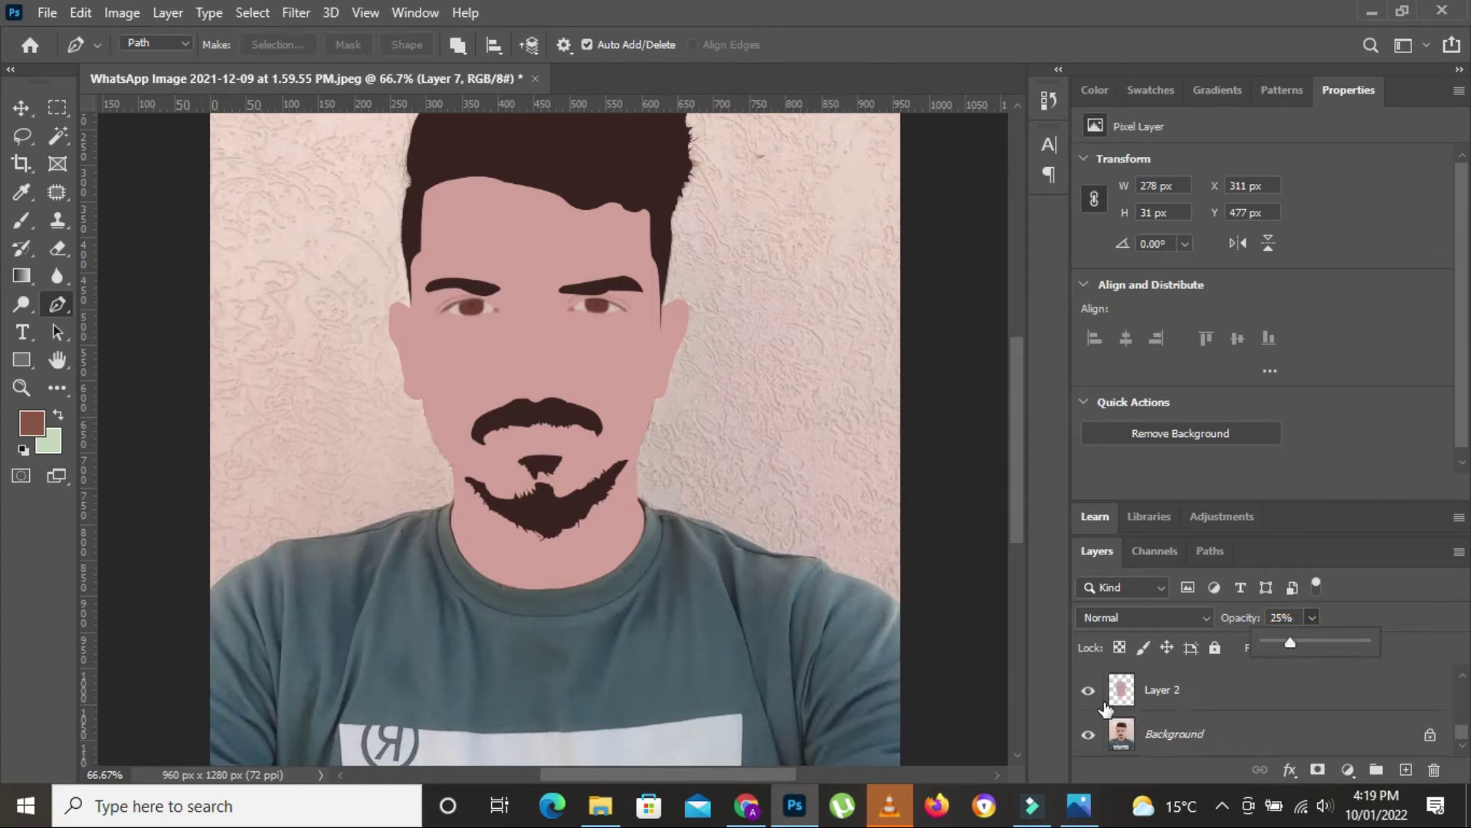
{"action": "left_click", "coordinate": [1088, 691]}
{"action": "left_click", "coordinate": [1162, 691]}
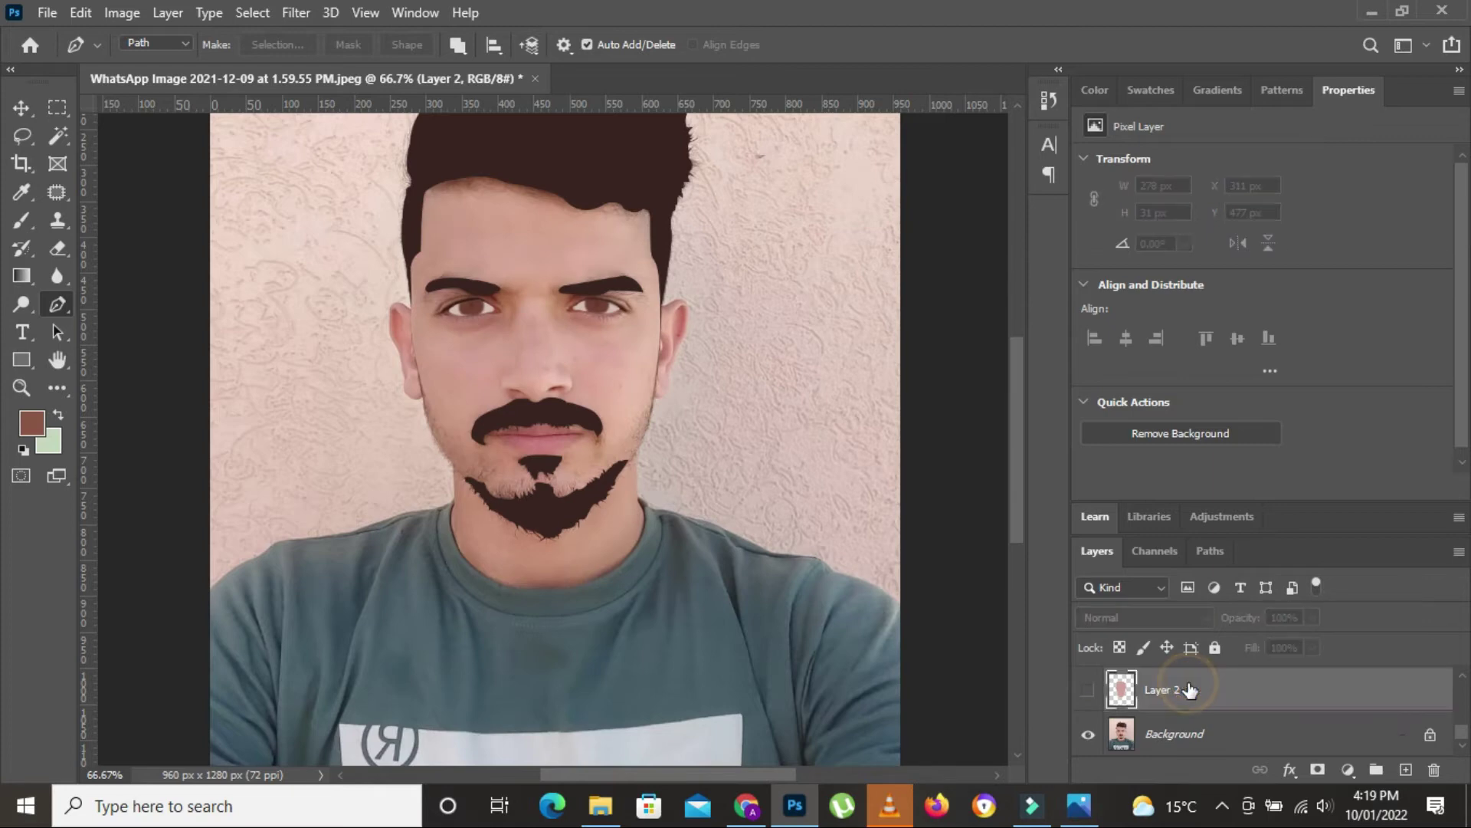
{"action": "left_click", "coordinate": [1406, 770]}
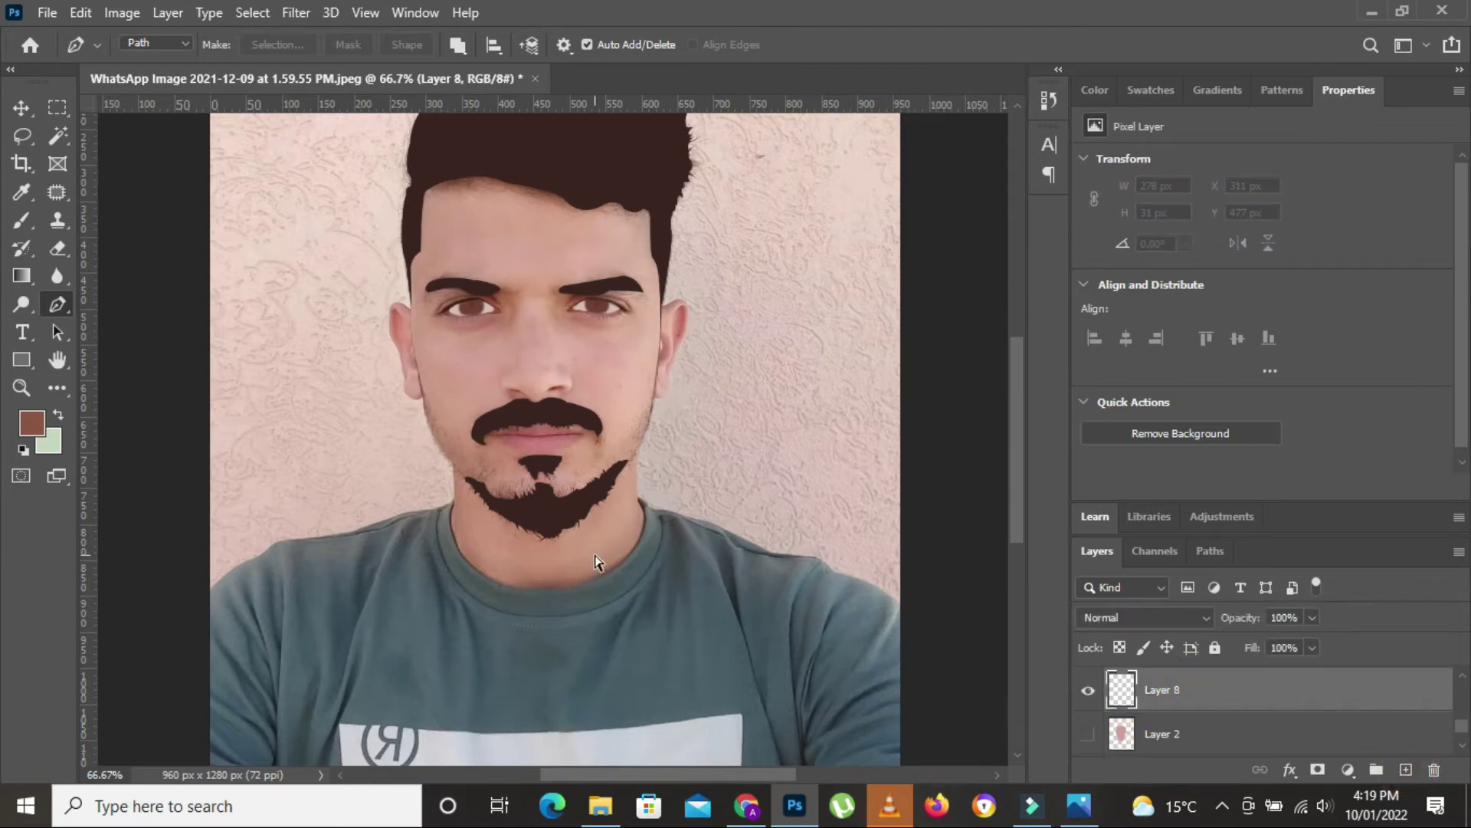
Step: Zoom in on the mouth and trace a closed Pen path around the lips
{"action": "key", "text": "ctrl+plus"}
{"action": "key", "text": "ctrl+plus"}
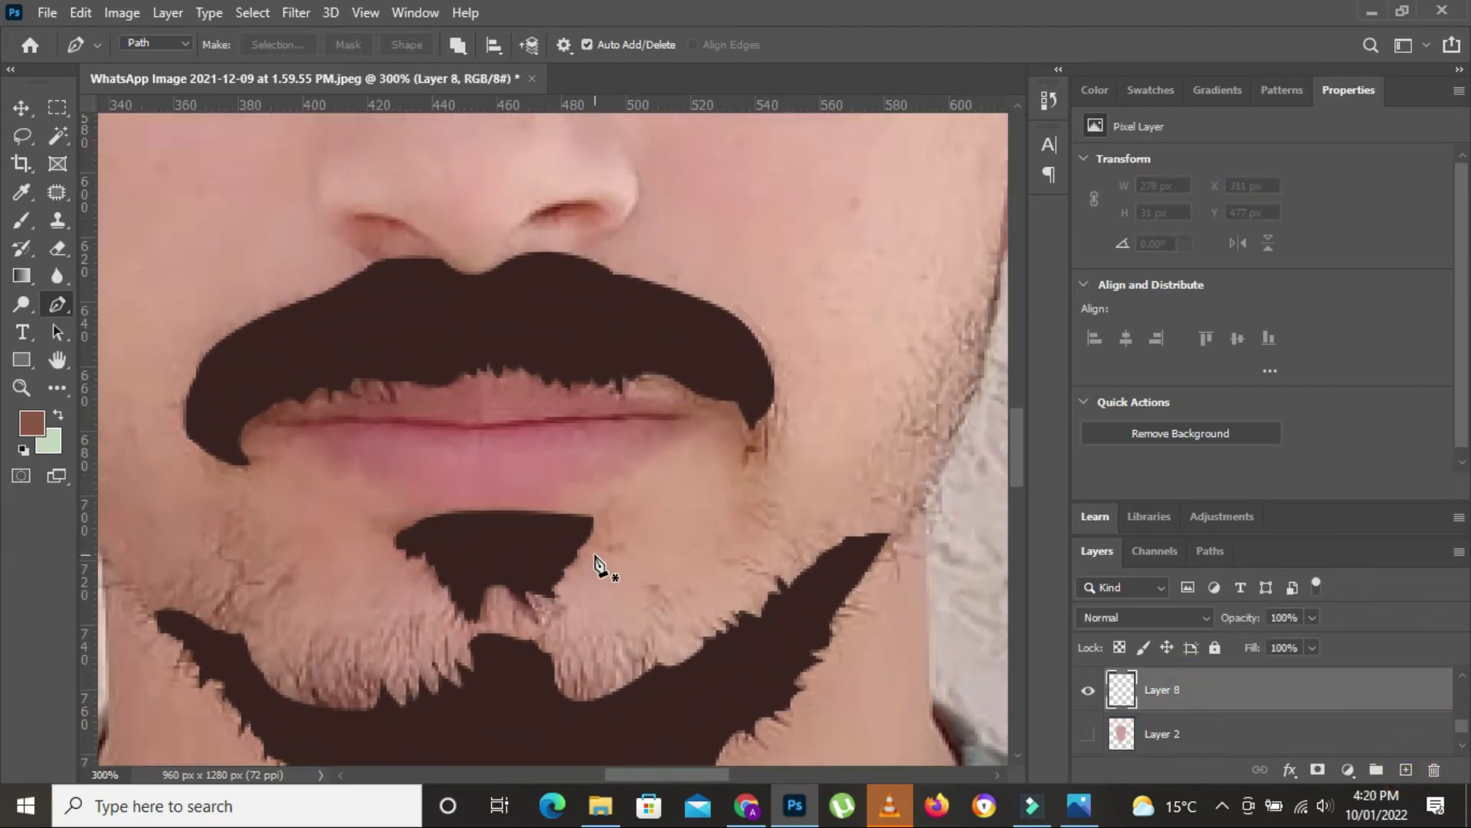
{"action": "left_click", "coordinate": [290, 430]}
{"action": "left_click", "coordinate": [429, 495]}
{"action": "left_click", "coordinate": [638, 466]}
{"action": "left_click", "coordinate": [686, 408]}
{"action": "left_click", "coordinate": [740, 412]}
{"action": "left_click", "coordinate": [550, 377]}
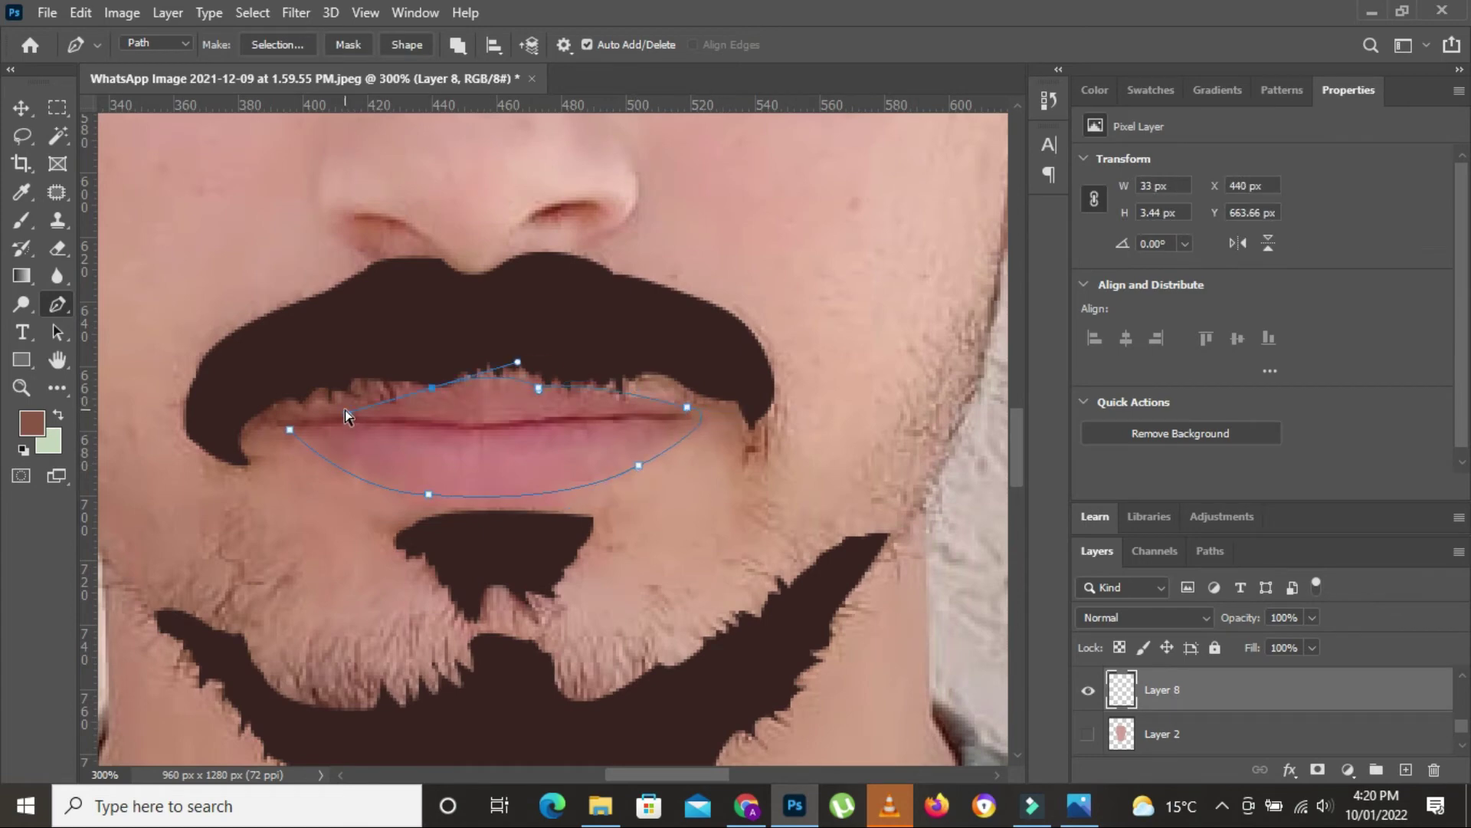
{"action": "left_click", "coordinate": [413, 381]}
{"action": "left_click", "coordinate": [290, 406]}
{"action": "left_click", "coordinate": [290, 430]}
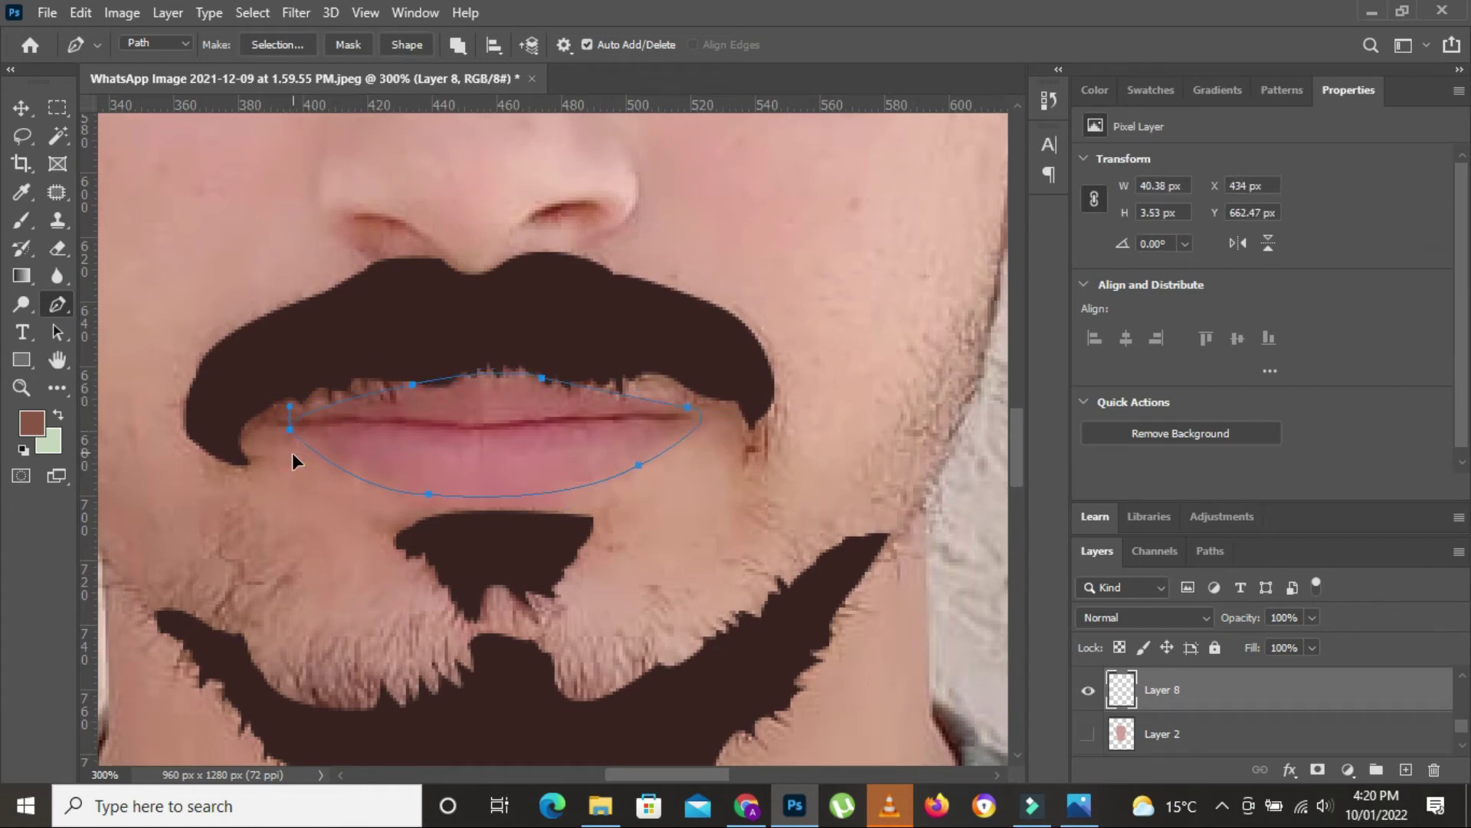
Step: Fill a 2 px feathered lip selection with pink sampled from the photo
{"action": "right_click", "coordinate": [570, 257]}
{"action": "left_click", "coordinate": [688, 338]}
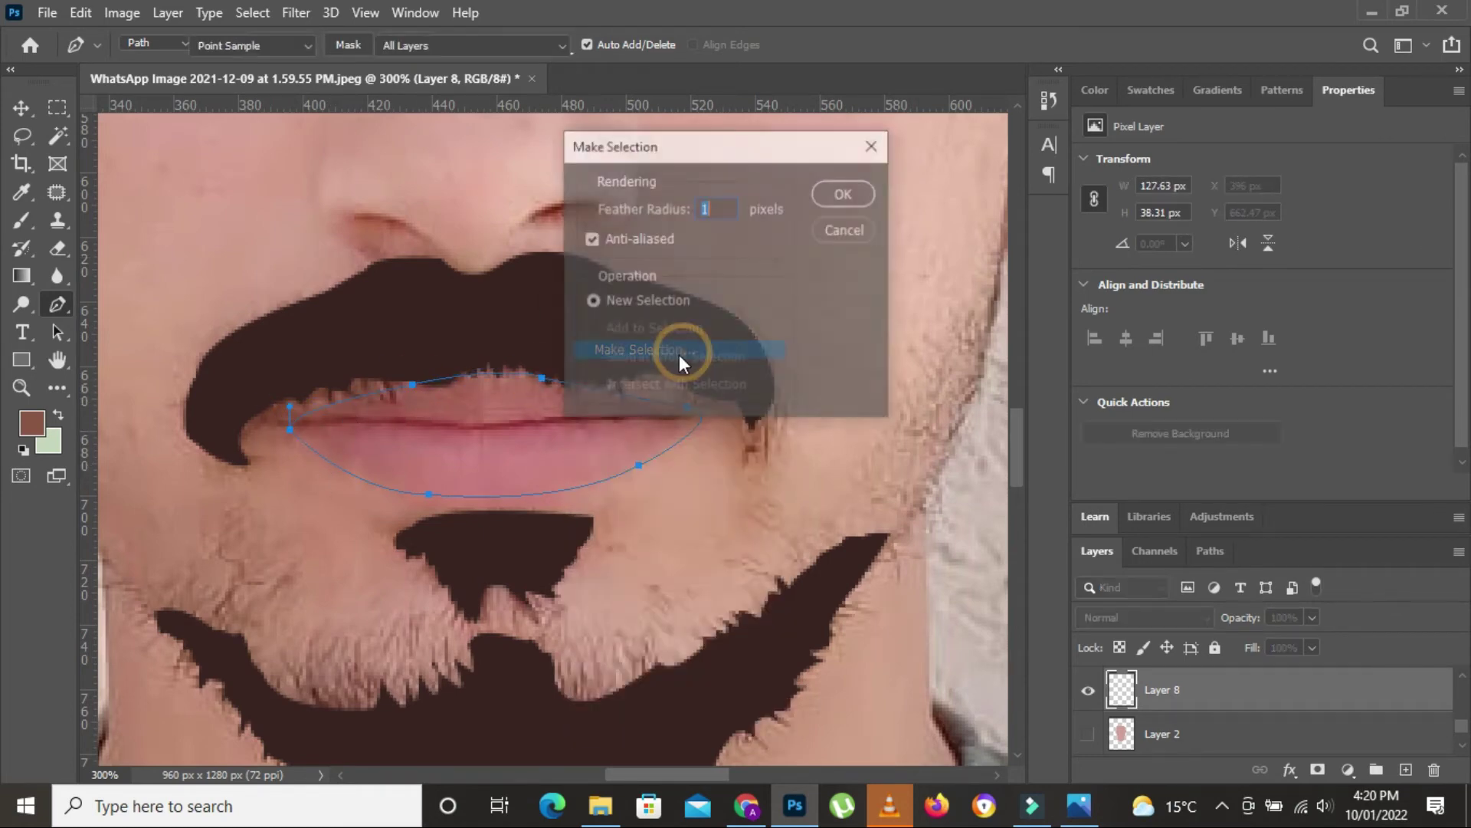
{"action": "type", "text": "2"}
{"action": "left_click", "coordinate": [826, 194]}
{"action": "left_click", "coordinate": [31, 426]}
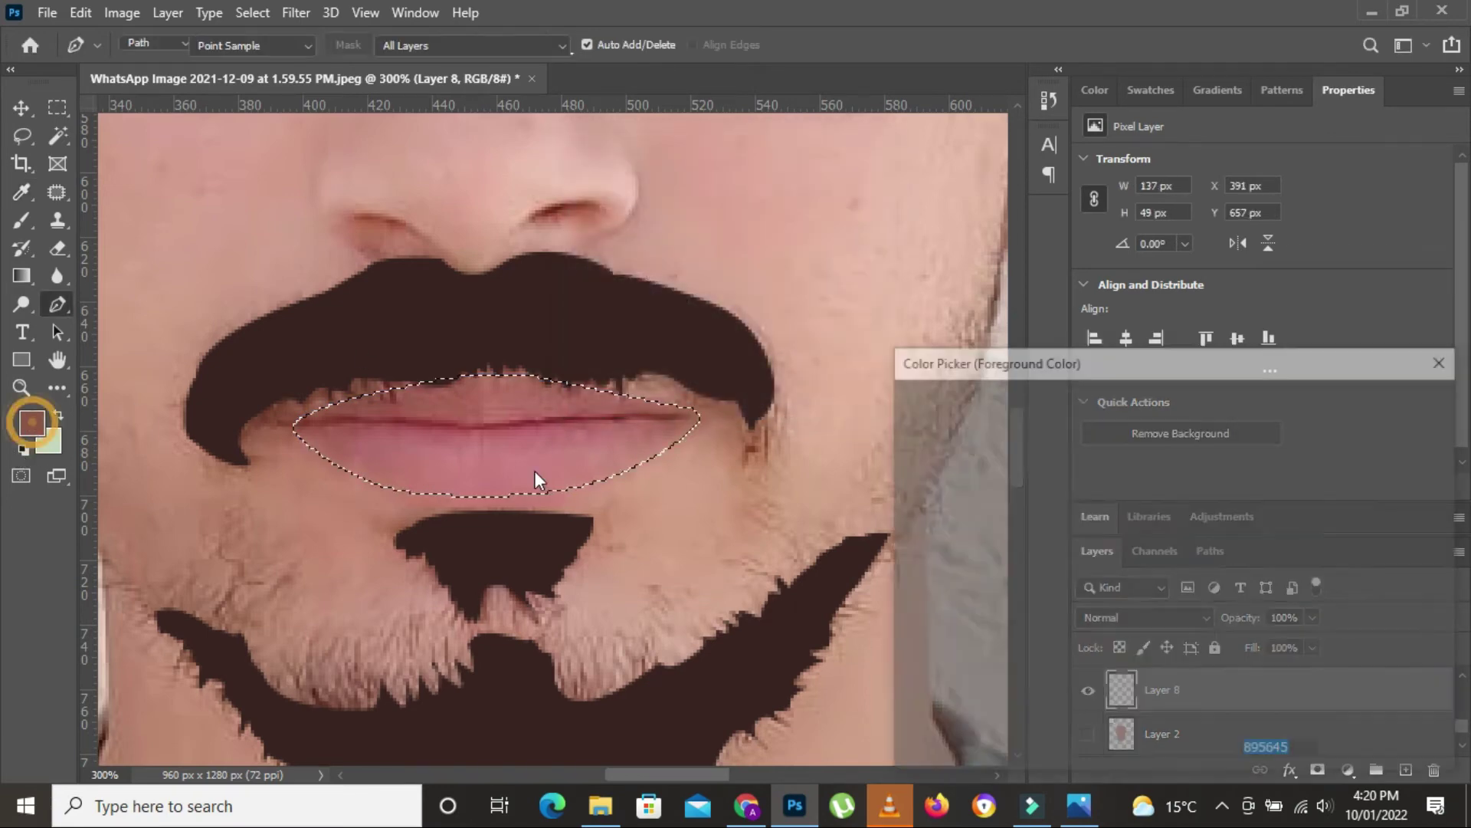
{"action": "left_click", "coordinate": [527, 461]}
{"action": "left_click", "coordinate": [1355, 405]}
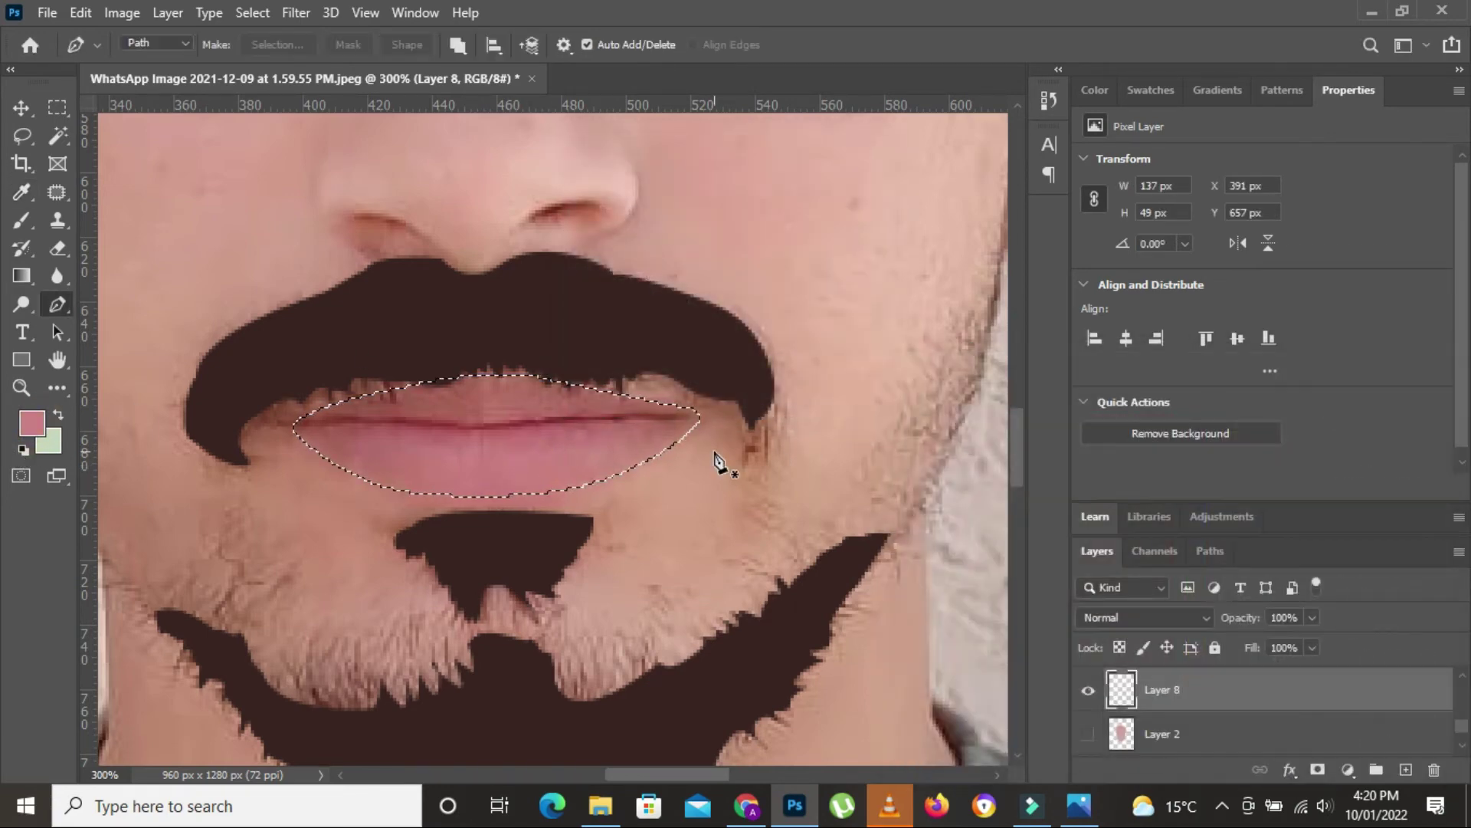
{"action": "key", "text": "alt+BackSpace"}
{"action": "key", "text": "ctrl+d"}
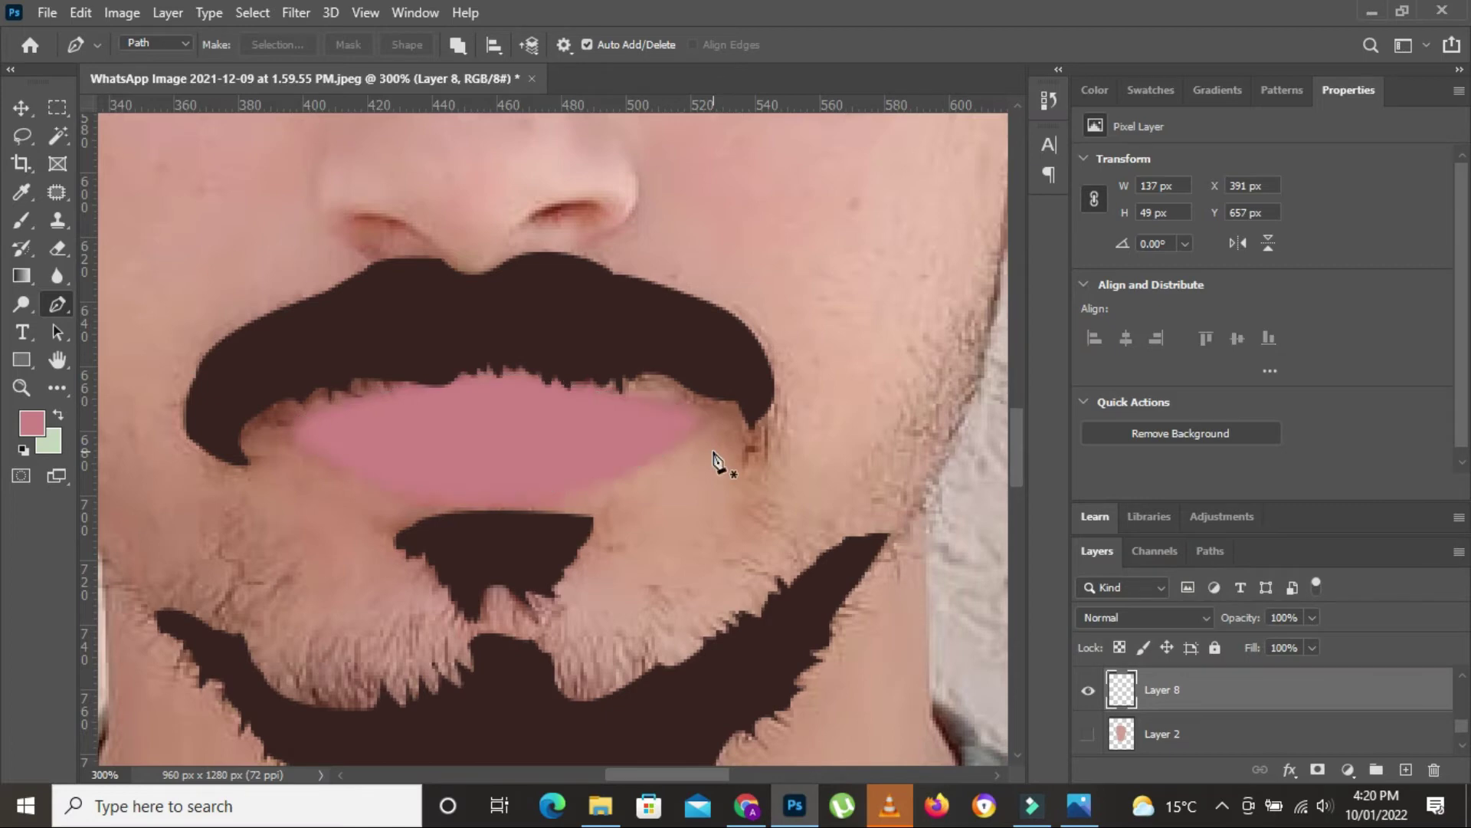
Step: Lower the pink lip layer to 70% opacity and add a new empty layer
{"action": "key", "text": "ctrl+minus"}
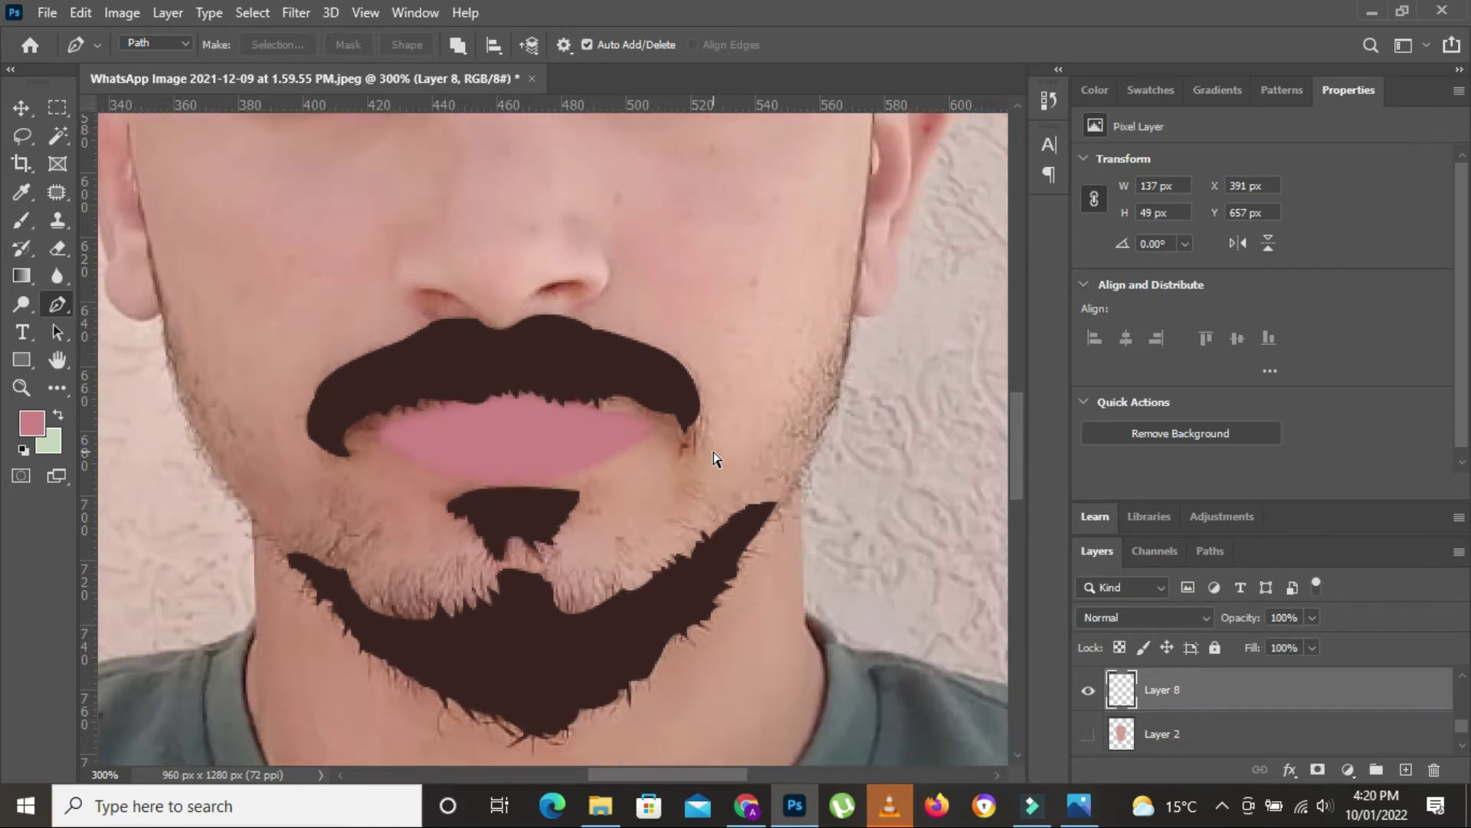
{"action": "key", "text": "ctrl+minus"}
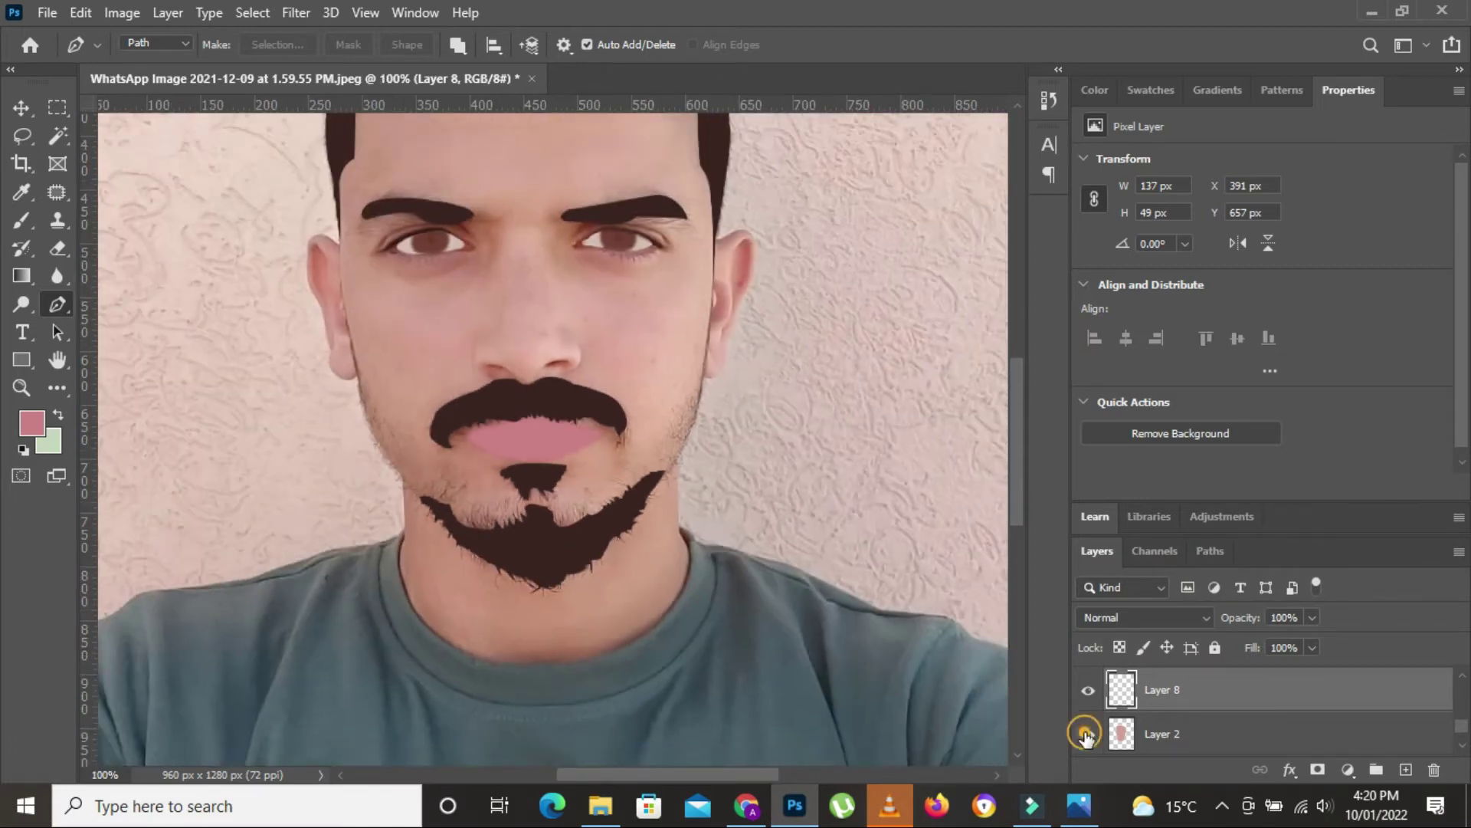
{"action": "left_click", "coordinate": [1085, 734]}
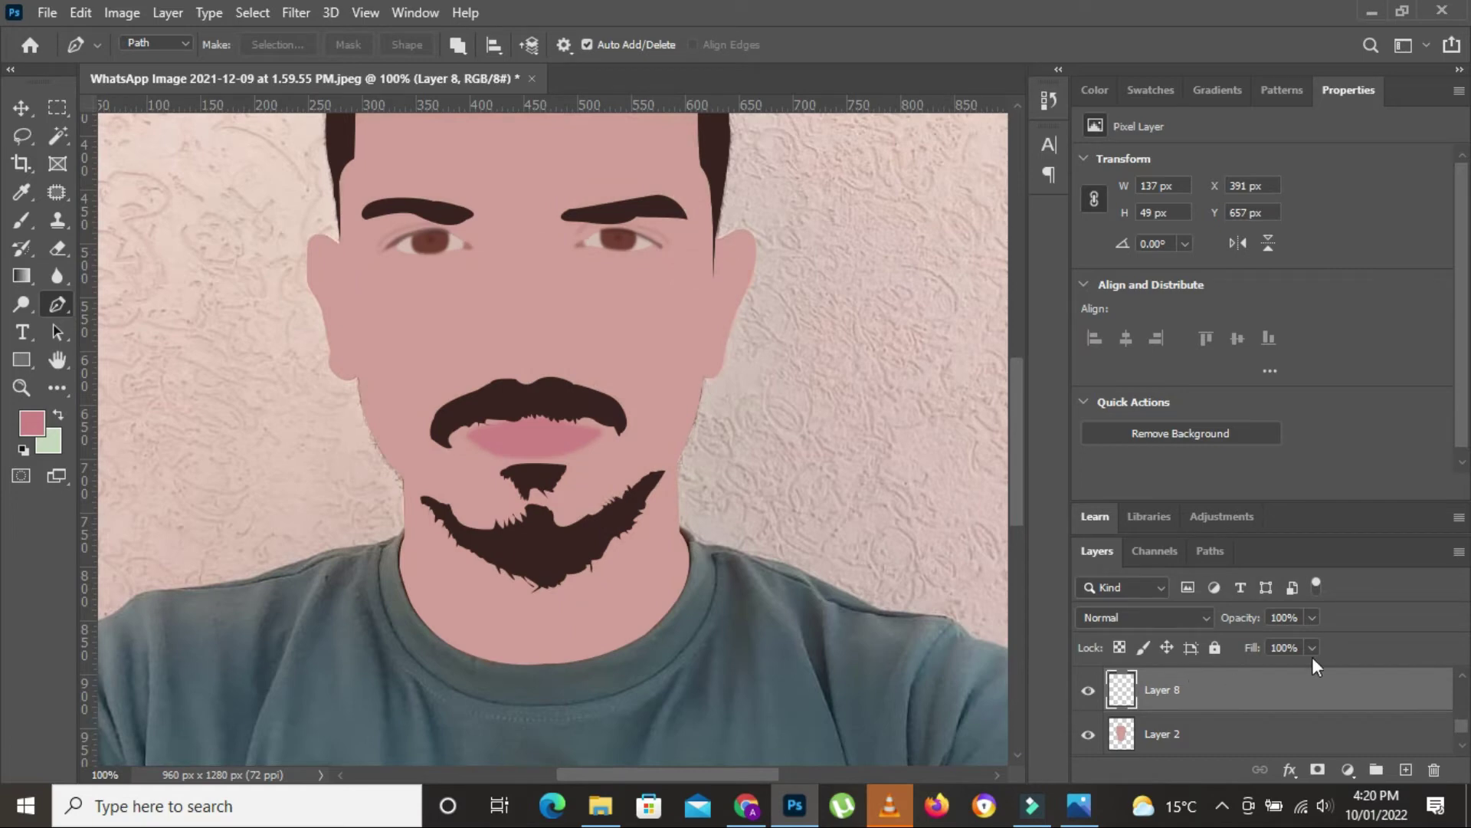
{"action": "left_click", "coordinate": [1308, 621]}
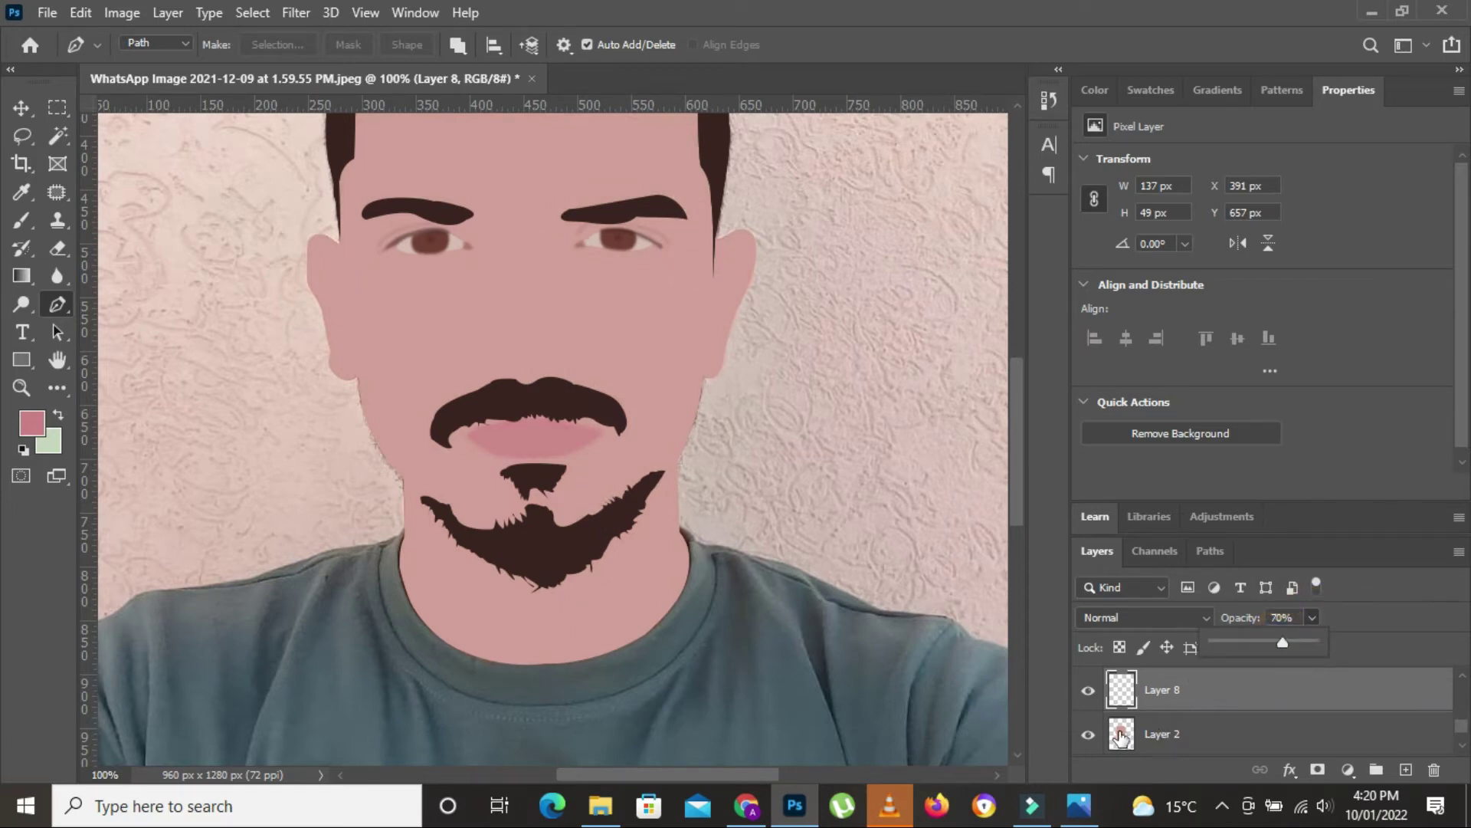
{"action": "left_click", "coordinate": [1088, 734]}
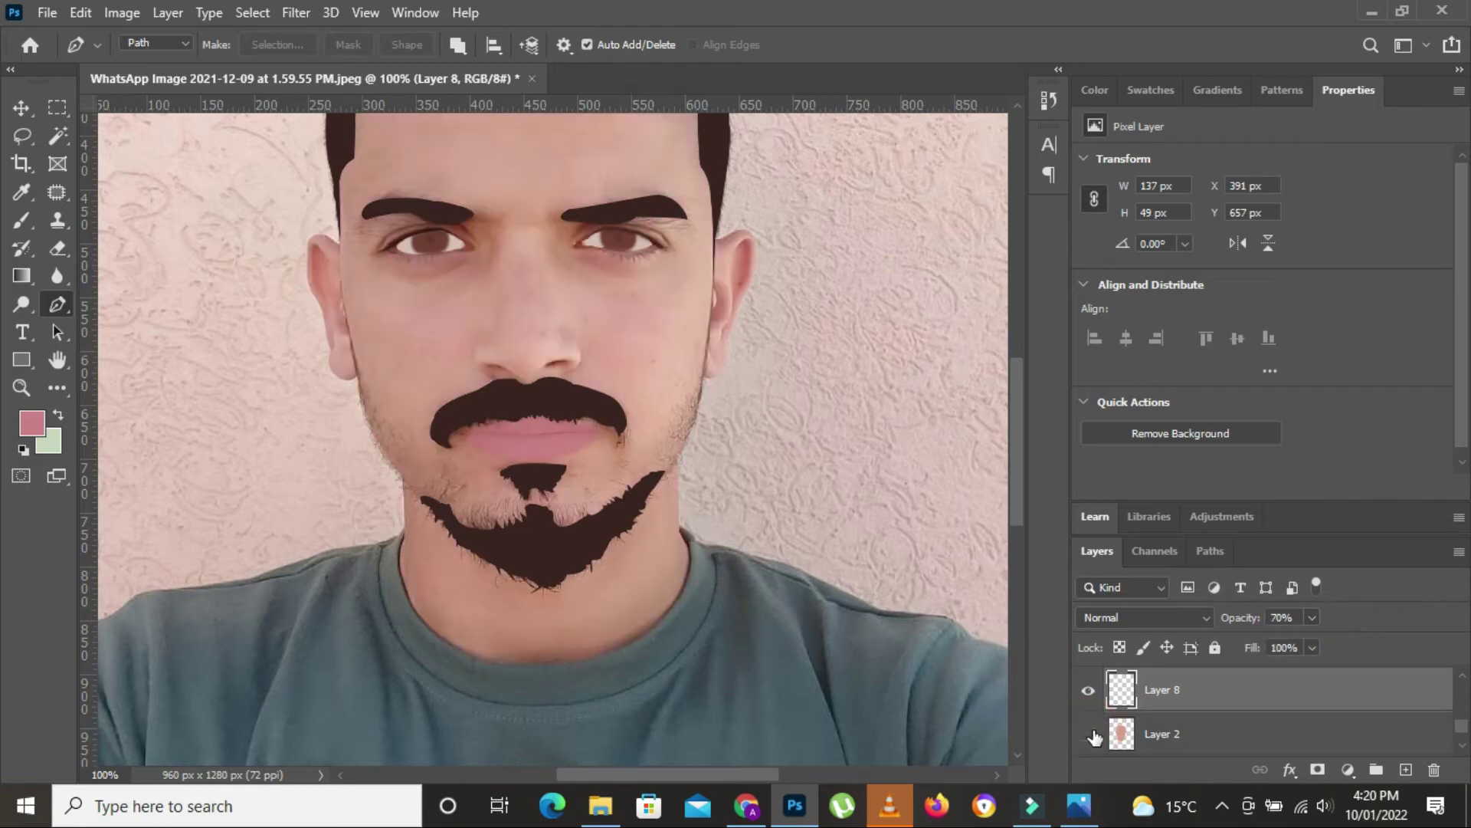
{"action": "left_click", "coordinate": [1405, 769]}
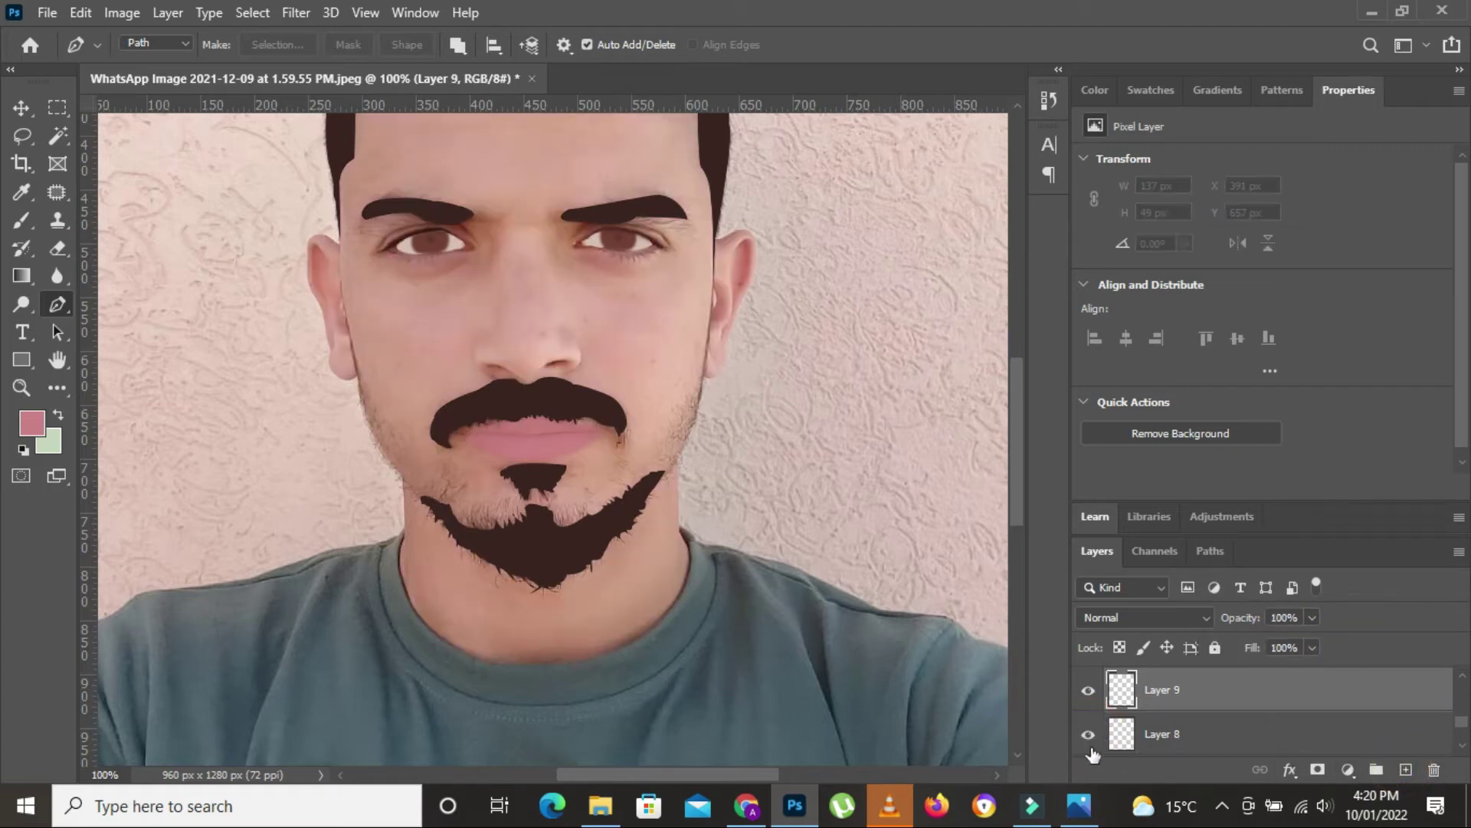
Step: Hide the pink lips and trace a curved path along the lip parting
{"action": "left_click", "coordinate": [1088, 734]}
{"action": "key", "text": "ctrl+plus"}
{"action": "key", "text": "ctrl+plus"}
{"action": "key", "text": "ctrl+plus"}
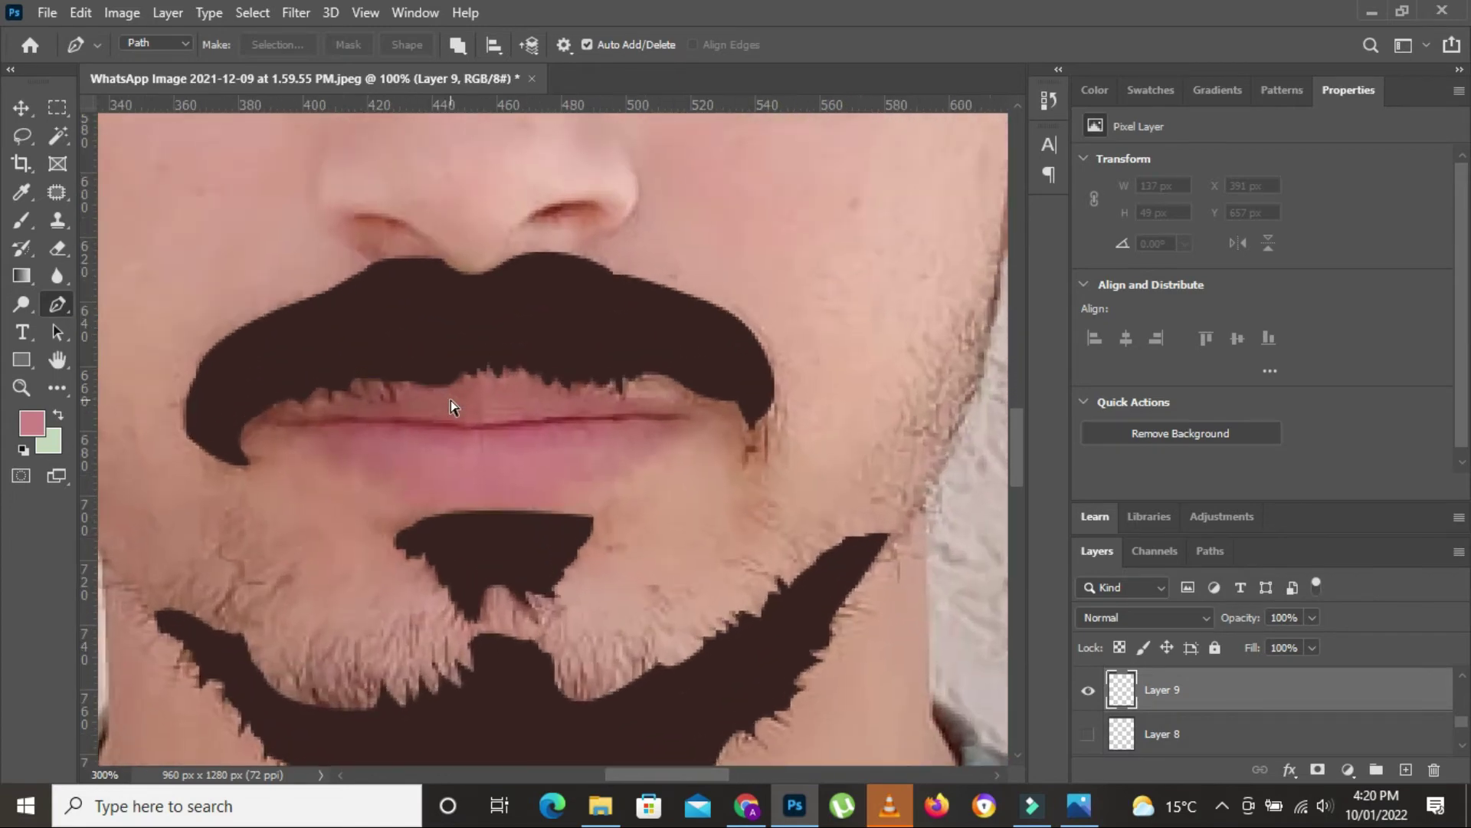
{"action": "left_click", "coordinate": [184, 422]}
{"action": "left_click", "coordinate": [261, 417]}
{"action": "left_click", "coordinate": [356, 414]}
{"action": "left_click_drag", "start_coordinate": [465, 421], "coordinate": [482, 418]}
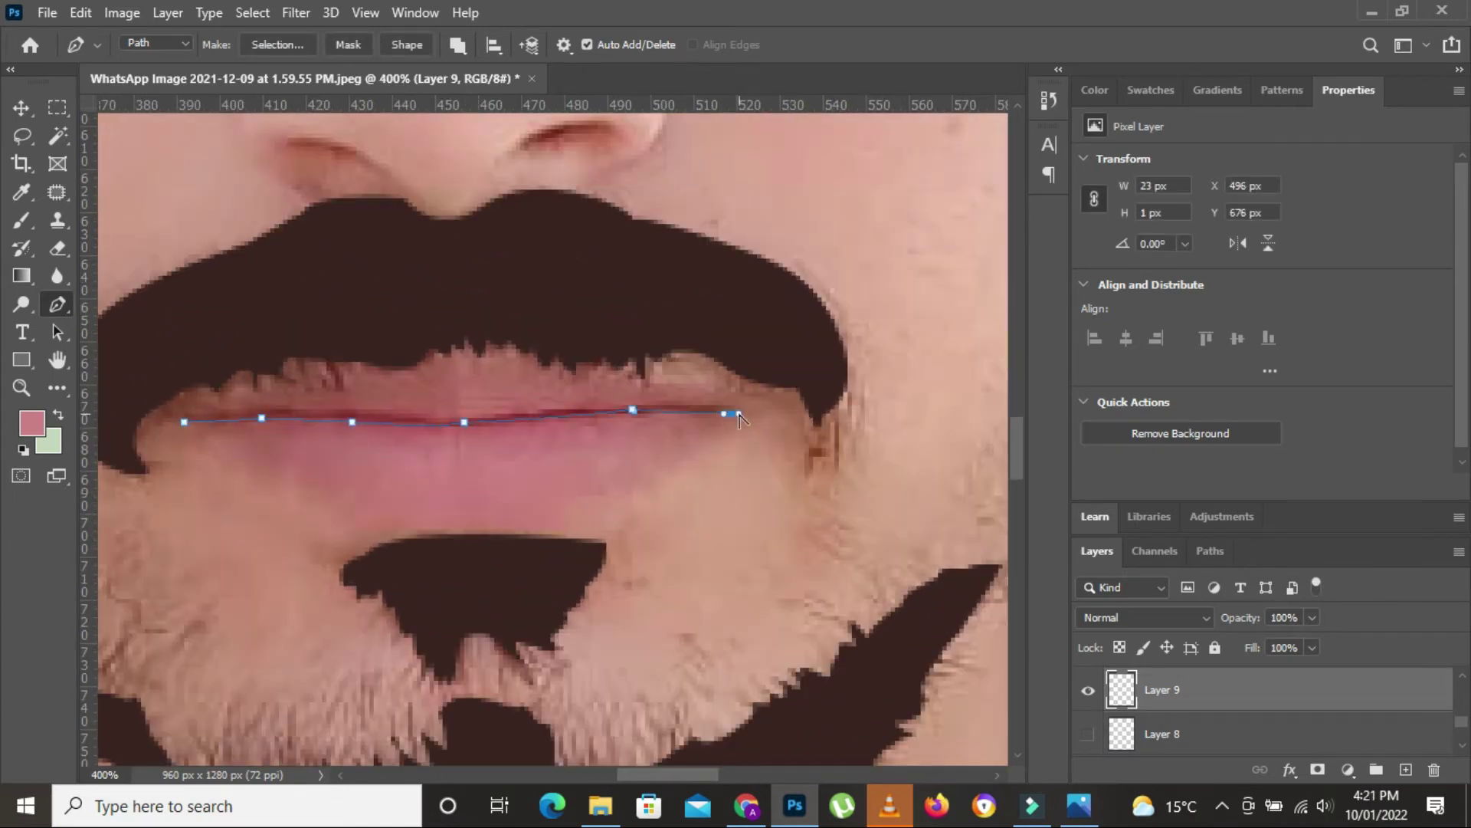
{"action": "left_click", "coordinate": [562, 415]}
{"action": "left_click", "coordinate": [427, 421]}
{"action": "scroll", "coordinate": [430, 420], "scroll_direction": "left", "scroll_amount": 2}
{"action": "left_click_drag", "start_coordinate": [296, 427], "coordinate": [296, 453]}
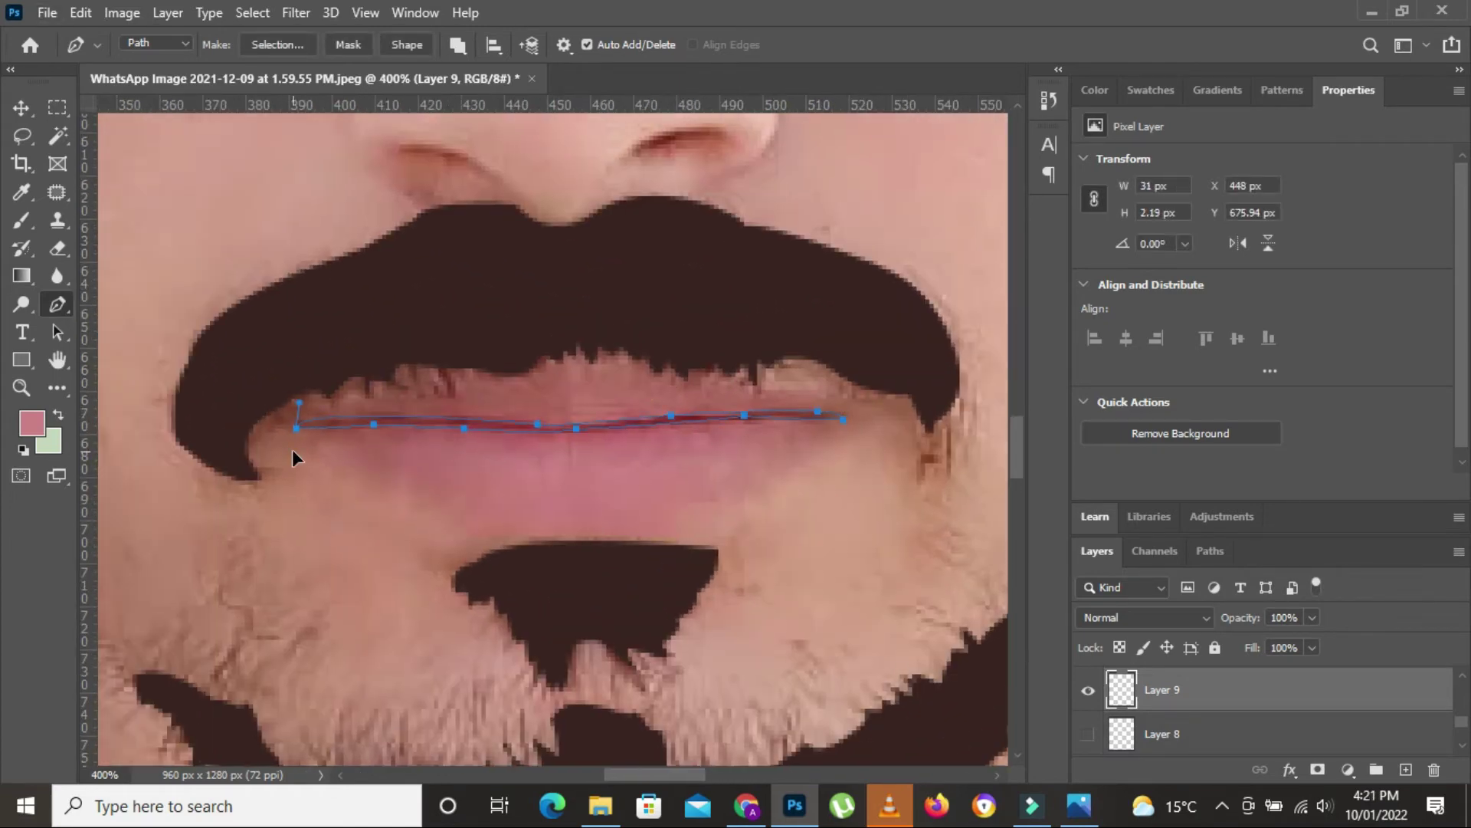
Step: Fill the lip-parting path with dark red 813b33 sampled from the photo
{"action": "left_click", "coordinate": [40, 421]}
{"action": "left_click", "coordinate": [397, 420]}
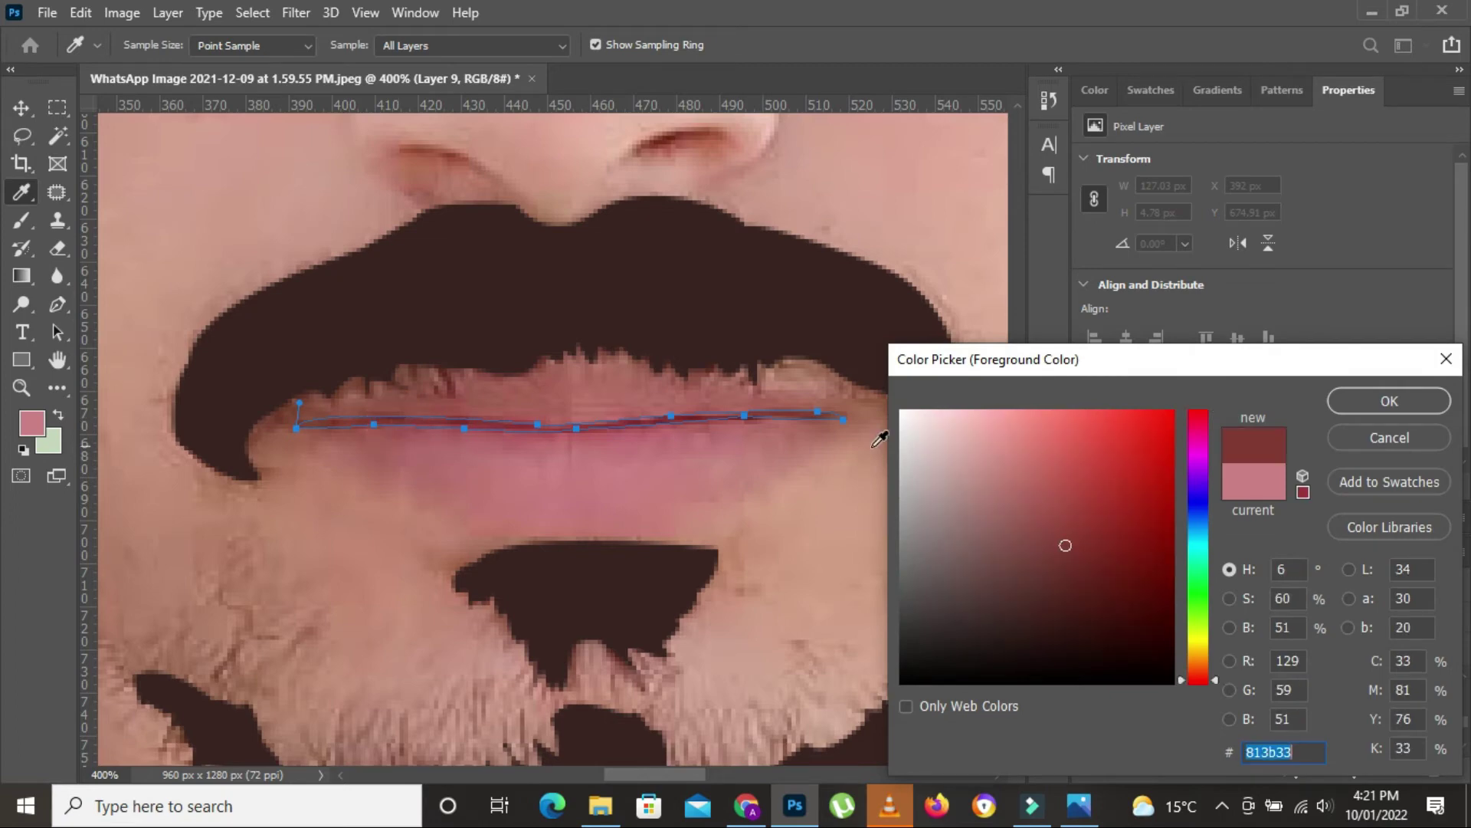
{"action": "left_click", "coordinate": [1372, 405]}
{"action": "right_click", "coordinate": [669, 270]}
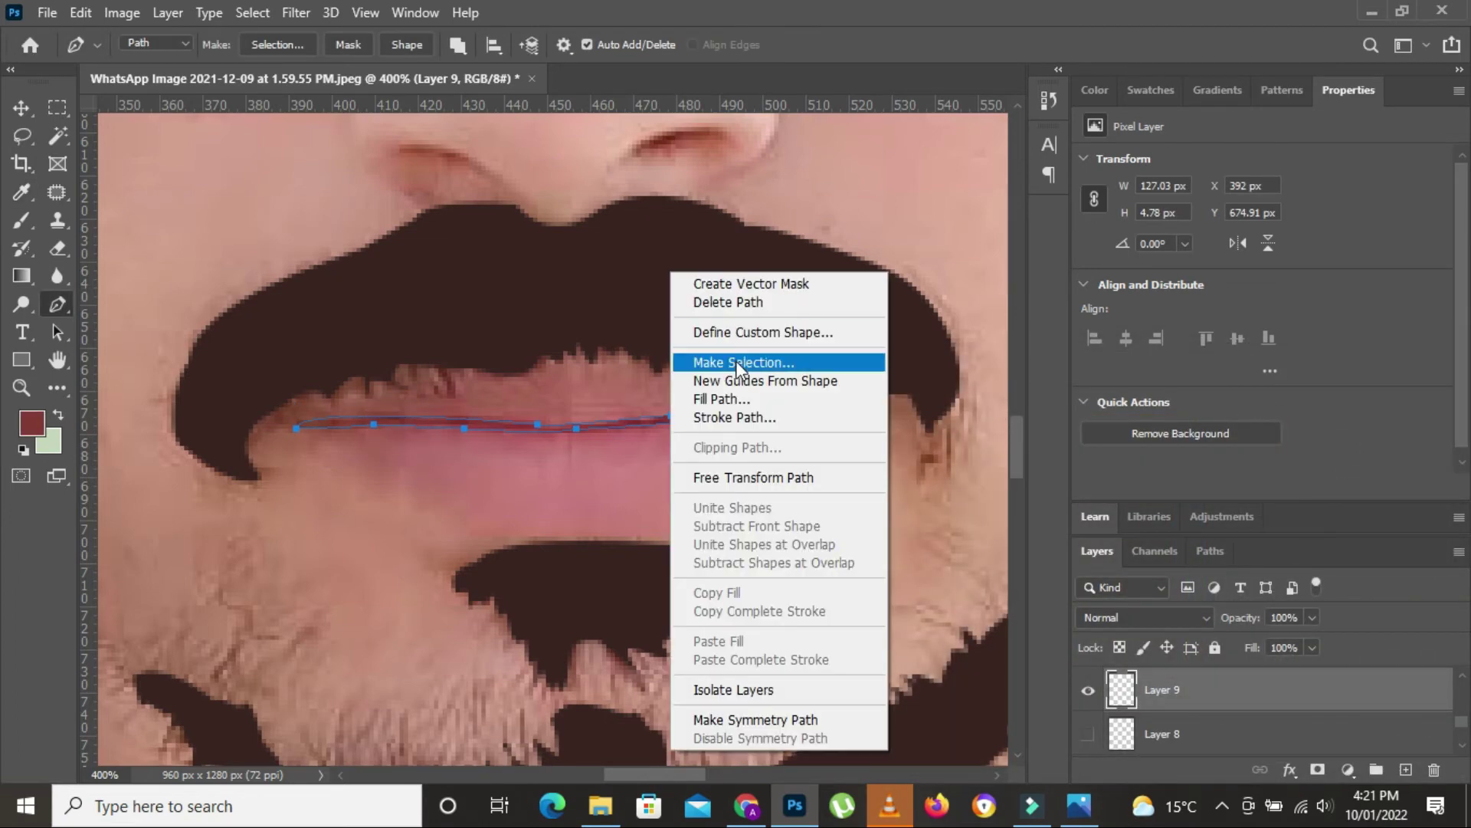
{"action": "left_click", "coordinate": [747, 354]}
{"action": "left_click", "coordinate": [845, 193]}
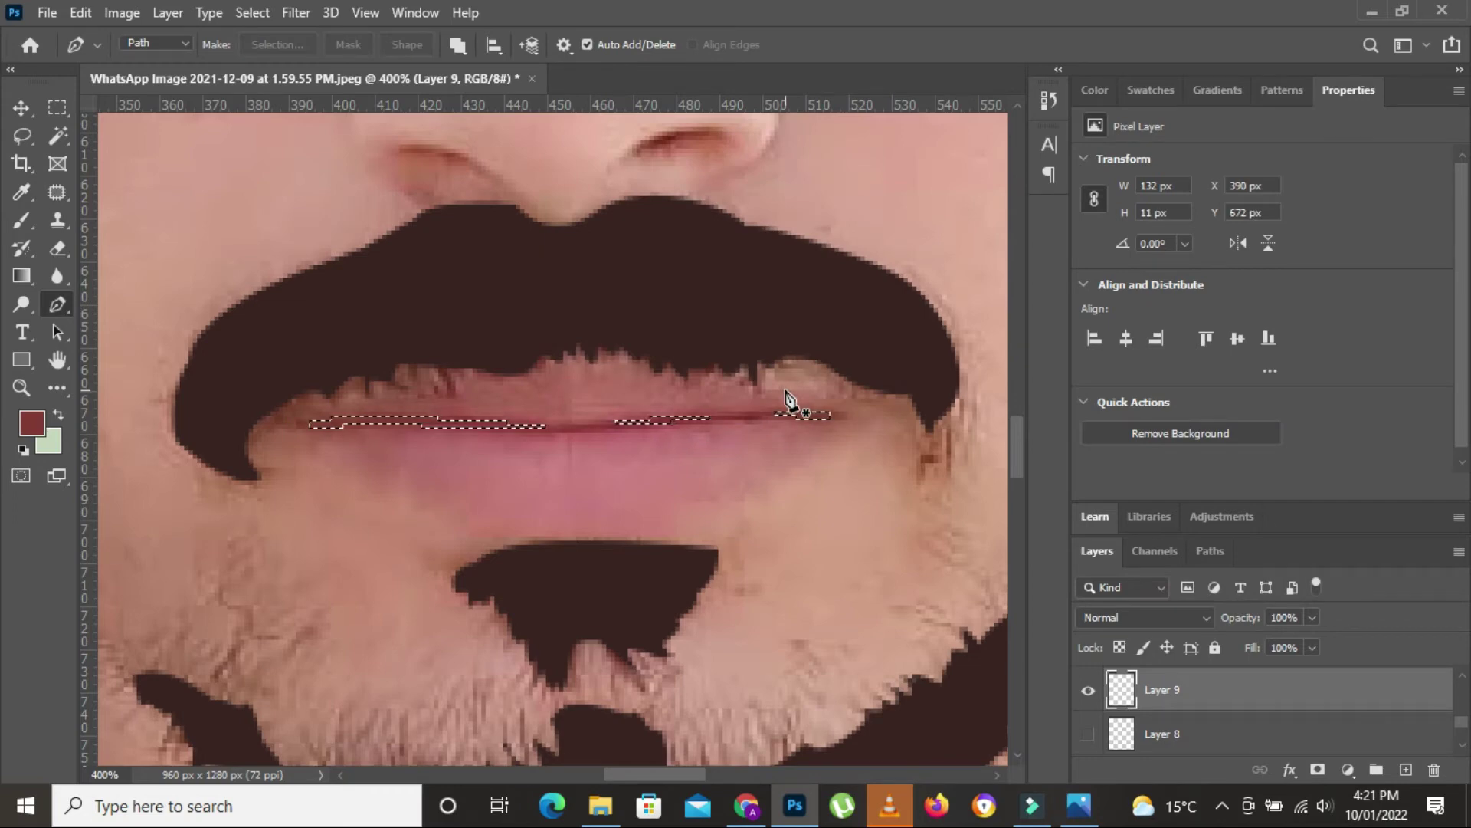
{"action": "key", "text": "ctrl+d"}
{"action": "key", "text": "ctrl+minus"}
{"action": "key", "text": "ctrl+minus"}
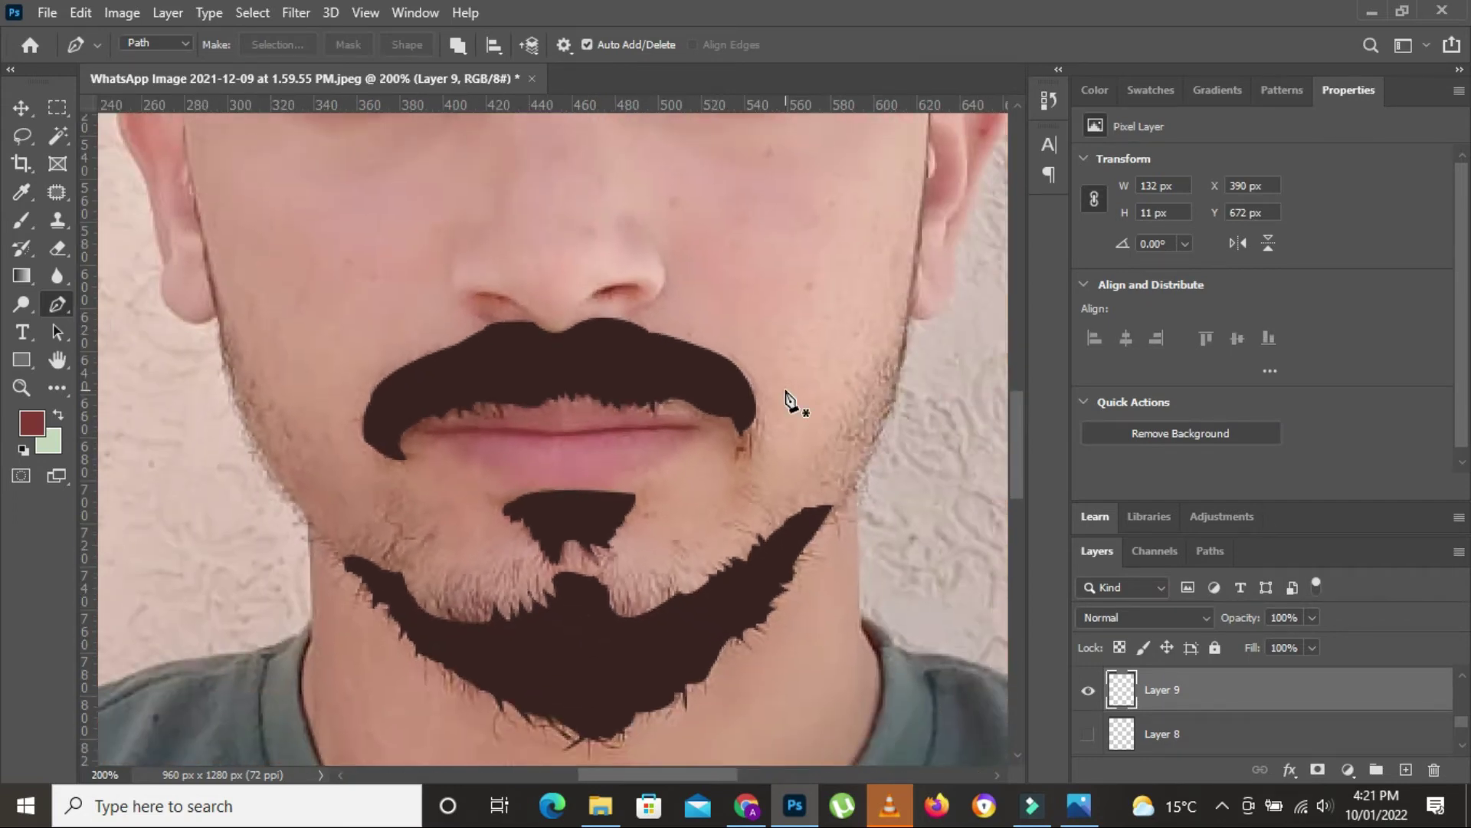
Step: Show the pink lips again and fit the whole portrait in the window
{"action": "left_click", "coordinate": [1088, 735]}
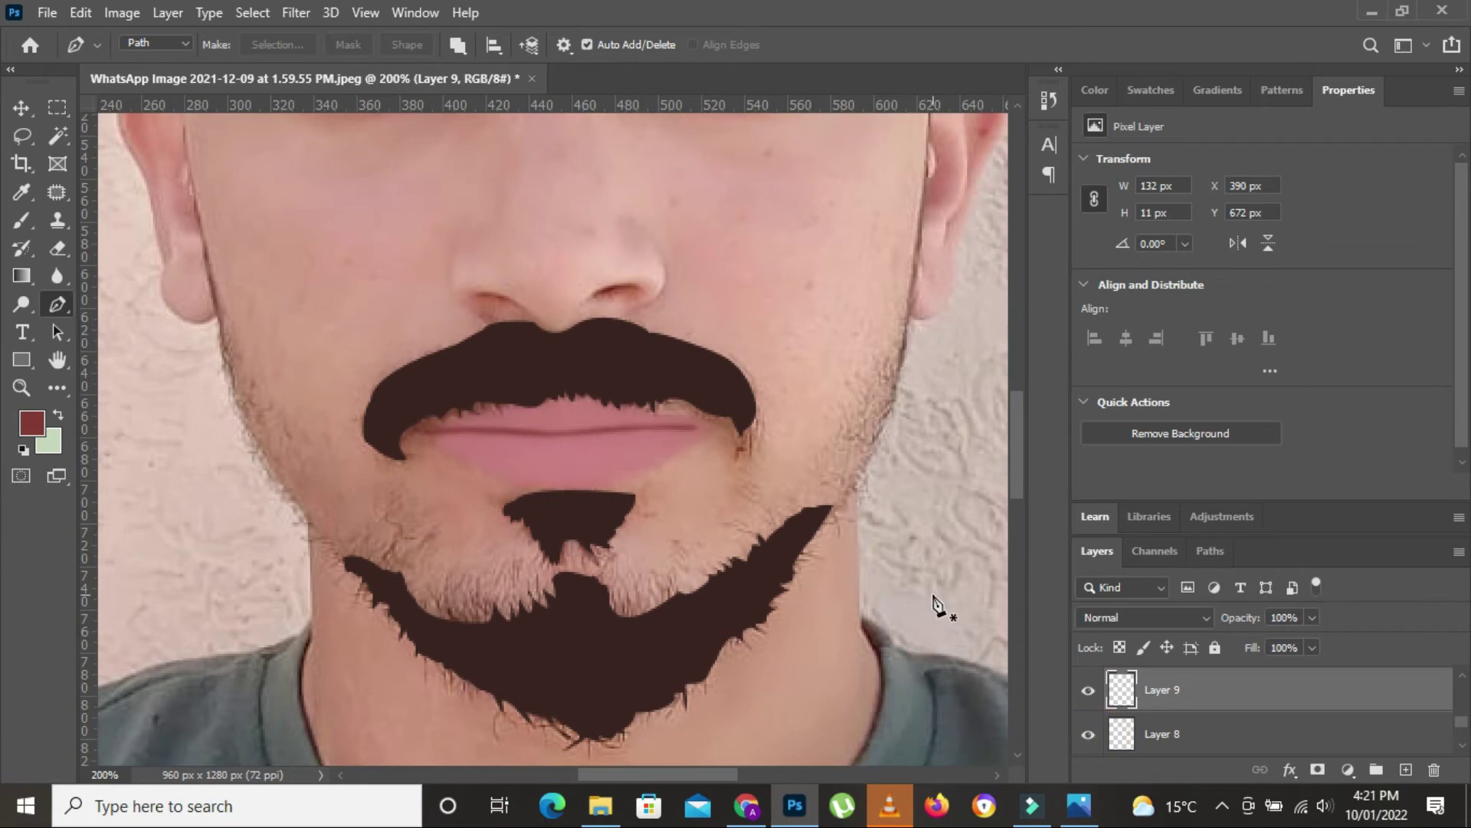
{"action": "key", "text": "ctrl+minus"}
{"action": "key", "text": "ctrl+0"}
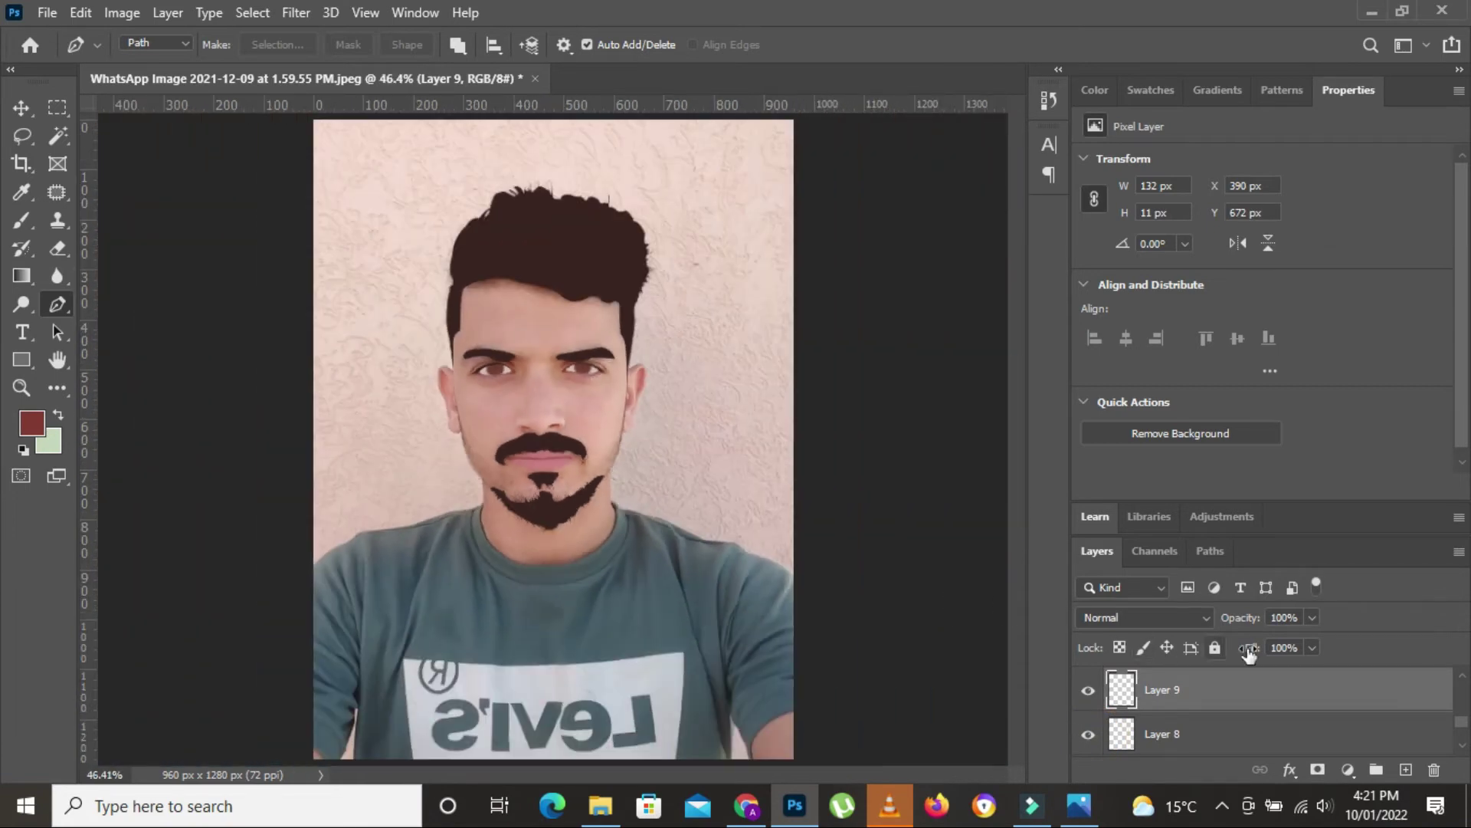
Step: Set Layer 9 to 35% opacity, preview without the photo, hide skin, add Layer 10
{"action": "scroll", "coordinate": [1114, 717], "scroll_direction": "down", "scroll_amount": 5}
{"action": "left_click", "coordinate": [1082, 695]}
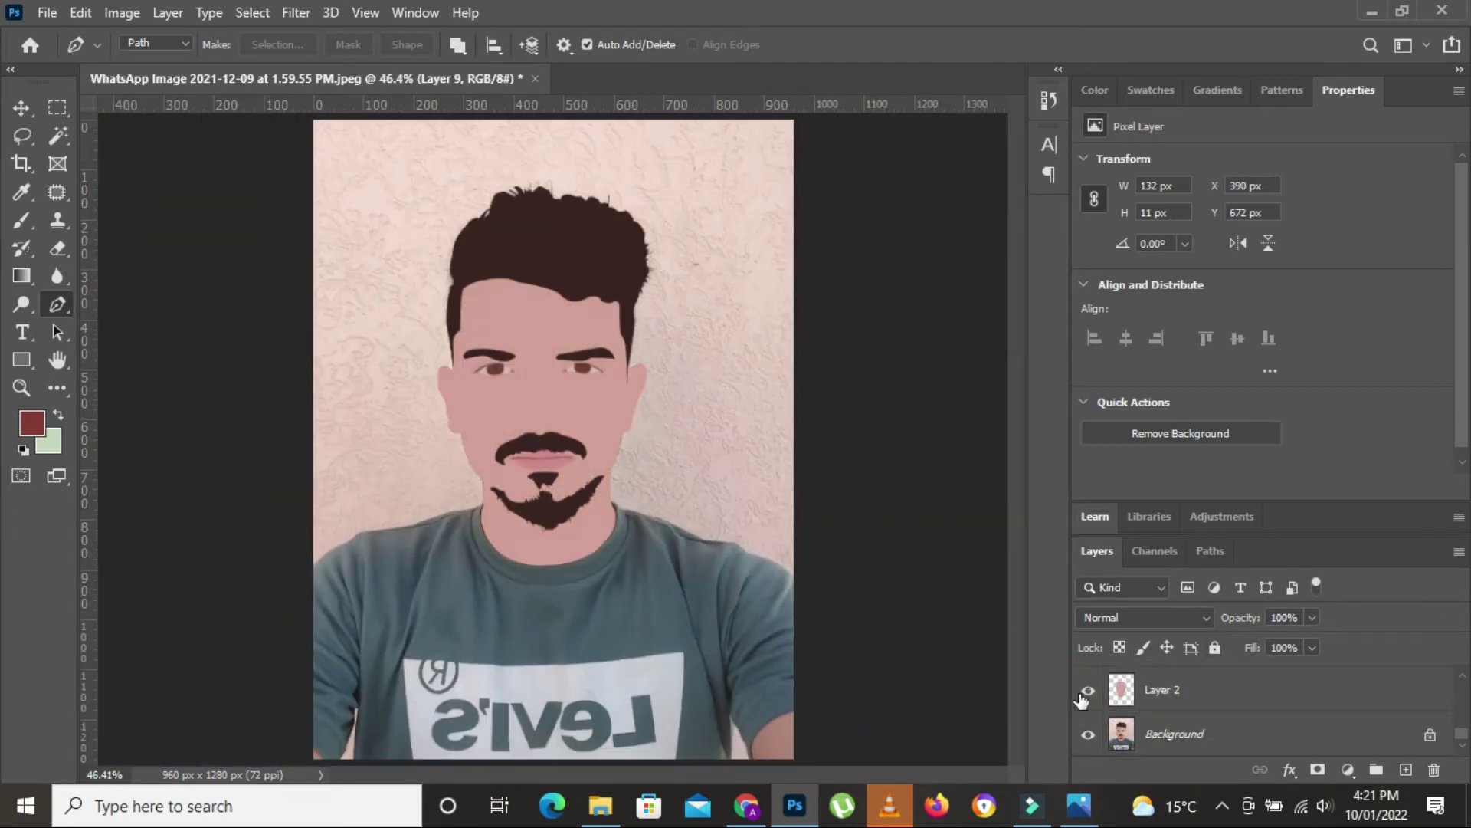
{"action": "left_click_drag", "start_coordinate": [1312, 617], "coordinate": [1276, 643]}
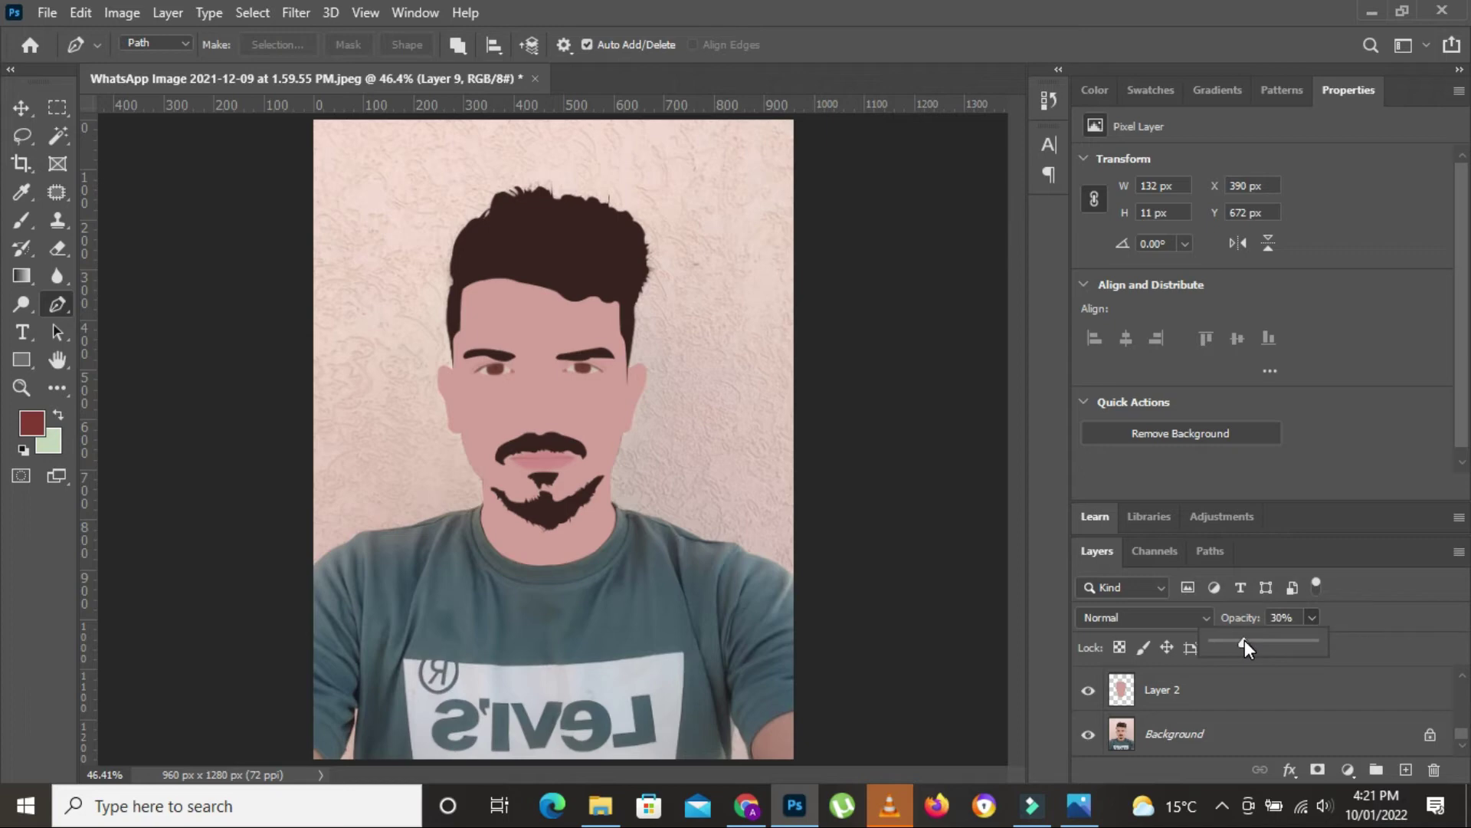
{"action": "left_click", "coordinate": [1088, 734]}
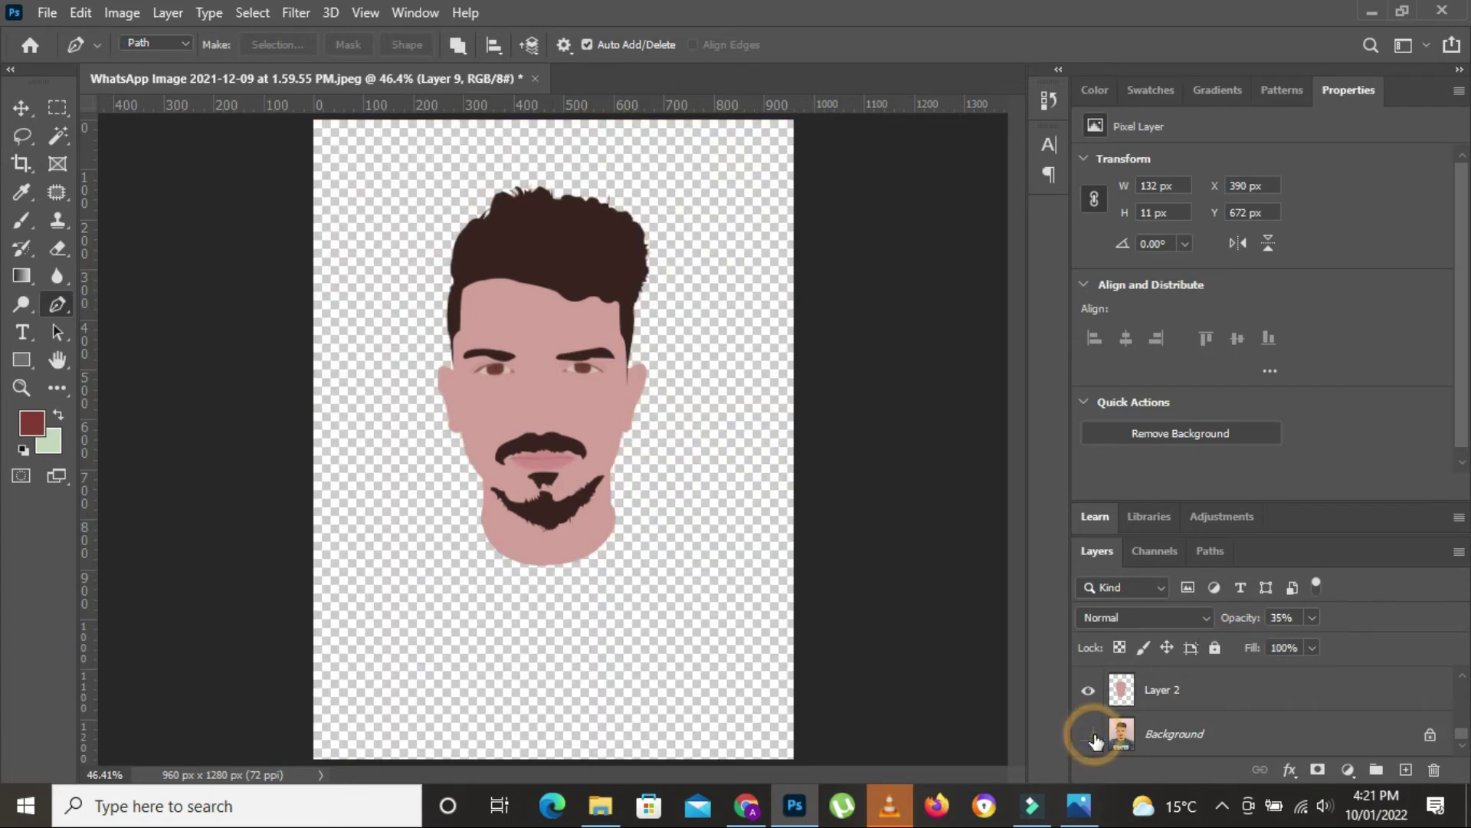
{"action": "left_click", "coordinate": [1088, 689]}
{"action": "left_click", "coordinate": [1172, 689]}
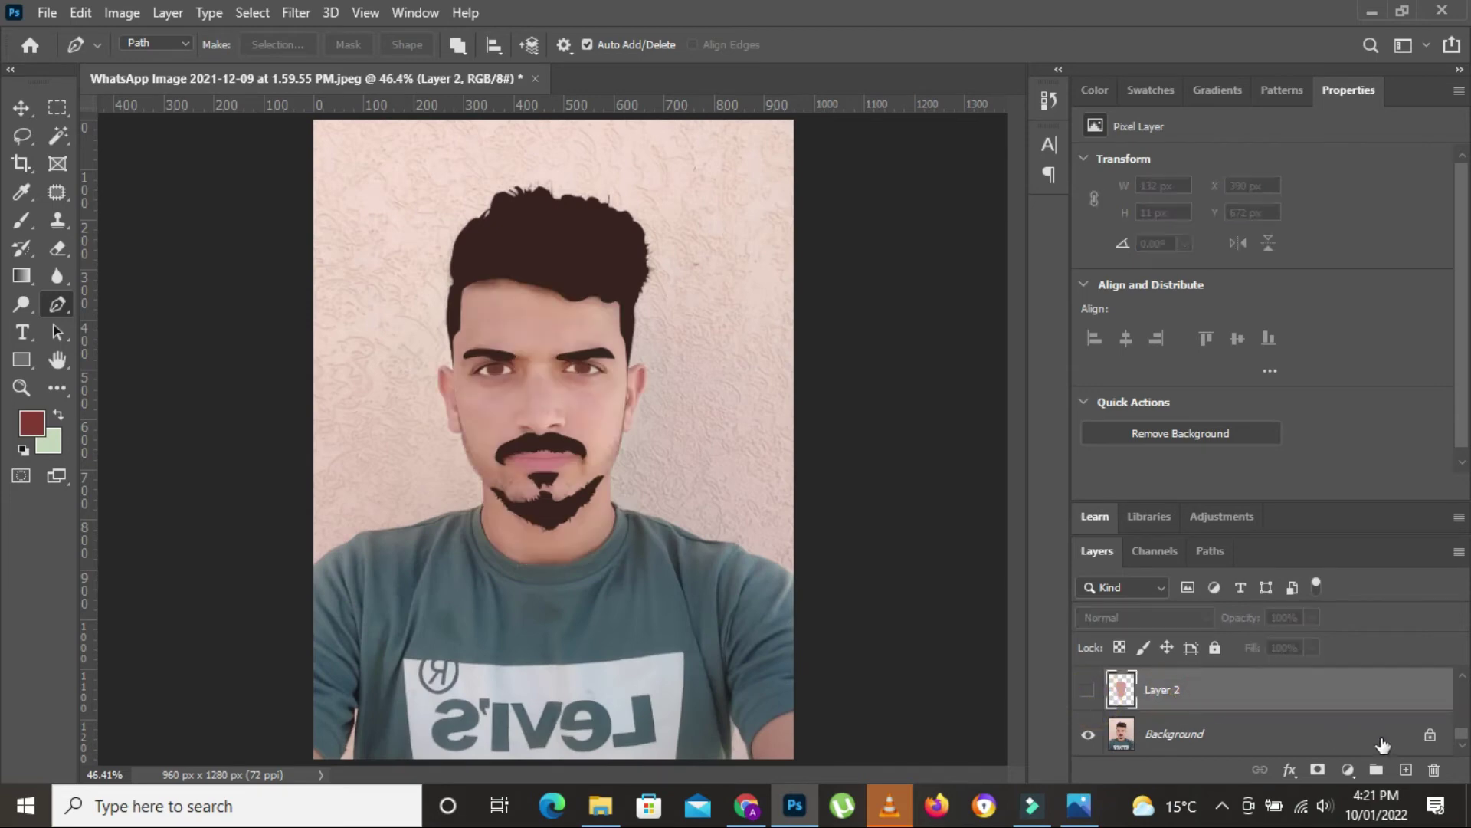
{"action": "left_click", "coordinate": [1404, 769]}
Step: Pick a dark brown by sampling the nostril colour and darkening it
{"action": "key", "text": "ctrl+plus"}
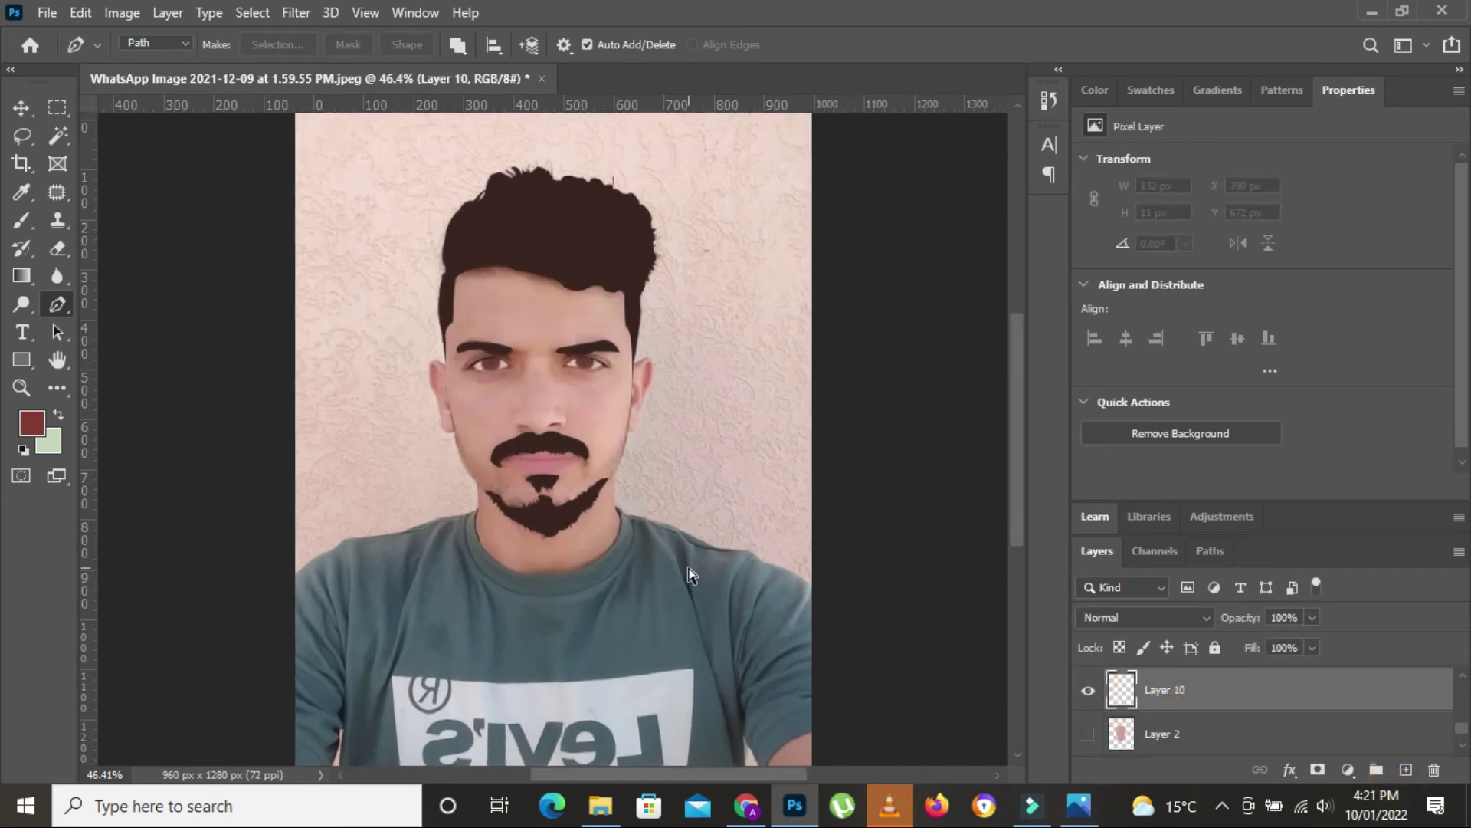
{"action": "key", "text": "ctrl+plus"}
{"action": "key", "text": "ctrl+plus"}
{"action": "key", "text": "ctrl+plus"}
{"action": "key", "text": "ctrl+plus"}
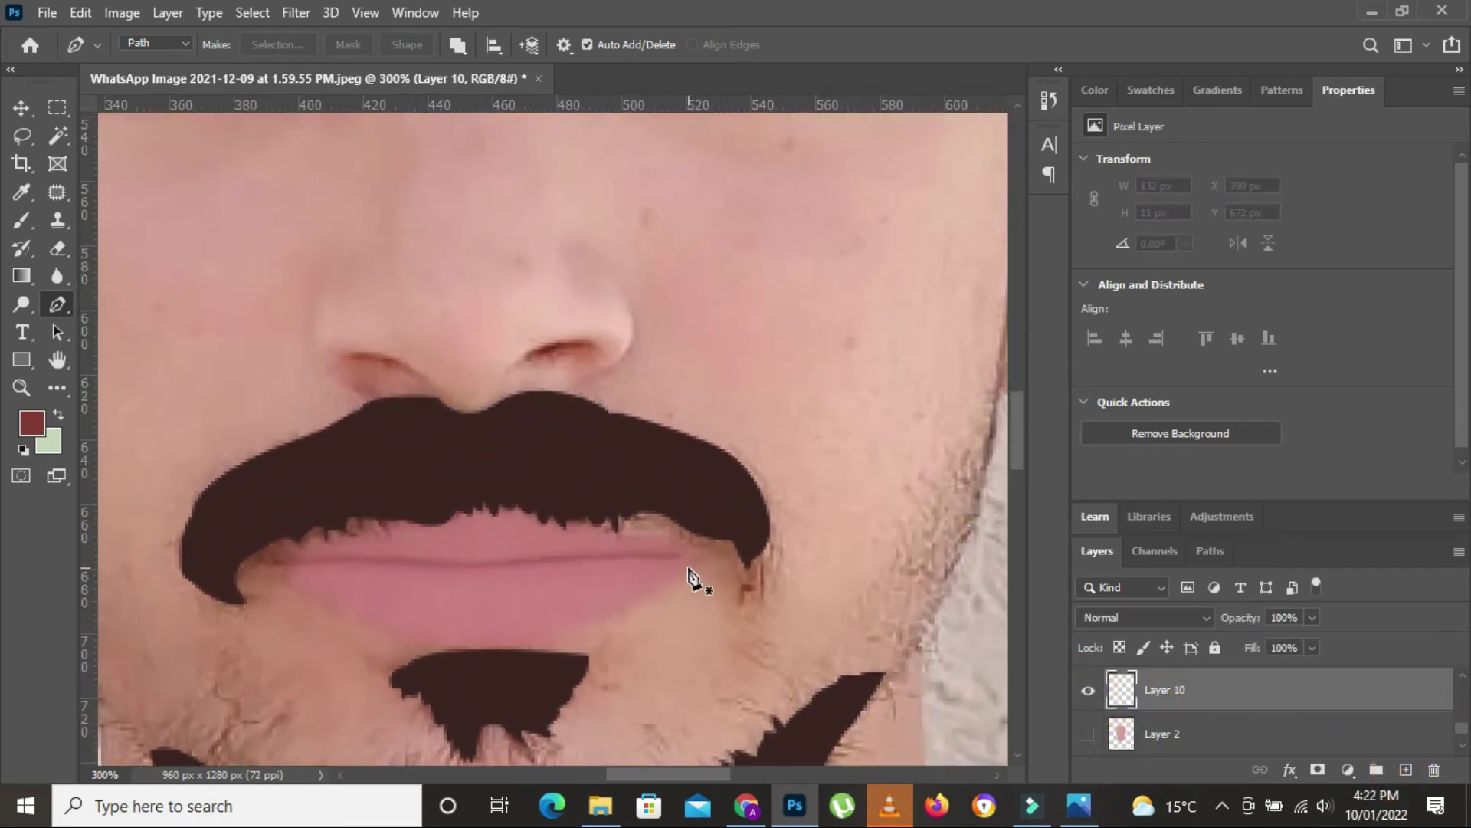
{"action": "left_click", "coordinate": [32, 430]}
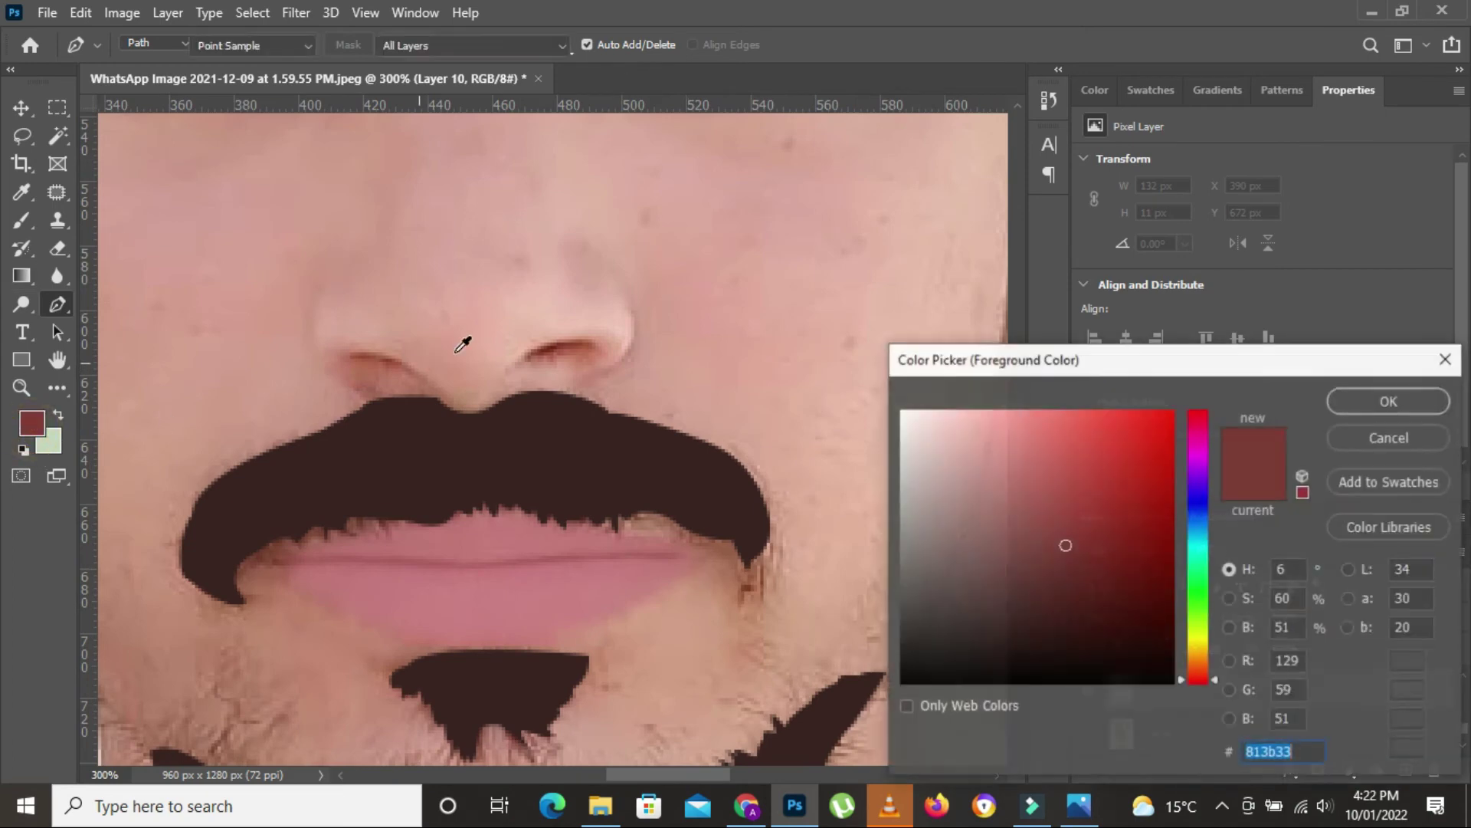
{"action": "left_click", "coordinate": [557, 346]}
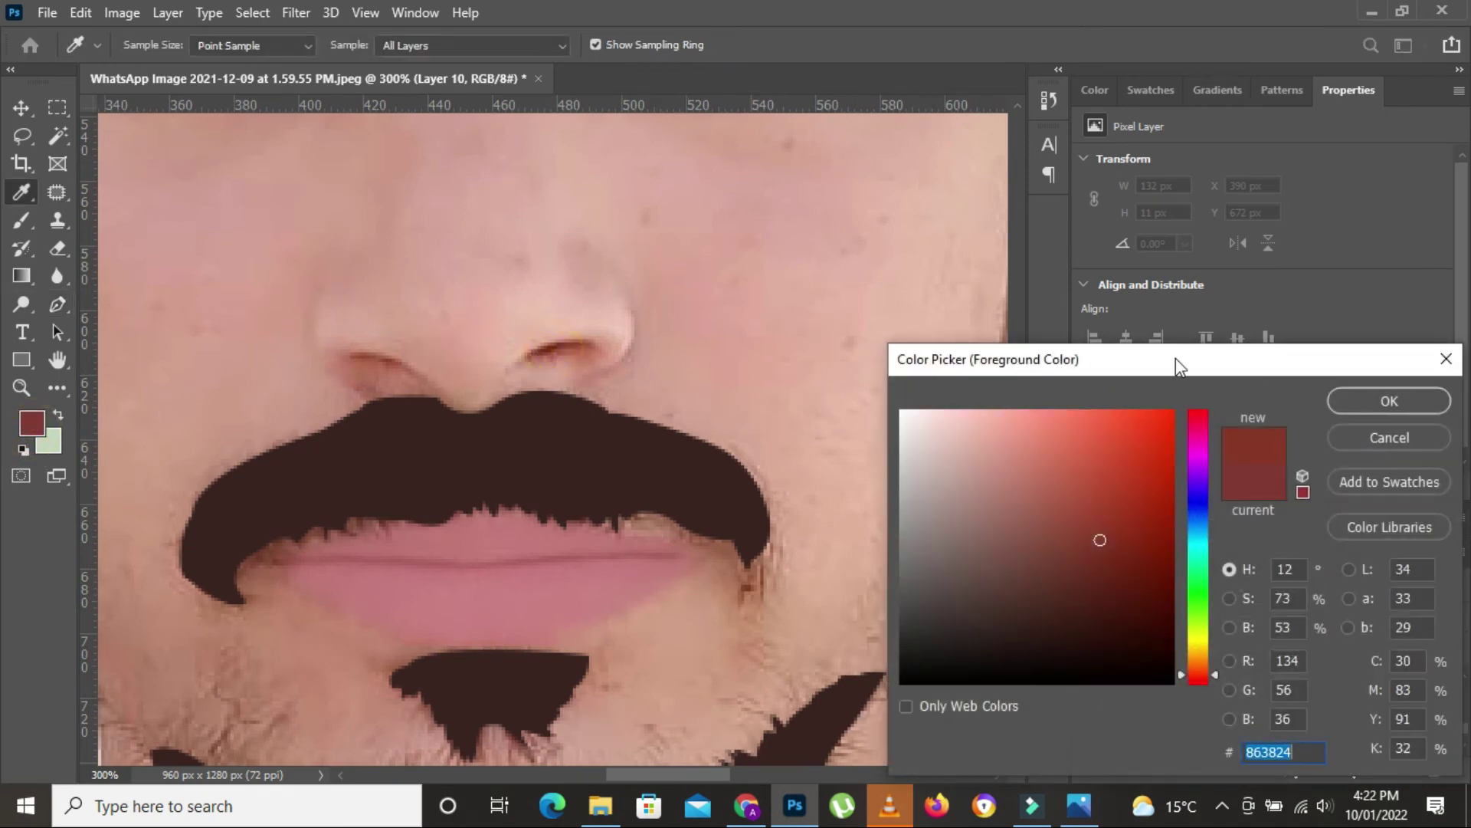
{"action": "left_click", "coordinate": [553, 346]}
{"action": "left_click_drag", "start_coordinate": [1116, 565], "coordinate": [1124, 604]}
{"action": "left_click", "coordinate": [1343, 400]}
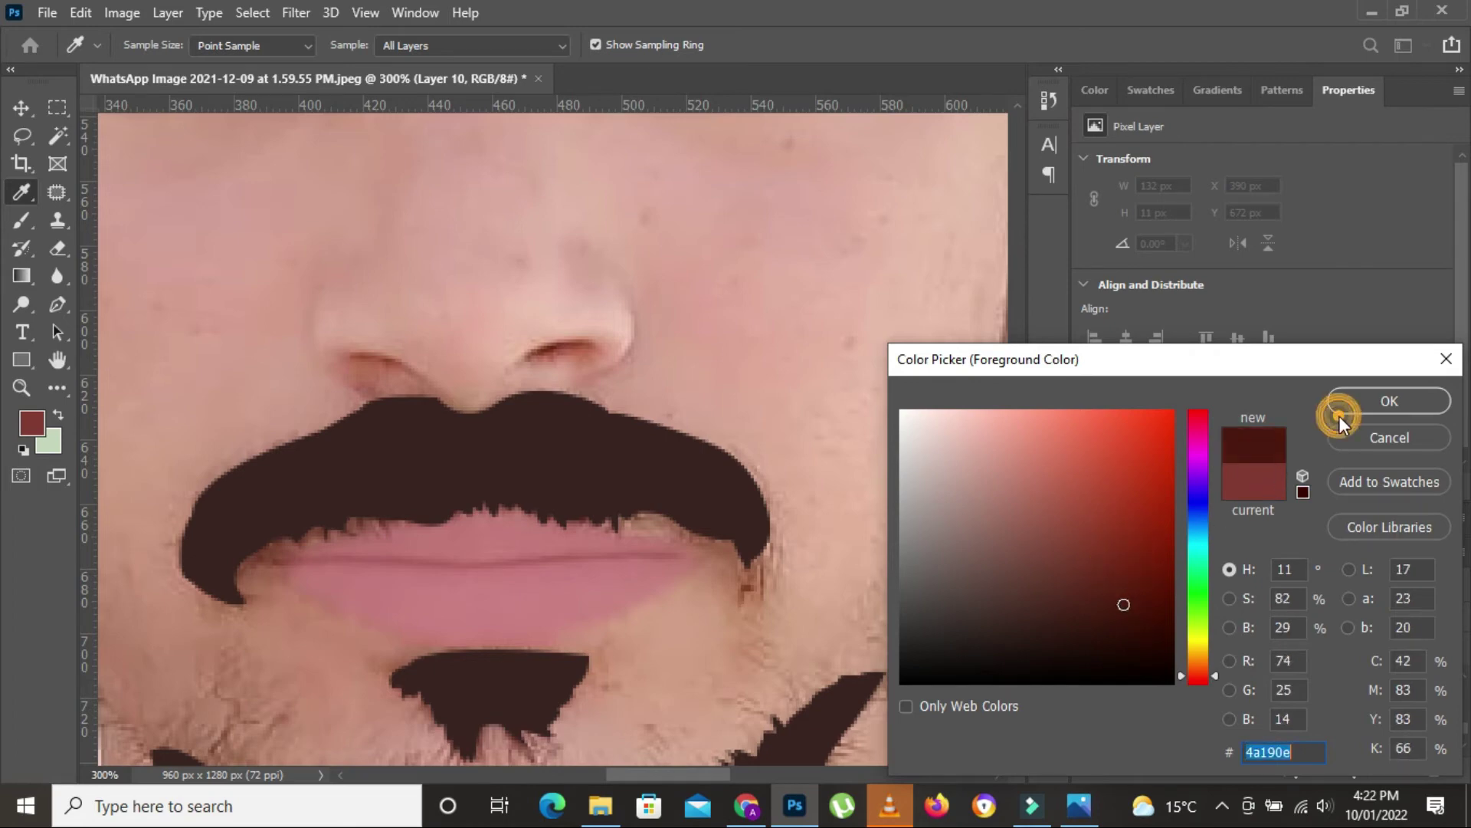
Step: Fill the right nostril with dark brown through a 3 px feathered Pen selection
{"action": "key", "text": "p"}
{"action": "left_click", "coordinate": [573, 339]}
{"action": "left_click", "coordinate": [541, 355]}
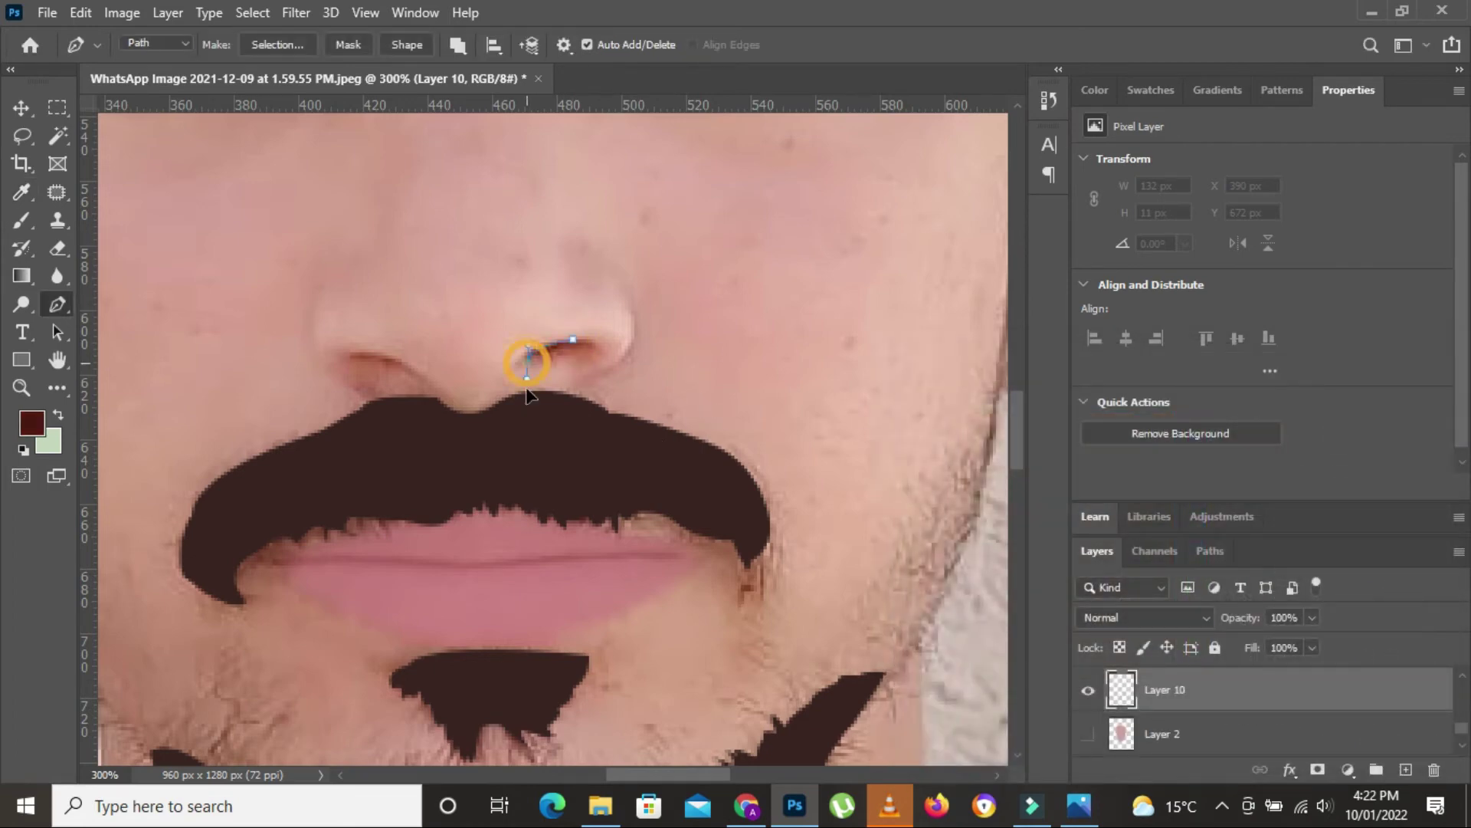
{"action": "left_click", "coordinate": [524, 364]}
{"action": "left_click", "coordinate": [630, 346]}
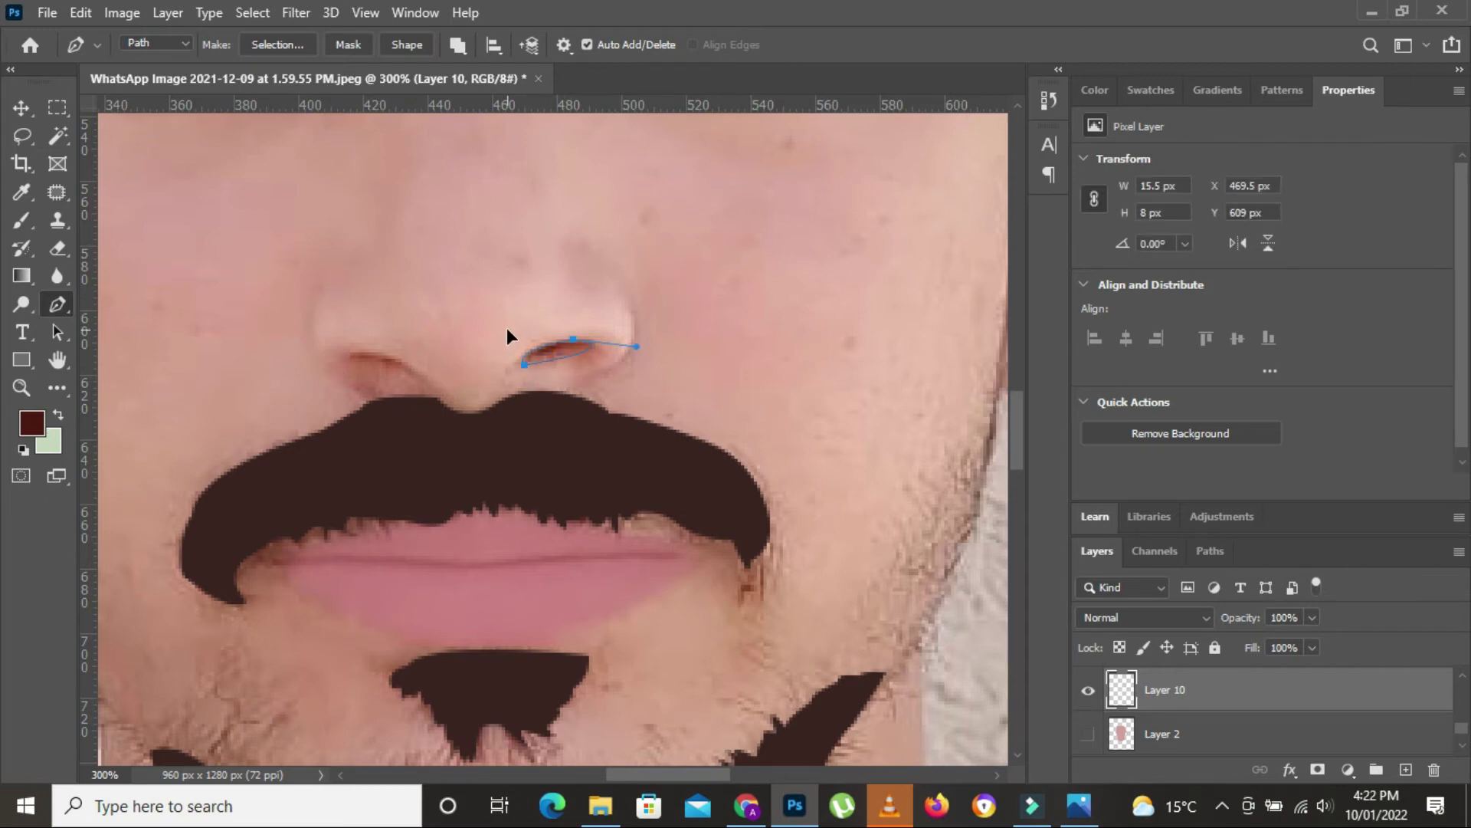
{"action": "right_click", "coordinate": [667, 263]}
{"action": "left_click", "coordinate": [757, 360]}
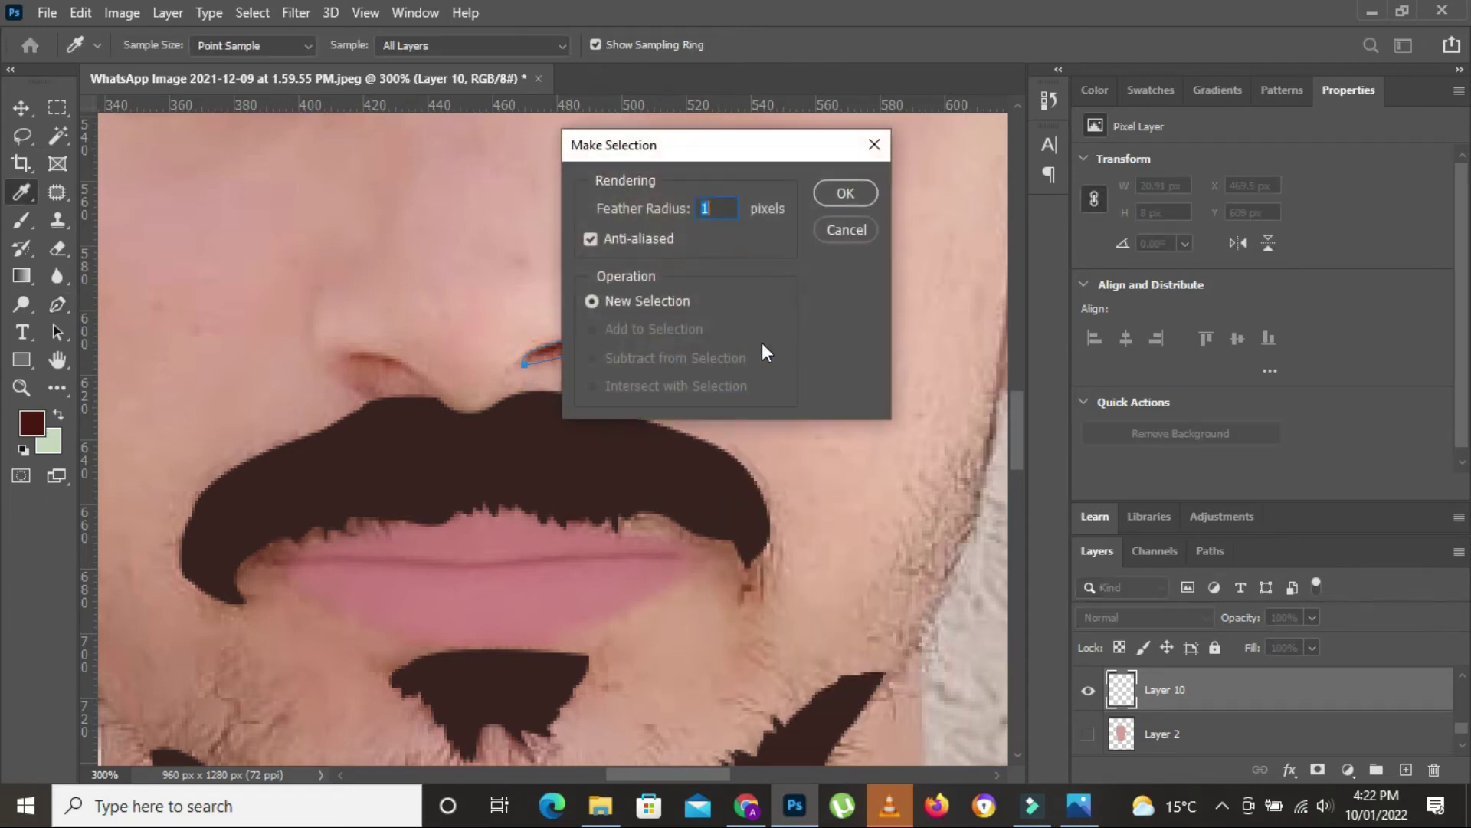
{"action": "type", "text": "20"}
{"action": "key", "text": "BackSpace"}
{"action": "key", "text": "BackSpace"}
{"action": "type", "text": "3"}
{"action": "left_click", "coordinate": [861, 181]}
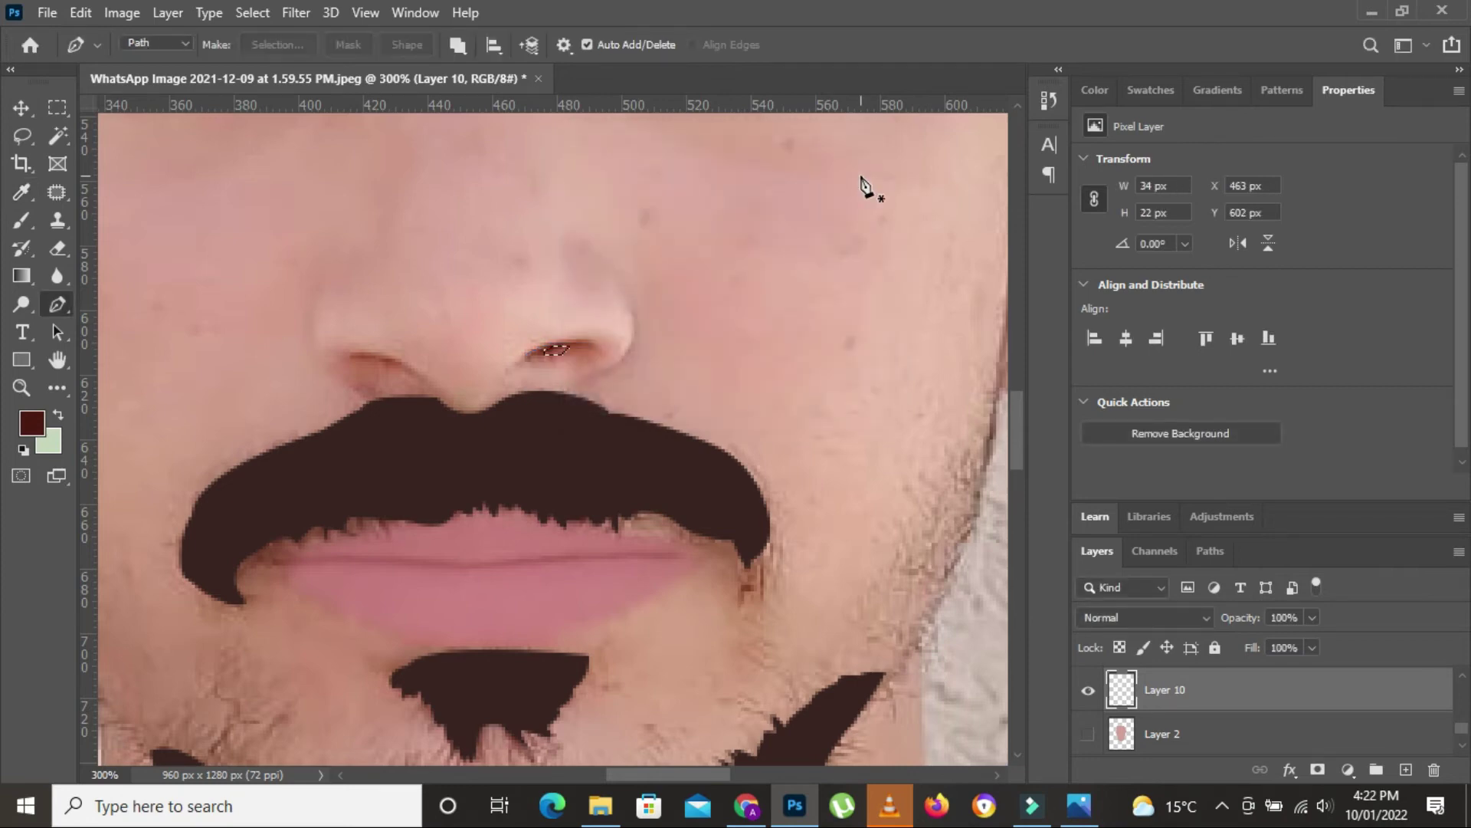
{"action": "key", "text": "alt+BackSpace"}
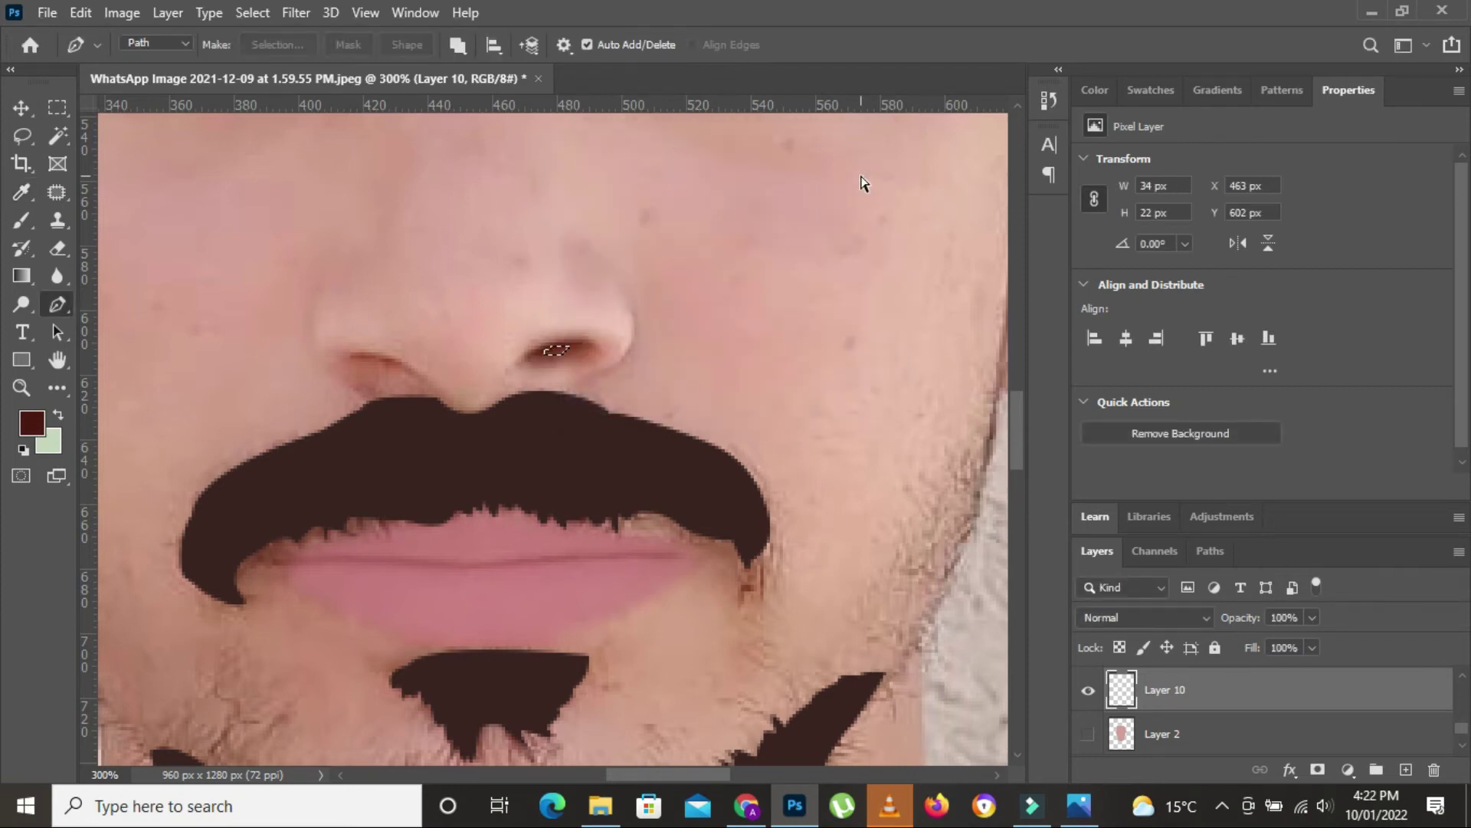
{"action": "key", "text": "ctrl+d"}
Step: Outline the left nostril and turn it into a feathered selection
{"action": "left_click", "coordinate": [351, 353]}
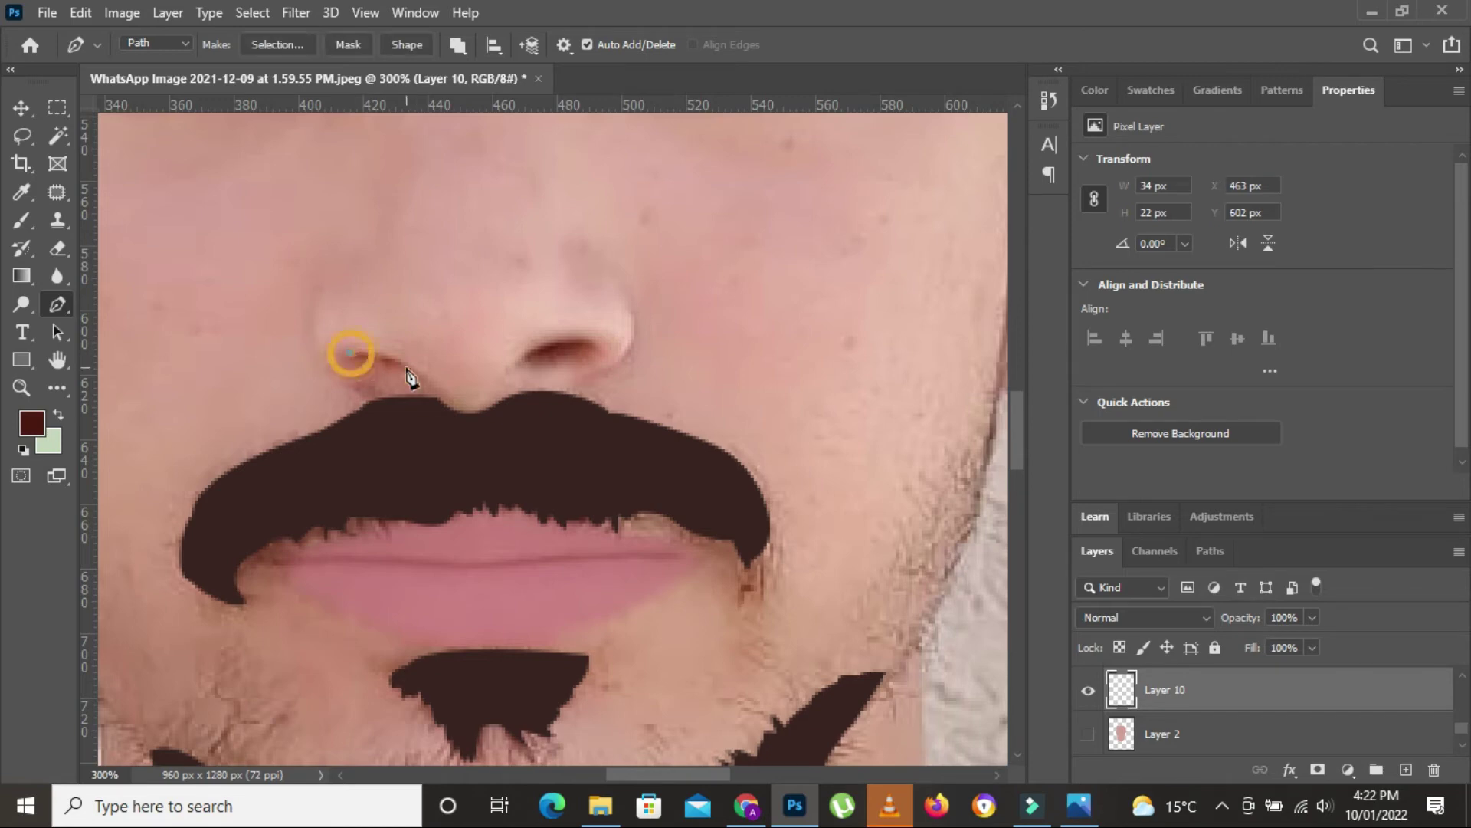
{"action": "left_click", "coordinate": [411, 375]}
{"action": "left_click", "coordinate": [351, 351]}
{"action": "left_click", "coordinate": [277, 44]}
{"action": "left_click", "coordinate": [854, 189]}
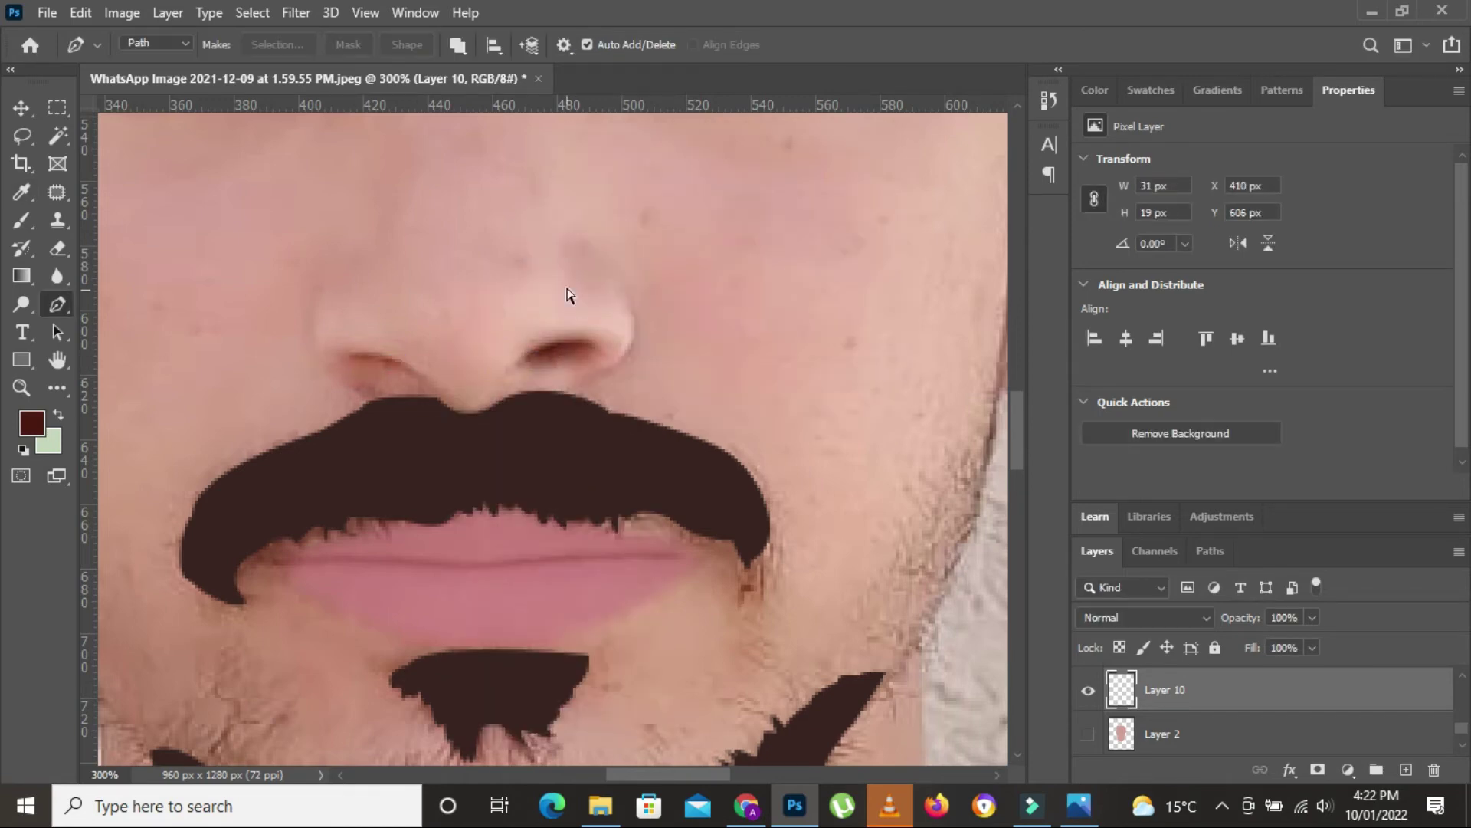
{"action": "right_click", "coordinate": [568, 295]}
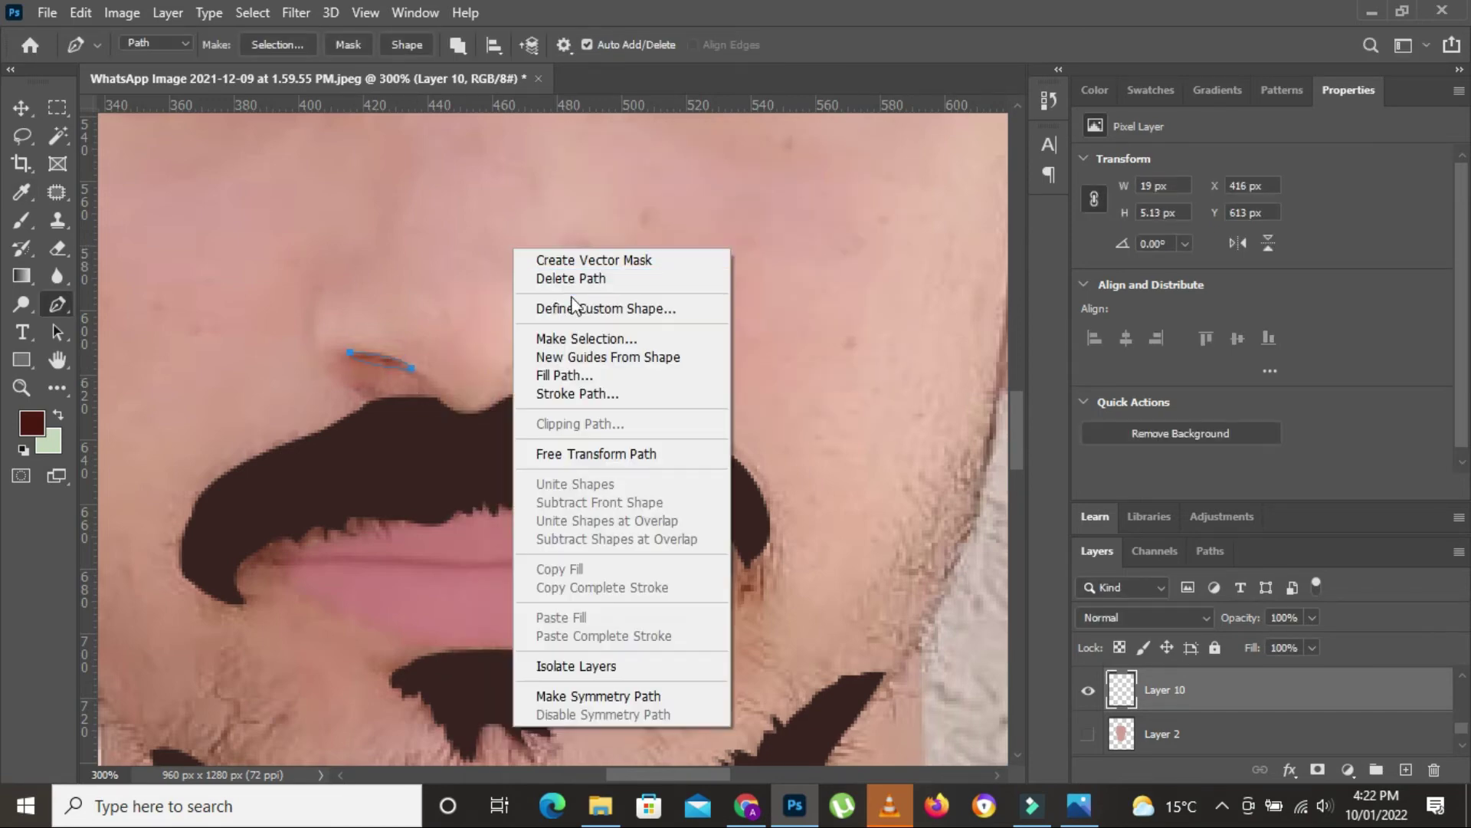
{"action": "left_click", "coordinate": [560, 337]}
{"action": "left_click", "coordinate": [846, 192]}
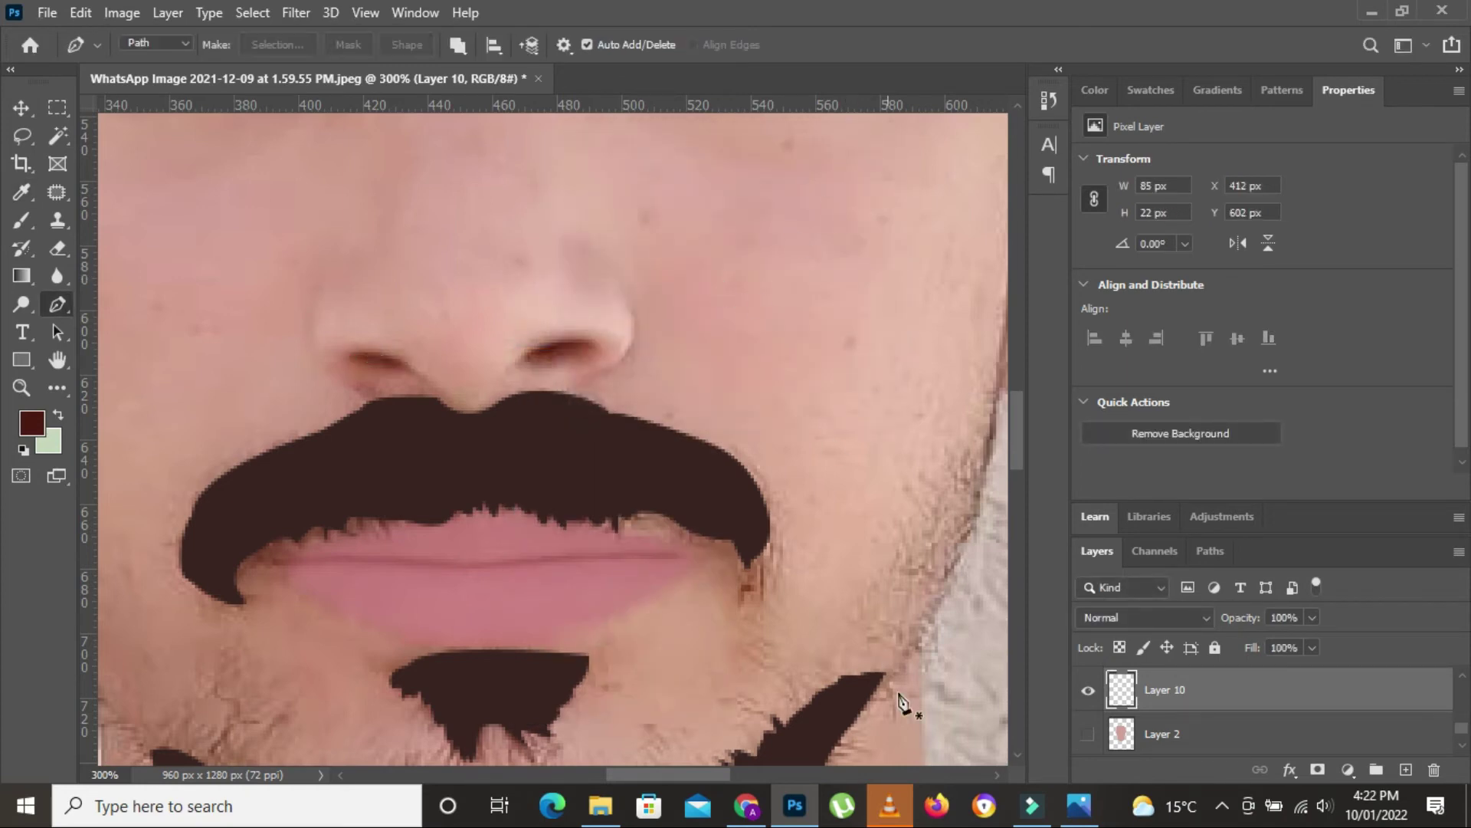
Step: Show the smooth skin layer and lower the nostril layer to about 37% opacity
{"action": "left_click", "coordinate": [1087, 733]}
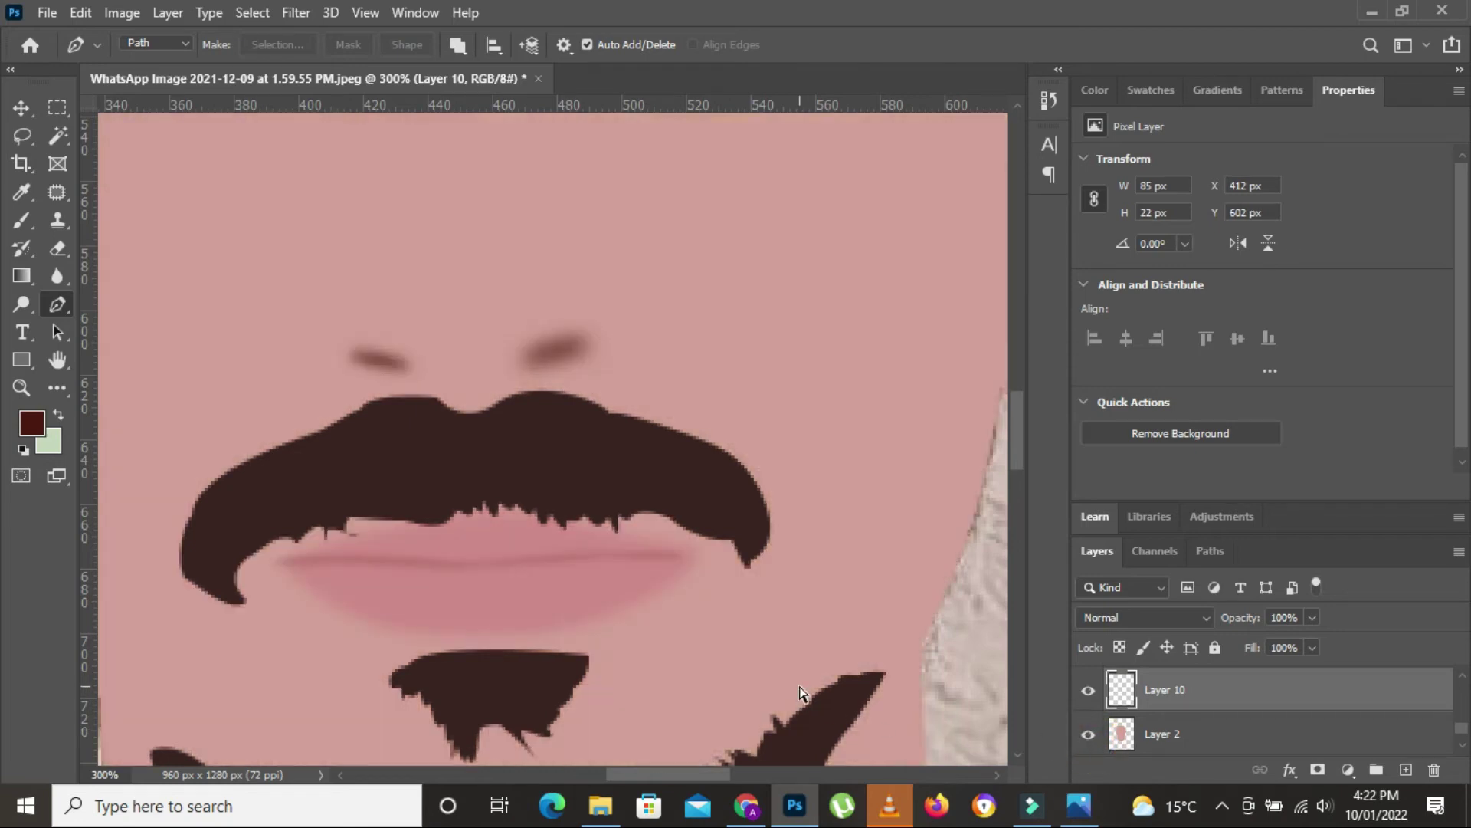
{"action": "key", "text": "ctrl+0"}
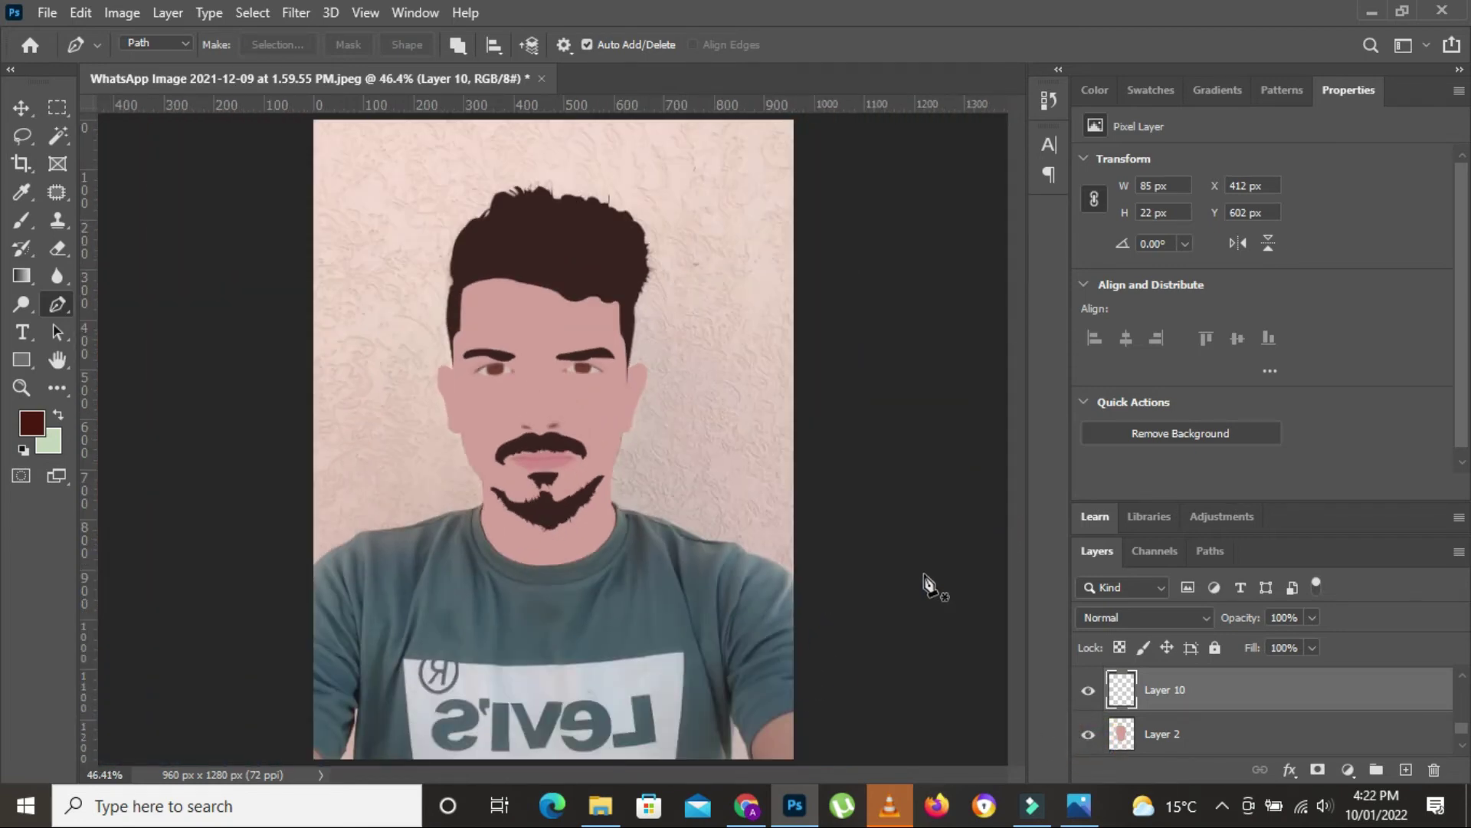
{"action": "left_click_drag", "start_coordinate": [1305, 617], "coordinate": [1250, 646]}
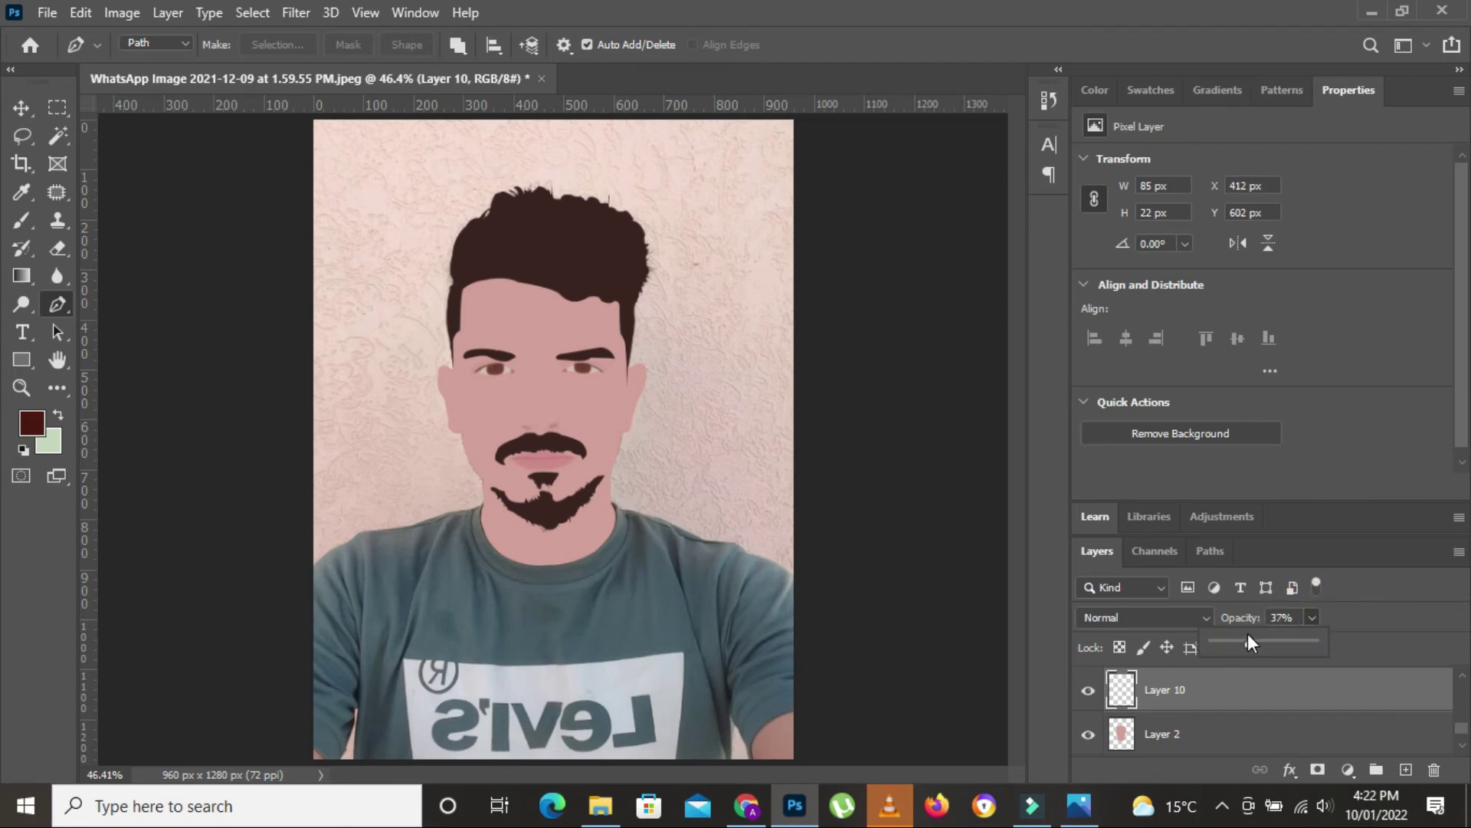
{"action": "left_click_drag", "start_coordinate": [1235, 640], "coordinate": [1258, 641]}
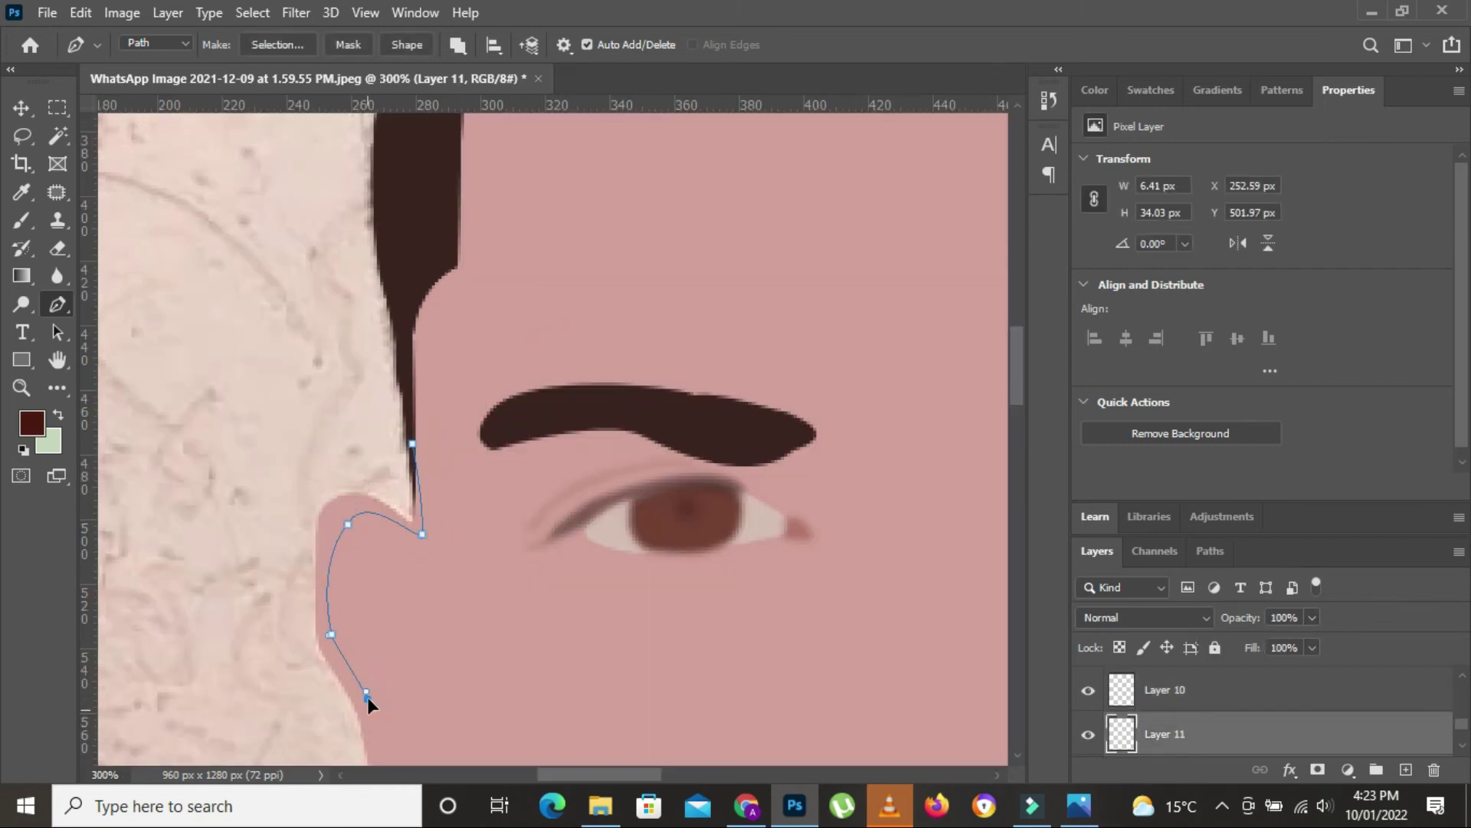
Step: Trace a Pen path around the left jaw, neck, right jaw and cheek up to the hairline
{"action": "scroll", "coordinate": [444, 452], "scroll_direction": "down", "scroll_amount": 5}
{"action": "left_click", "coordinate": [393, 504]}
{"action": "scroll", "coordinate": [393, 504], "scroll_direction": "down", "scroll_amount": 4}
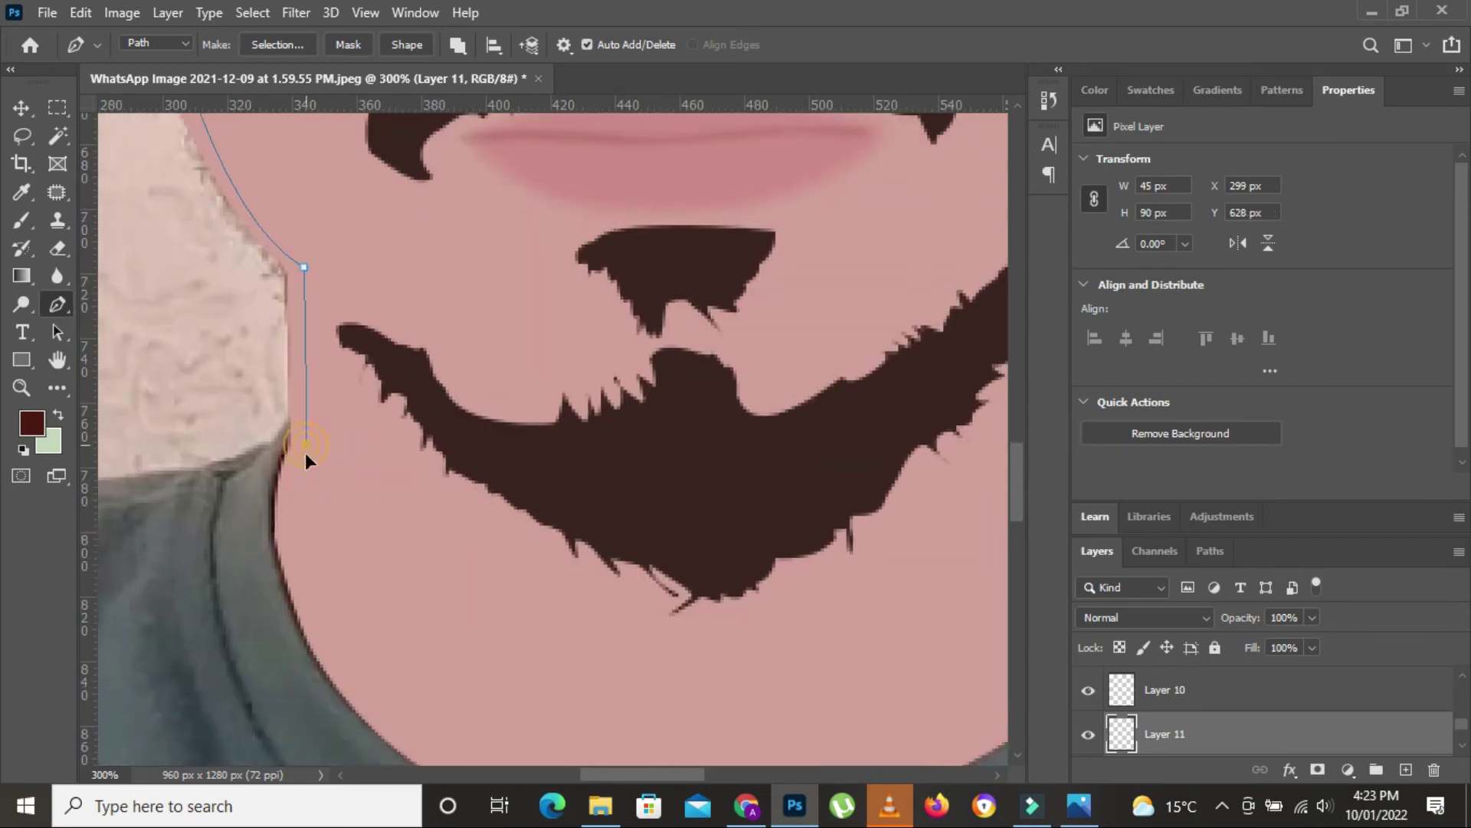
{"action": "left_click", "coordinate": [305, 452]}
{"action": "scroll", "coordinate": [305, 453], "scroll_direction": "down", "scroll_amount": 1}
{"action": "left_click", "coordinate": [253, 513]}
{"action": "scroll", "coordinate": [253, 521], "scroll_direction": "right", "scroll_amount": 3}
{"action": "left_click", "coordinate": [756, 591]}
{"action": "scroll", "coordinate": [756, 590], "scroll_direction": "up", "scroll_amount": 4}
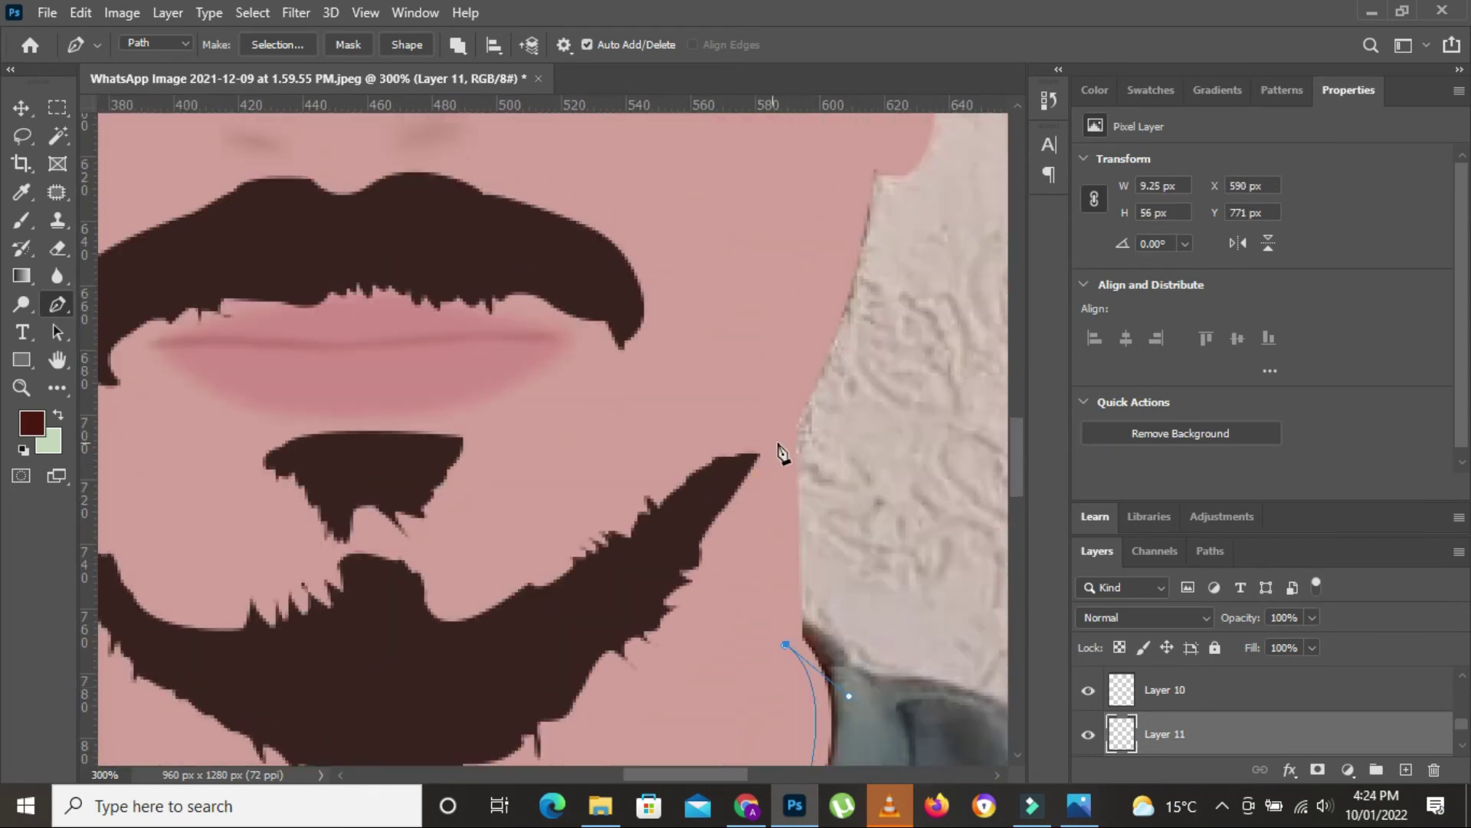
{"action": "left_click", "coordinate": [782, 453]}
{"action": "scroll", "coordinate": [781, 452], "scroll_direction": "up", "scroll_amount": 2}
{"action": "left_click_drag", "start_coordinate": [898, 221], "coordinate": [913, 282]}
{"action": "scroll", "coordinate": [913, 282], "scroll_direction": "up", "scroll_amount": 4}
{"action": "left_click", "coordinate": [776, 413]}
{"action": "left_click", "coordinate": [768, 235]}
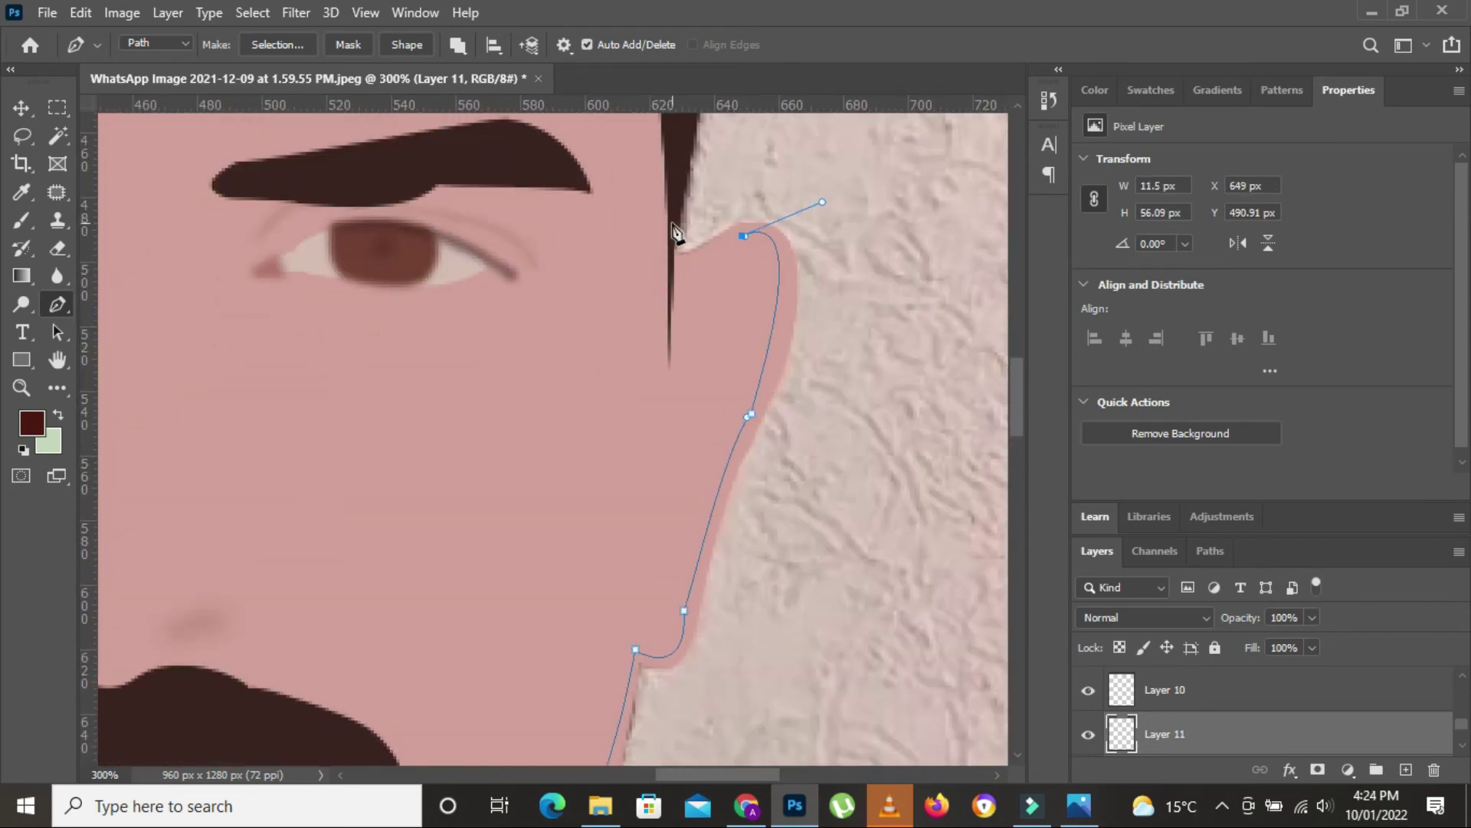
{"action": "left_click", "coordinate": [696, 223]}
{"action": "scroll", "coordinate": [664, 411], "scroll_direction": "up", "scroll_amount": 2}
{"action": "key", "text": "ctrl+0"}
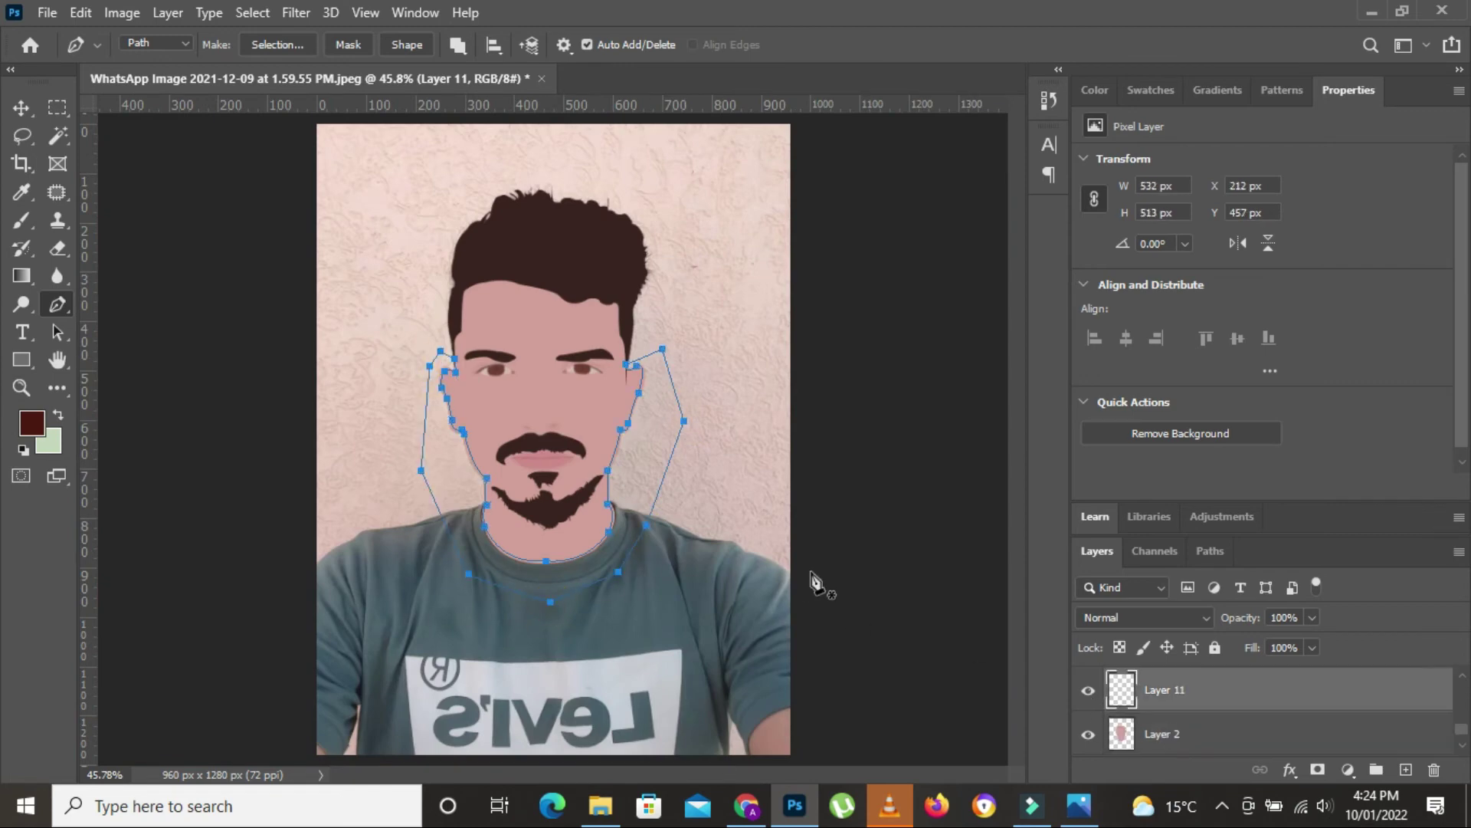
Step: Turn the face outline into a selection feathered by 30 px
{"action": "right_click", "coordinate": [682, 254]}
{"action": "left_click", "coordinate": [721, 344]}
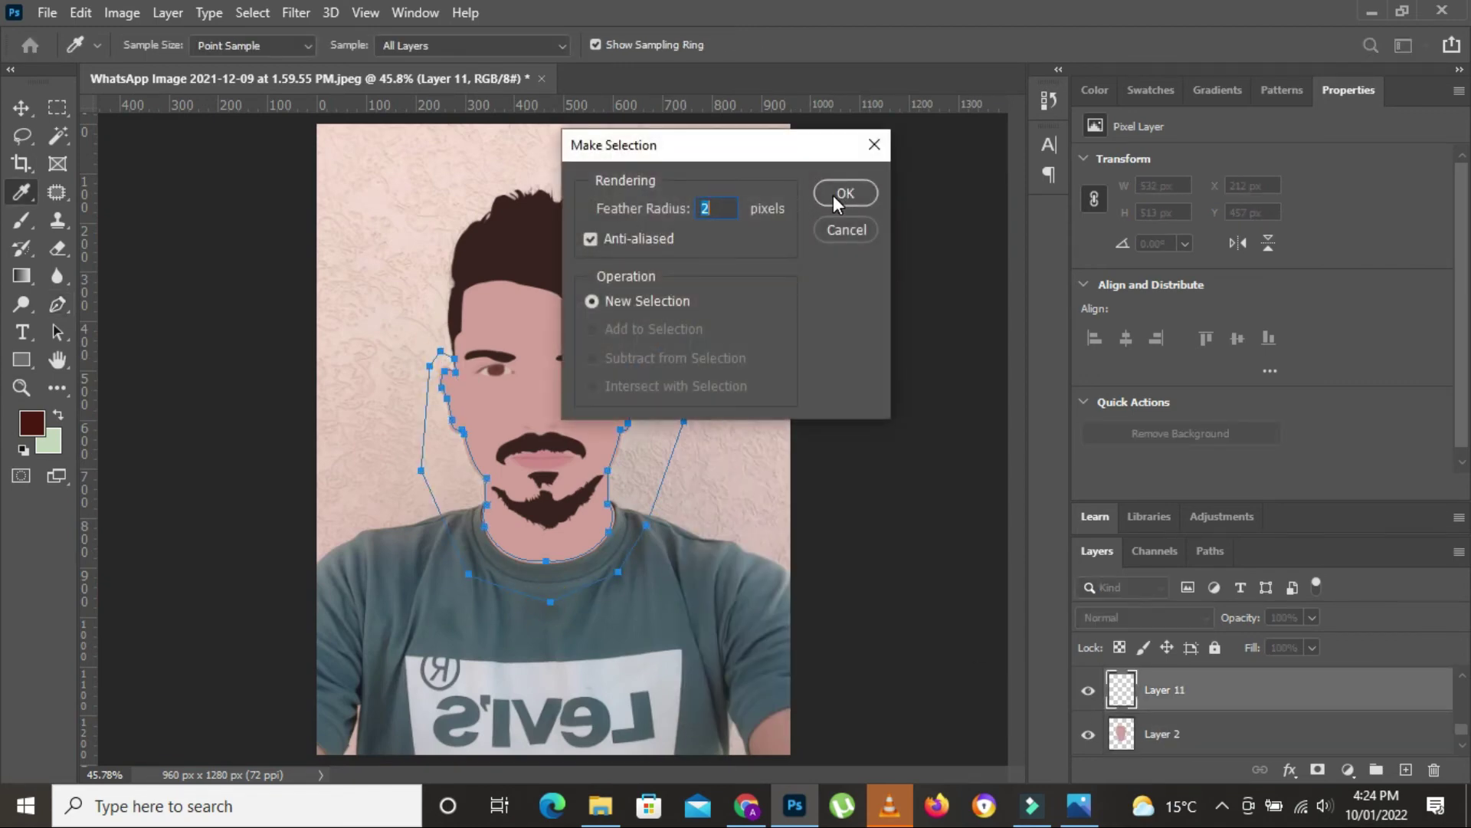
{"action": "type", "text": "30"}
{"action": "left_click", "coordinate": [836, 195]}
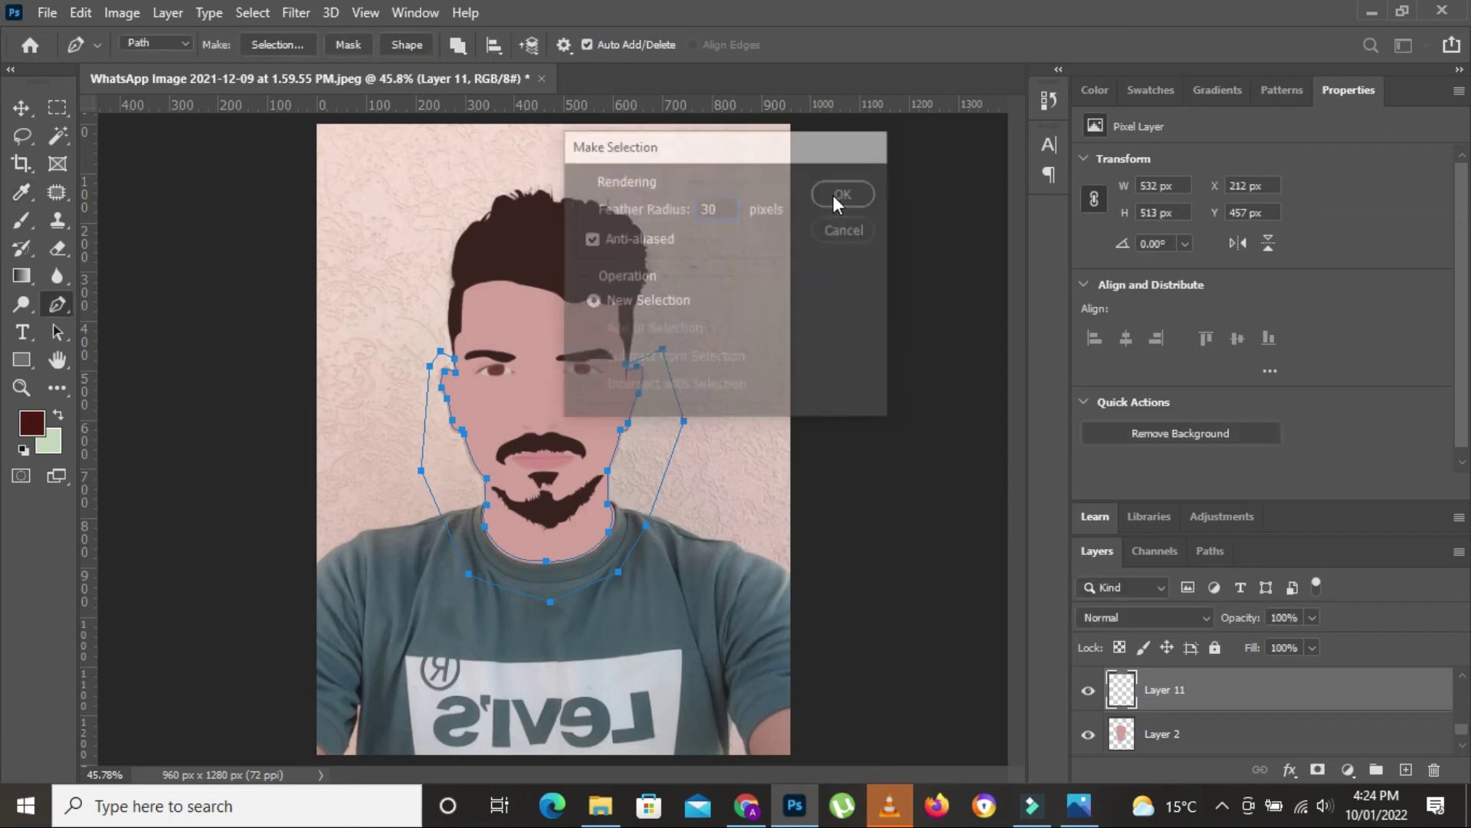
Step: Pick muted brown 7e5f59 by sampling the skin and darkening it
{"action": "left_click", "coordinate": [31, 422]}
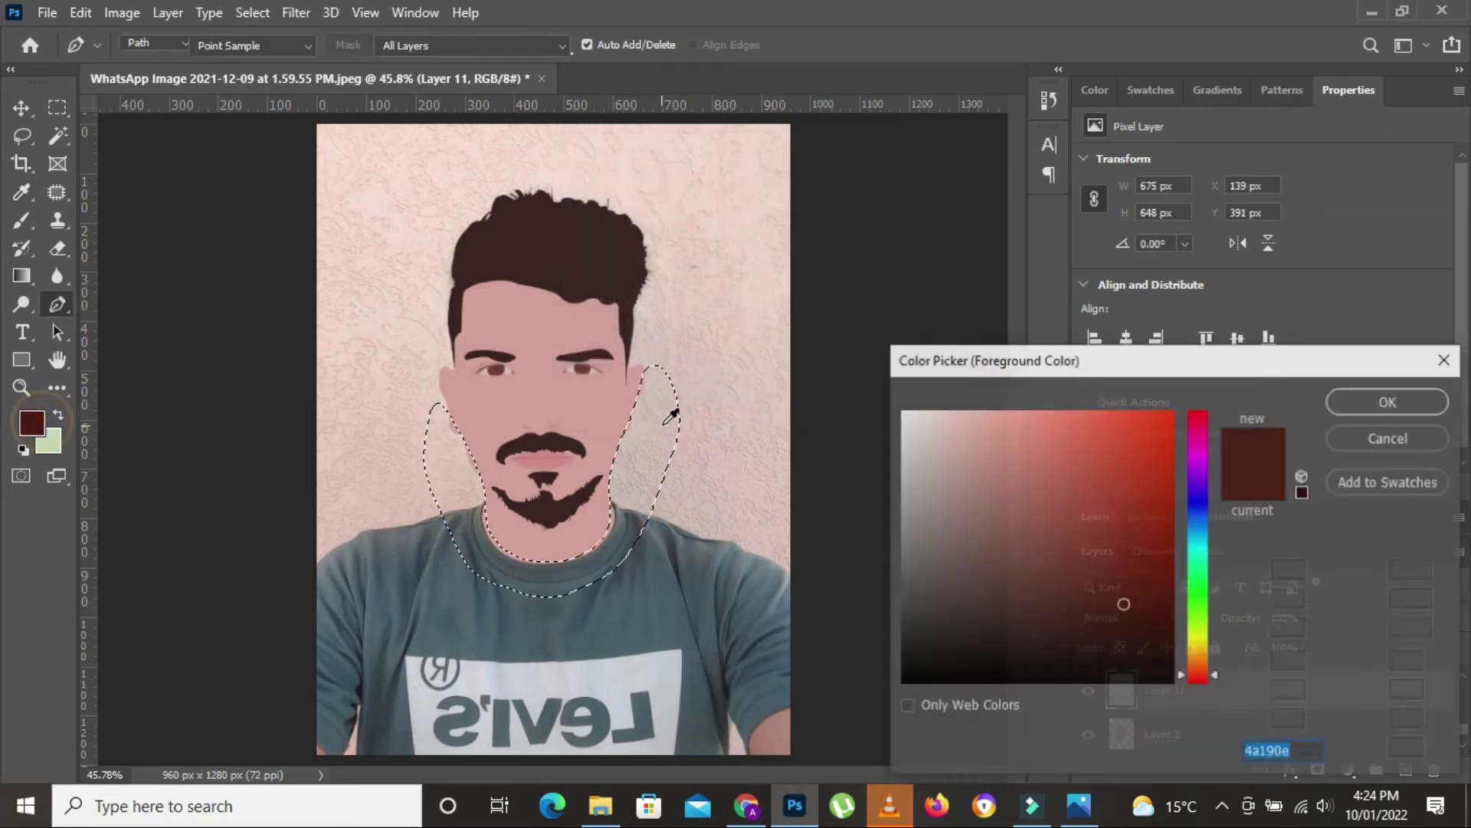
{"action": "left_click", "coordinate": [585, 384]}
{"action": "left_click", "coordinate": [981, 465]}
{"action": "left_click_drag", "start_coordinate": [991, 487], "coordinate": [980, 549]}
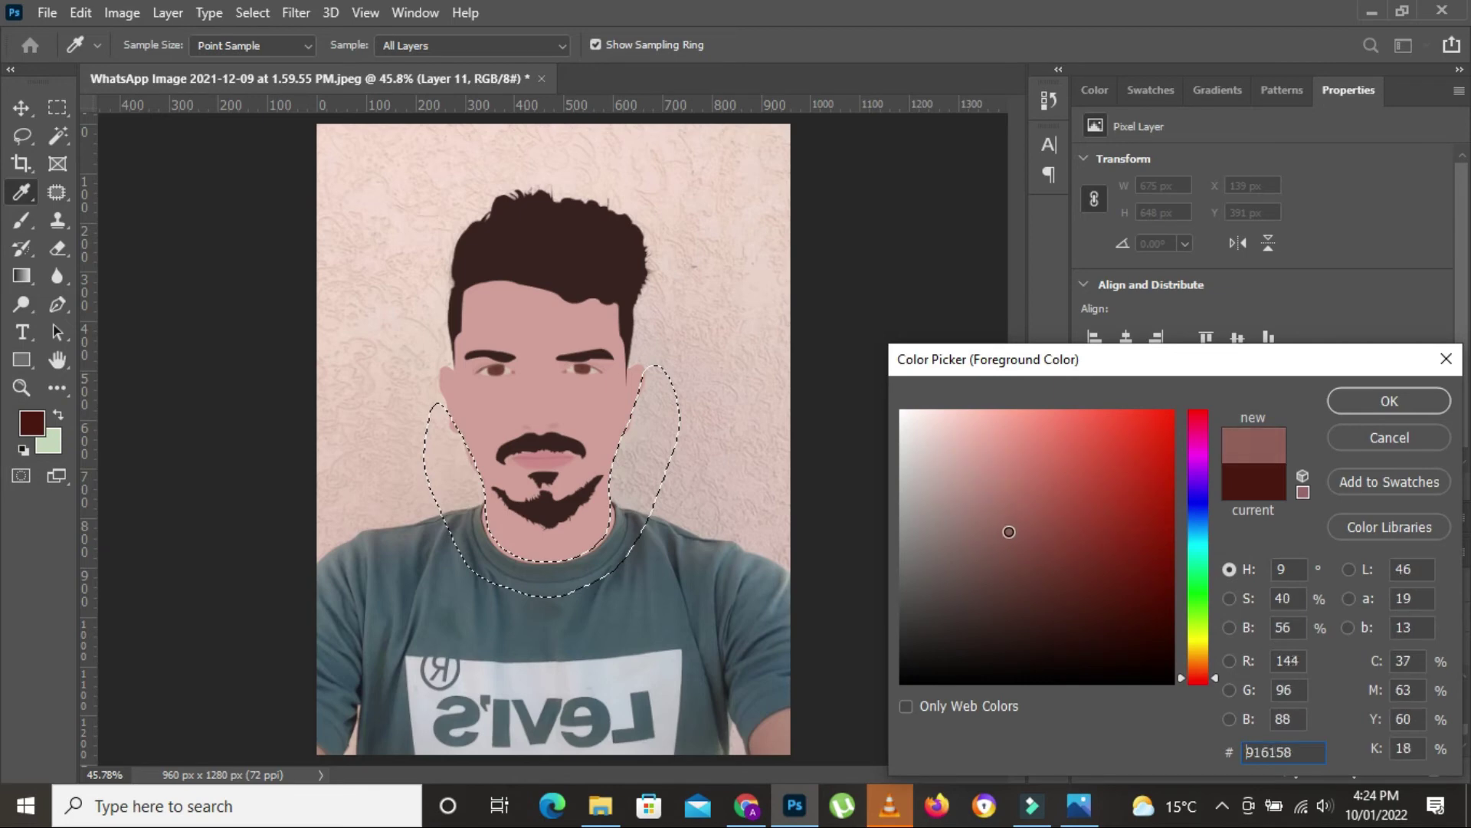
{"action": "left_click", "coordinate": [1352, 399]}
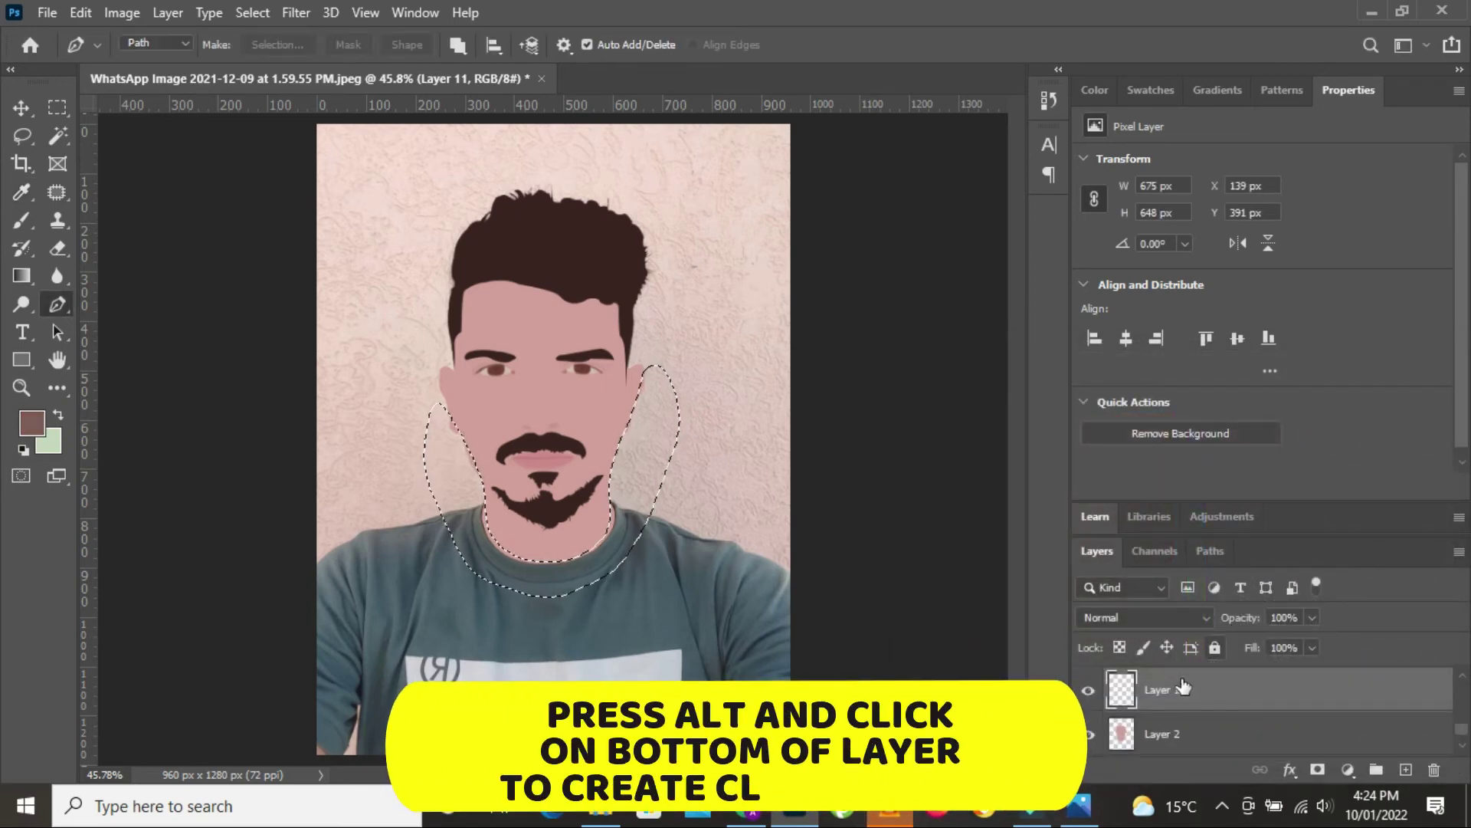
Step: Clip the shading to the skin layer, deselect, and lower it to 38% opacity
{"action": "left_click", "coordinate": [1178, 708], "text": "alt"}
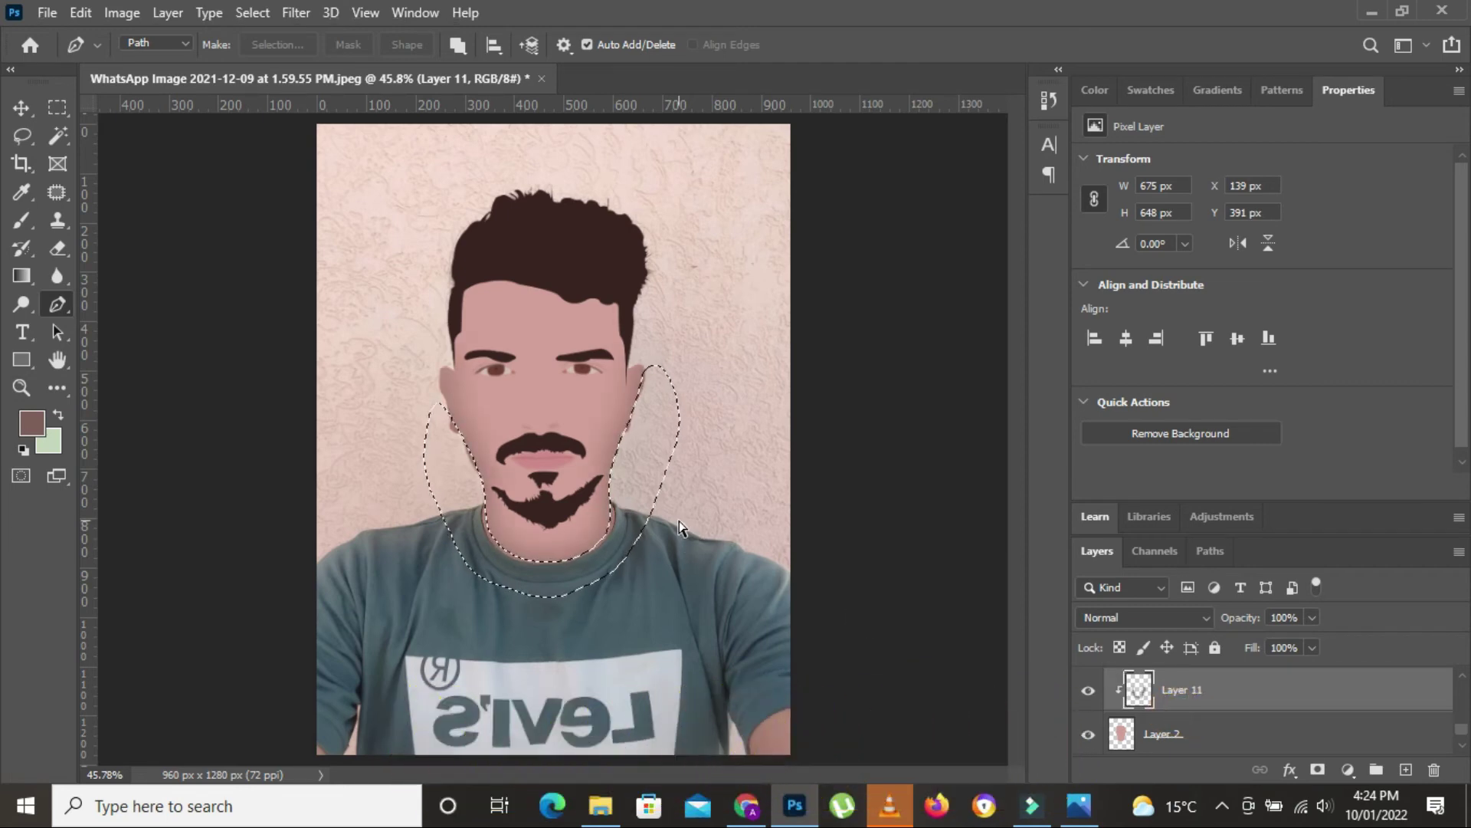
{"action": "key", "text": "ctrl+d"}
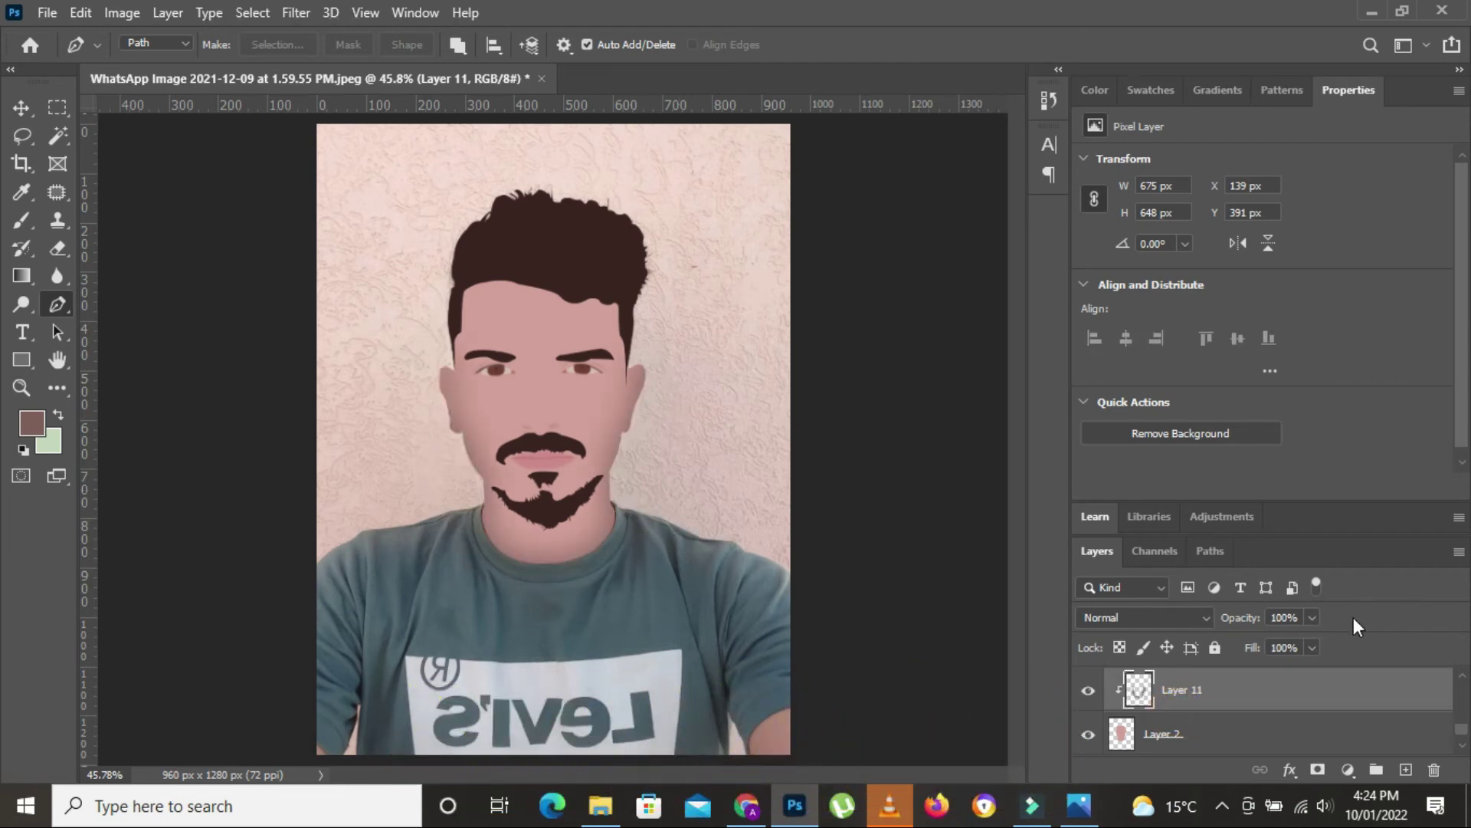
{"action": "left_click", "coordinate": [1310, 618]}
{"action": "left_click_drag", "start_coordinate": [1277, 638], "coordinate": [1266, 642]}
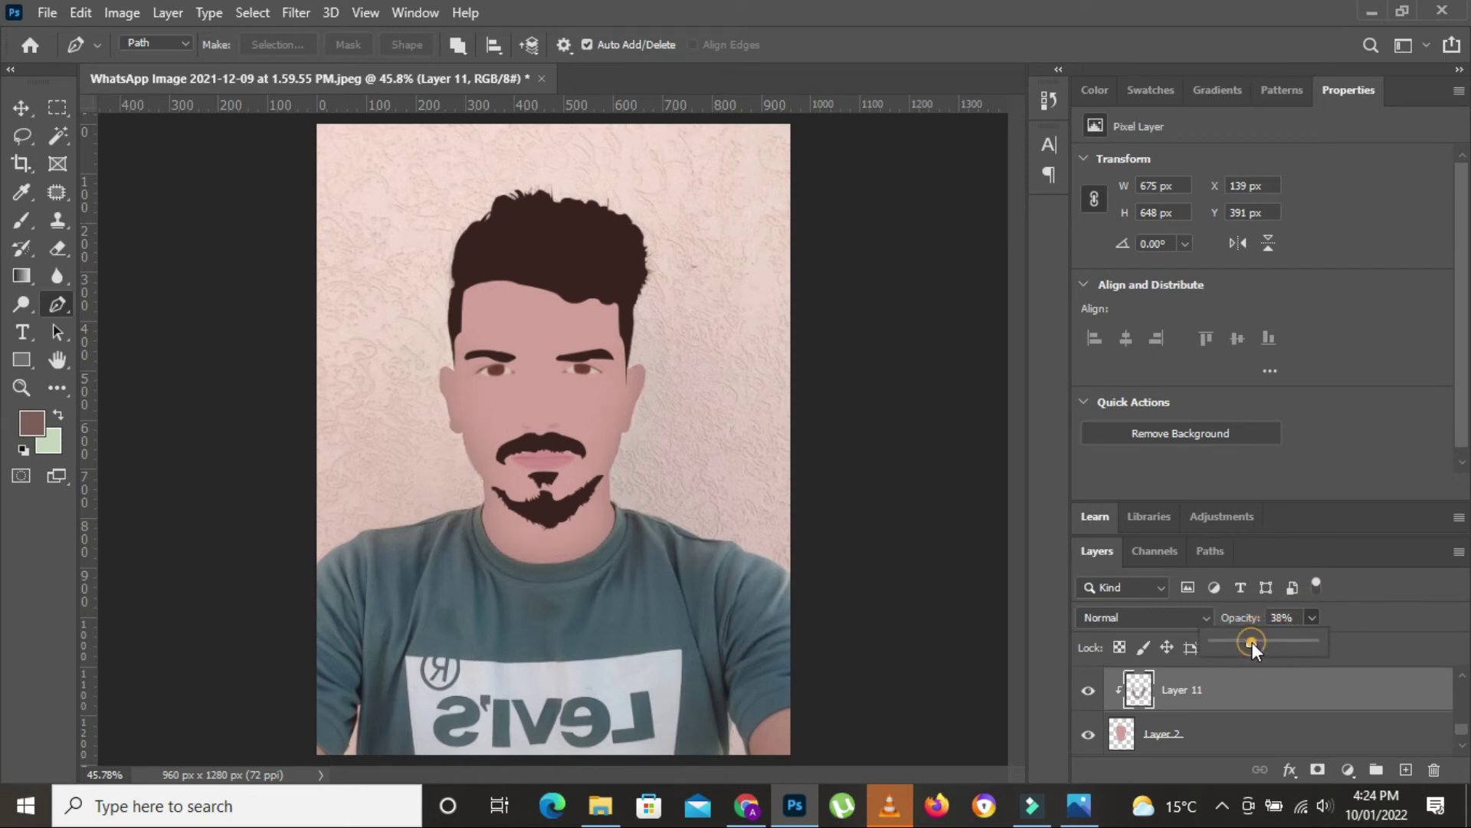
{"action": "key", "text": "Delete"}
Step: Add Layer 12 beneath the skin layer and start a path along the left shoulder
{"action": "left_click", "coordinate": [1405, 769], "text": "ctrl"}
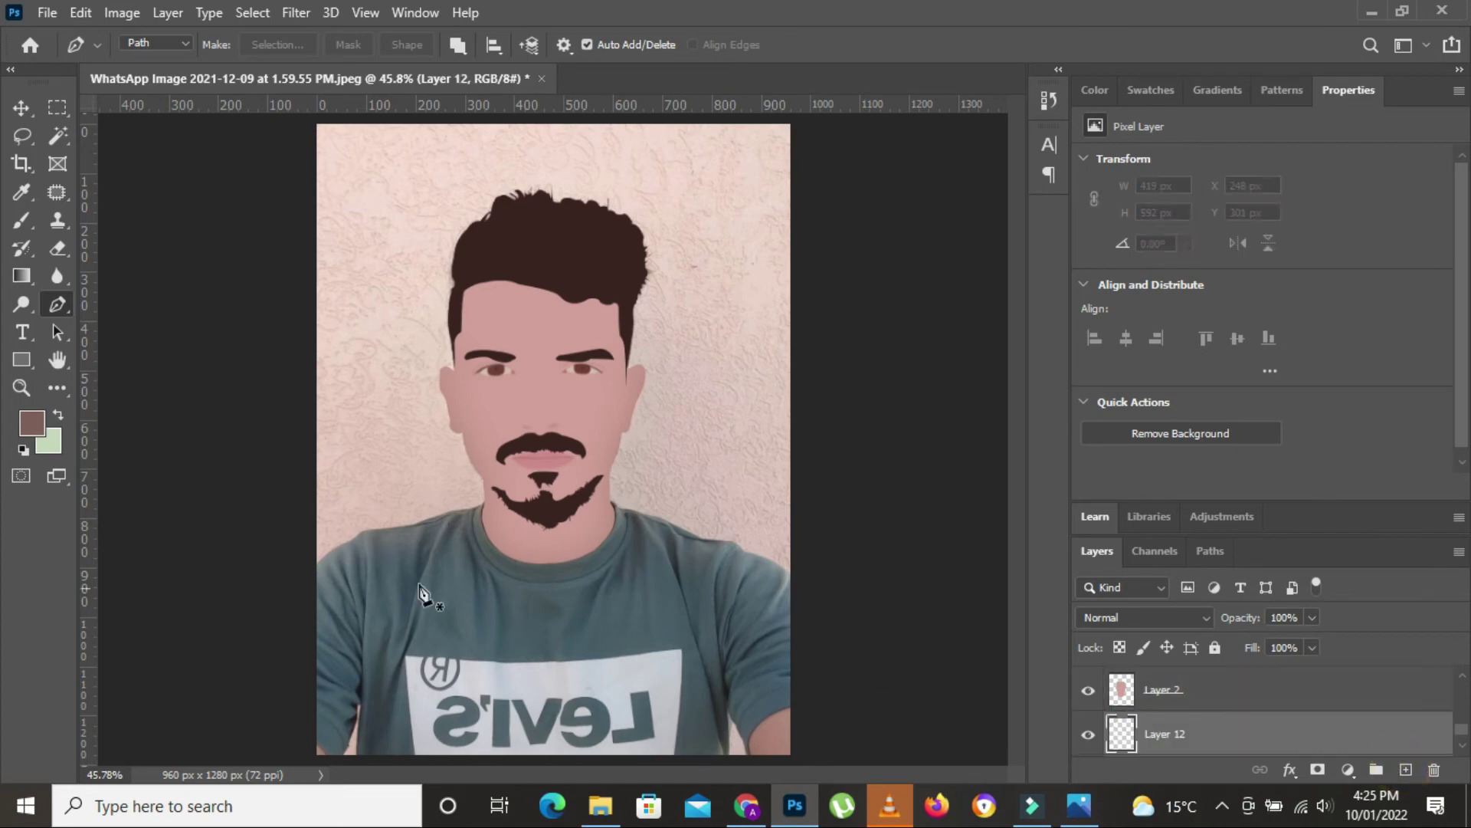
{"action": "key", "text": "ctrl+plus"}
{"action": "key", "text": "ctrl+plus"}
{"action": "key", "text": "ctrl+plus"}
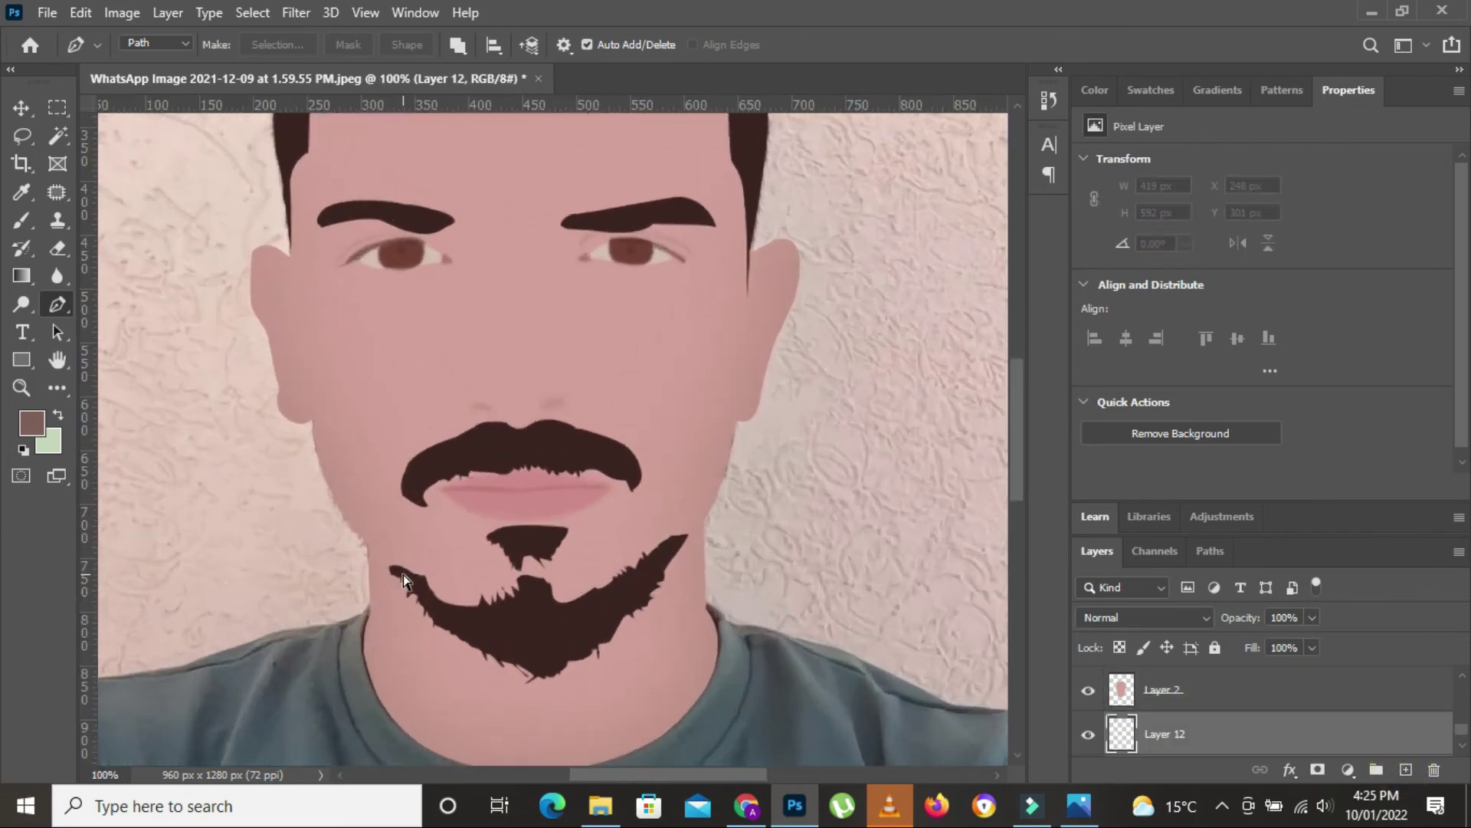
{"action": "key", "text": "ctrl+plus"}
{"action": "left_click_drag", "start_coordinate": [259, 610], "coordinate": [564, 339]}
{"action": "left_click_drag", "start_coordinate": [464, 437], "coordinate": [633, 284]}
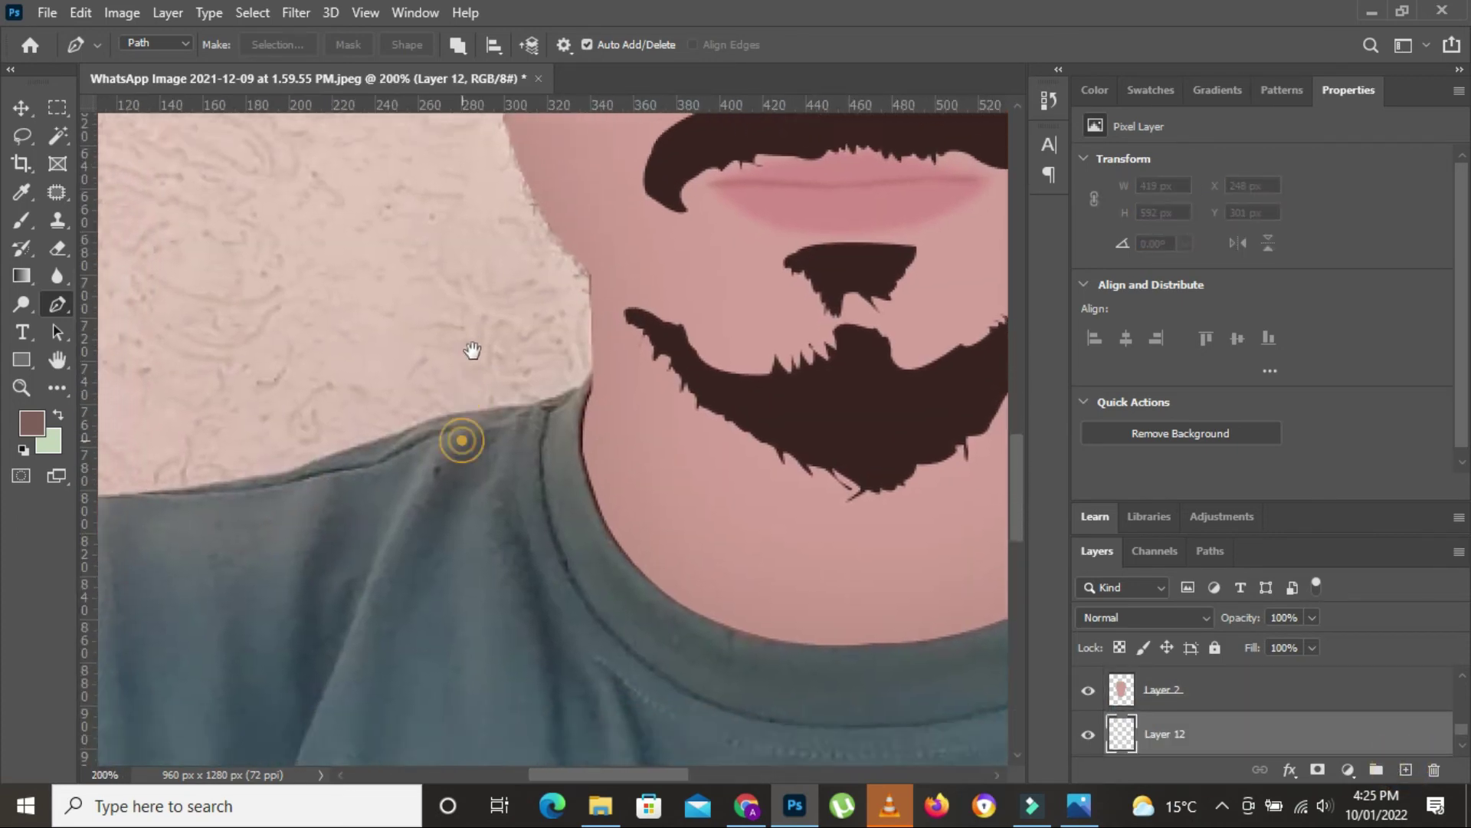
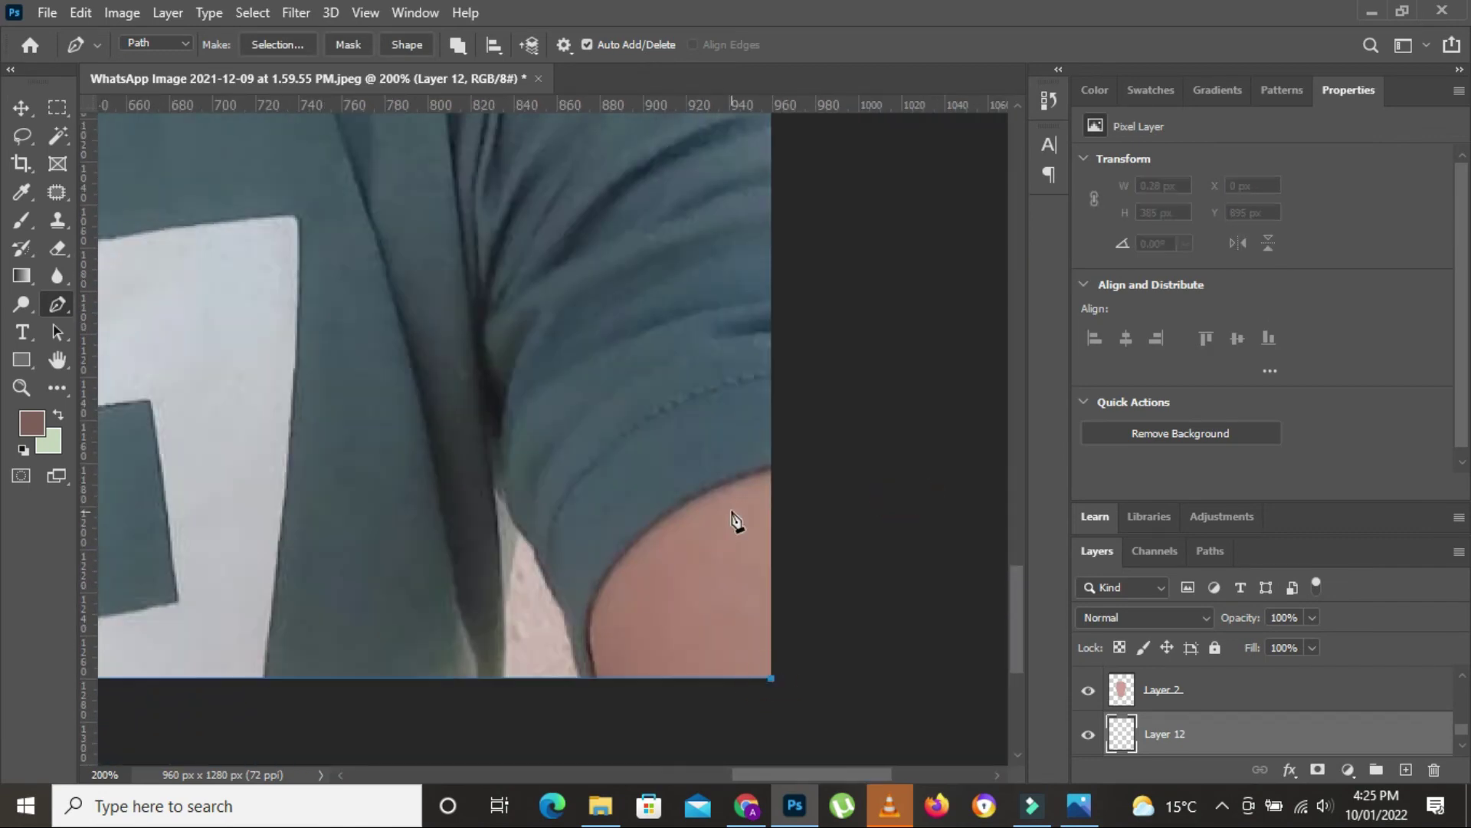
Step: Finish the Pen path along the shirt's right edge, shoulder and neck
{"action": "left_click", "coordinate": [804, 381]}
{"action": "left_click", "coordinate": [612, 285]}
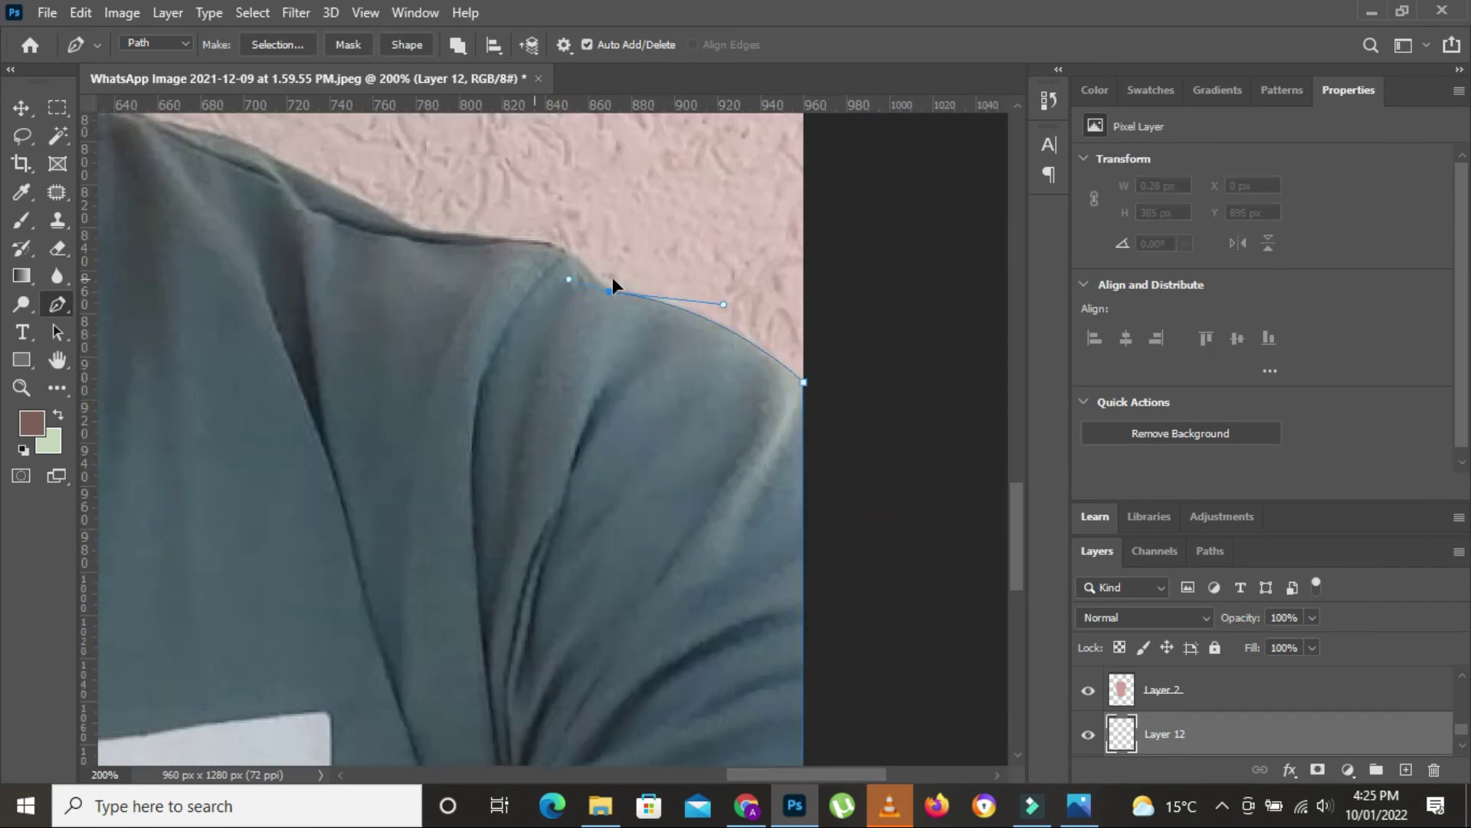
{"action": "left_click_drag", "start_coordinate": [417, 230], "coordinate": [625, 437]}
{"action": "left_click", "coordinate": [612, 431]}
{"action": "left_click_drag", "start_coordinate": [483, 376], "coordinate": [754, 495]}
{"action": "left_click", "coordinate": [753, 488]}
{"action": "left_click", "coordinate": [552, 427]}
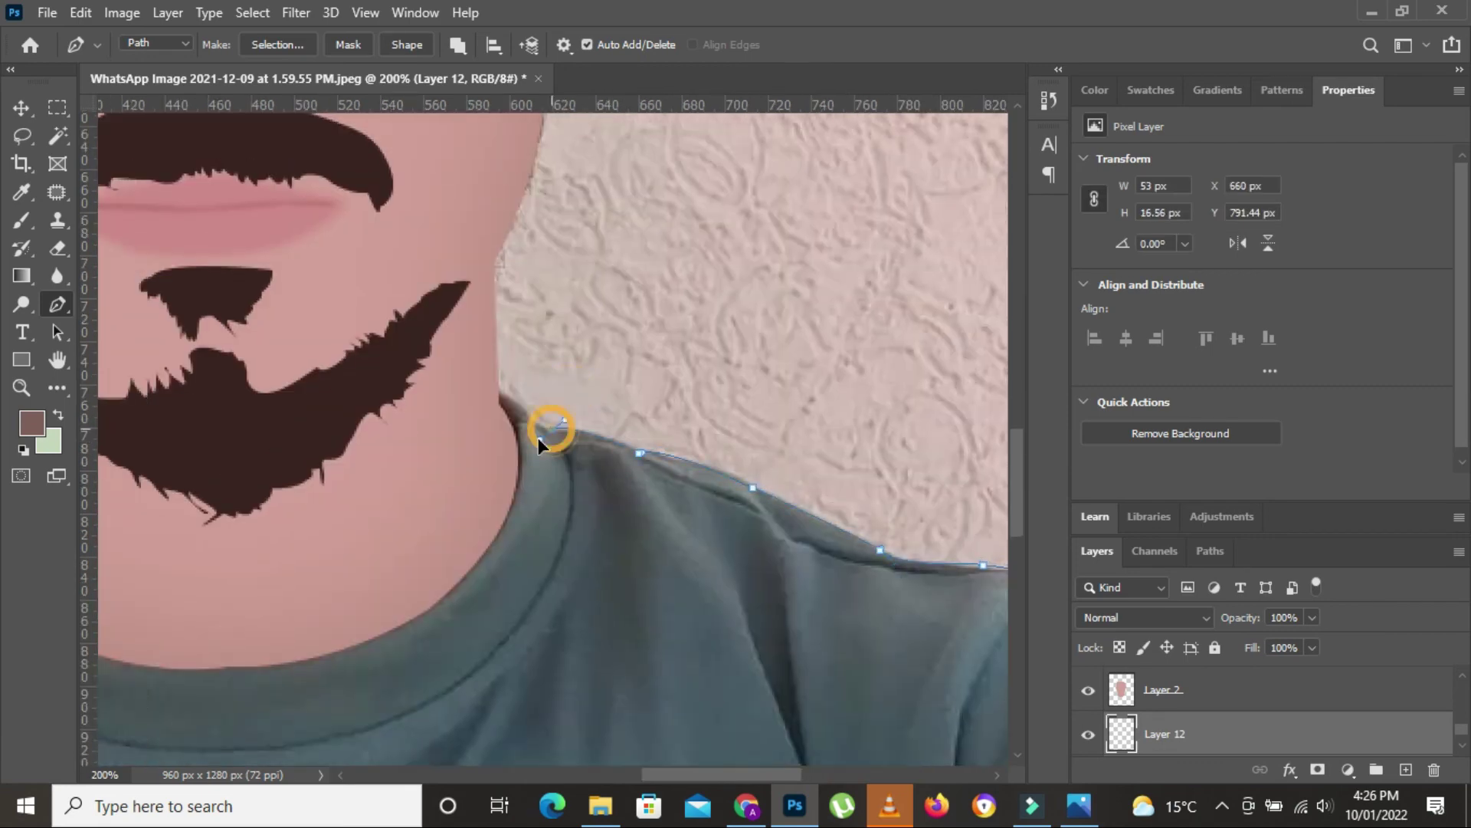
{"action": "key", "text": "ctrl+0"}
Step: Fill the shirt path with sampled teal via a 0-feather selection on Layer 12
{"action": "left_click", "coordinate": [32, 422]}
{"action": "left_click", "coordinate": [564, 595]}
{"action": "key", "text": "Return"}
{"action": "right_click", "coordinate": [711, 224]}
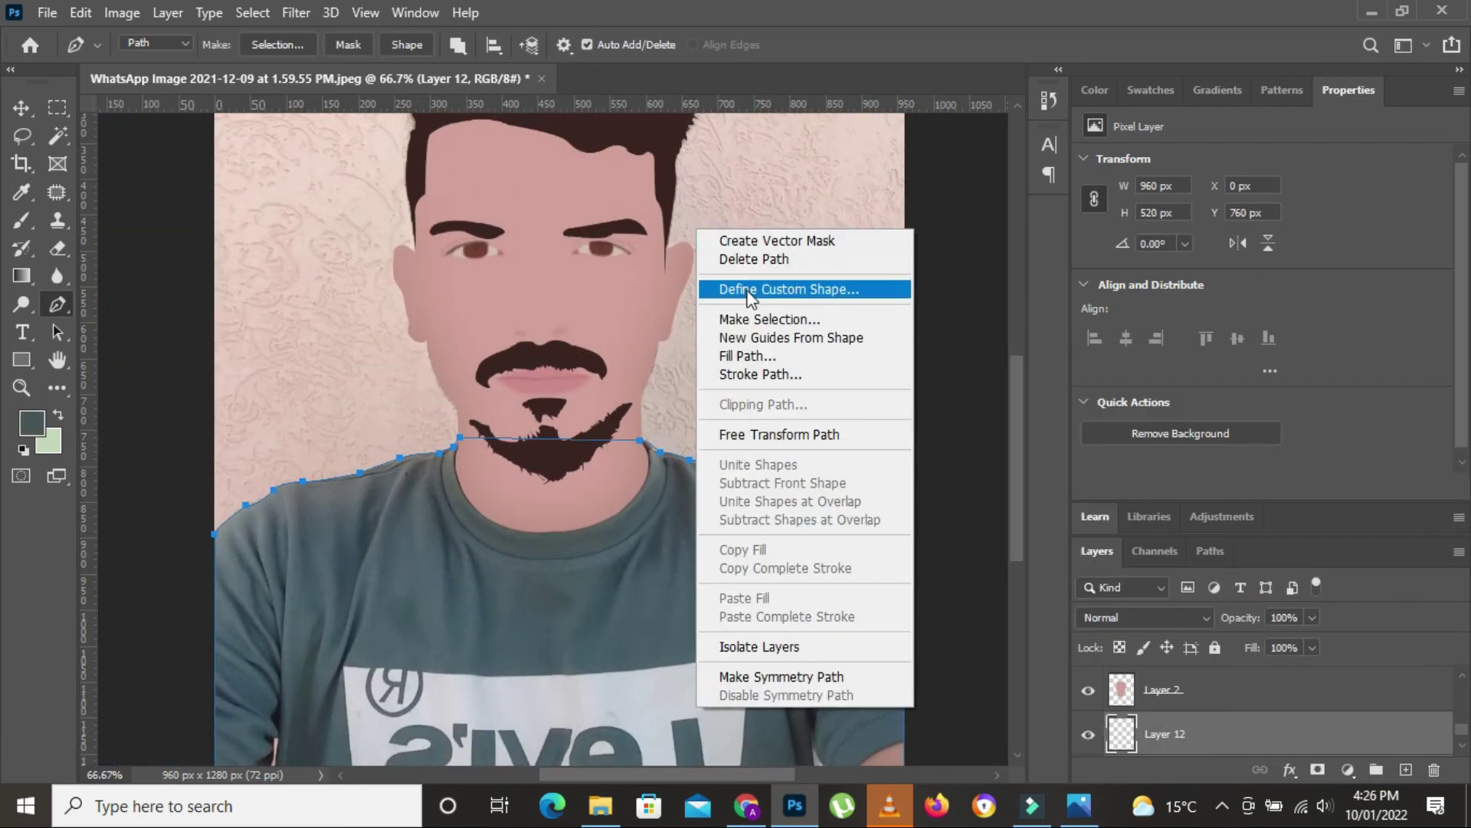
{"action": "left_click", "coordinate": [775, 319]}
{"action": "type", "text": "0"}
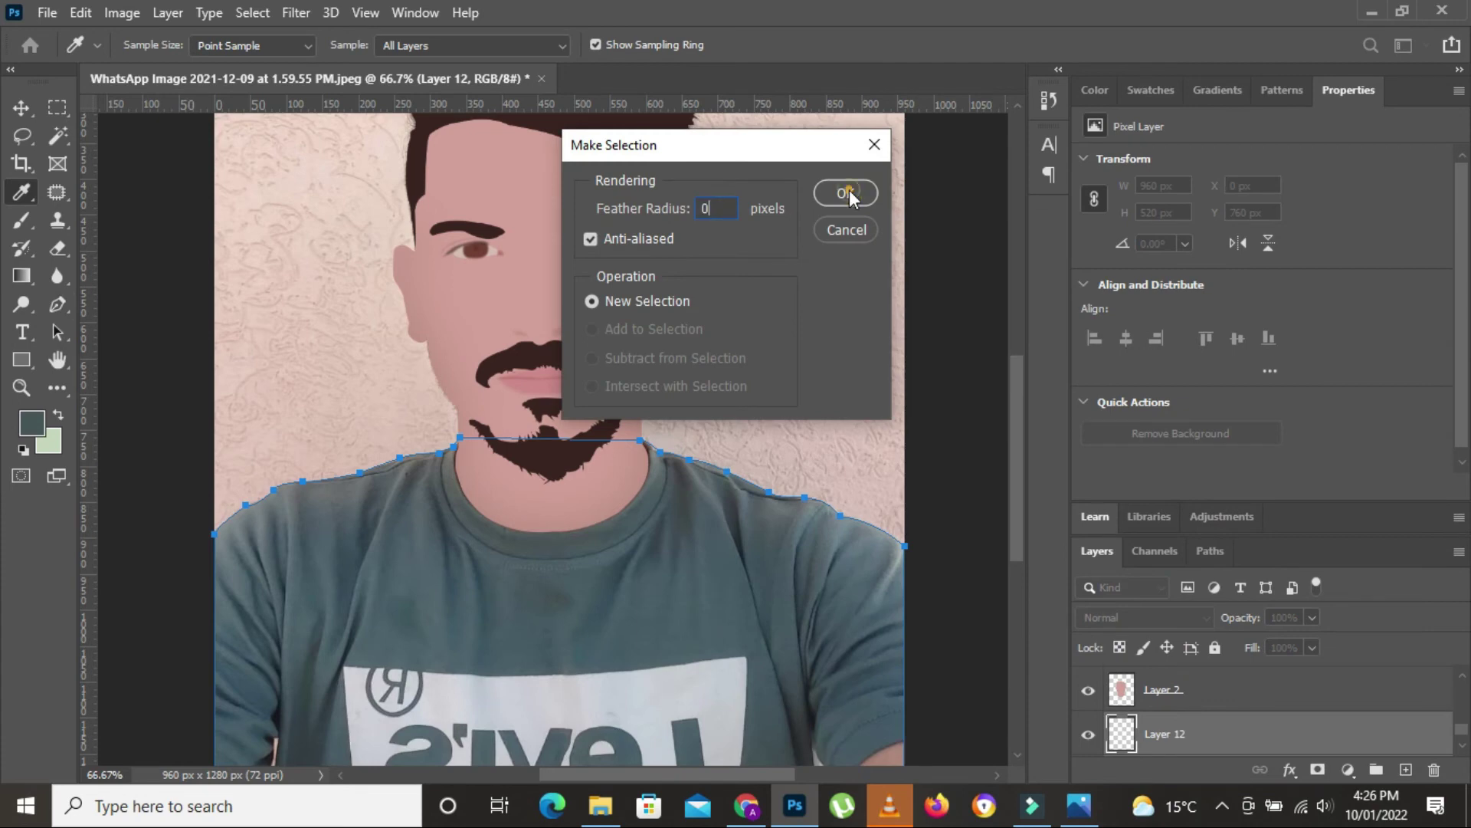
{"action": "left_click", "coordinate": [846, 194]}
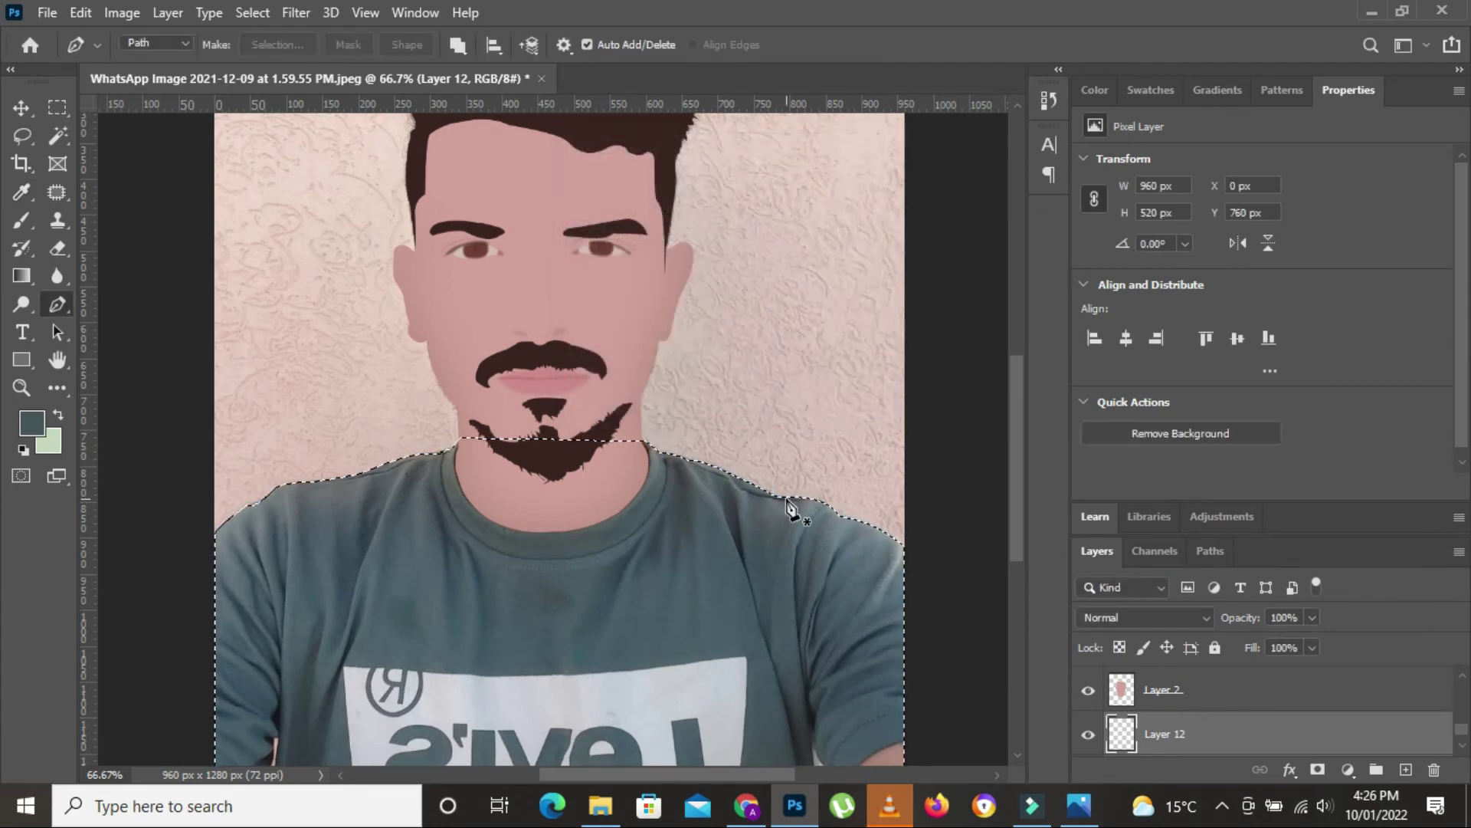
{"action": "key", "text": "alt+BackSpace"}
{"action": "key", "text": "ctrl+d"}
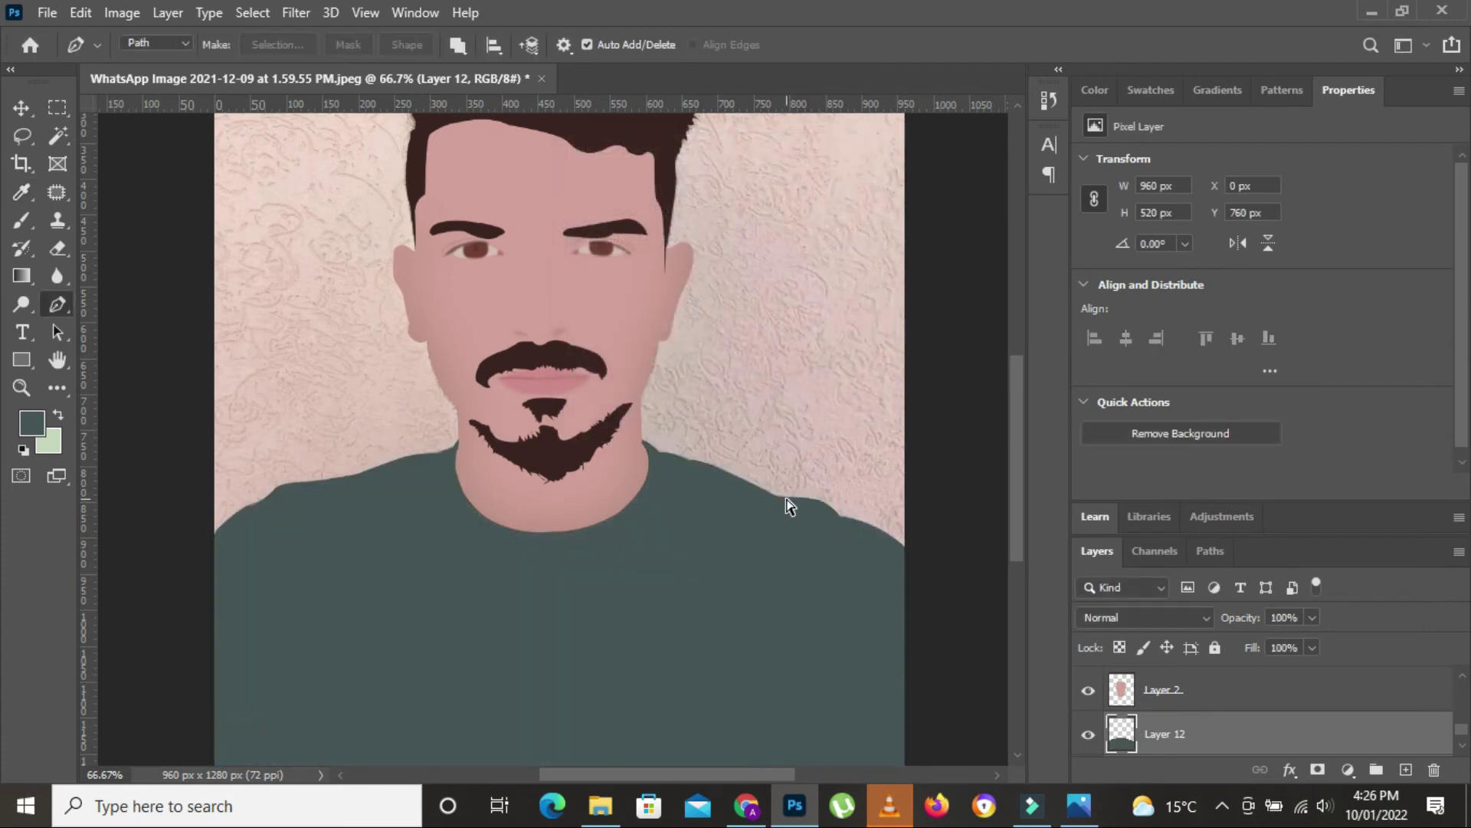
Step: Hide Layer 12's teal fill and add a new empty Layer 13
{"action": "key", "text": "ctrl+minus"}
{"action": "scroll", "coordinate": [1014, 314], "scroll_direction": "up", "scroll_amount": 1}
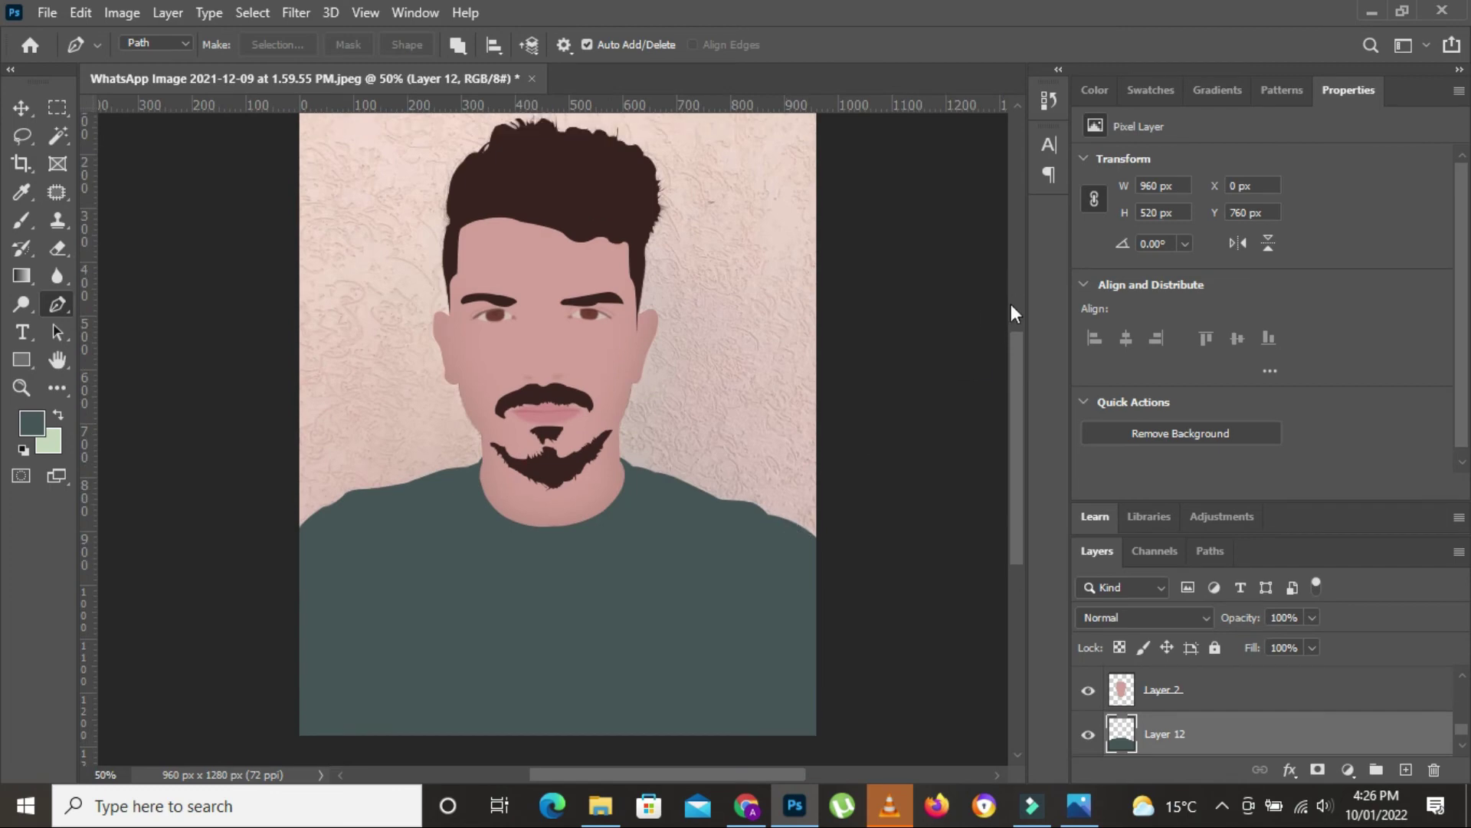
{"action": "left_click", "coordinate": [1088, 733]}
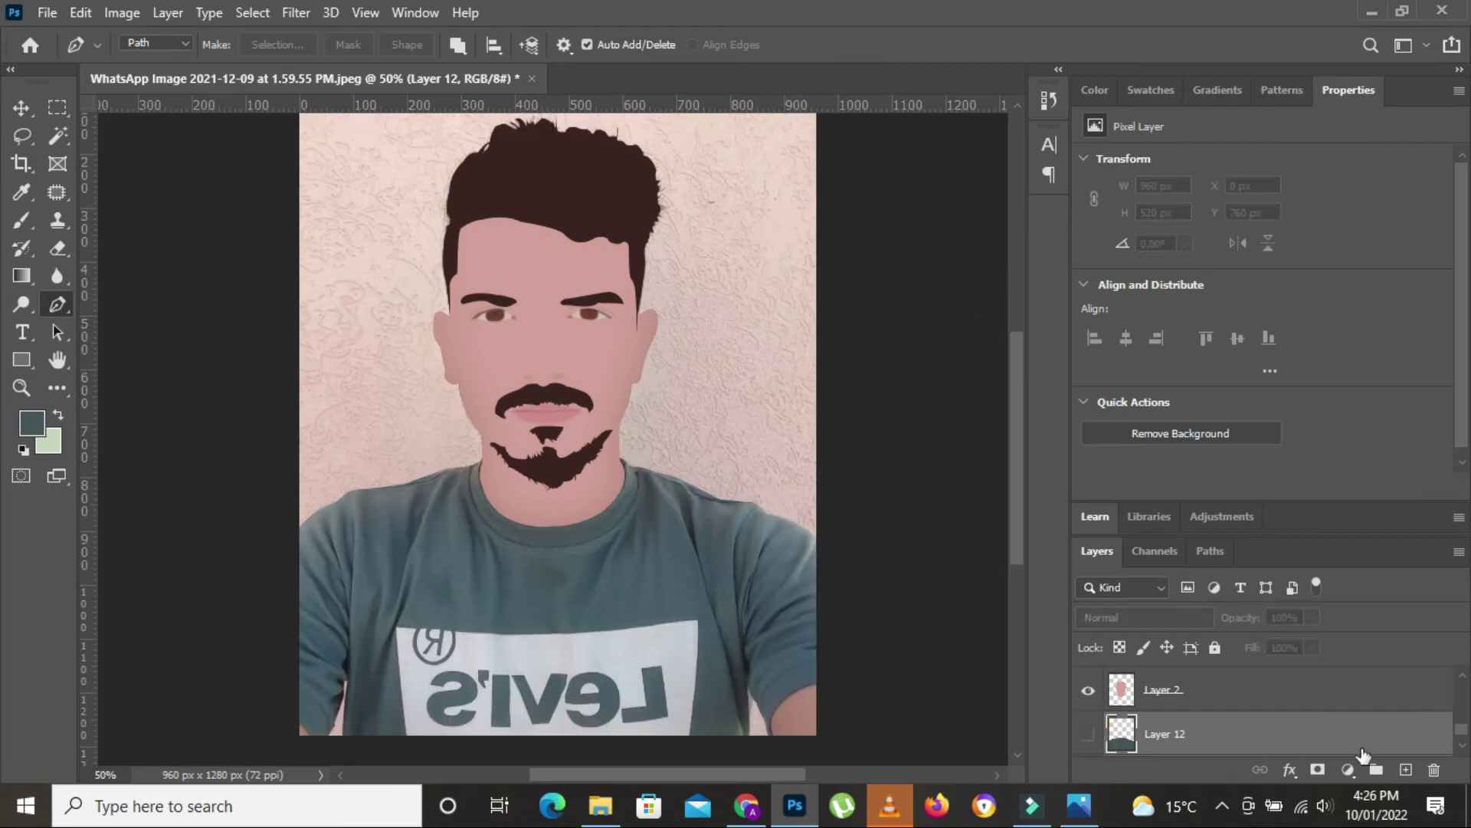
{"action": "left_click", "coordinate": [1407, 770]}
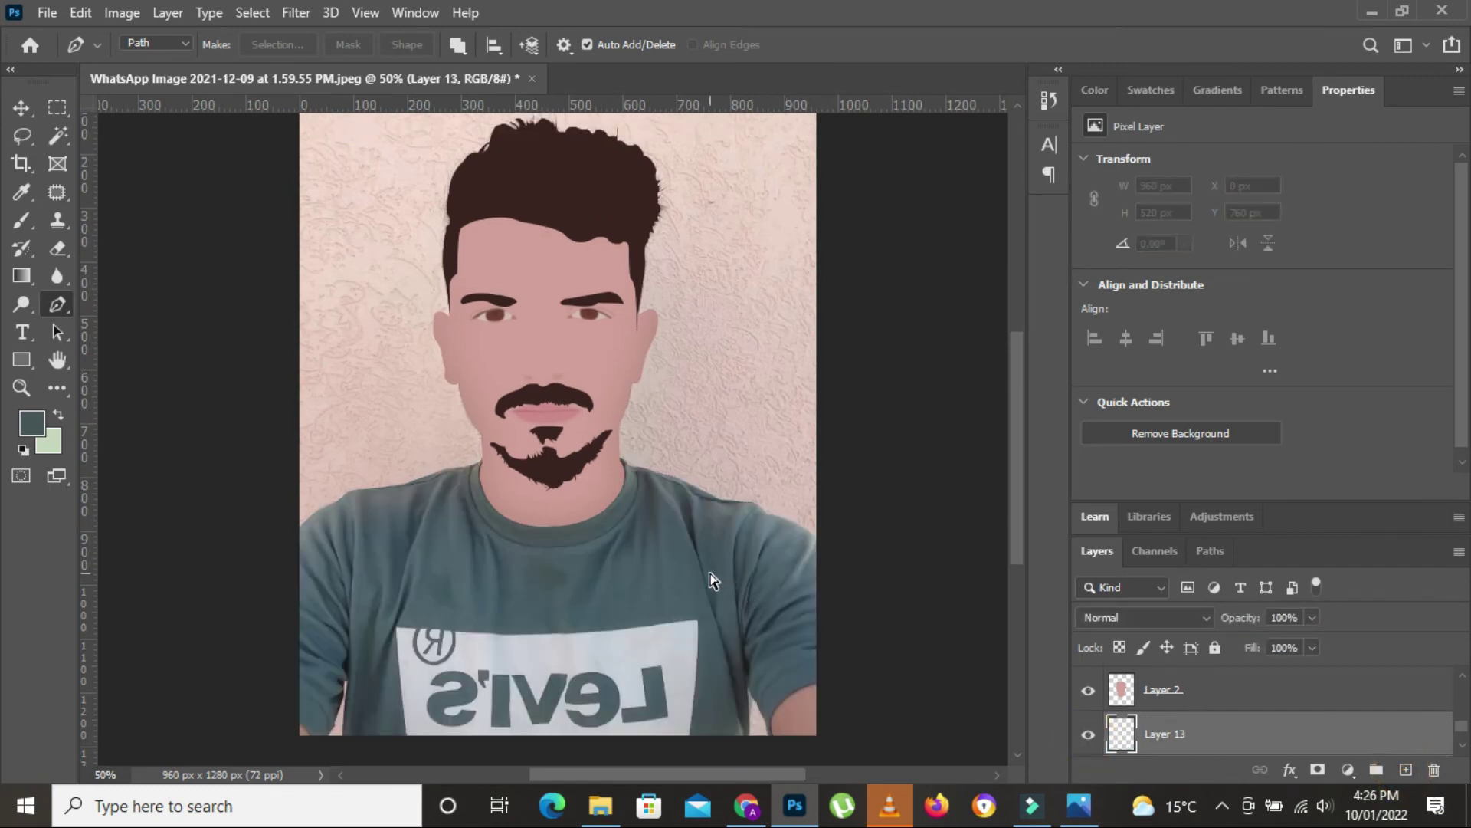
Step: Trace a closed Pen path around the shirt's collar band and neckline
{"action": "scroll", "coordinate": [713, 580], "scroll_direction": "up", "scroll_amount": 2}
{"action": "scroll", "coordinate": [713, 580], "scroll_direction": "up", "scroll_amount": 2}
{"action": "scroll", "coordinate": [372, 385], "scroll_direction": "down", "scroll_amount": 3}
{"action": "scroll", "coordinate": [372, 384], "scroll_direction": "left", "scroll_amount": 1}
{"action": "left_click", "coordinate": [370, 353]}
{"action": "left_click", "coordinate": [360, 432]}
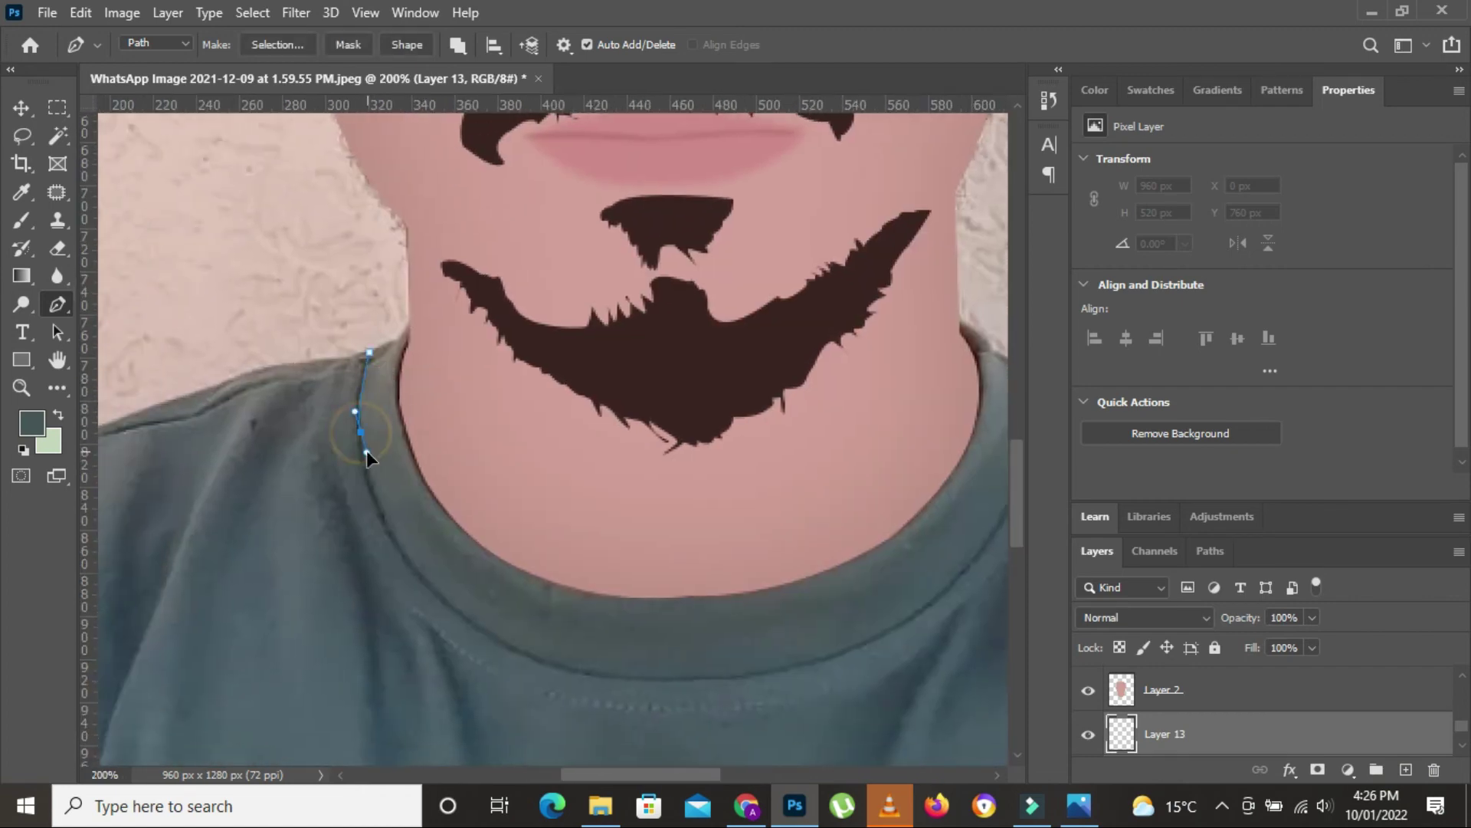
{"action": "left_click", "coordinate": [456, 608]}
{"action": "left_click", "coordinate": [841, 651]}
{"action": "scroll", "coordinate": [841, 651], "scroll_direction": "right", "scroll_amount": 2}
{"action": "left_click", "coordinate": [885, 454]}
{"action": "left_click_drag", "start_coordinate": [810, 340], "coordinate": [708, 337]}
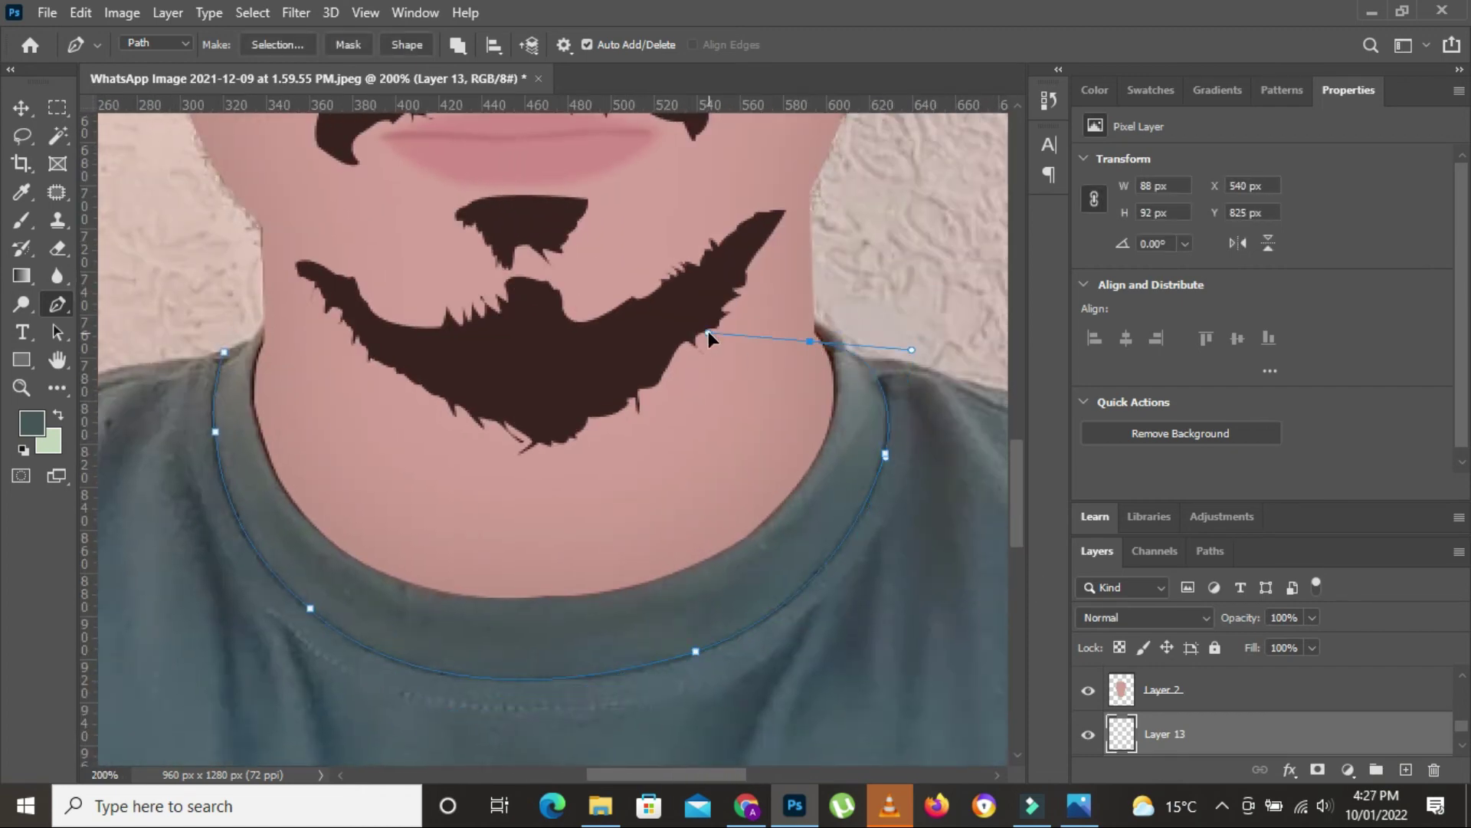
{"action": "left_click_drag", "start_coordinate": [224, 353], "coordinate": [153, 383]}
Step: Turn the collar path into a selection and fill it with darker teal
{"action": "right_click", "coordinate": [498, 238]}
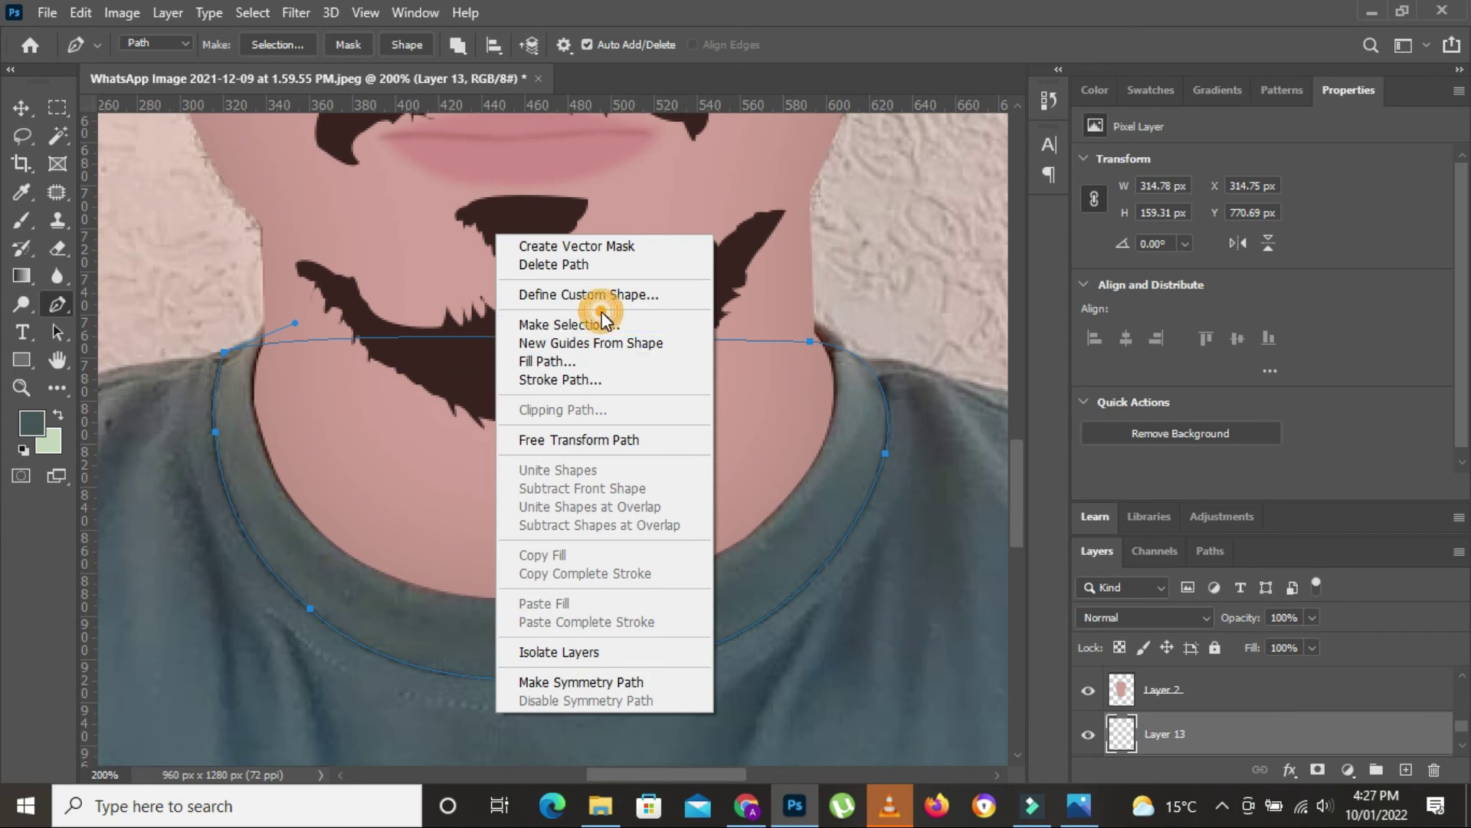
{"action": "left_click", "coordinate": [603, 318]}
{"action": "left_click", "coordinate": [872, 201]}
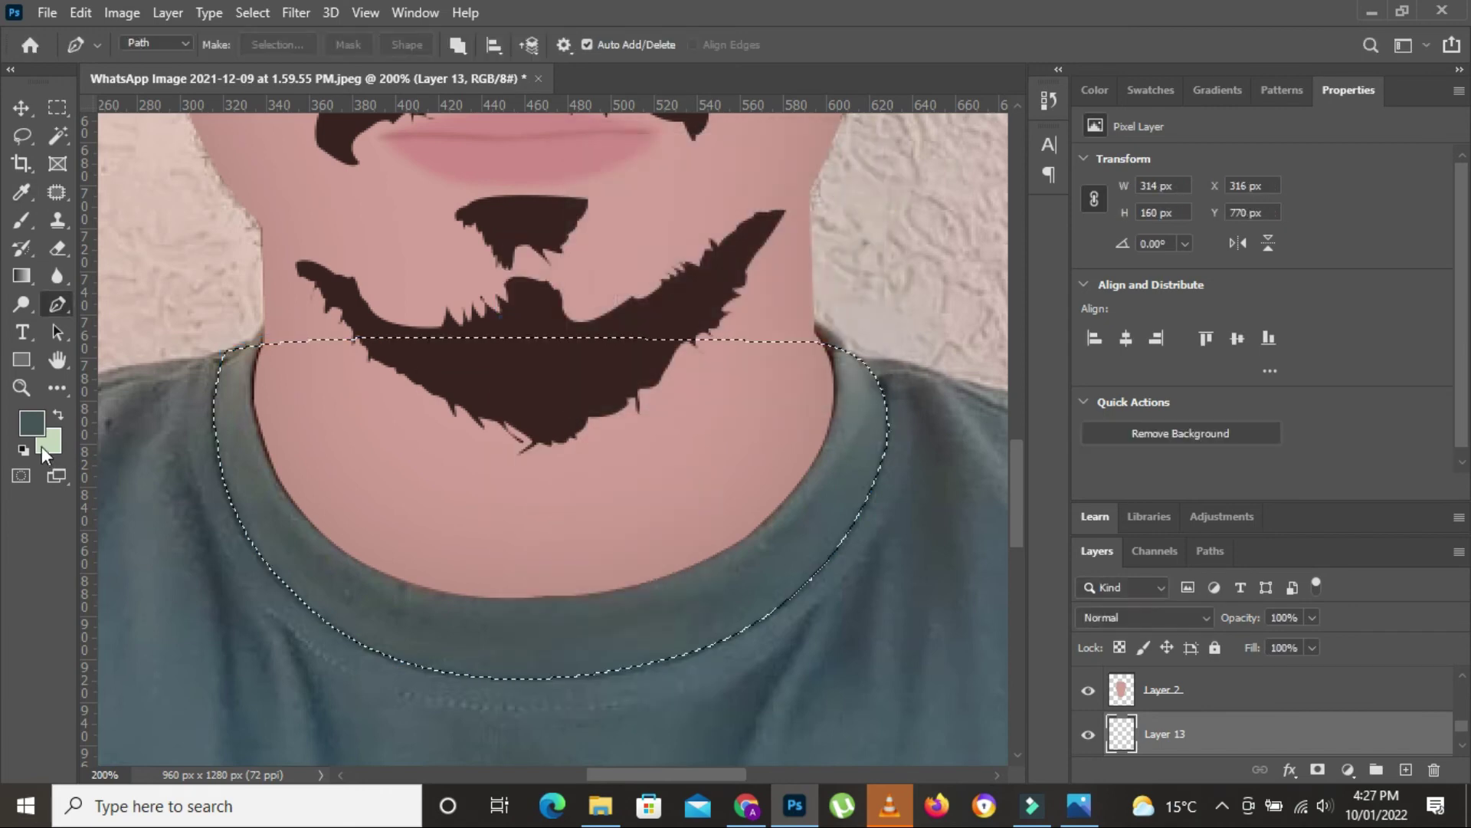
{"action": "left_click", "coordinate": [32, 423]}
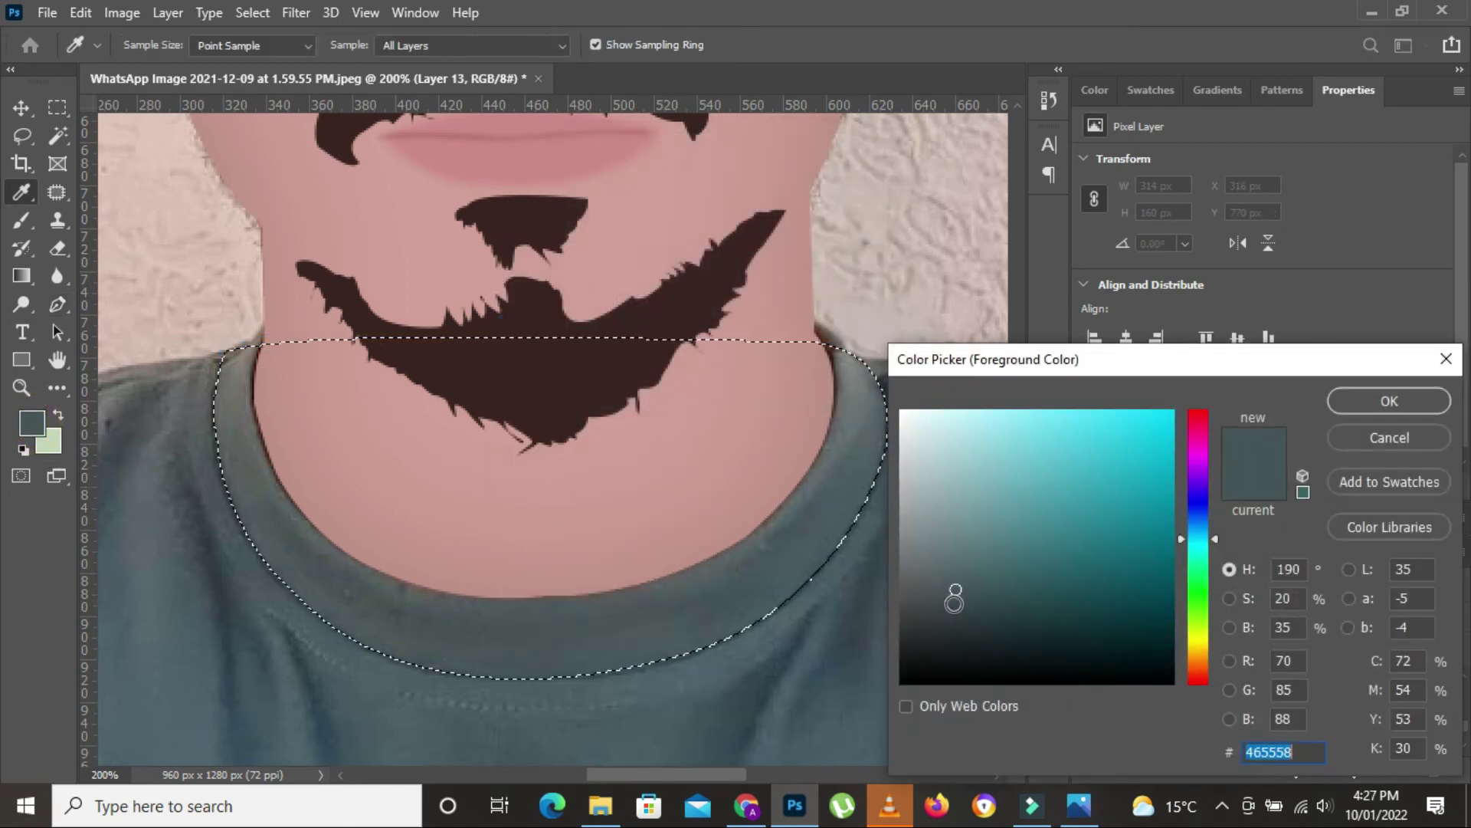
{"action": "left_click", "coordinate": [958, 613]}
{"action": "left_click", "coordinate": [1390, 401]}
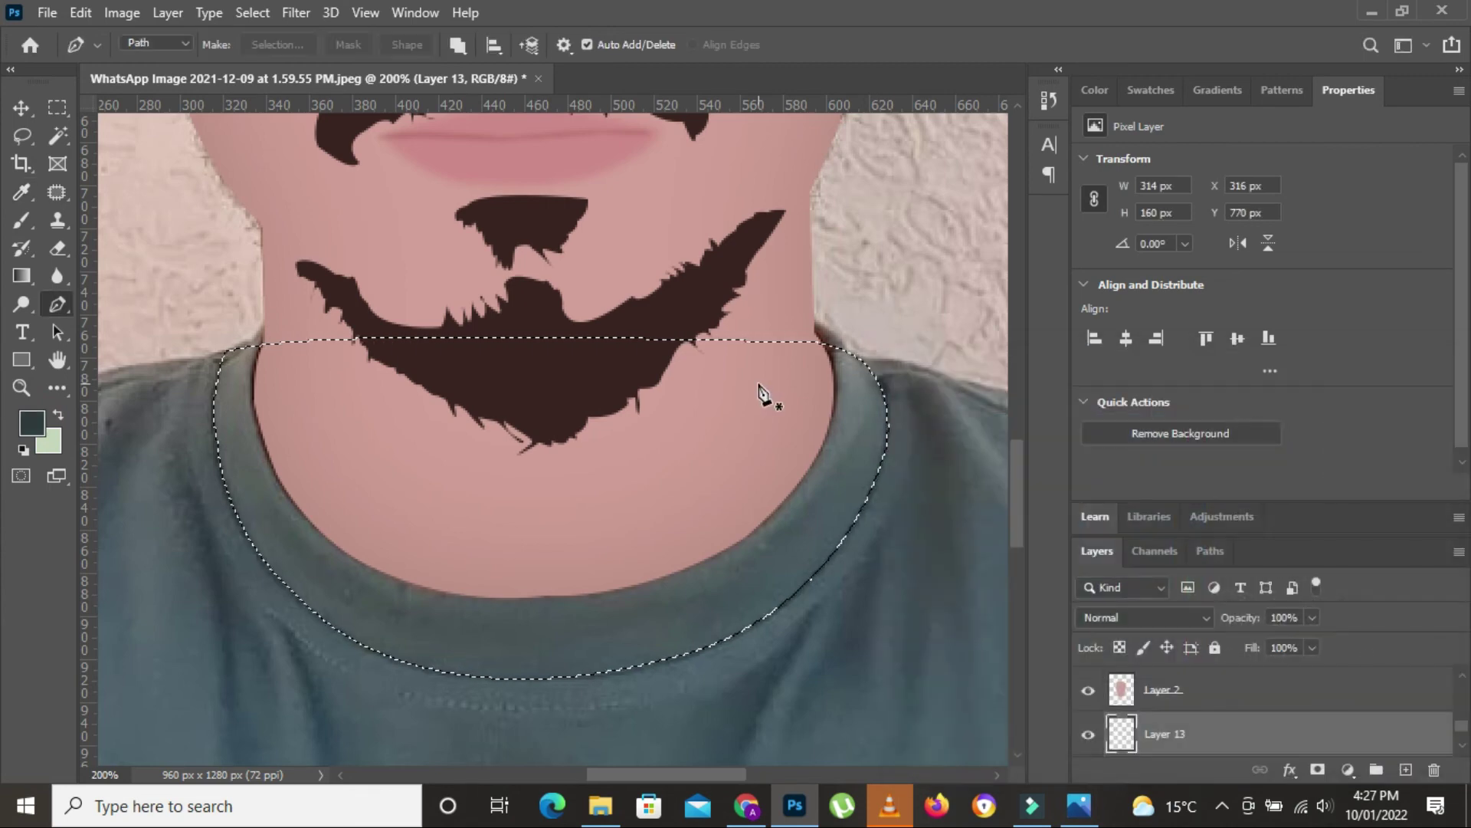
{"action": "key", "text": "alt+BackSpace"}
{"action": "key", "text": "ctrl+d"}
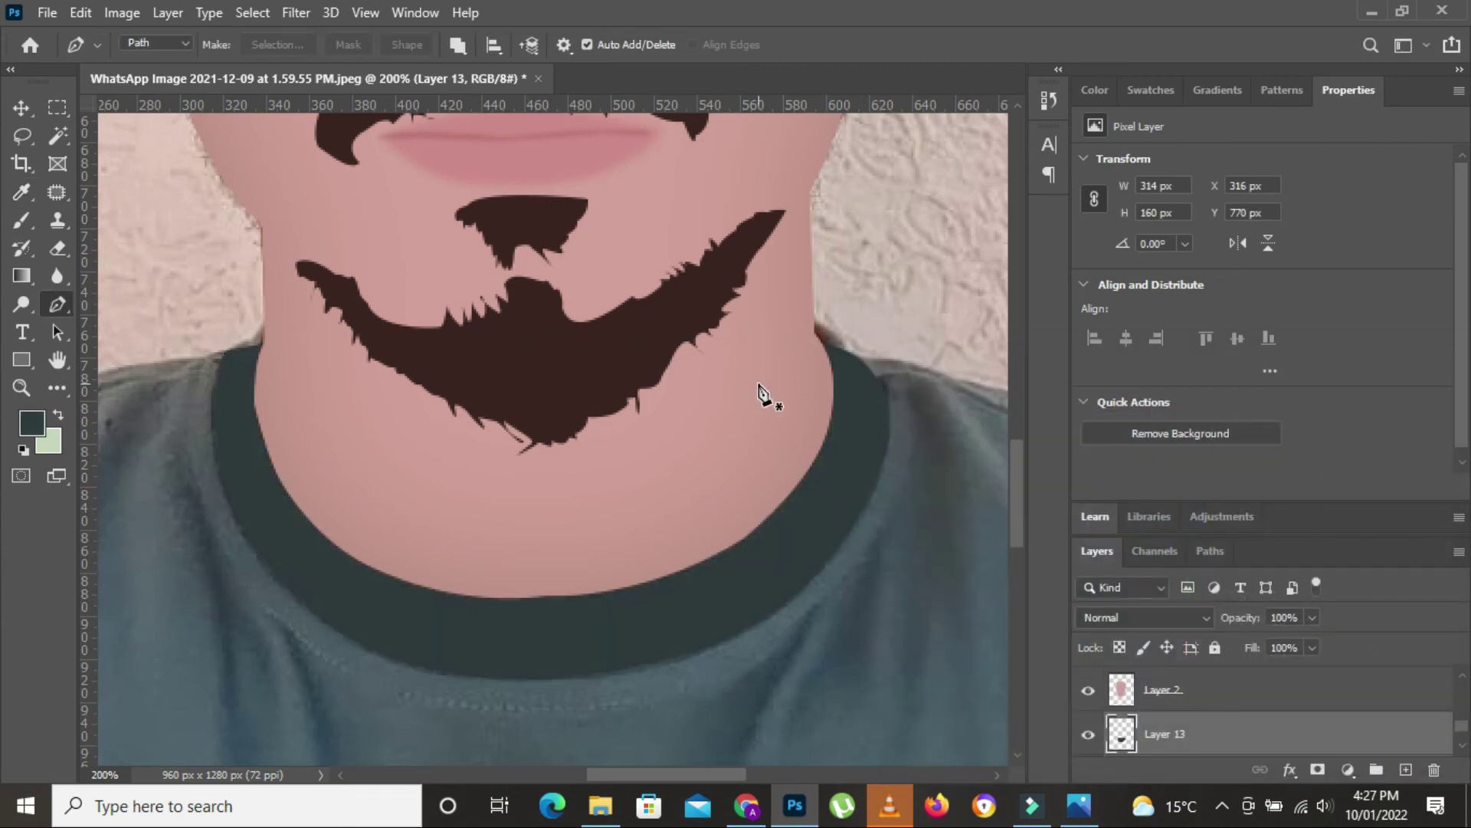
{"action": "key", "text": "ctrl+minus"}
{"action": "key", "text": "ctrl+minus"}
{"action": "key", "text": "ctrl+minus"}
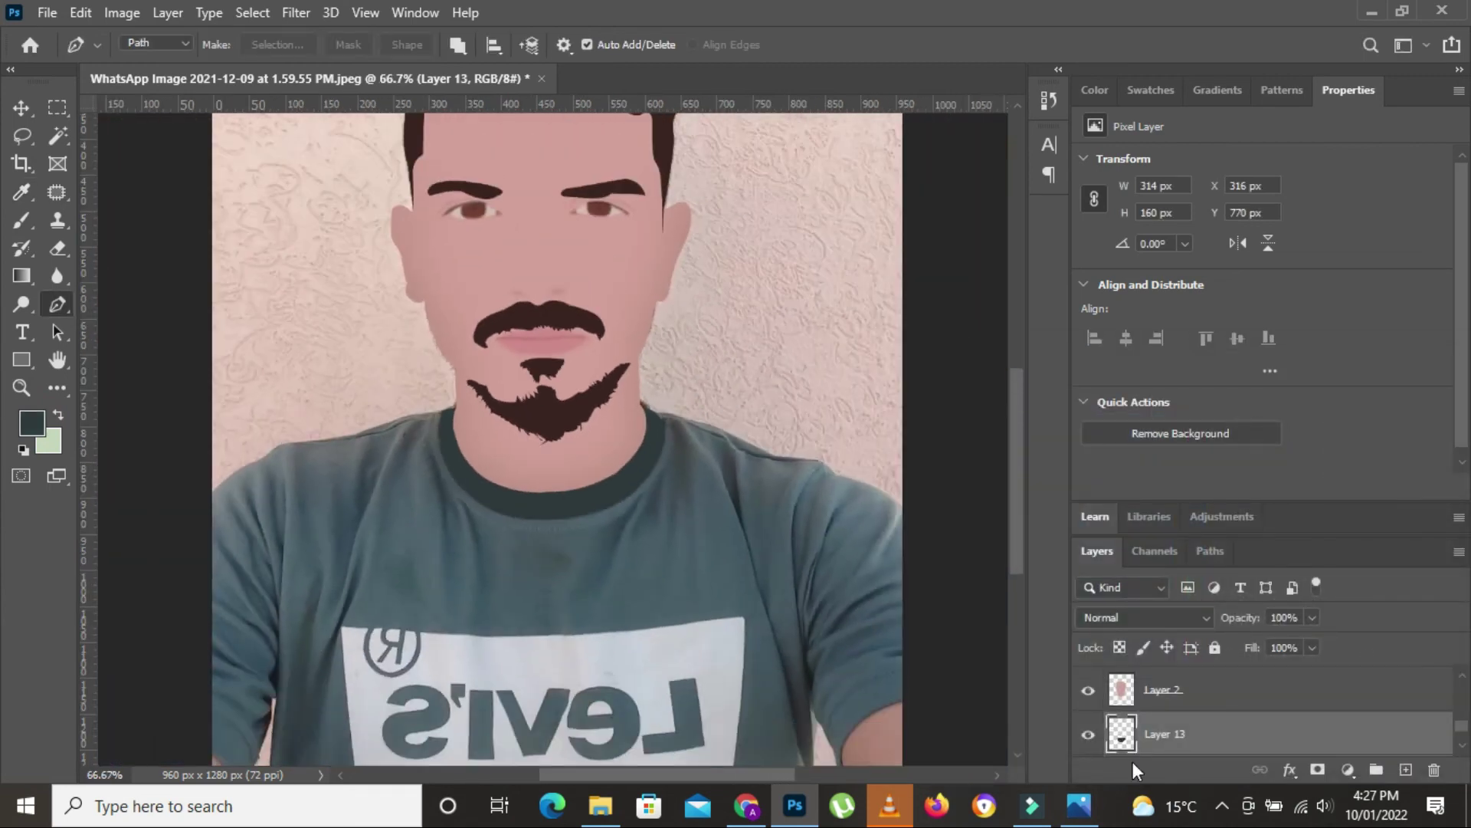
Step: Show the shirt fill, merge the collar into it, and add a new layer below
{"action": "scroll", "coordinate": [1134, 736], "scroll_direction": "down", "scroll_amount": 1}
{"action": "left_click", "coordinate": [1088, 734]}
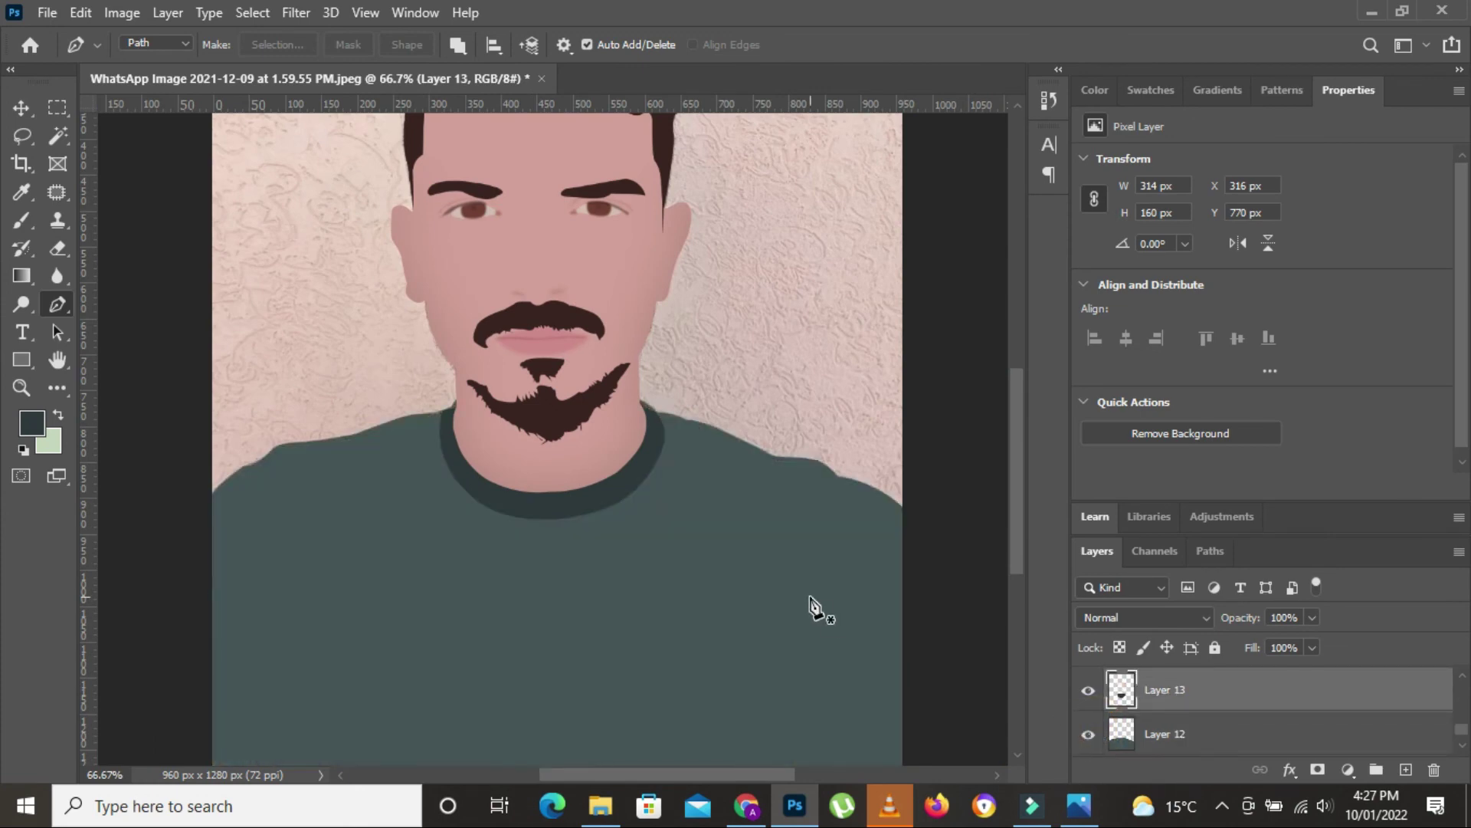
{"action": "key", "text": "ctrl+0"}
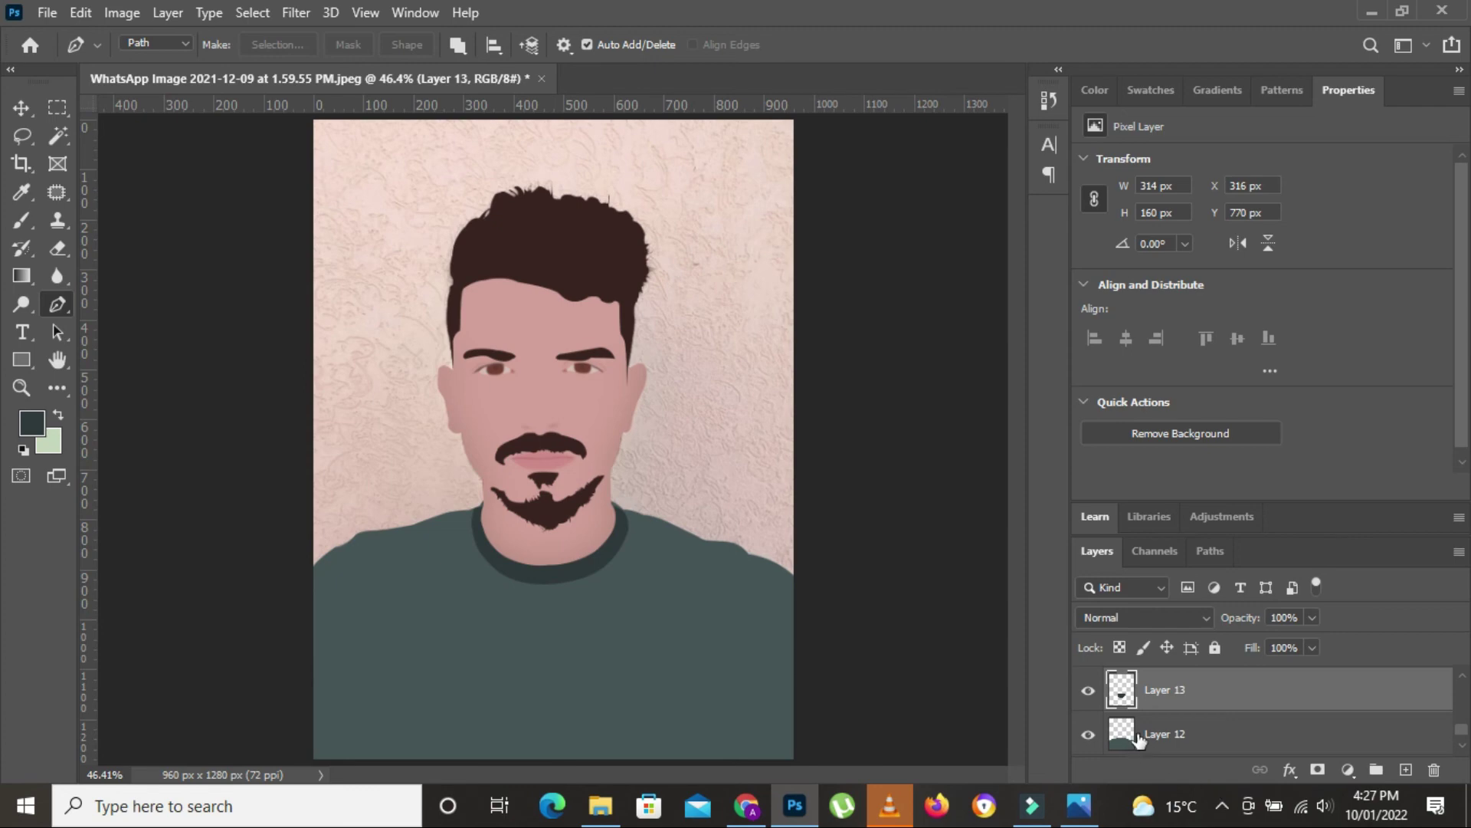
{"action": "key", "text": "ctrl+e"}
{"action": "left_click", "coordinate": [1172, 690]}
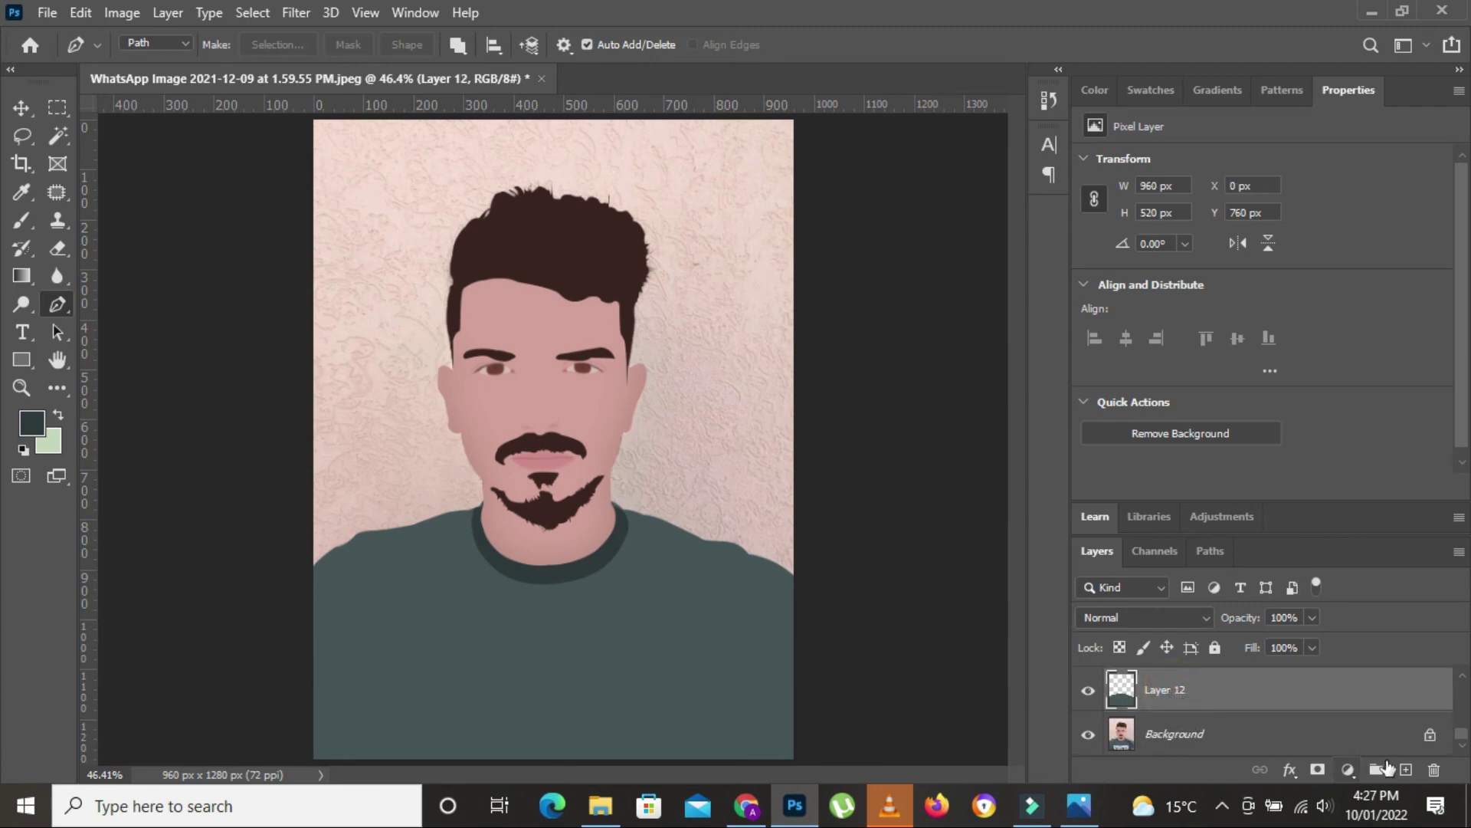
{"action": "left_click", "coordinate": [1406, 770], "text": "ctrl"}
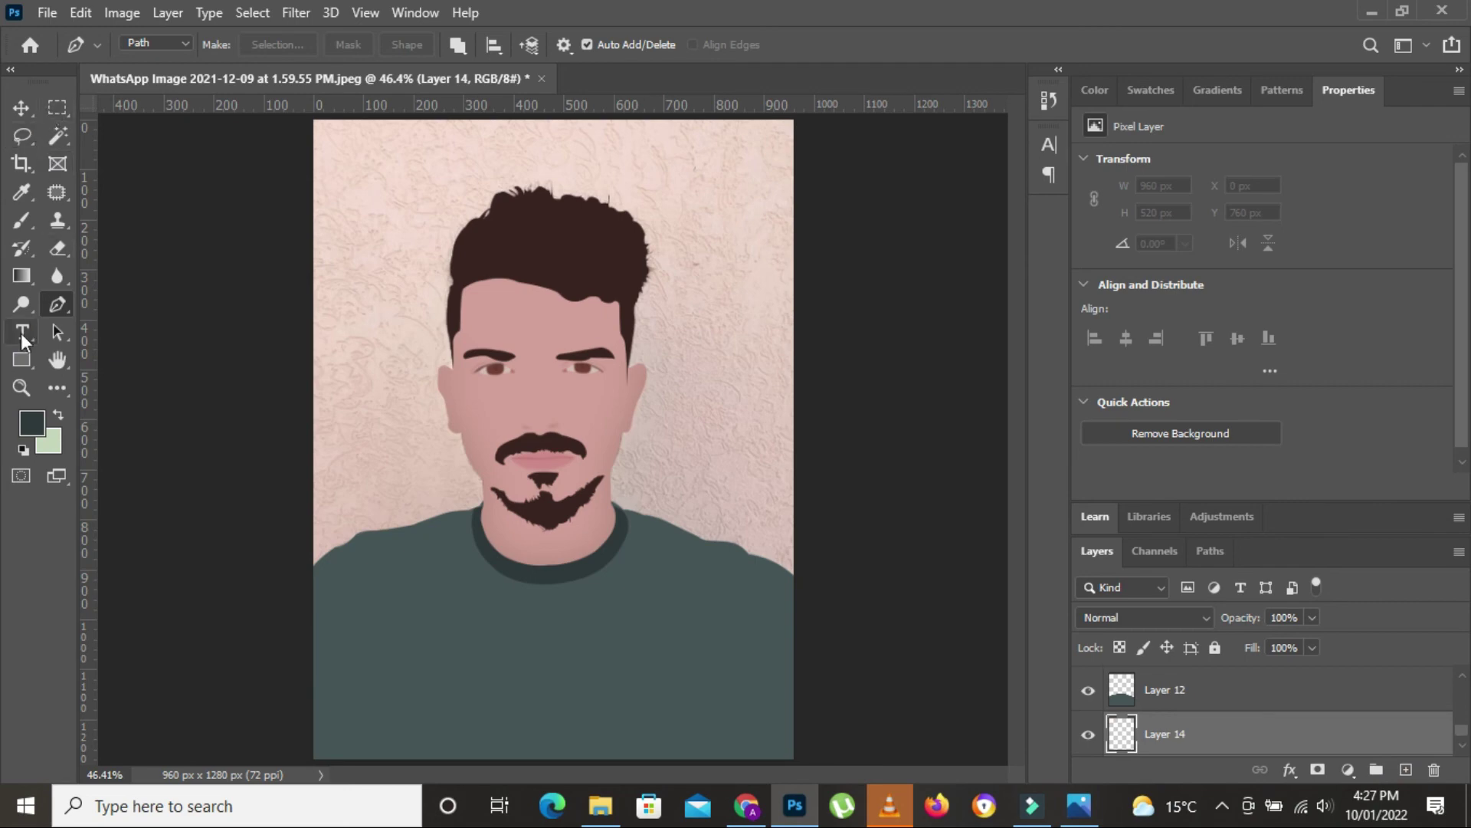
Step: Draw a circle about 930 px across over the face with the Ellipse tool
{"action": "left_click", "coordinate": [23, 359]}
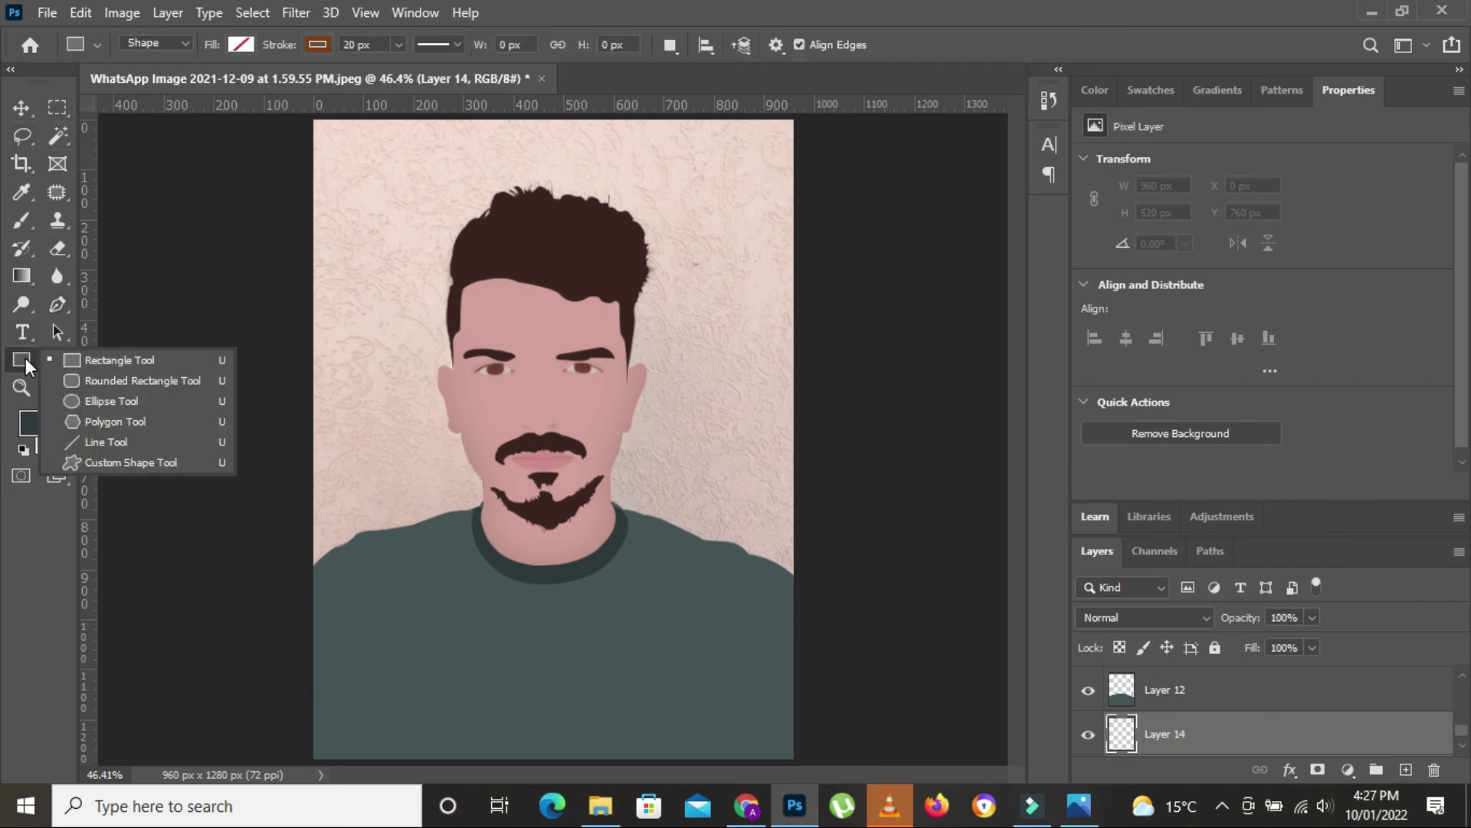
{"action": "left_click", "coordinate": [121, 400]}
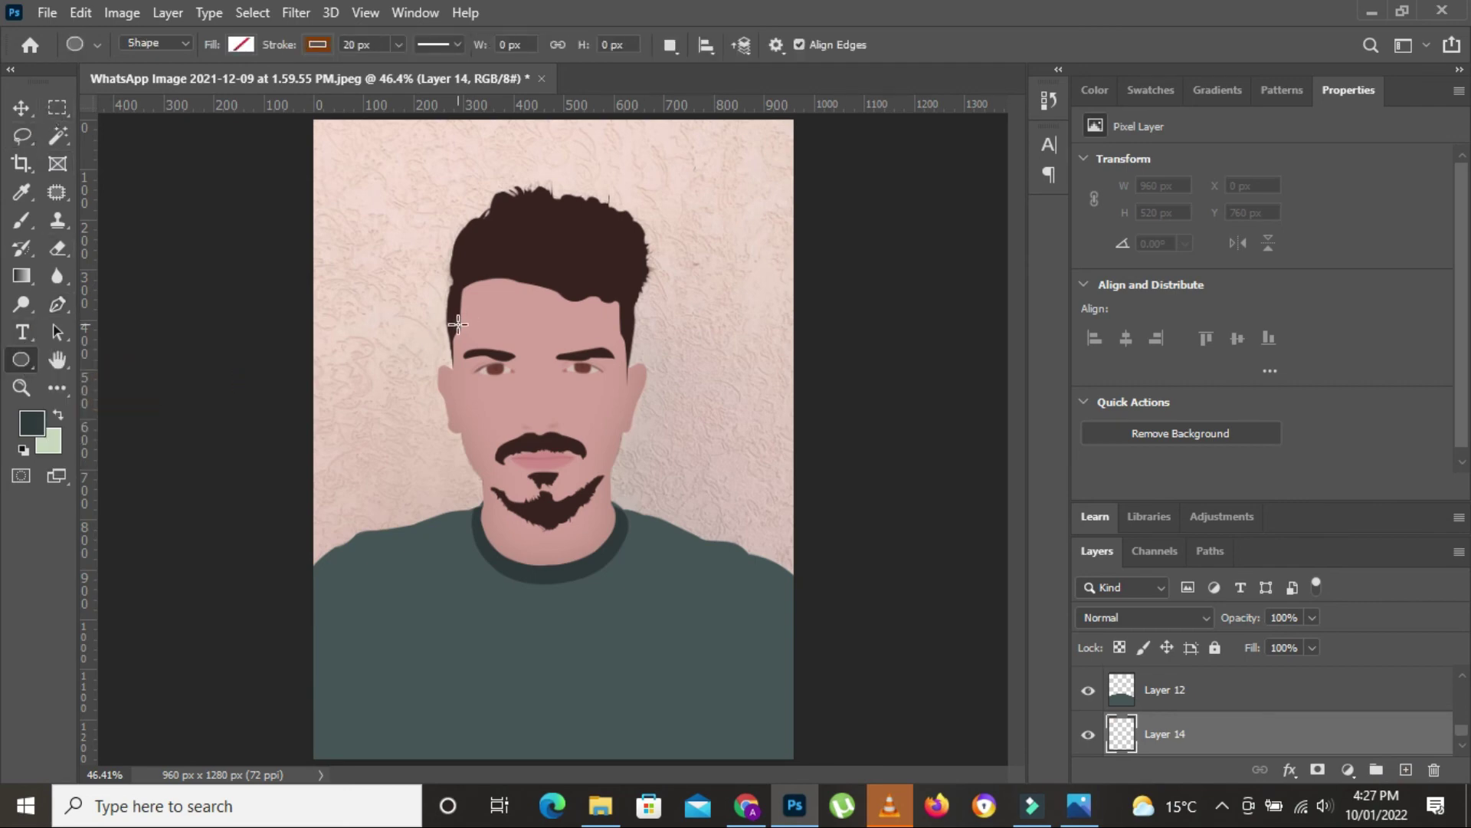
{"action": "key", "text": "ctrl+z"}
{"action": "left_click_drag", "start_coordinate": [388, 229], "coordinate": [797, 747]}
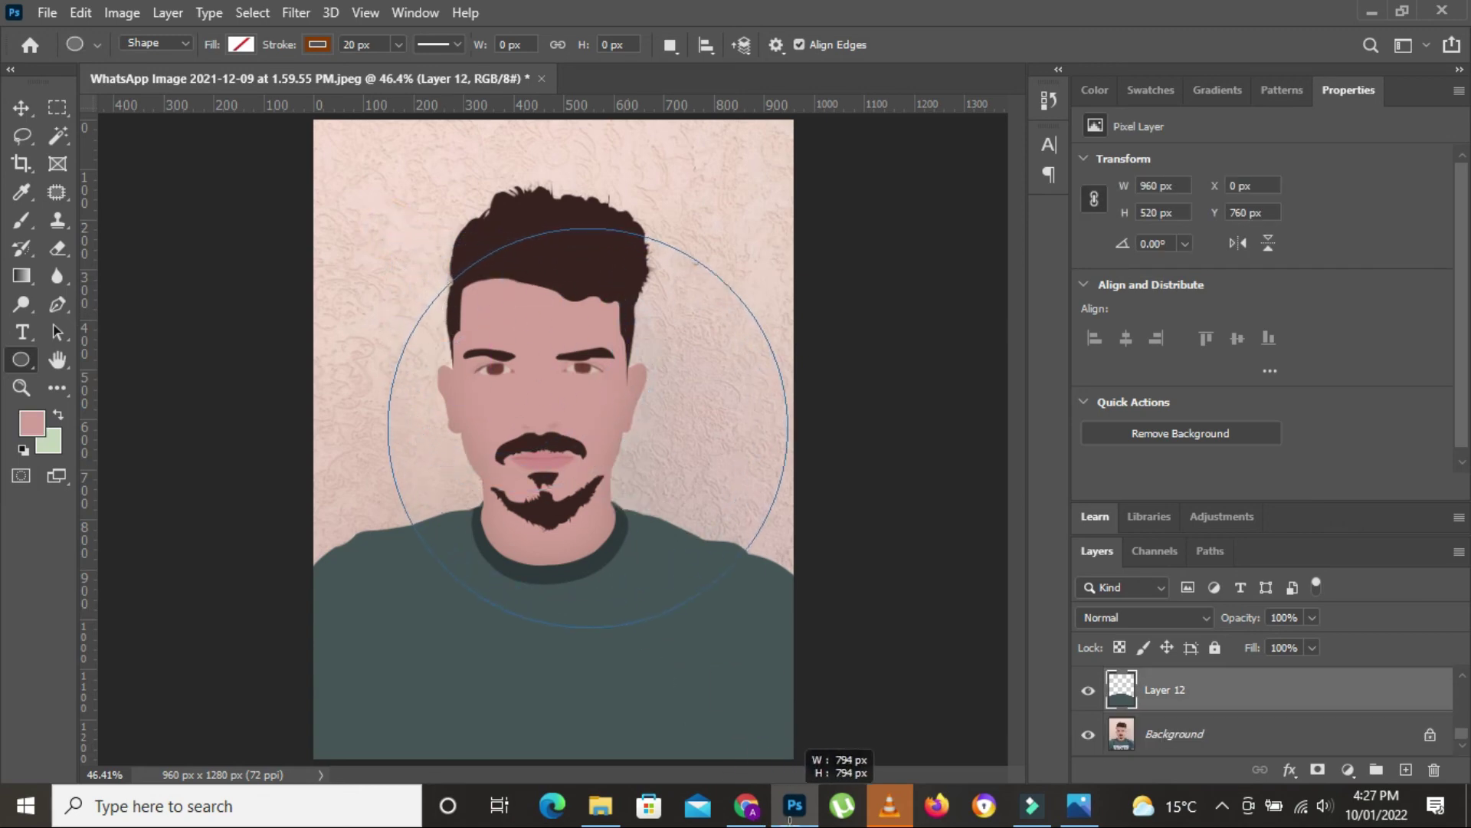
{"action": "left_click_drag", "start_coordinate": [789, 628], "coordinate": [853, 694]}
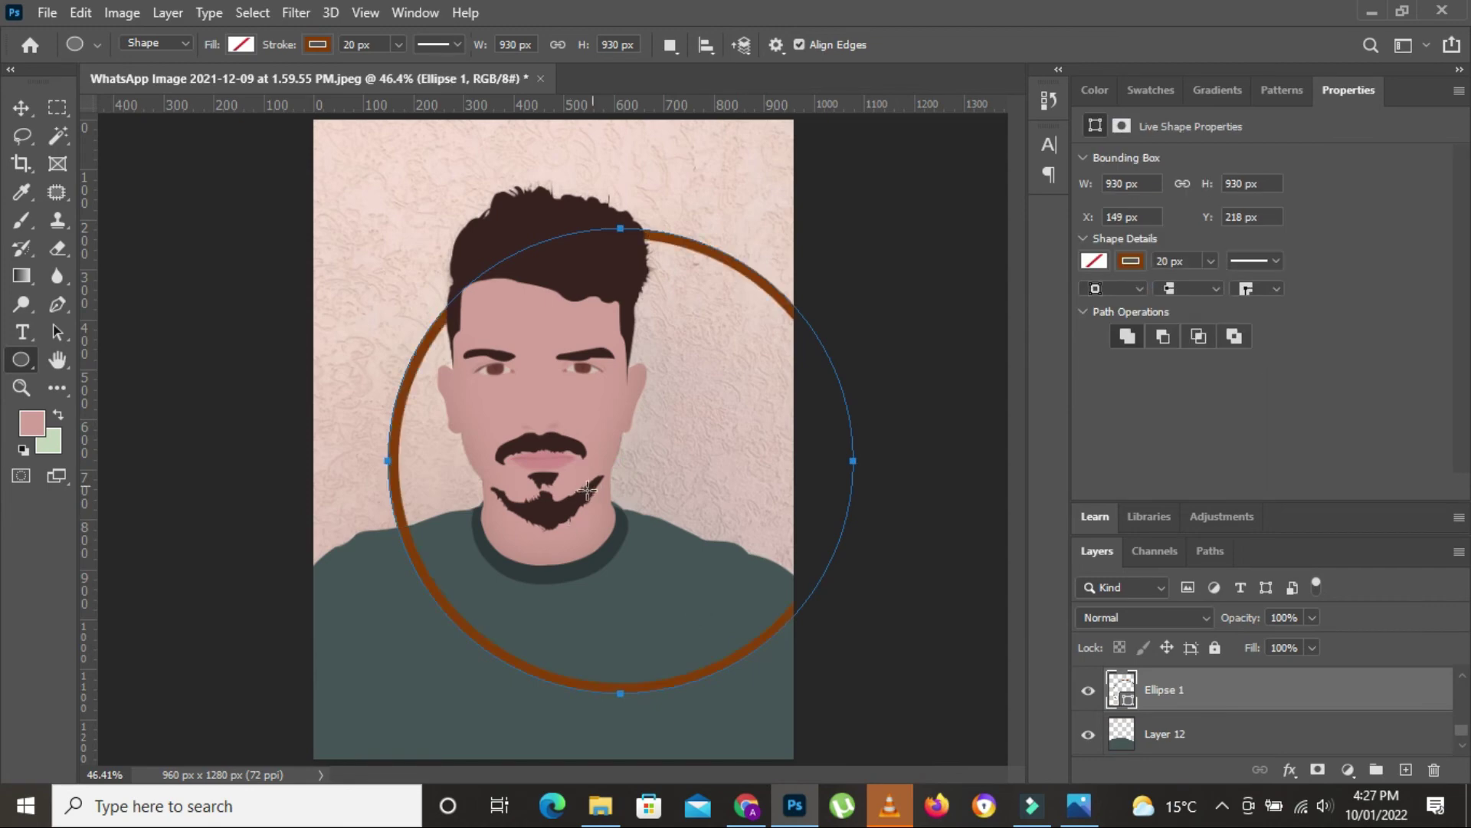
Step: Give the circle no outline and a dark slate-teal fill, then shift it left and down
{"action": "left_click", "coordinate": [312, 44]}
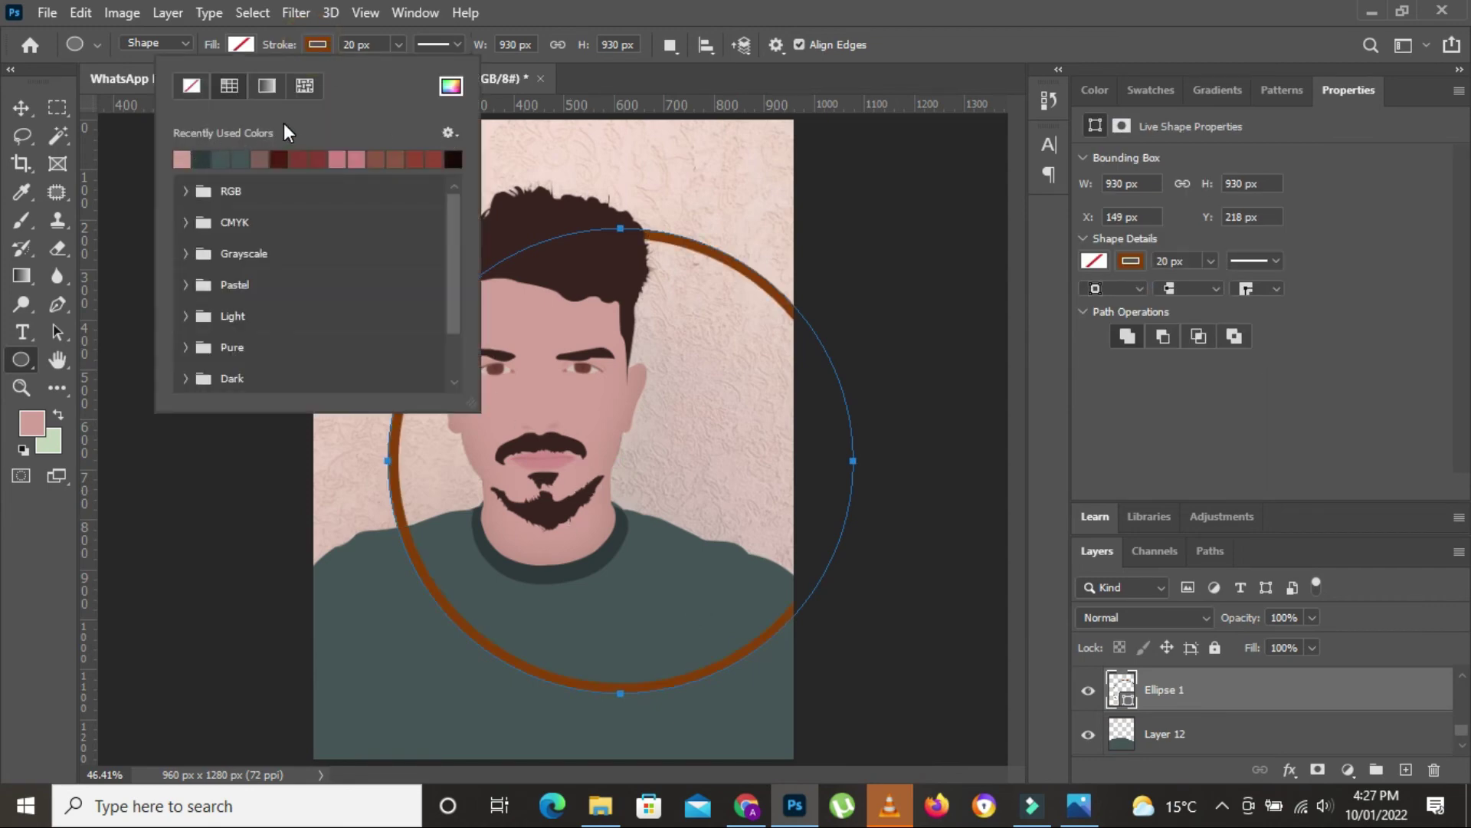
{"action": "left_click", "coordinate": [181, 84]}
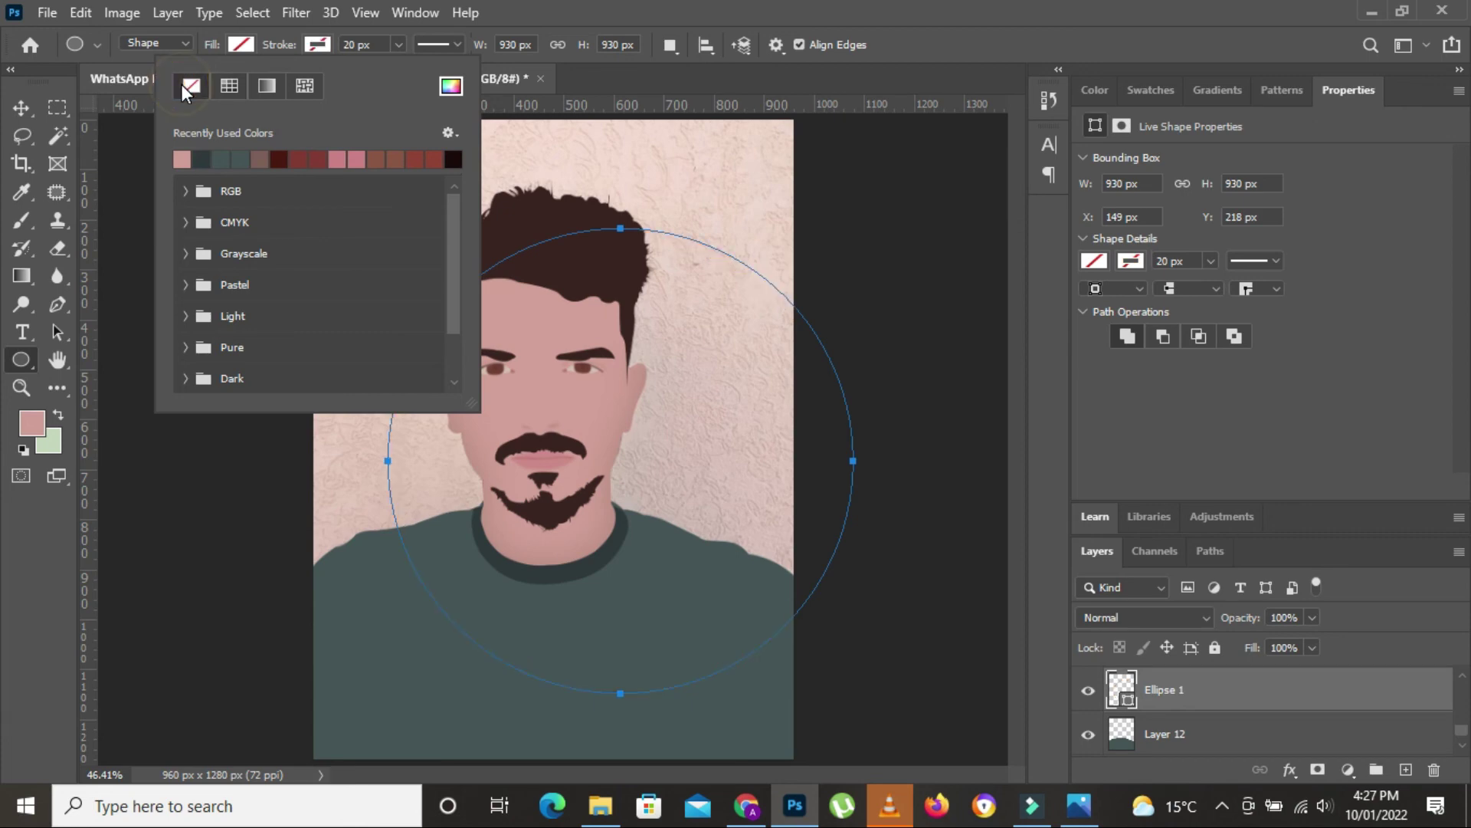
{"action": "left_click", "coordinate": [236, 44]}
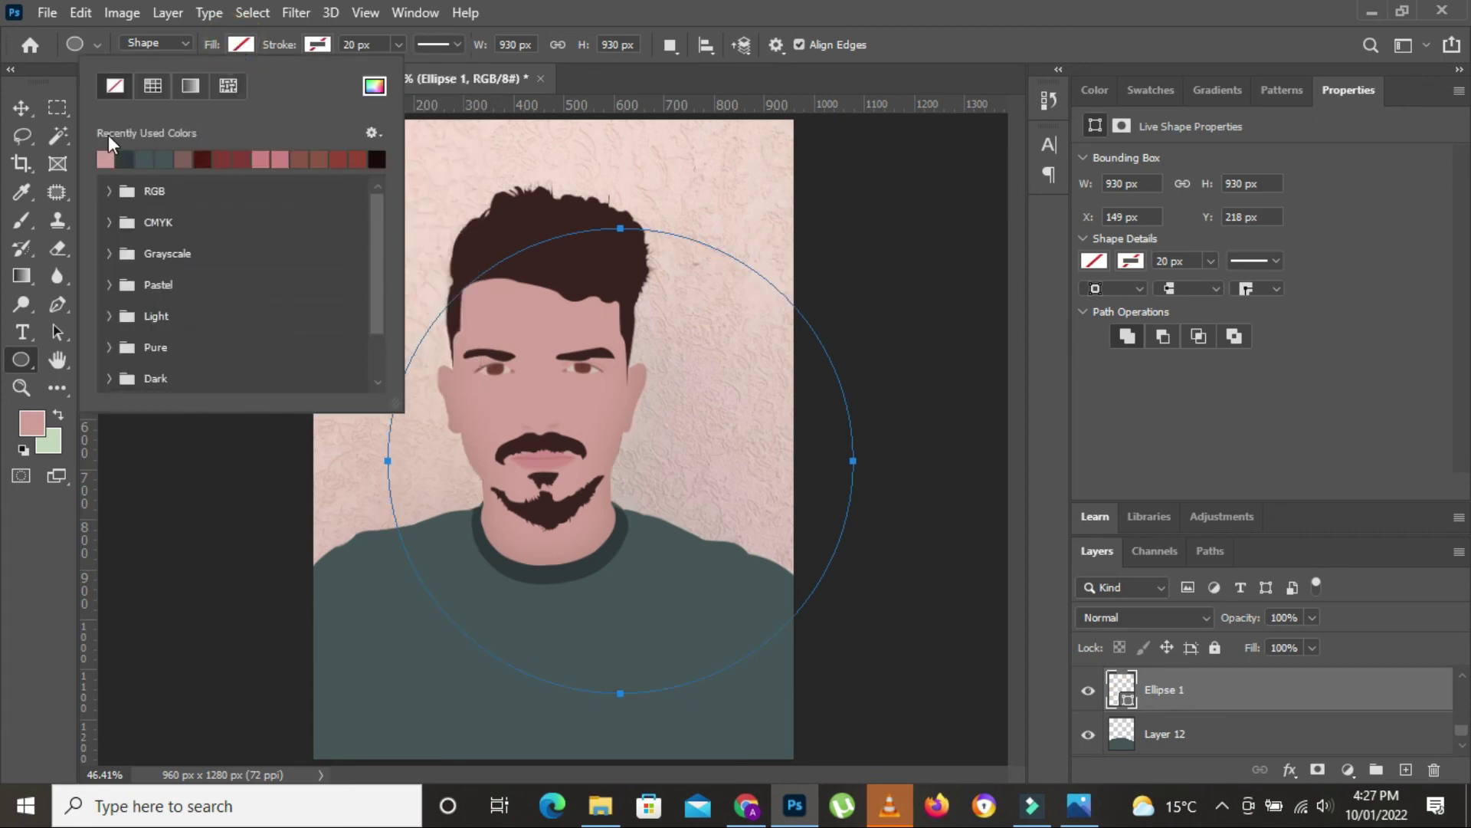
{"action": "left_click", "coordinate": [127, 160]}
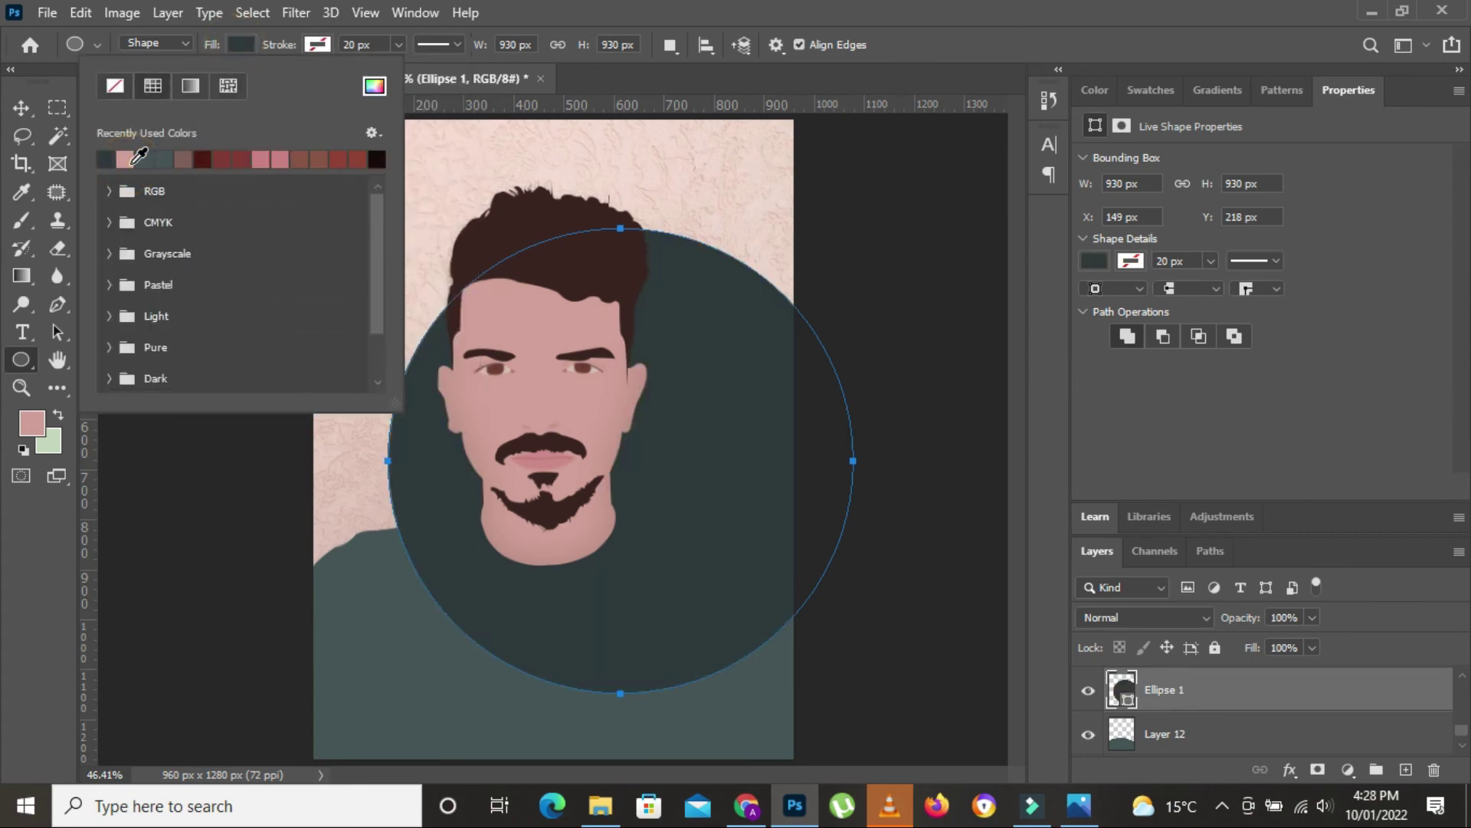
{"action": "left_click", "coordinate": [22, 107]}
{"action": "mouse_move", "coordinate": [718, 453]}
{"action": "left_mouse_down"}
{"action": "mouse_move", "coordinate": [671, 529]}
{"action": "mouse_move", "coordinate": [677, 578]}
{"action": "mouse_move", "coordinate": [680, 527]}
{"action": "left_mouse_up"}
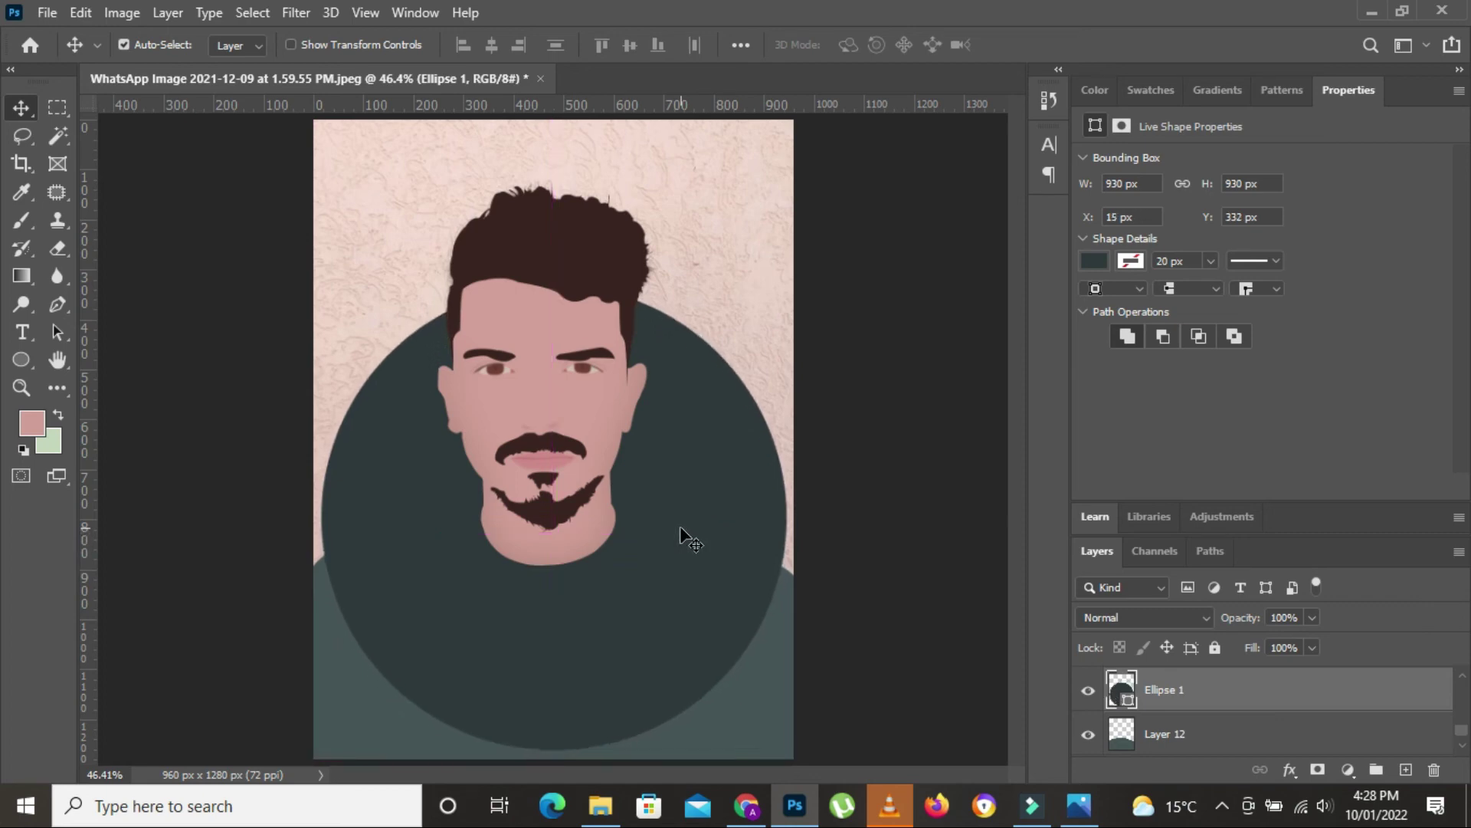
Step: Move Layer 12 above Ellipse 1 in the Layers panel
{"action": "scroll", "coordinate": [1166, 697], "scroll_direction": "down", "scroll_amount": 1}
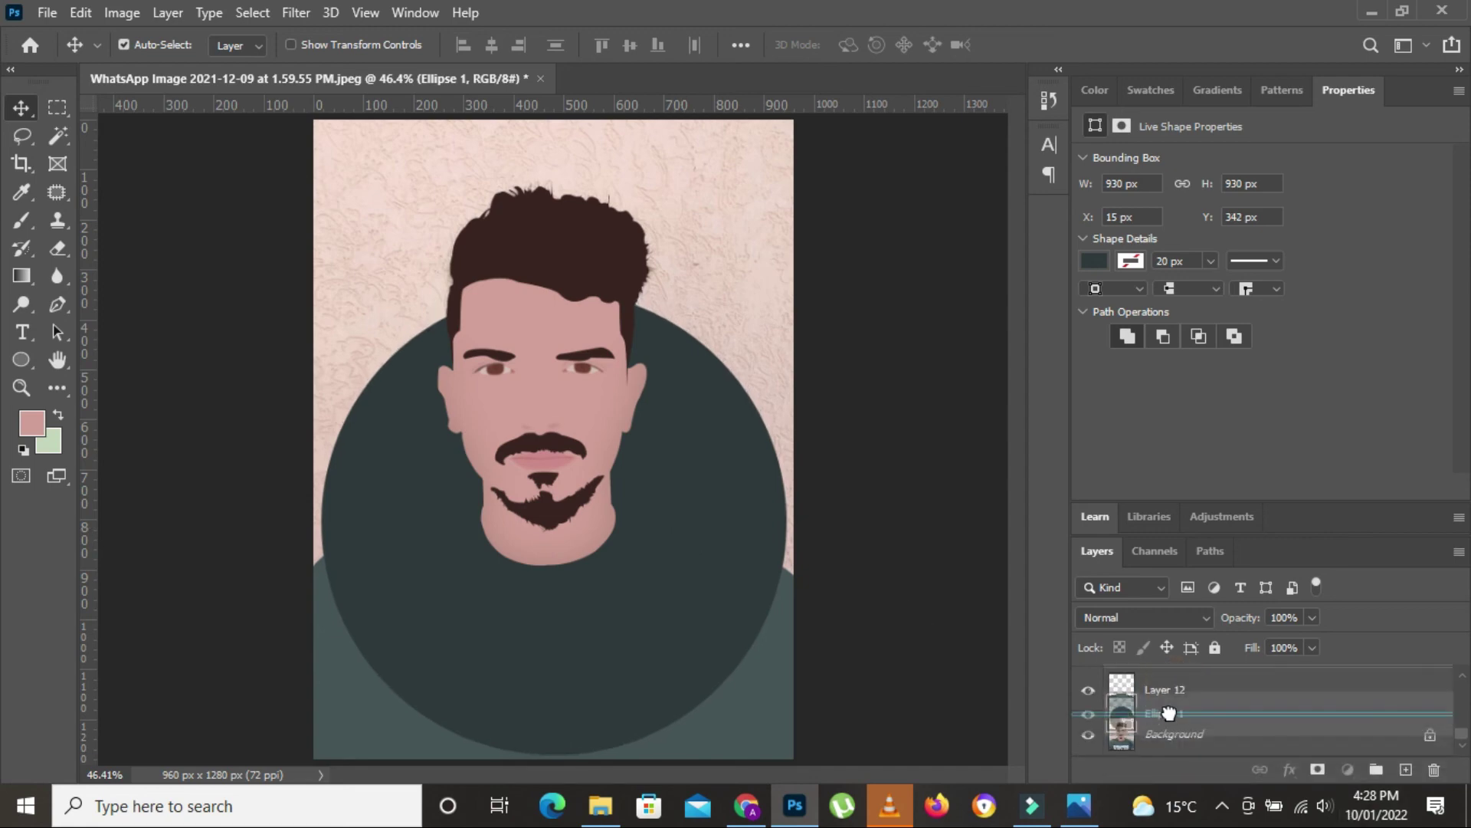
{"action": "left_click_drag", "start_coordinate": [1166, 698], "coordinate": [1171, 718]}
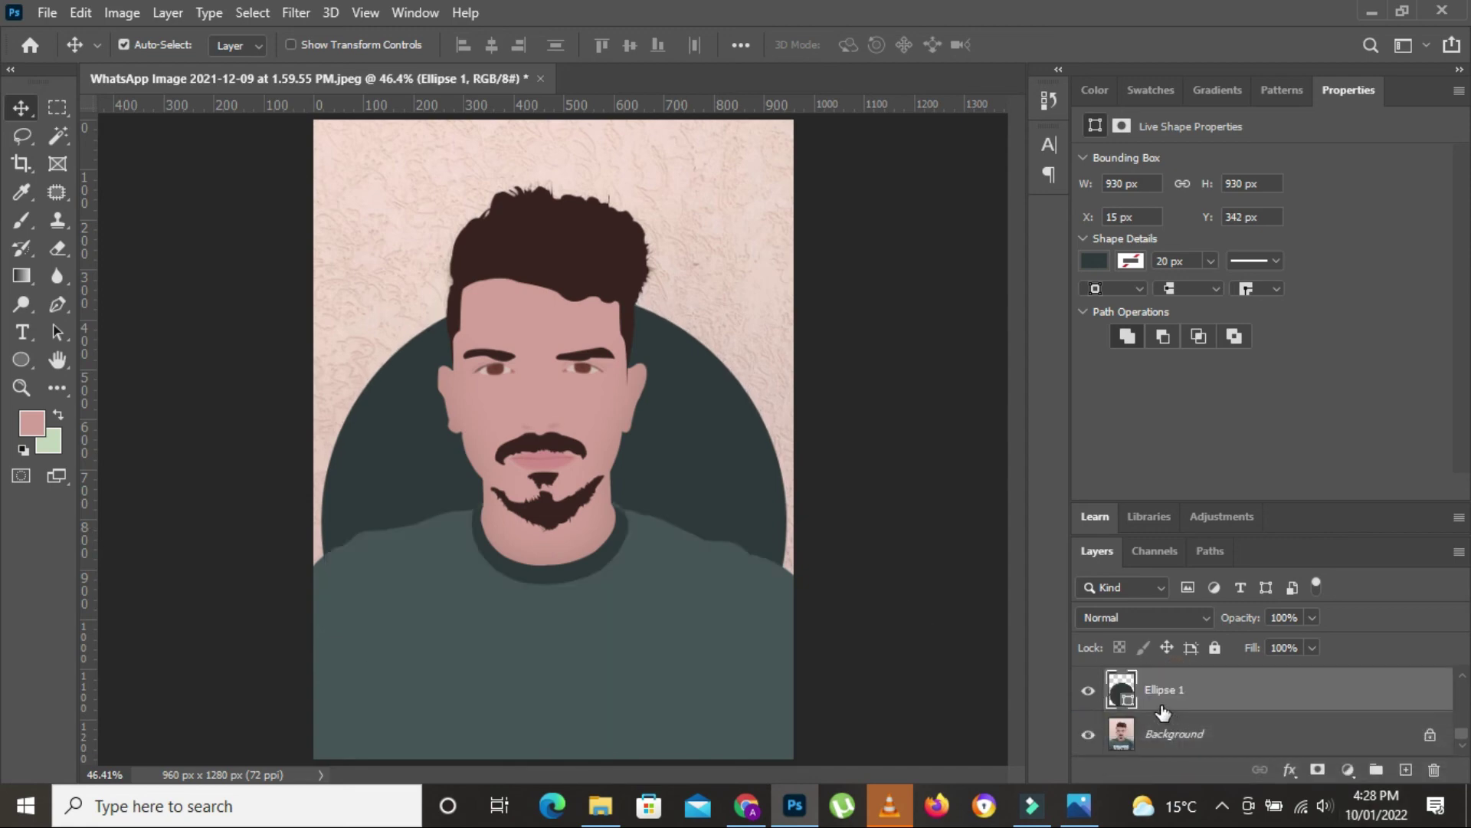
{"action": "scroll", "coordinate": [1163, 714], "scroll_direction": "up", "scroll_amount": 1}
Step: Group the portrait layers from Layer 12 up to Layer 1 into Group 1
{"action": "left_click", "coordinate": [1165, 690]}
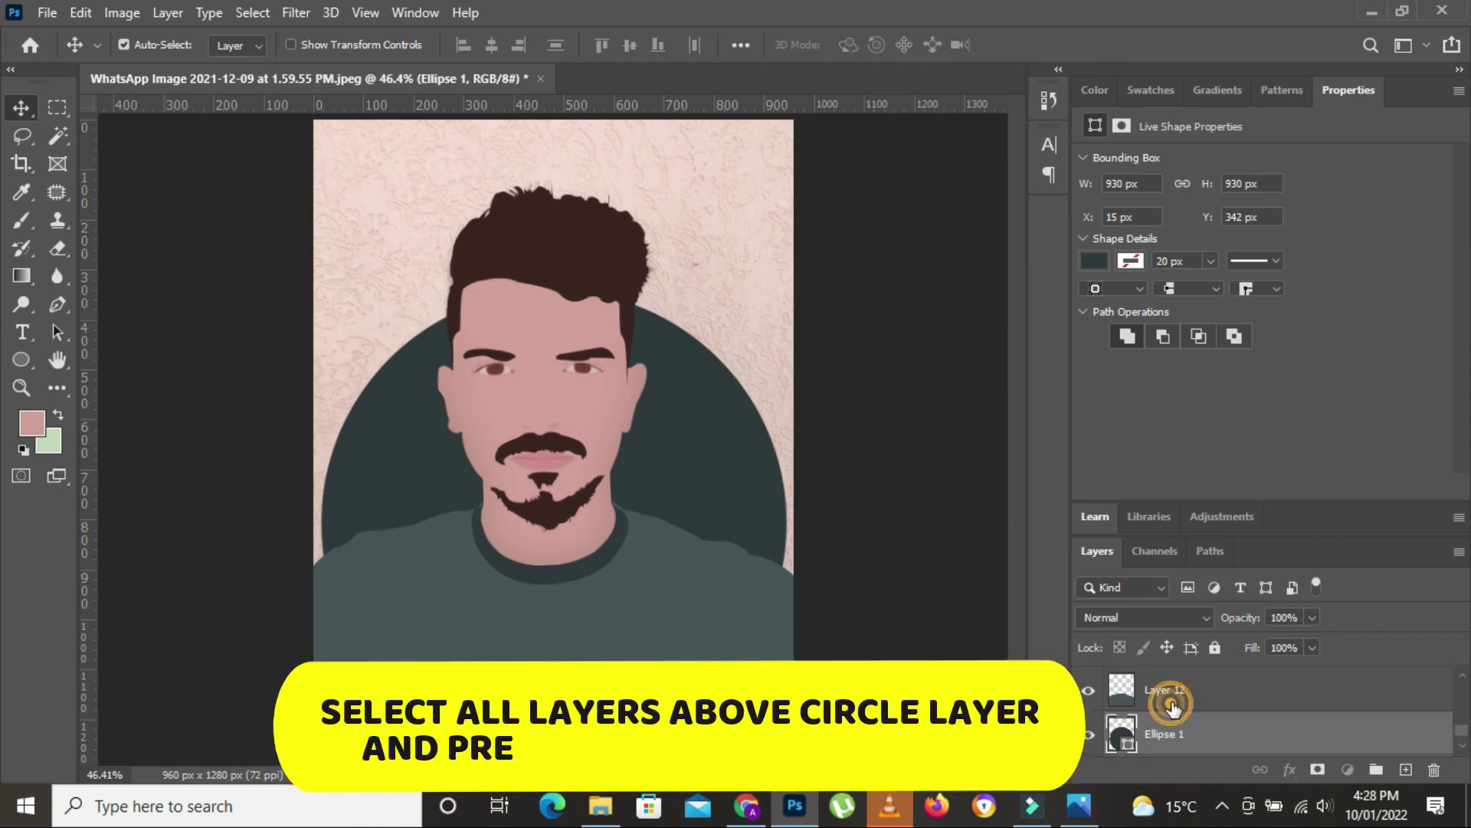
{"action": "scroll", "coordinate": [1184, 716], "scroll_direction": "up", "scroll_amount": 2}
{"action": "scroll", "coordinate": [1184, 716], "scroll_direction": "up", "scroll_amount": 2}
{"action": "scroll", "coordinate": [1188, 709], "scroll_direction": "up", "scroll_amount": 1}
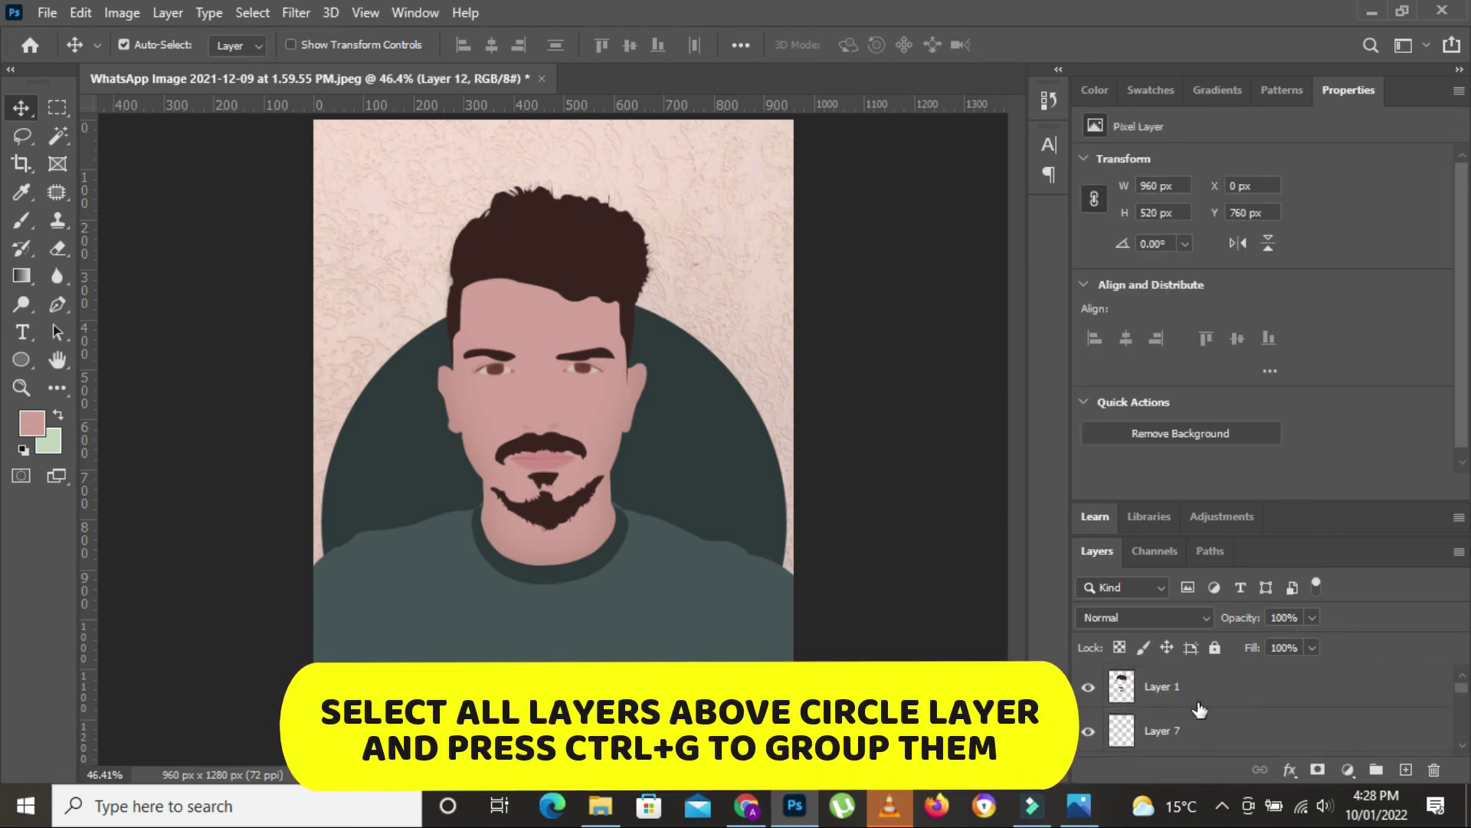
{"action": "left_click", "coordinate": [1191, 702], "text": "shift"}
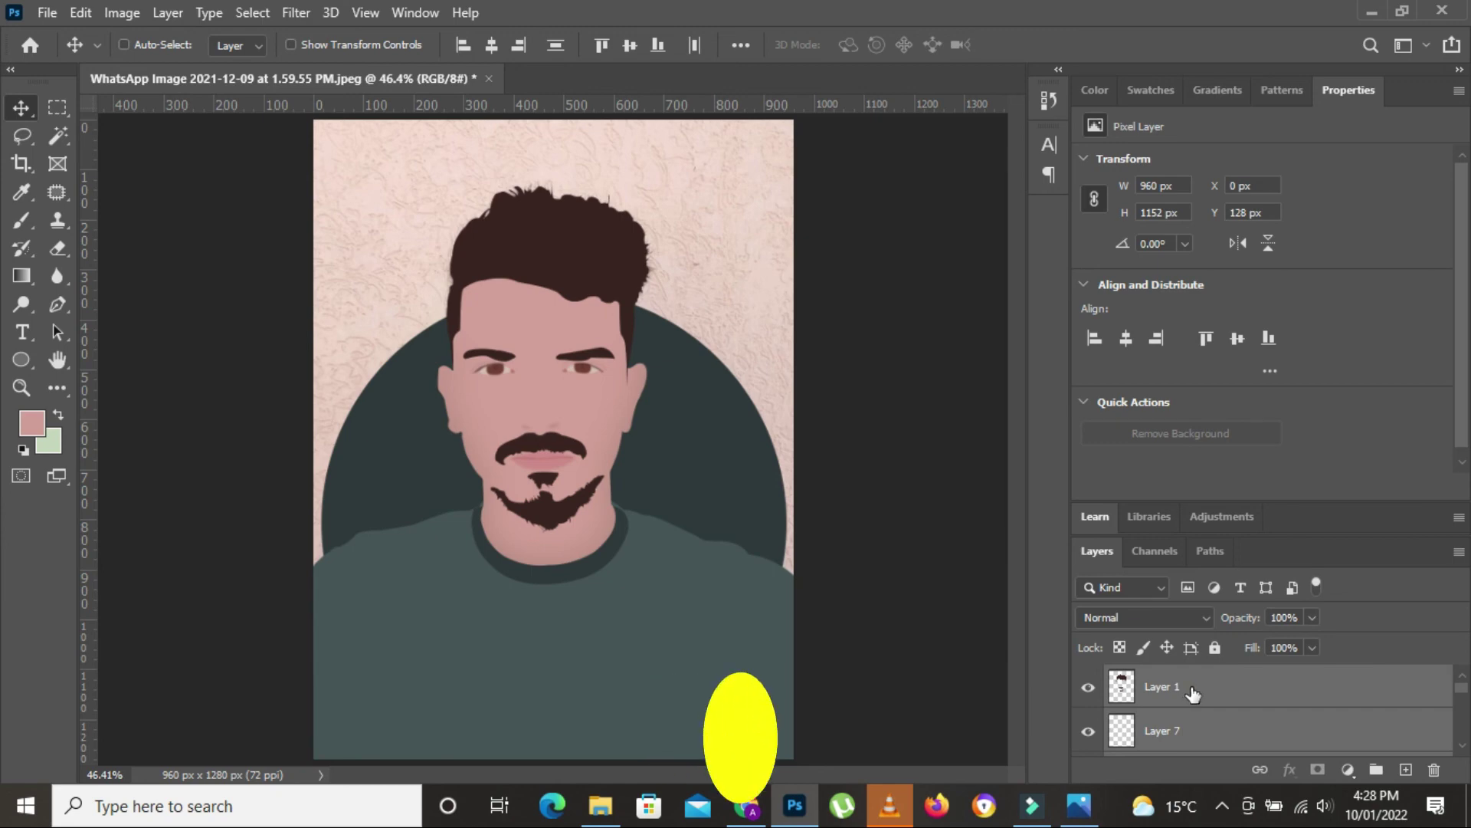
{"action": "key", "text": "ctrl+g"}
Step: Mask Group 1 to the Ellipse 1 circle, filling the outside black
{"action": "left_click", "coordinate": [1317, 769]}
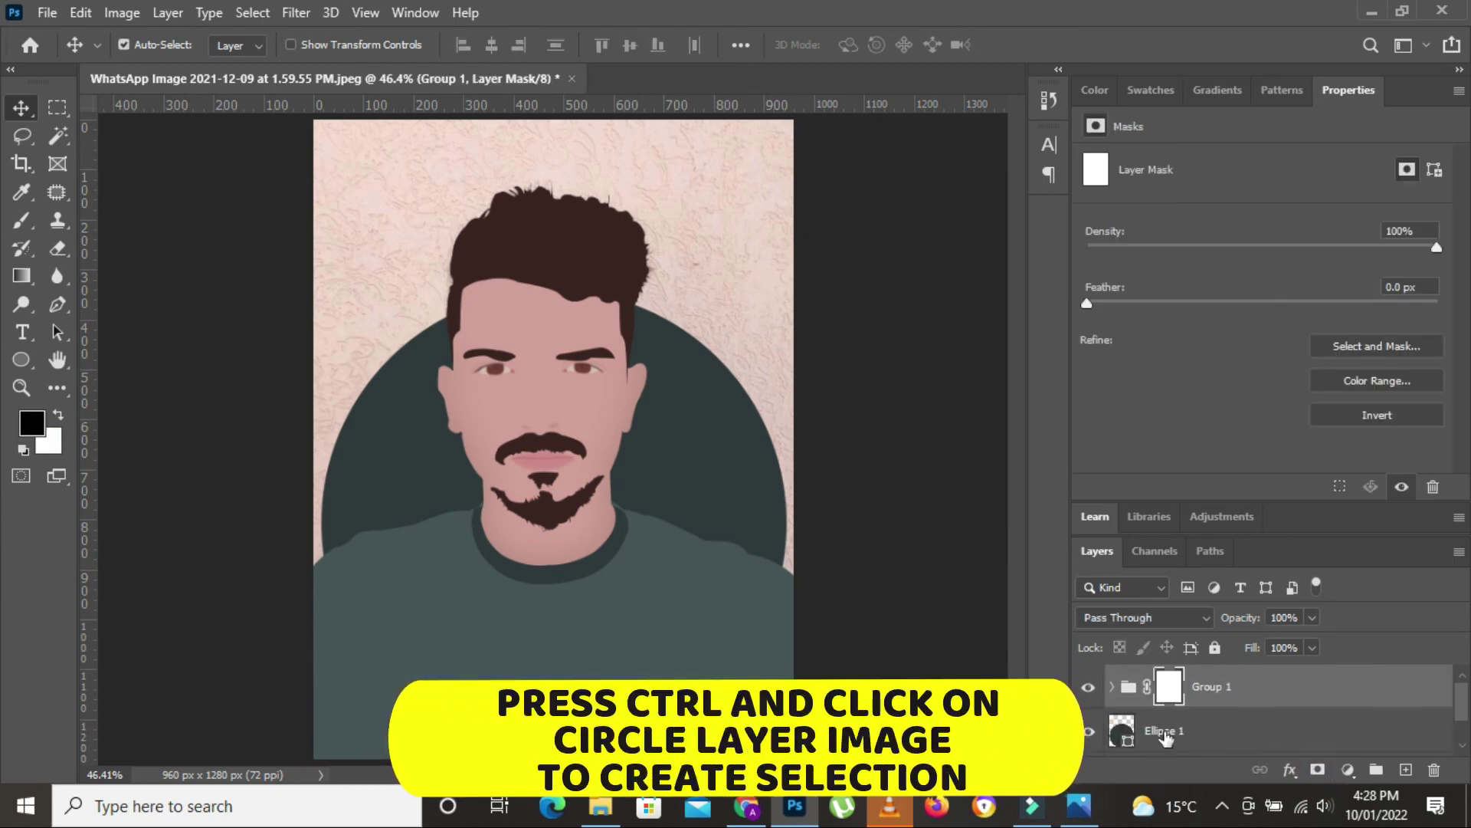
{"action": "left_click", "coordinate": [1123, 730], "text": "ctrl"}
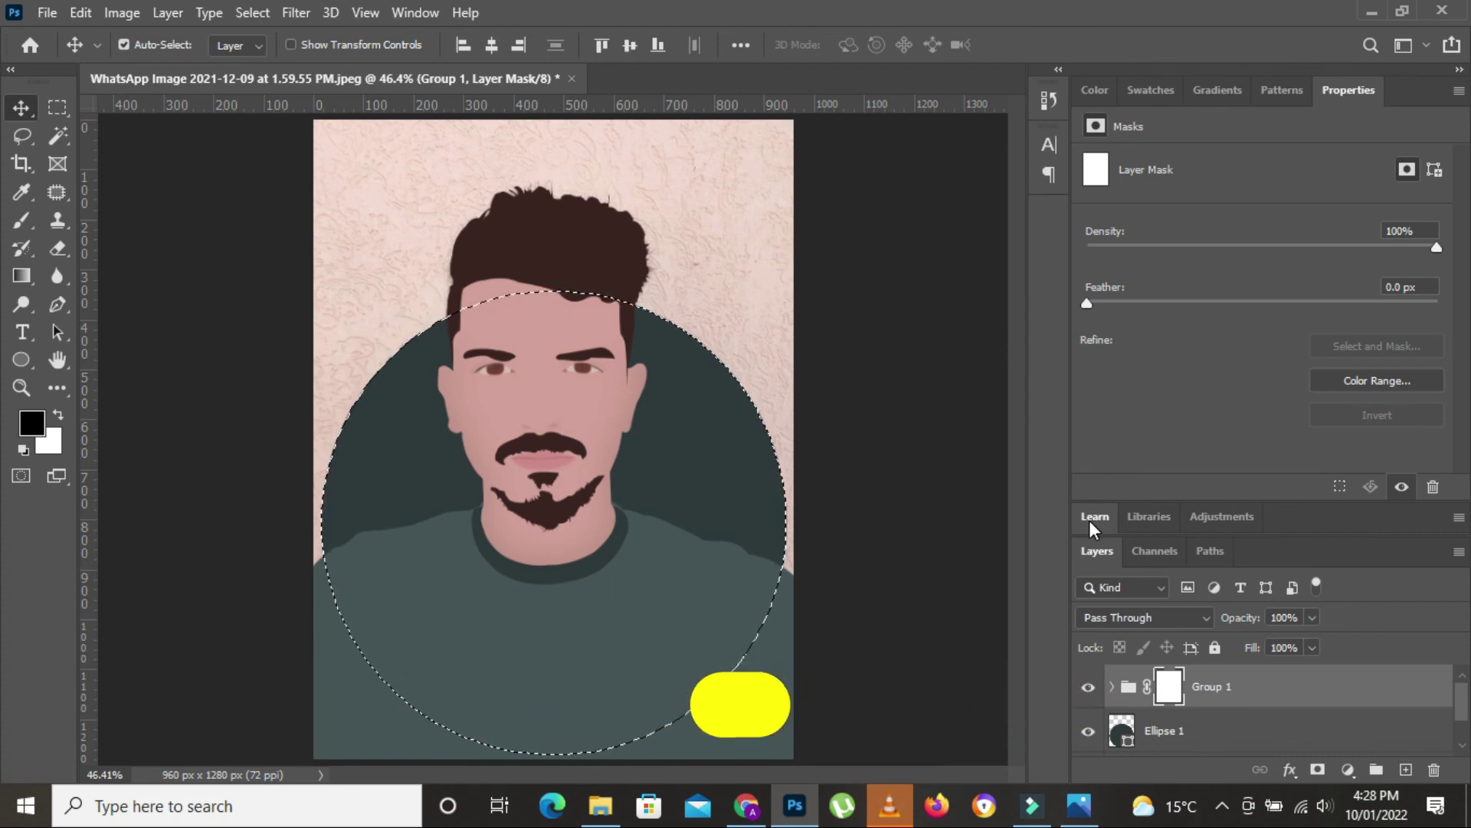
{"action": "key", "text": "ctrl+shift+i"}
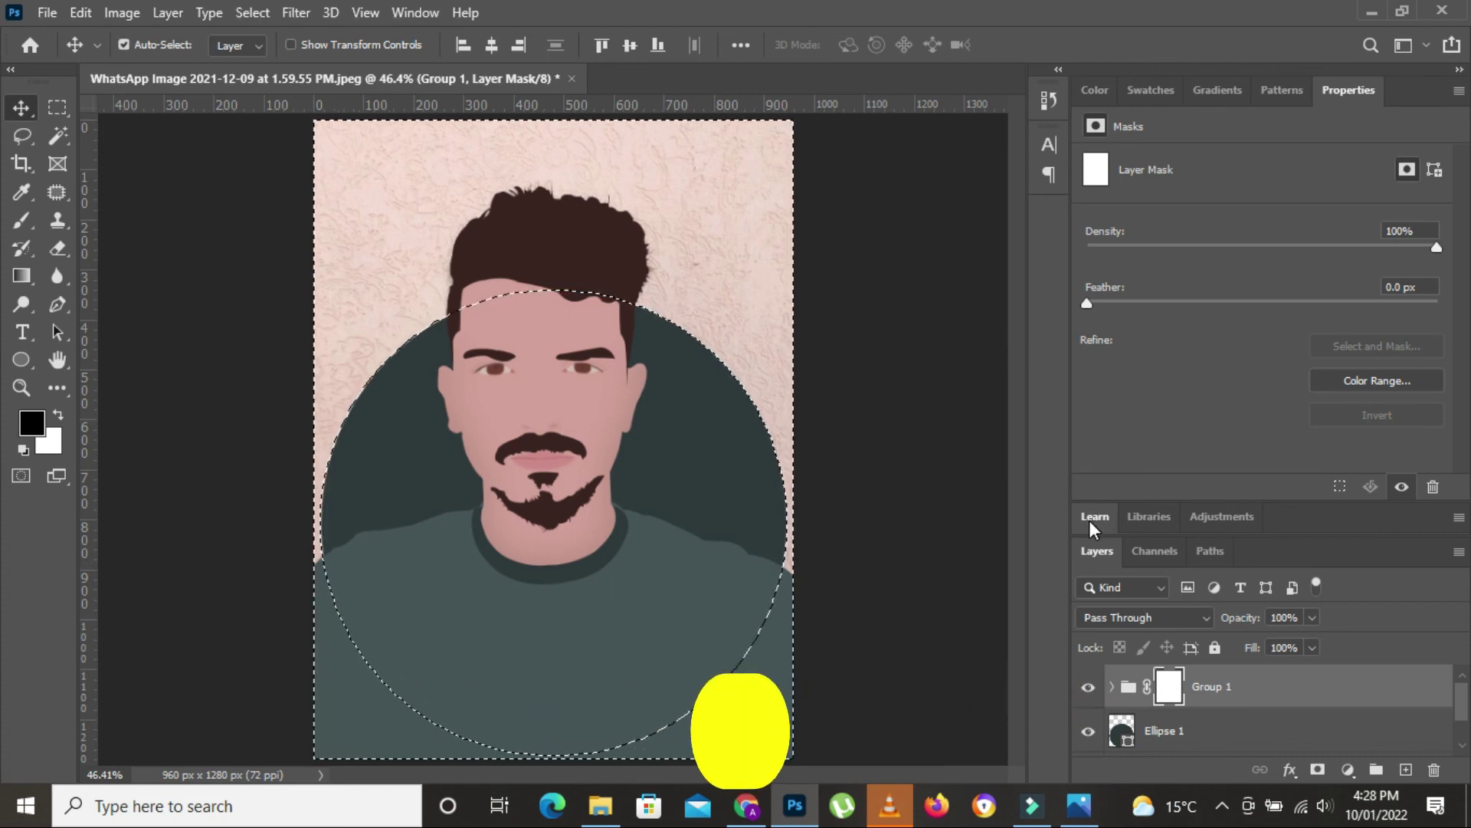
{"action": "key", "text": "alt+BackSpace"}
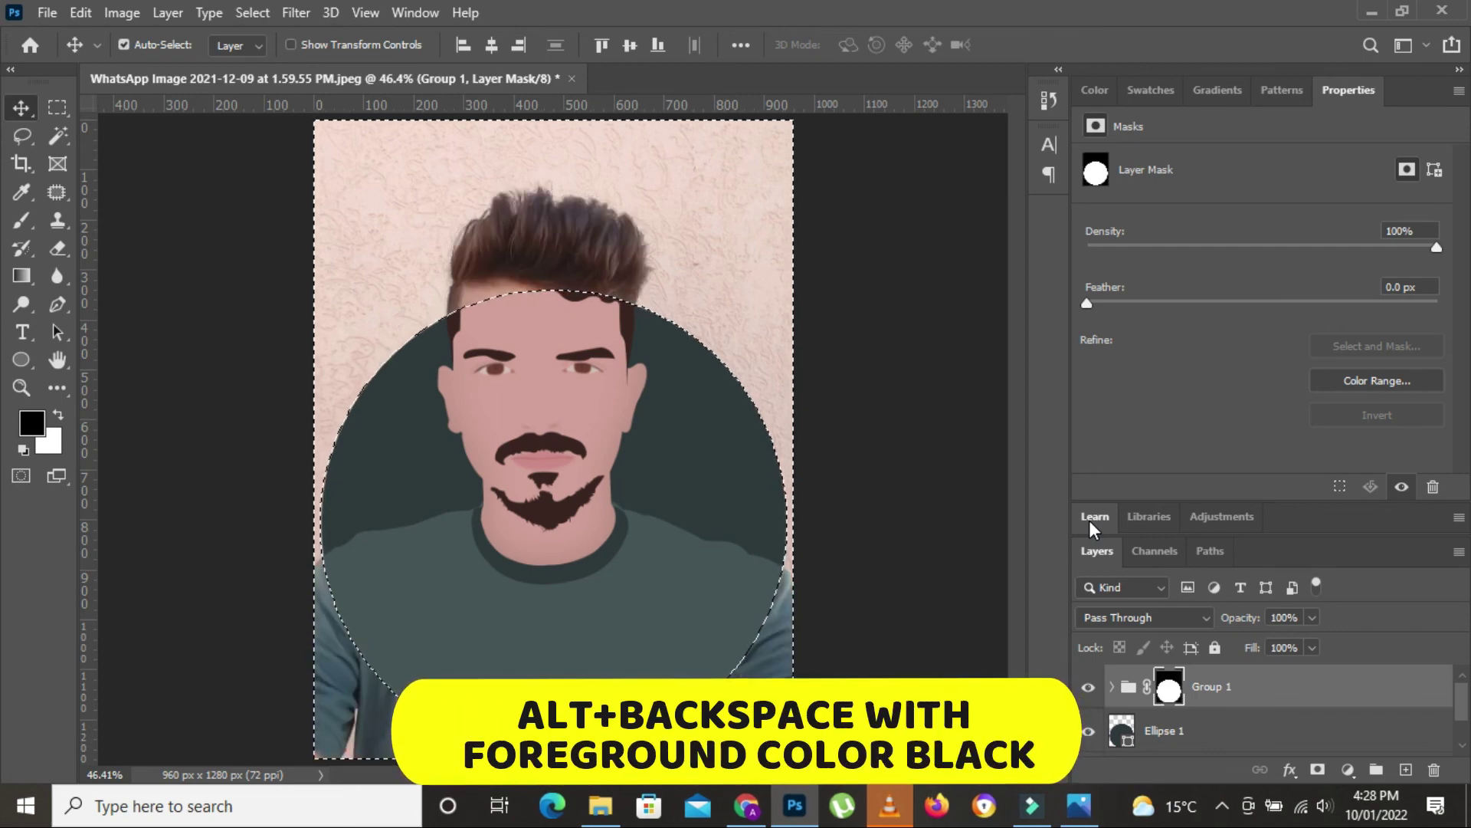
{"action": "key", "text": "ctrl+d"}
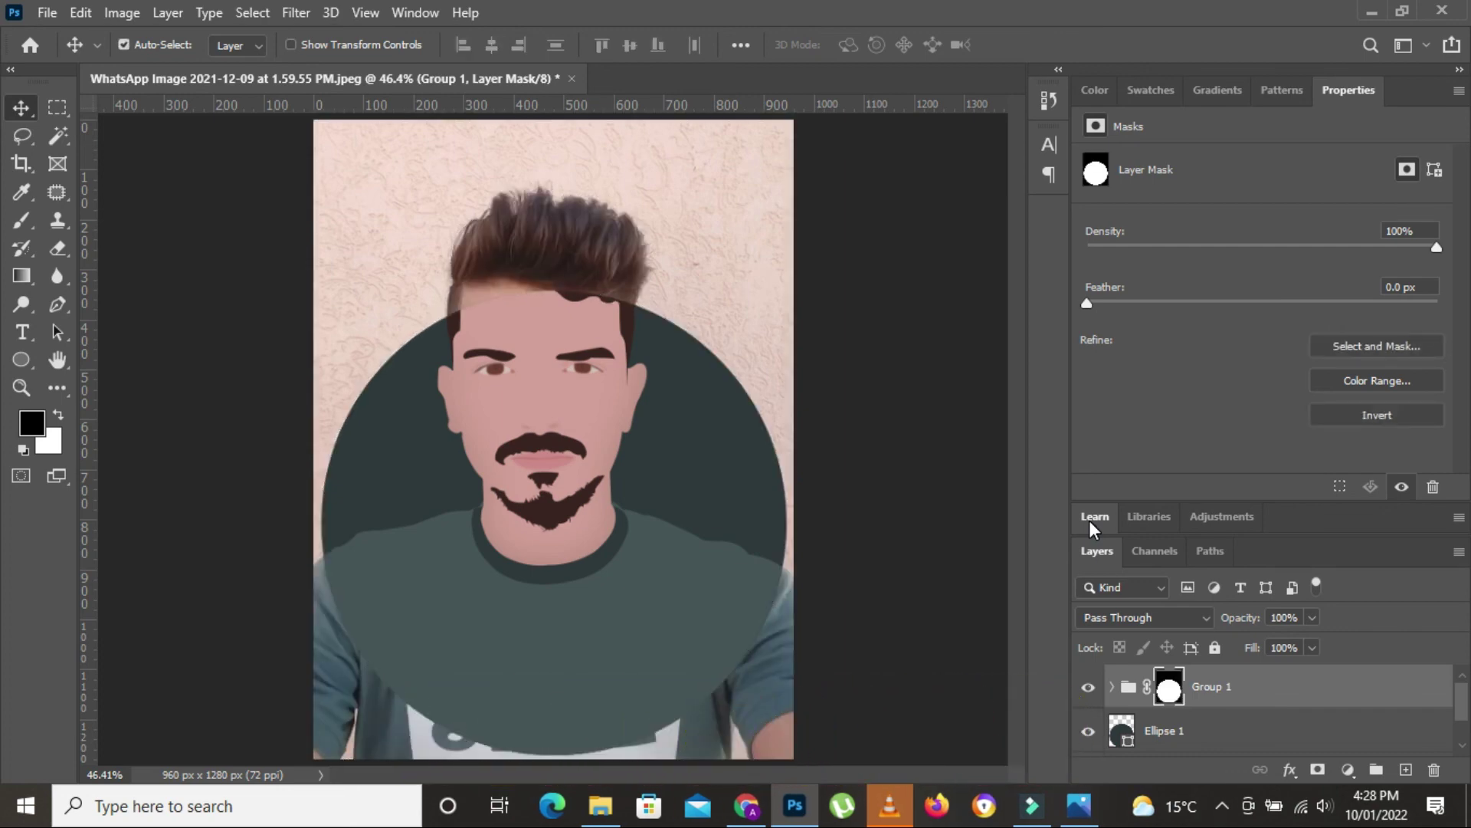
Step: Hide the Background layer and paint white on the mask to restore the hair
{"action": "scroll", "coordinate": [1088, 736], "scroll_direction": "down", "scroll_amount": 1}
{"action": "left_click", "coordinate": [1089, 728]}
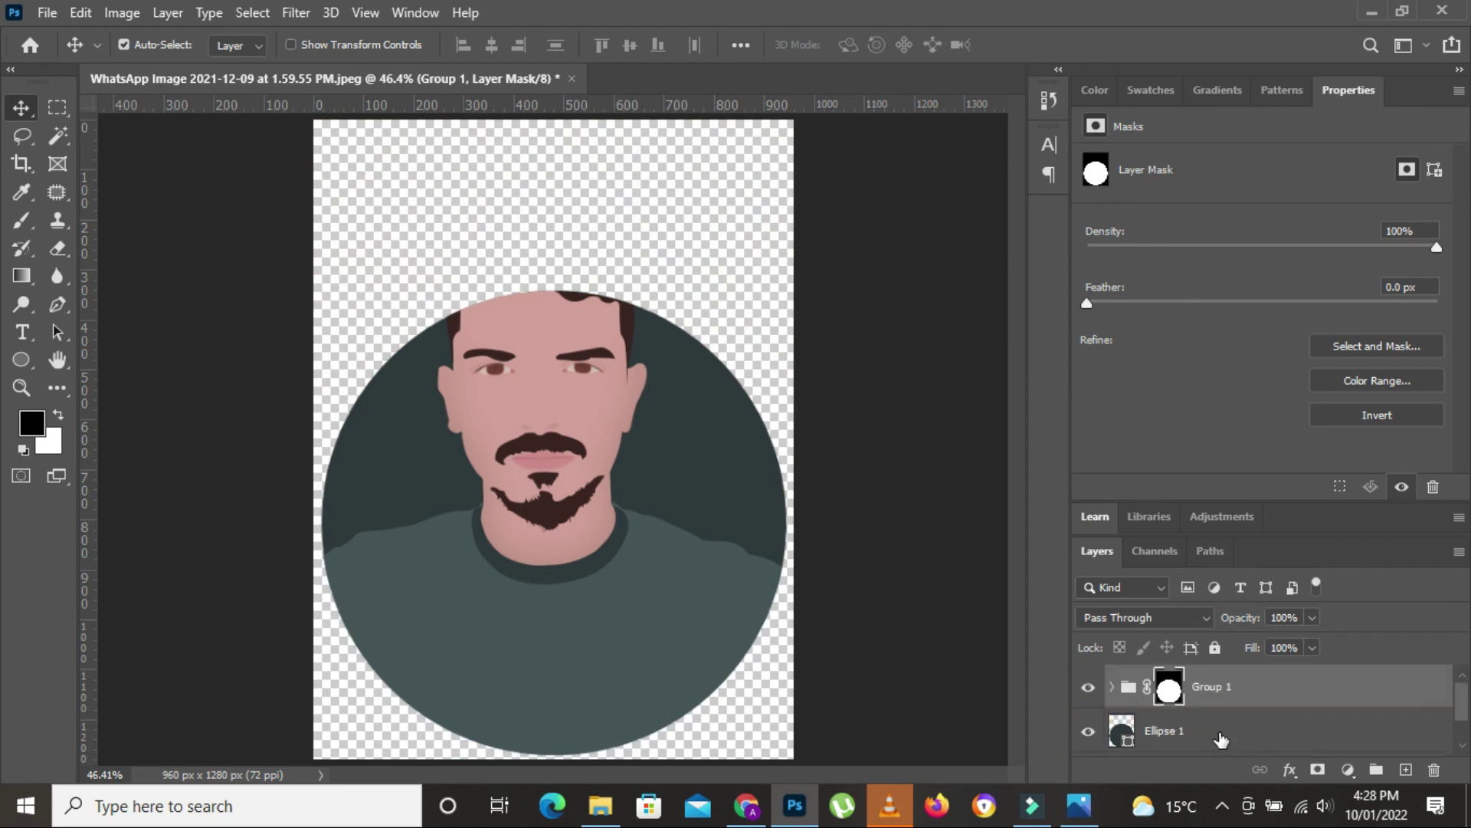
{"action": "scroll", "coordinate": [1088, 728], "scroll_direction": "up", "scroll_amount": 1}
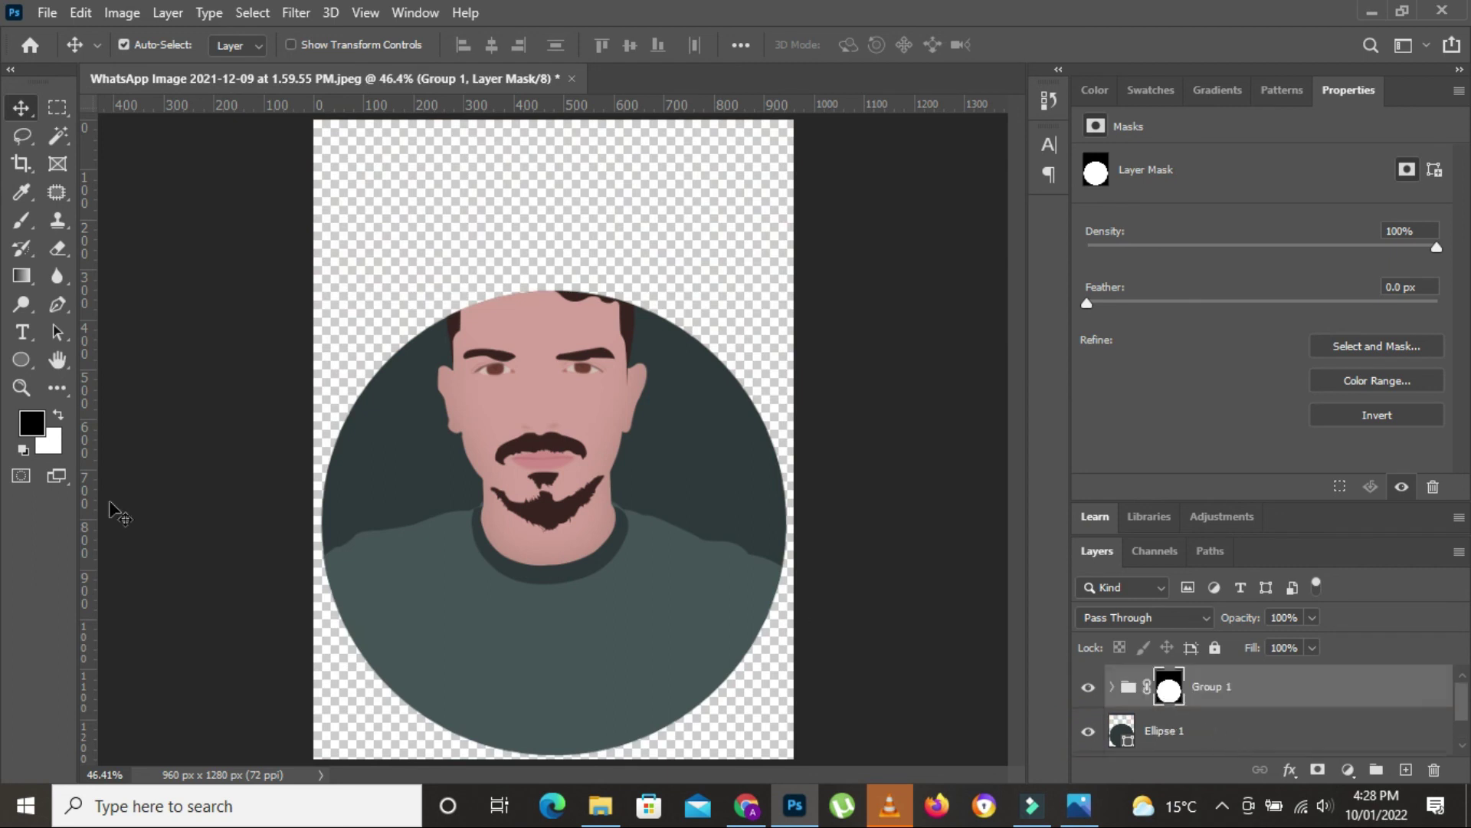
{"action": "left_click", "coordinate": [22, 221]}
{"action": "left_click", "coordinate": [59, 419]}
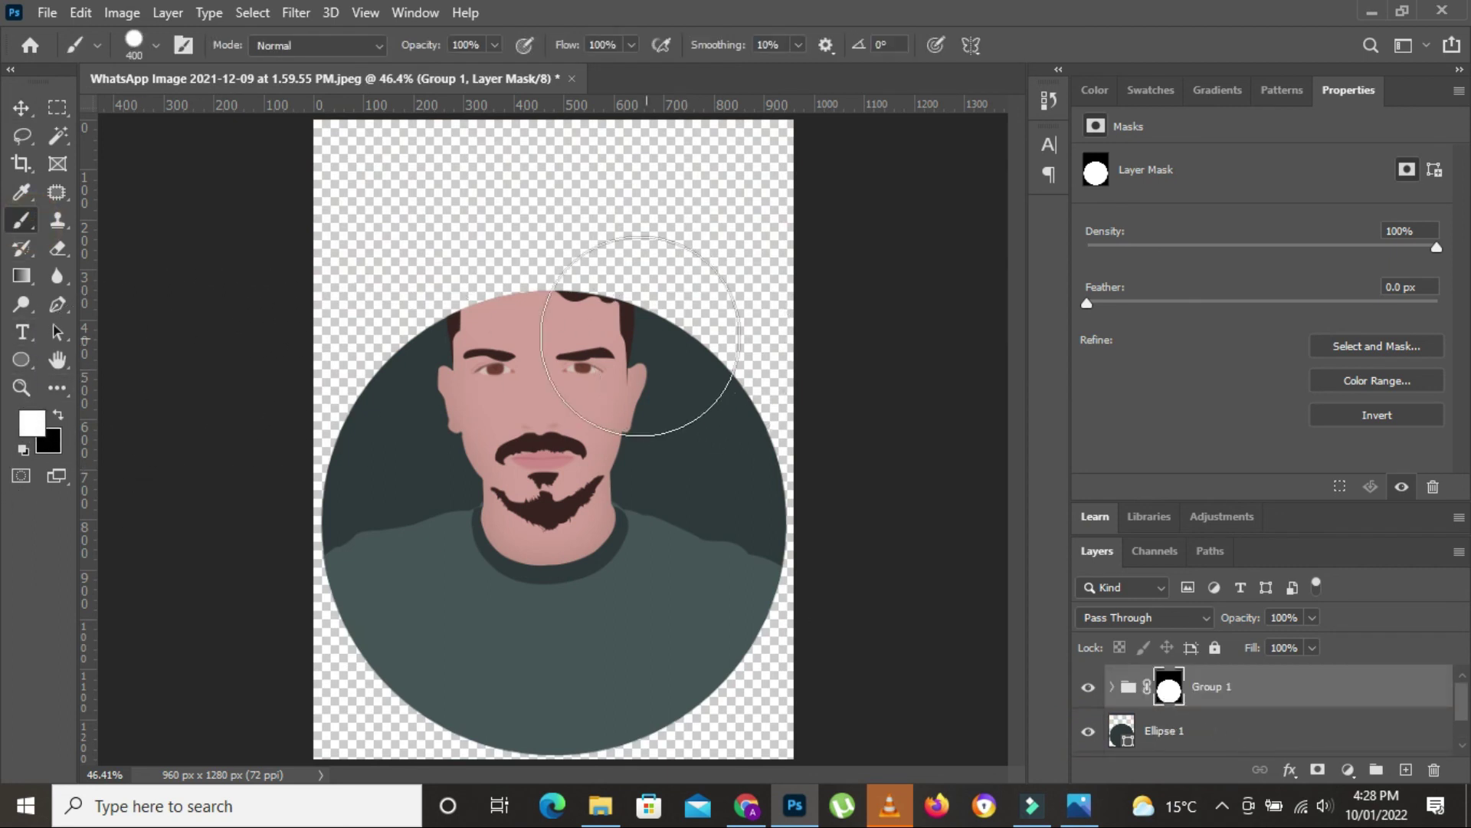
{"action": "mouse_move", "coordinate": [673, 329]}
{"action": "left_mouse_down"}
{"action": "mouse_move", "coordinate": [680, 263]}
{"action": "mouse_move", "coordinate": [381, 246]}
{"action": "left_mouse_up"}
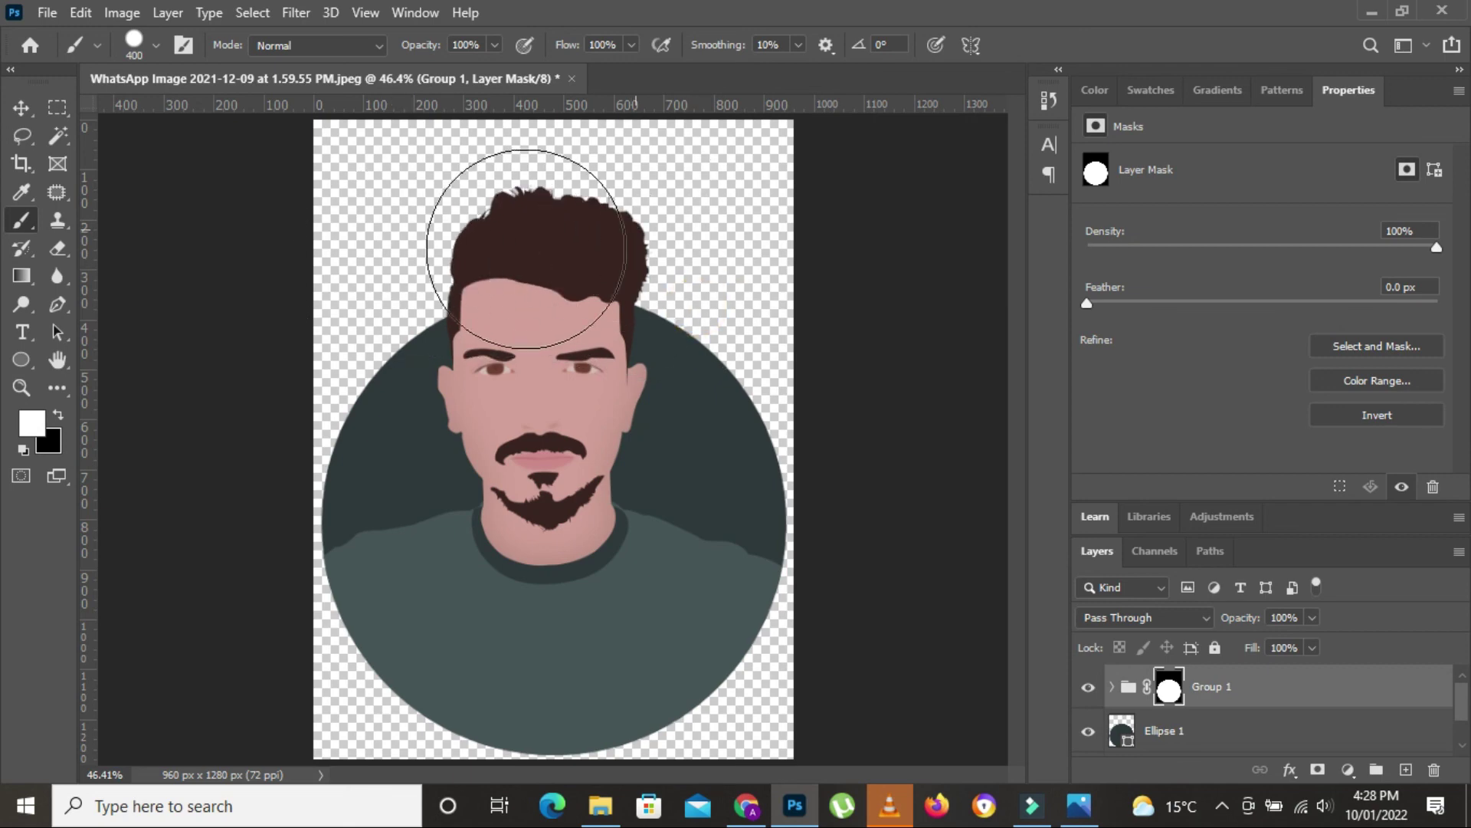